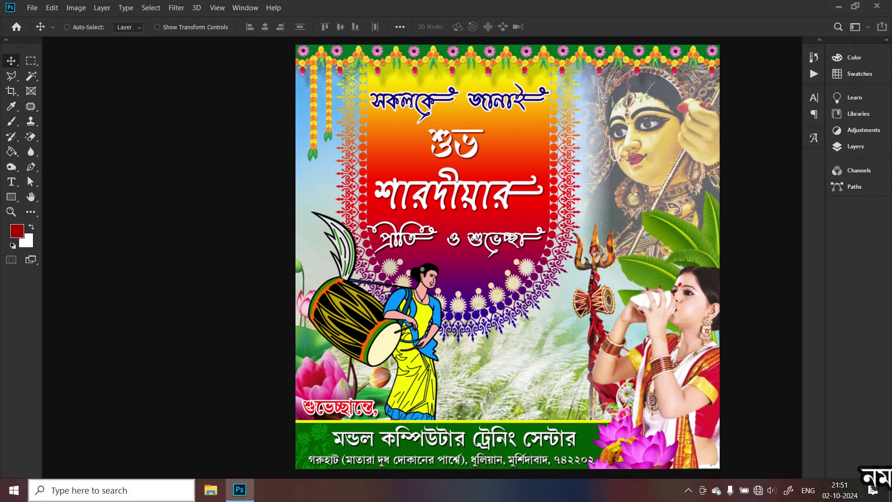
Step: Bring up the New Document dialog through File > New
{"action": "left_click", "coordinate": [30, 10]}
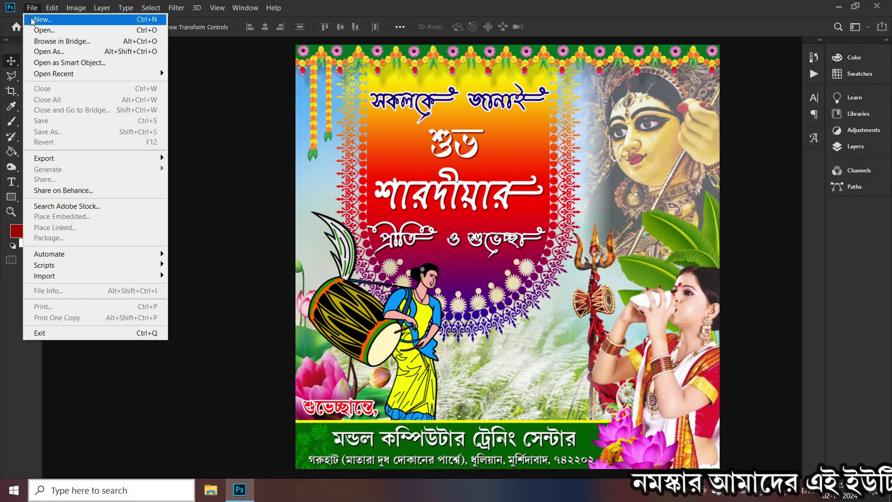
{"action": "left_click", "coordinate": [33, 20]}
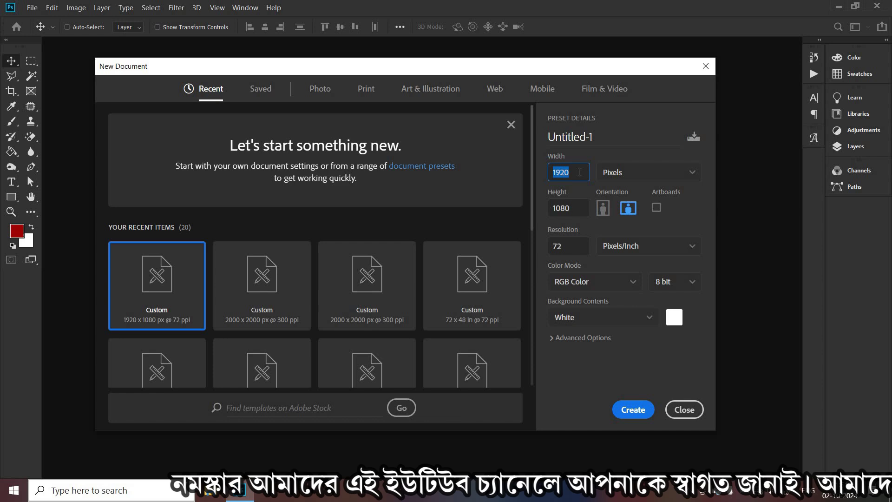
Step: Create a 2000 × 2000 px document at 300 ppi resolution
{"action": "type", "text": "2"}
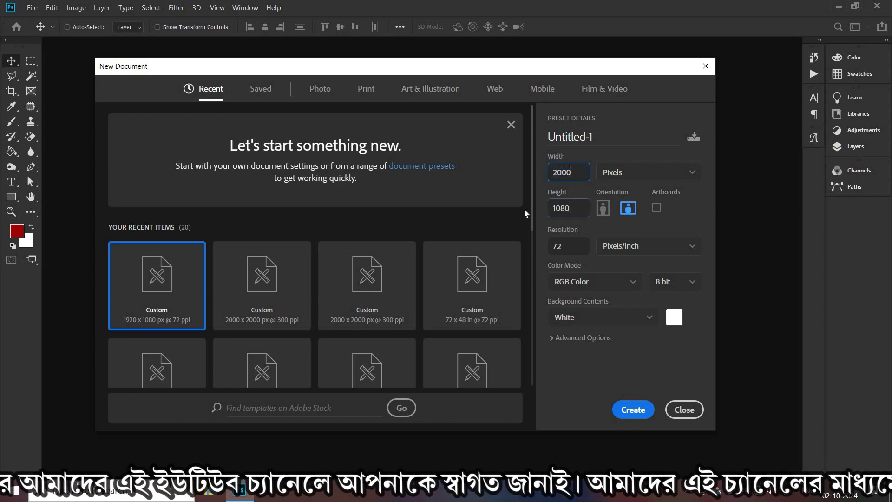
{"action": "key", "text": "Tab"}
{"action": "type", "text": "200"}
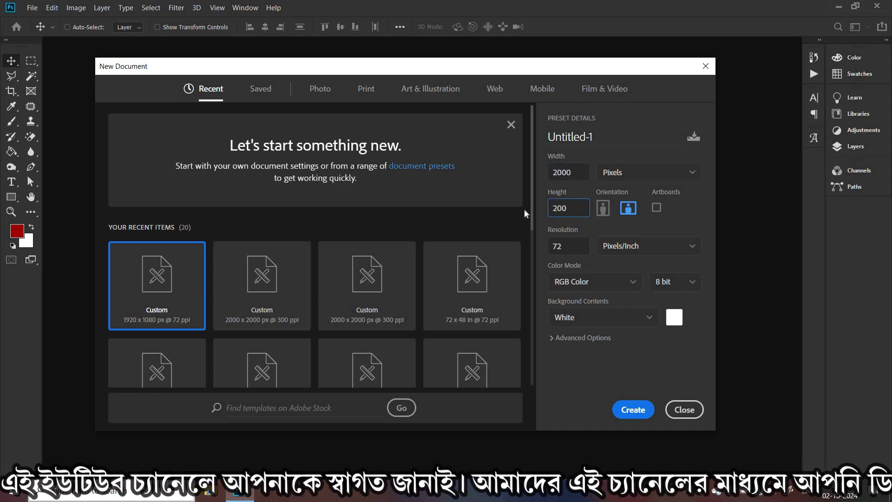
{"action": "type", "text": "0"}
{"action": "left_click", "coordinate": [575, 246]}
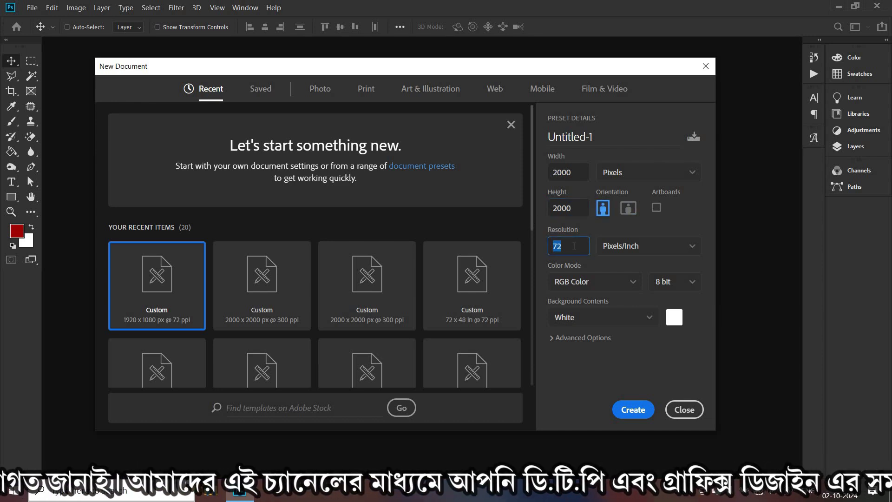
{"action": "type", "text": "300"}
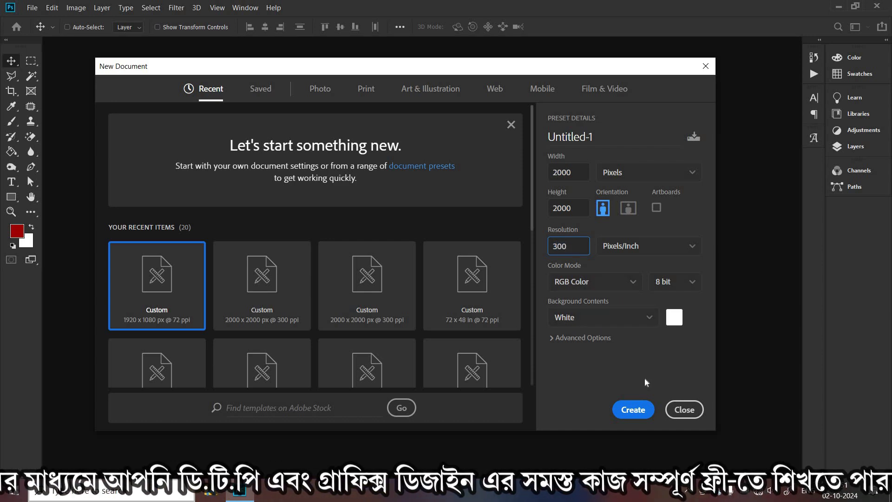
{"action": "left_click", "coordinate": [634, 411]}
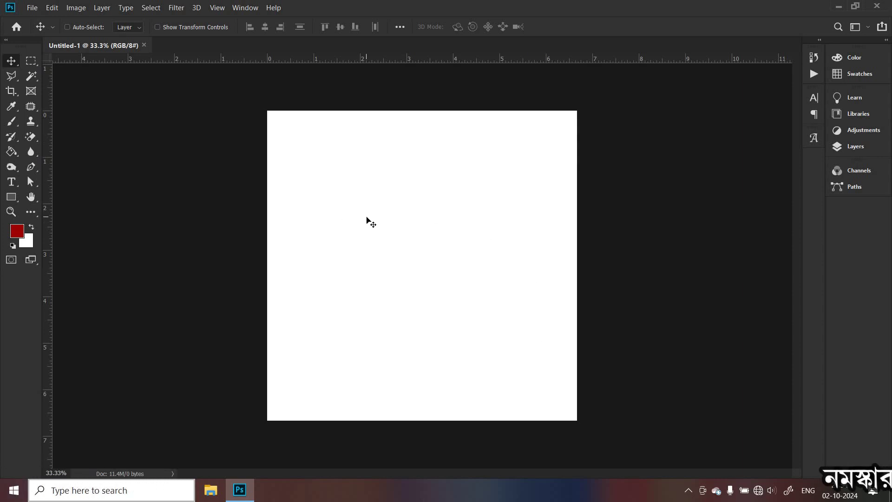
Step: Open the pastel abstract paint texture from D:\Picture\Download anythink\background
{"action": "left_click", "coordinate": [32, 8]}
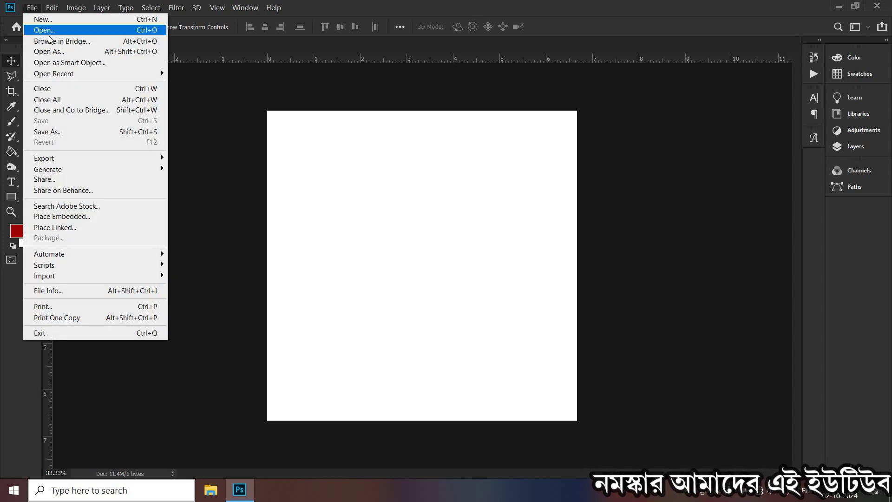
{"action": "left_click", "coordinate": [49, 35]}
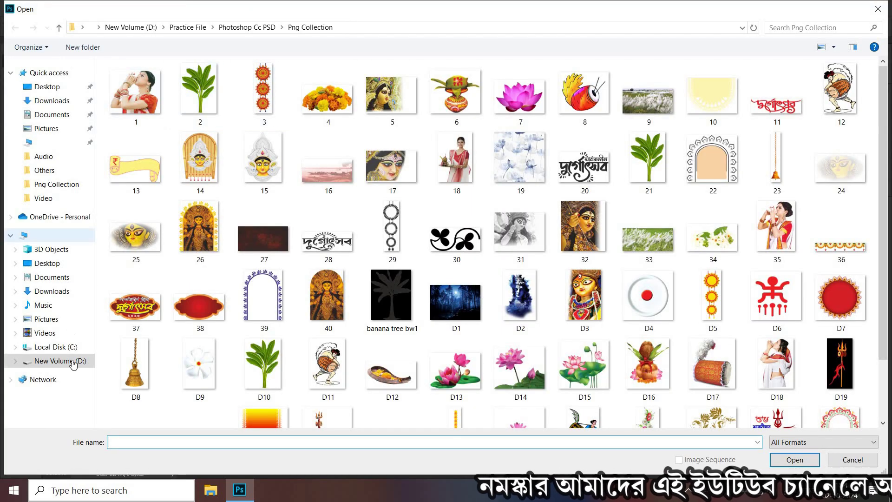
{"action": "left_click", "coordinate": [60, 360]}
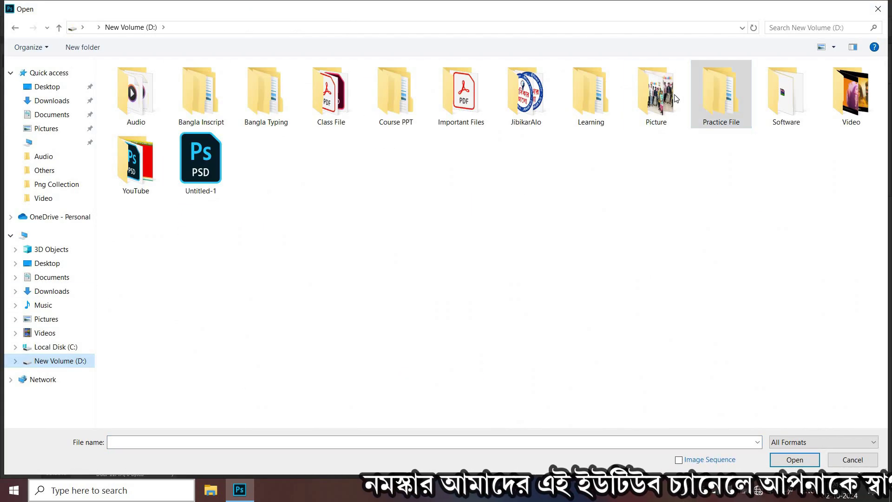
{"action": "double_click", "coordinate": [656, 95]}
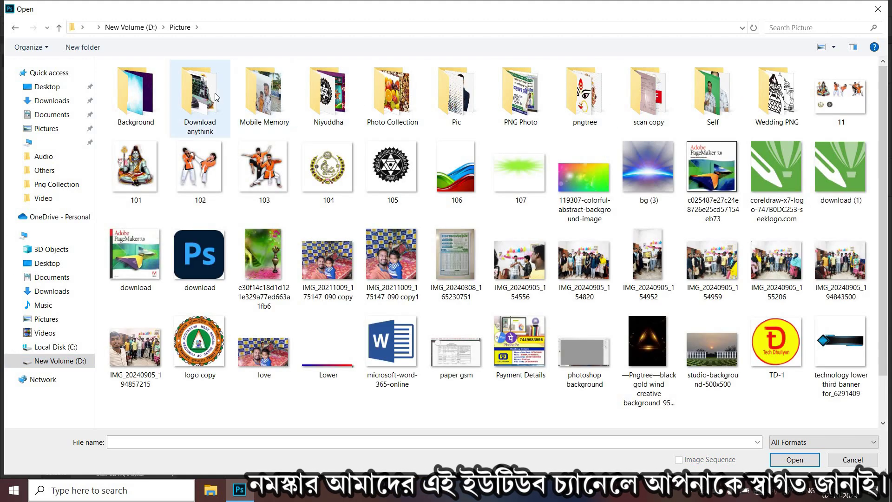
{"action": "double_click", "coordinate": [200, 96]}
{"action": "double_click", "coordinate": [139, 95]}
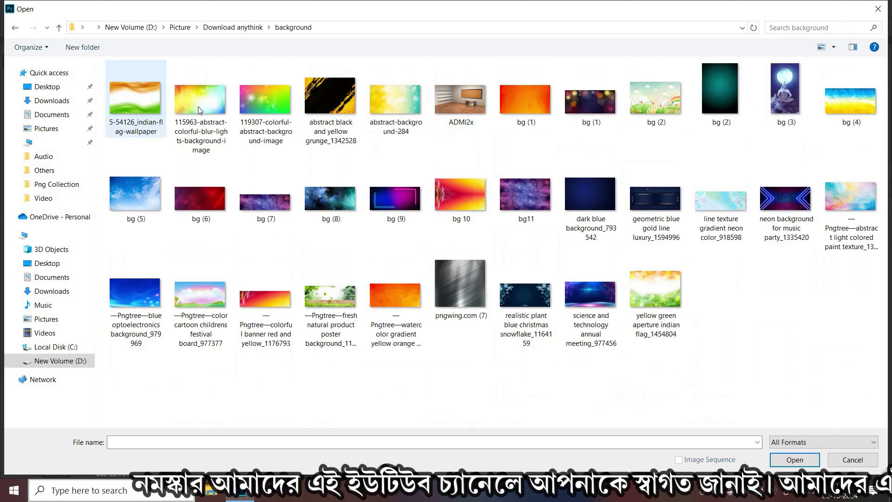
{"action": "double_click", "coordinate": [848, 202]}
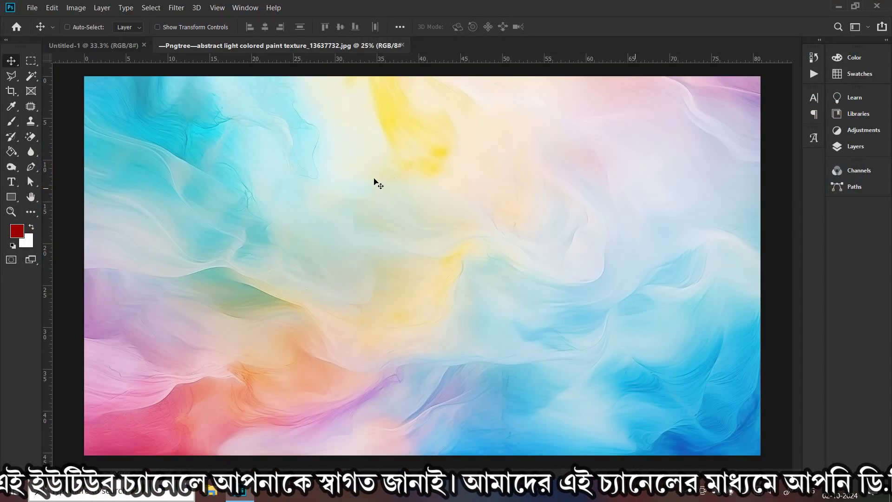
Step: Drag the paint texture into Untitled-1 as Layer 1 and close the texture file
{"action": "left_click_drag", "start_coordinate": [376, 182], "coordinate": [116, 48]}
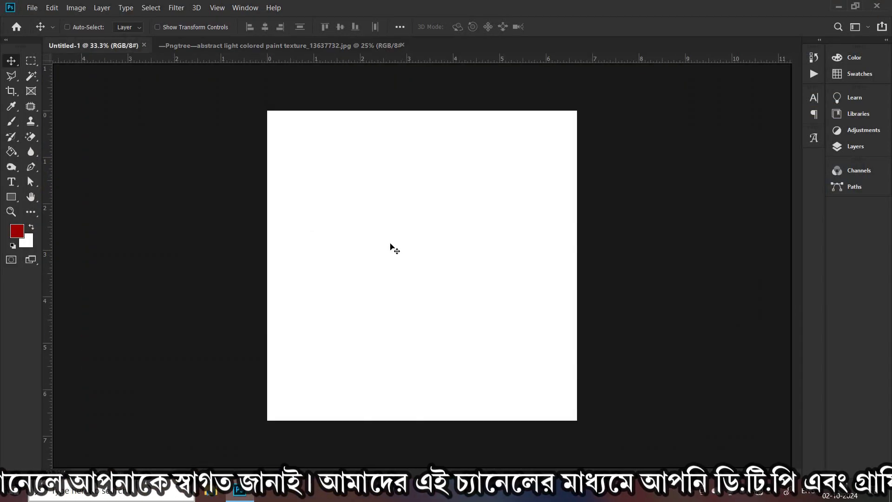
{"action": "mouse_move", "coordinate": [189, 124]}
{"action": "left_mouse_down"}
{"action": "mouse_move", "coordinate": [416, 256]}
{"action": "mouse_move", "coordinate": [430, 255]}
{"action": "left_mouse_up"}
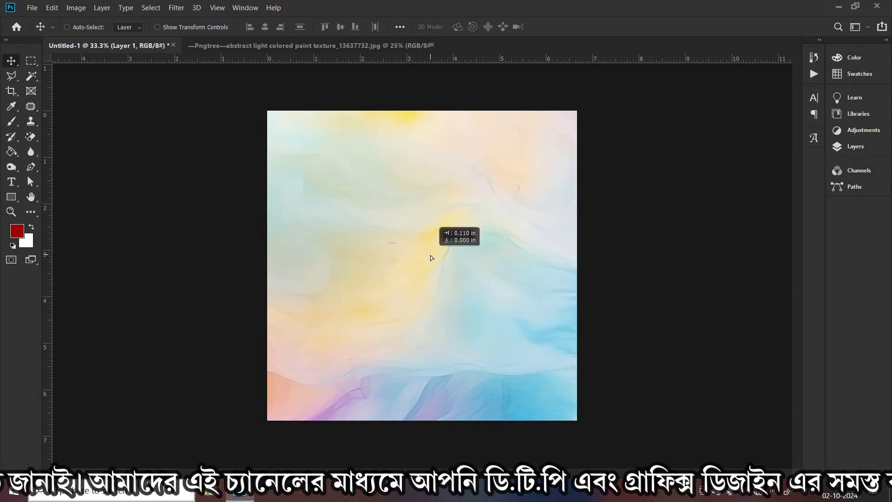
{"action": "left_click", "coordinate": [431, 46]}
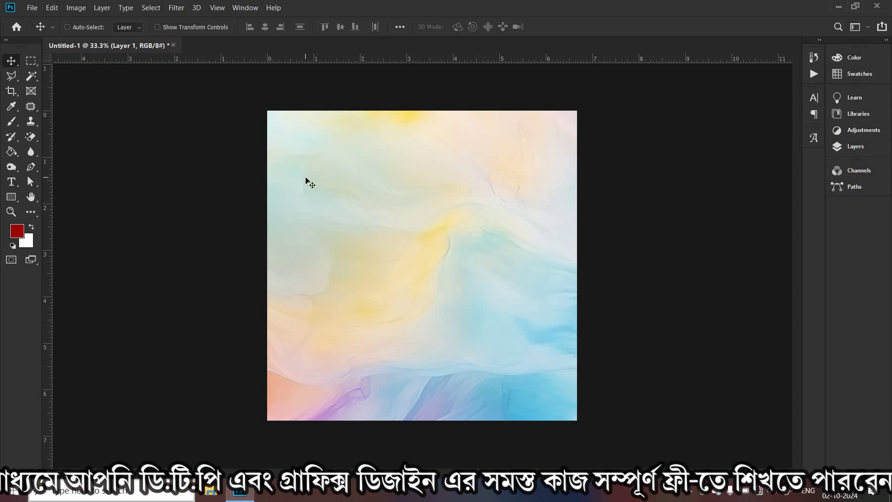
Step: Open bg (5).jpg and paste the blue sky photo into the poster
{"action": "key", "text": "ctrl+o"}
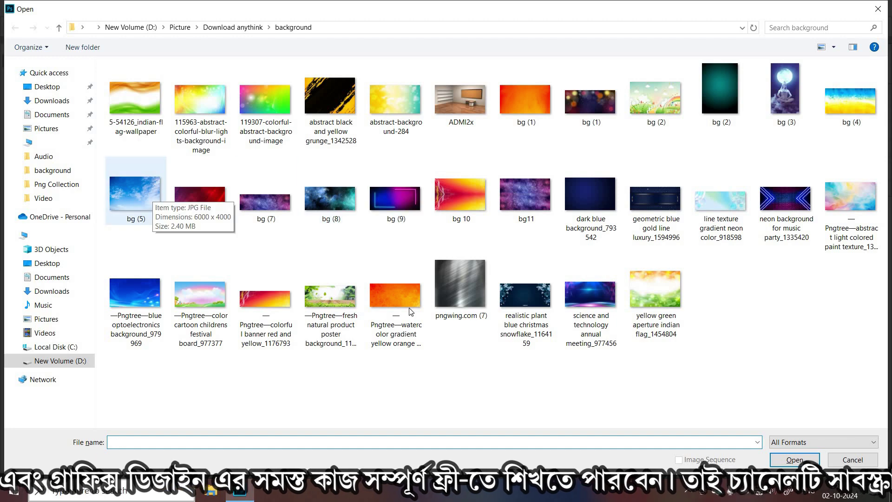
{"action": "left_click", "coordinate": [139, 192]}
{"action": "left_click", "coordinate": [794, 460]}
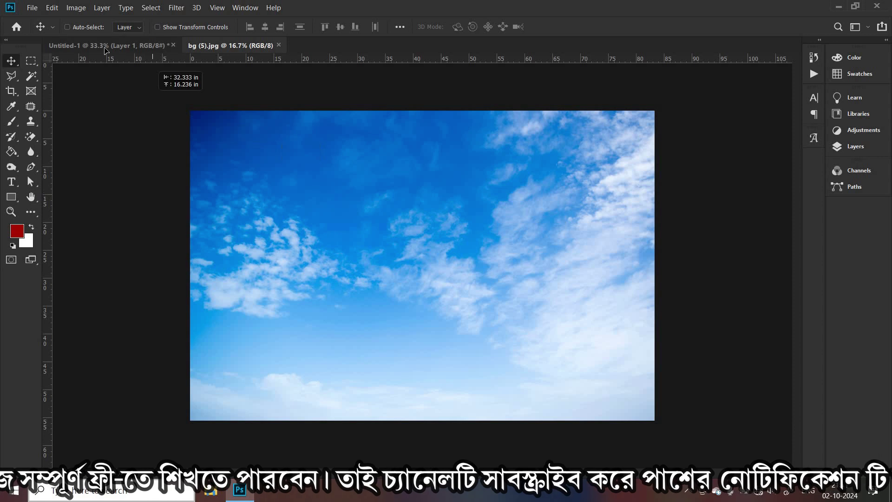
{"action": "left_click", "coordinate": [134, 46]}
{"action": "key", "text": "ctrl+v"}
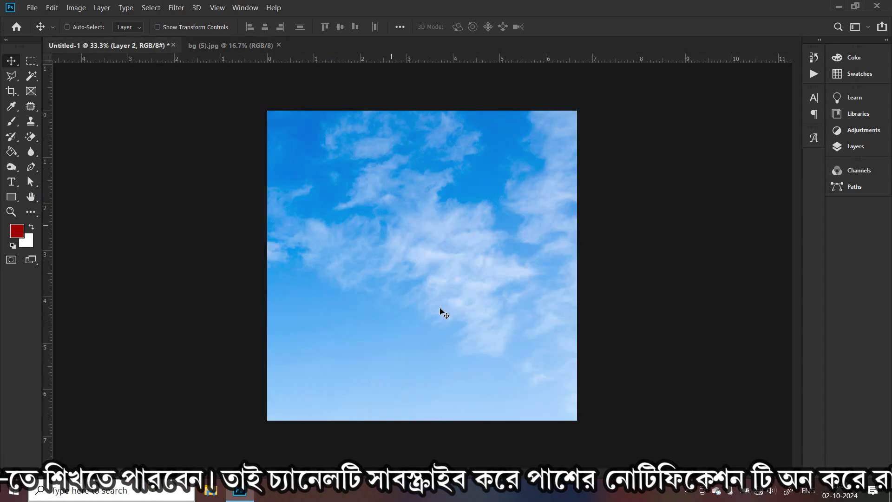
{"action": "mouse_move", "coordinate": [422, 170]}
{"action": "left_mouse_down"}
{"action": "mouse_move", "coordinate": [410, 164]}
{"action": "mouse_move", "coordinate": [414, 191]}
{"action": "left_mouse_up"}
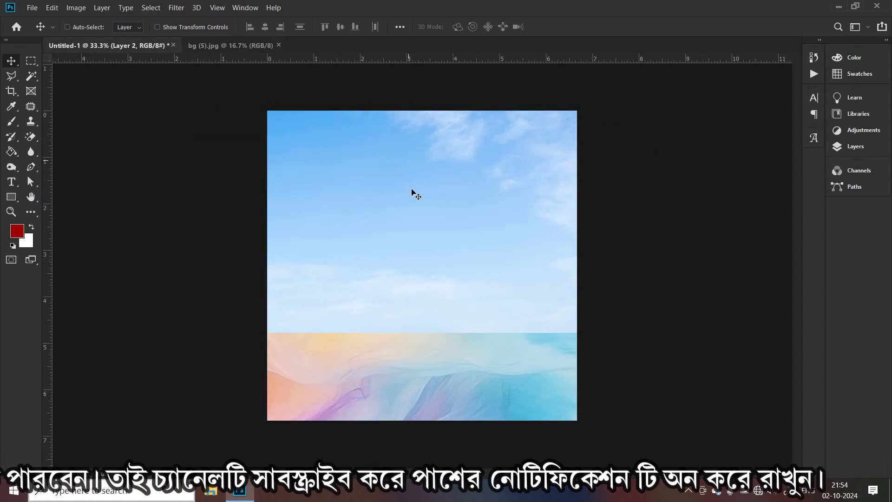
Step: Scale the sky layer to 74.59% and position it over the upper canvas
{"action": "key", "text": "ctrl+t"}
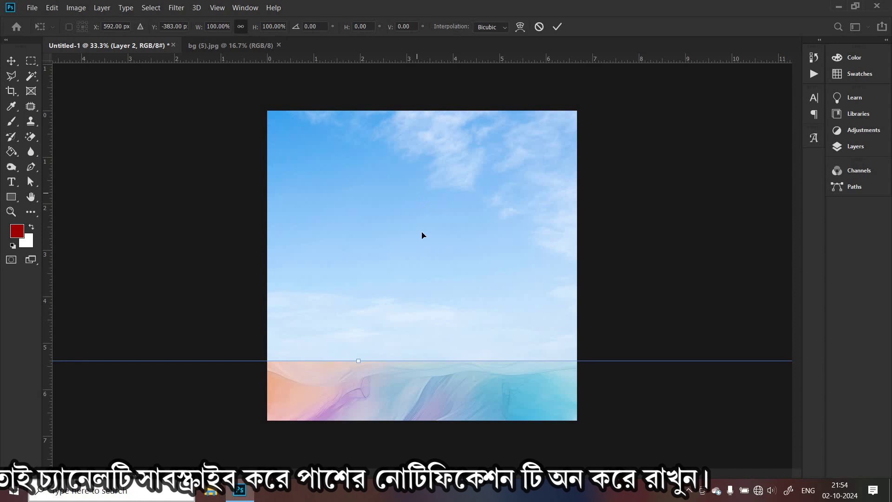
{"action": "left_click_drag", "start_coordinate": [422, 245], "coordinate": [422, 309]}
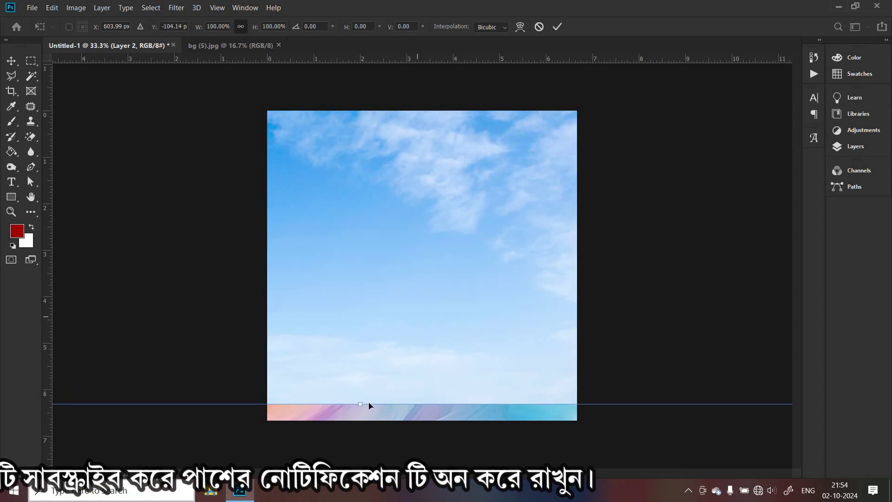
{"action": "mouse_move", "coordinate": [362, 404]}
{"action": "left_mouse_down"}
{"action": "mouse_move", "coordinate": [374, 316]}
{"action": "mouse_move", "coordinate": [414, 221]}
{"action": "mouse_move", "coordinate": [375, 342]}
{"action": "mouse_move", "coordinate": [403, 288]}
{"action": "left_mouse_up"}
{"action": "left_click_drag", "start_coordinate": [410, 242], "coordinate": [343, 251]}
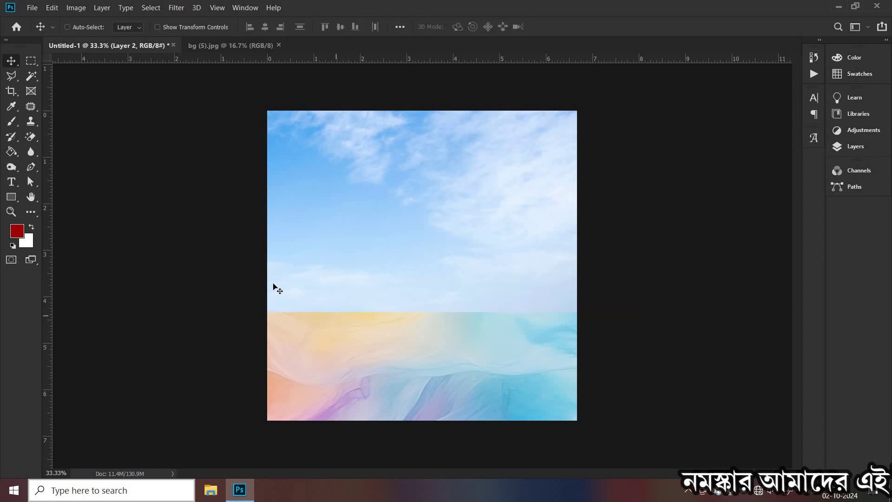
Step: Select the Eraser and raise its opacity to about 60%
{"action": "left_click", "coordinate": [34, 138]}
{"action": "left_click", "coordinate": [83, 134]}
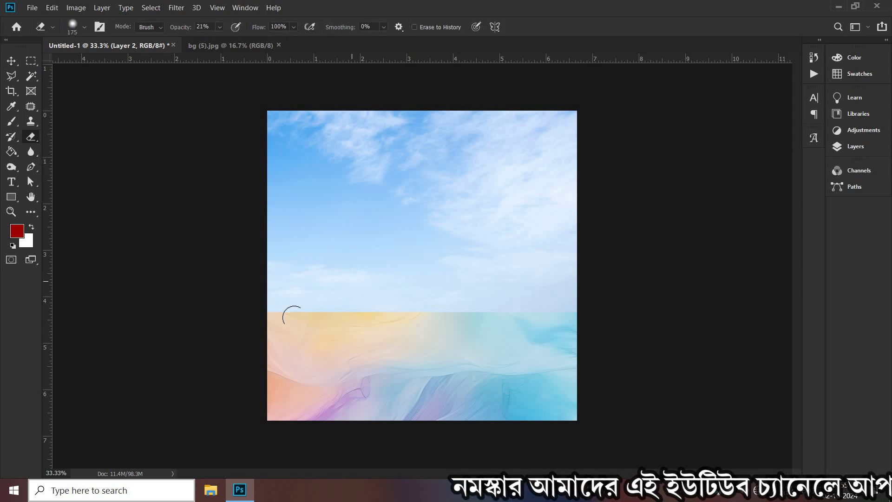
{"action": "left_click", "coordinate": [220, 27]}
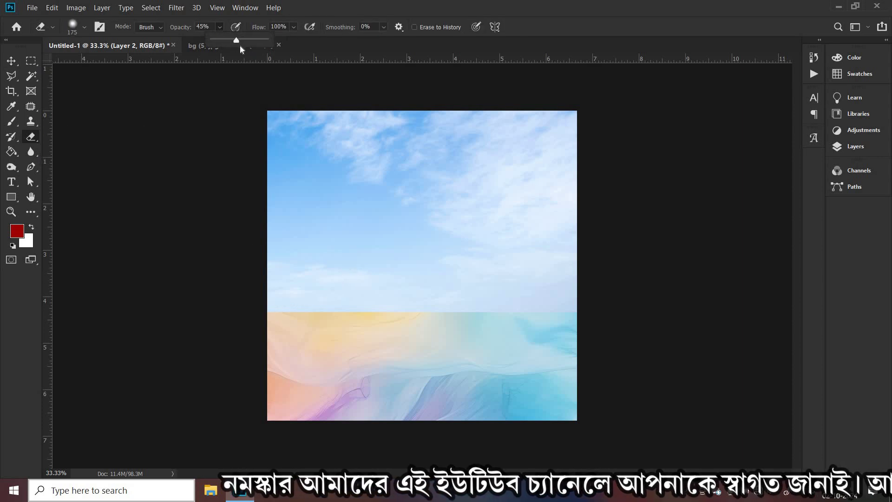
{"action": "left_click_drag", "start_coordinate": [240, 46], "coordinate": [245, 47]}
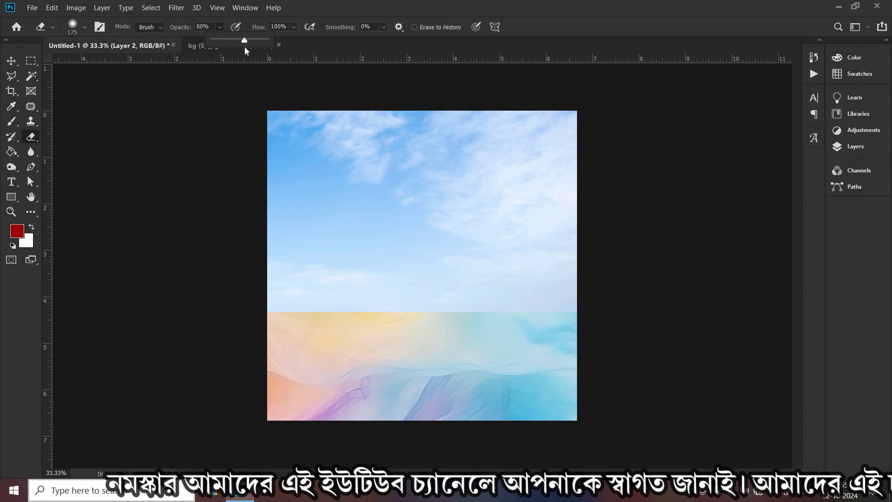
Step: Soft-erase the sky's horizon edge with a larger brush at 37% opacity
{"action": "left_click", "coordinate": [285, 317]}
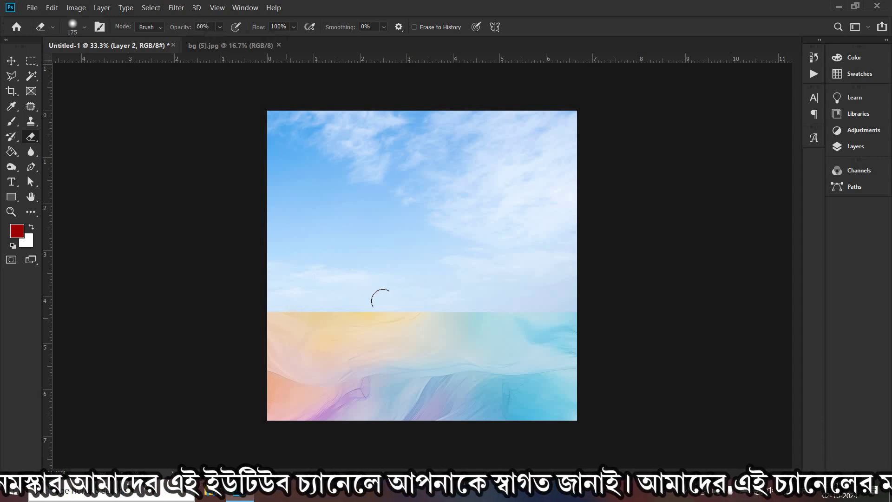
{"action": "mouse_move", "coordinate": [583, 307]}
{"action": "left_mouse_down"}
{"action": "mouse_move", "coordinate": [302, 301]}
{"action": "mouse_move", "coordinate": [354, 312]}
{"action": "mouse_move", "coordinate": [269, 269]}
{"action": "left_mouse_up"}
{"action": "key", "text": "bracketright"}
{"action": "key", "text": "bracketright"}
{"action": "key", "text": "bracketright"}
{"action": "key", "text": "bracketright"}
{"action": "key", "text": "bracketright"}
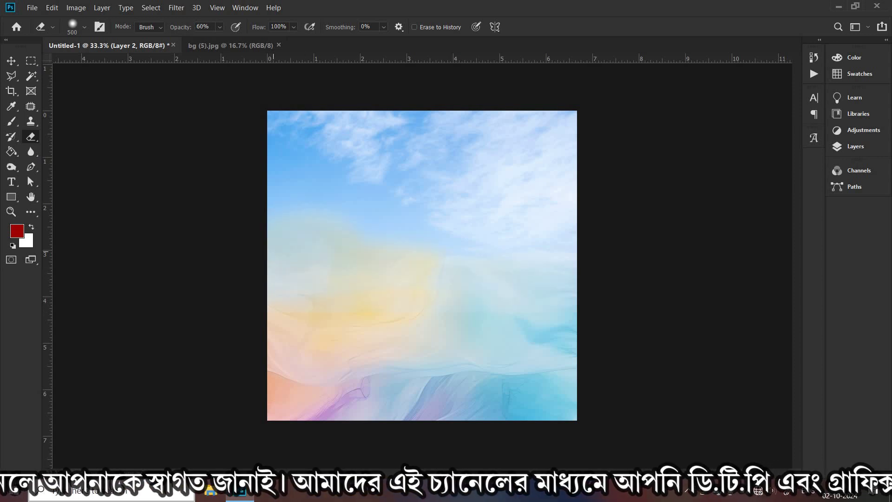
{"action": "key", "text": "ctrl+z"}
{"action": "key", "text": "3"}
{"action": "key", "text": "7"}
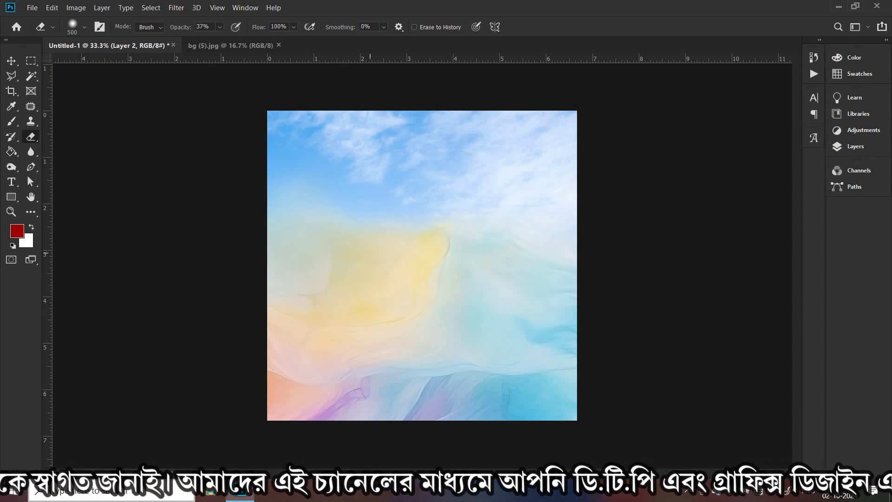
{"action": "left_click", "coordinate": [11, 62]}
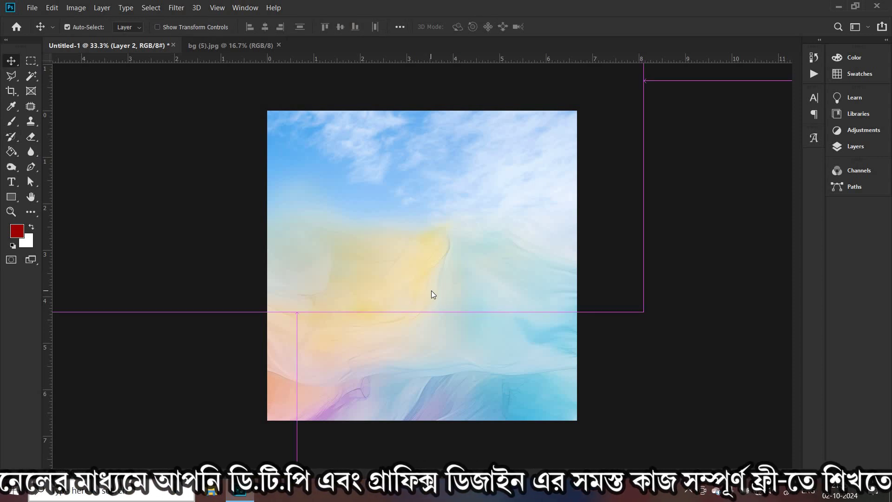
Step: Open 33.png from Png Collection, drag it into the poster, and close bg (5).jpg
{"action": "key", "text": "ctrl+o"}
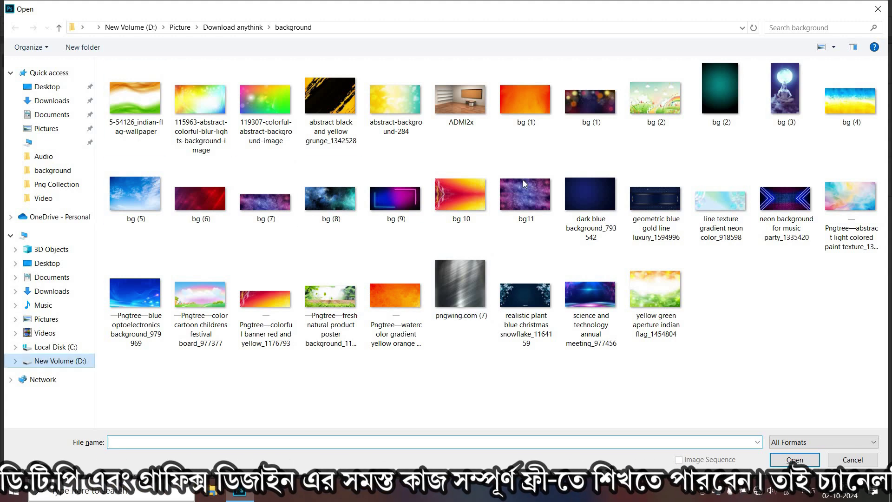
{"action": "left_click", "coordinate": [60, 361]}
{"action": "double_click", "coordinate": [721, 93]}
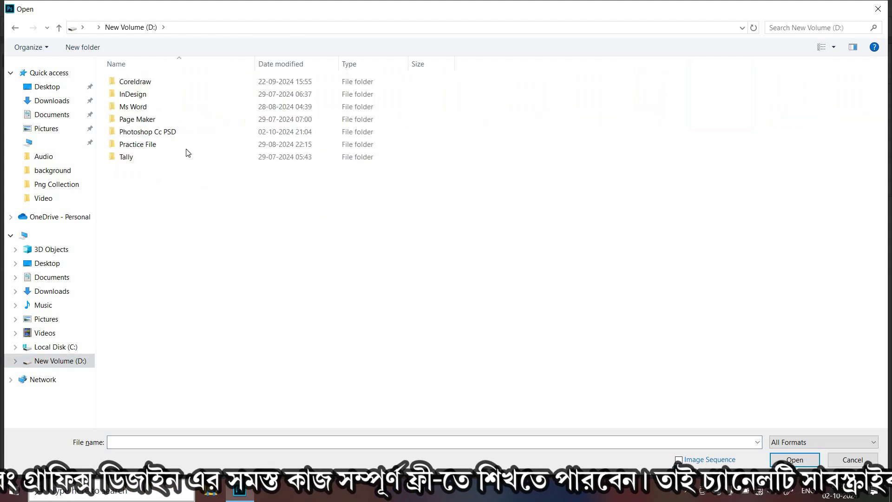
{"action": "double_click", "coordinate": [175, 131]}
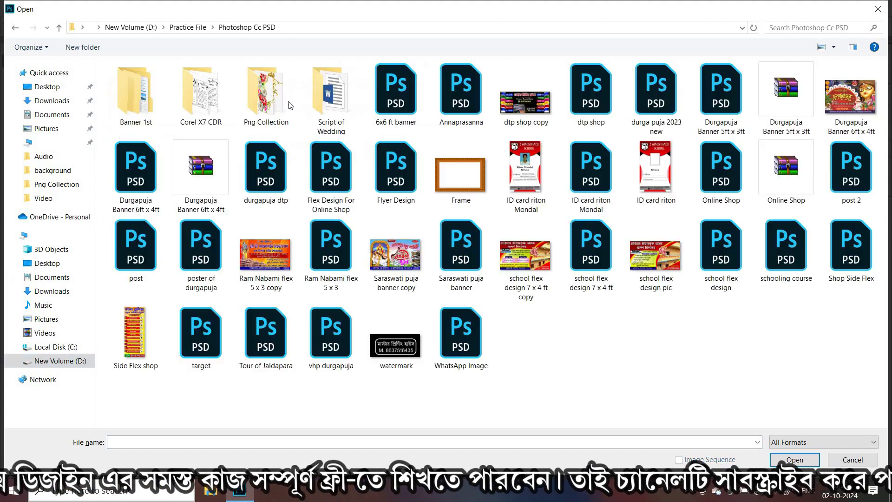
{"action": "double_click", "coordinate": [261, 99]}
{"action": "scroll", "coordinate": [520, 241], "scroll_direction": "down", "scroll_amount": 1}
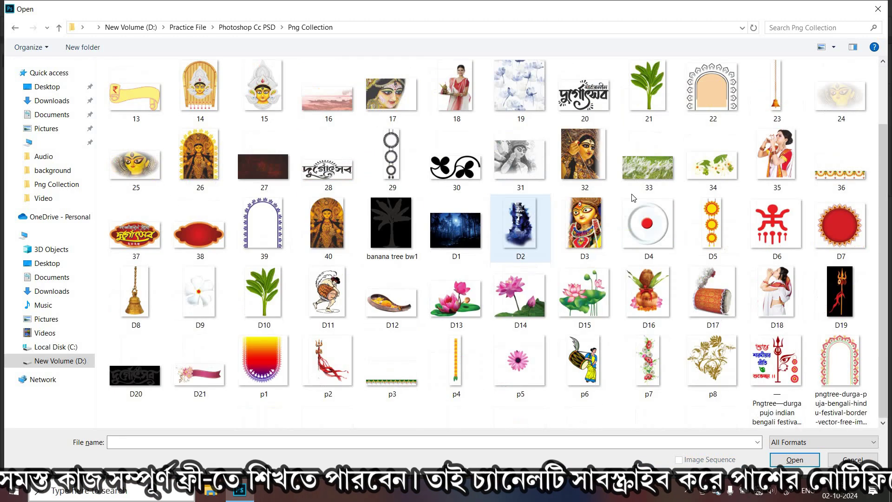
{"action": "left_click", "coordinate": [648, 165]}
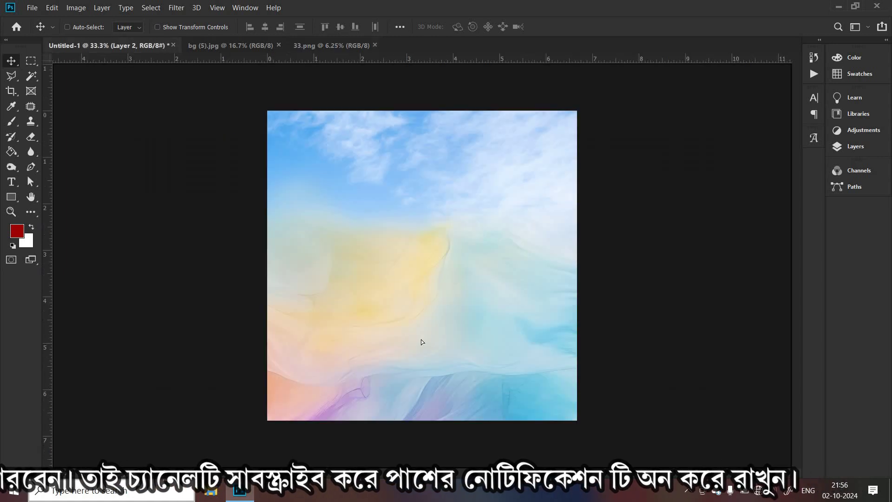
{"action": "left_click_drag", "start_coordinate": [110, 58], "coordinate": [422, 344]}
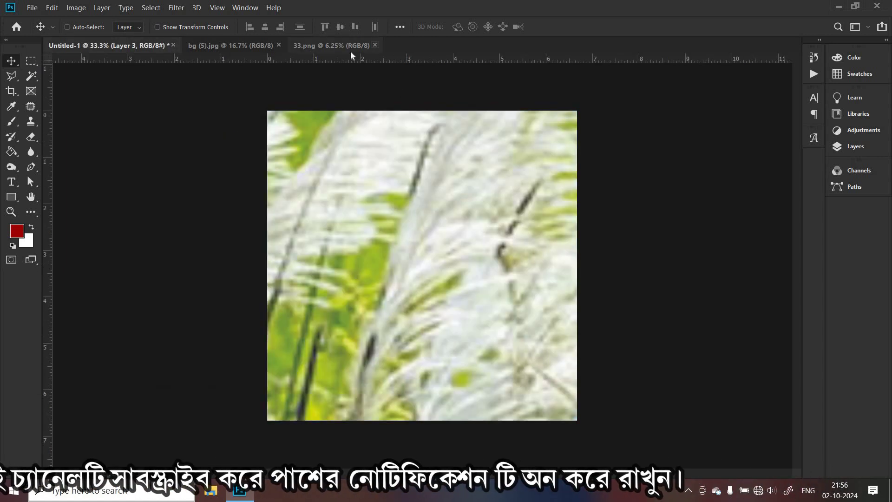
{"action": "left_click", "coordinate": [279, 45]}
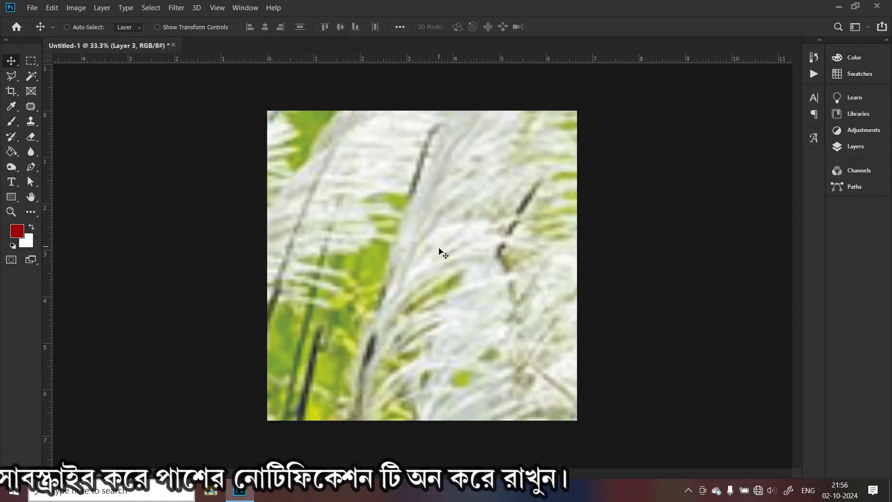
Step: Scale the kash grass to 15% and fit it across the poster's lower half
{"action": "key", "text": "ctrl+t"}
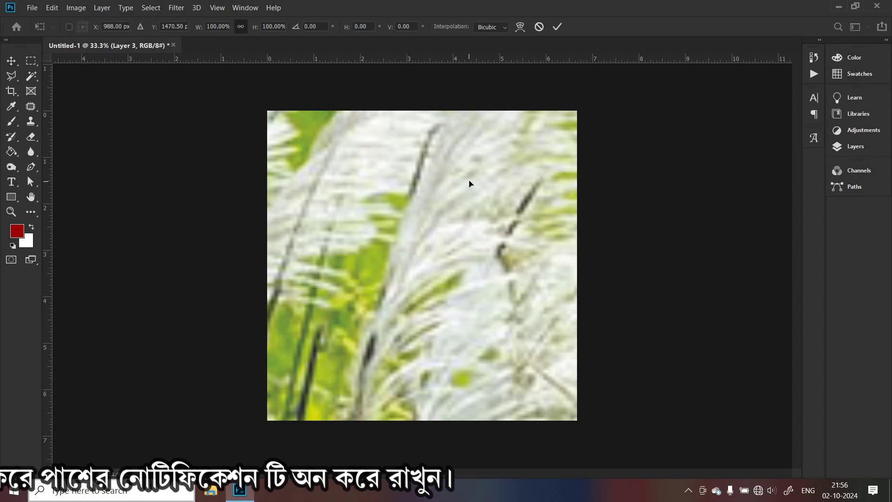
{"action": "key", "text": "ctrl+minus"}
{"action": "key", "text": "ctrl+minus"}
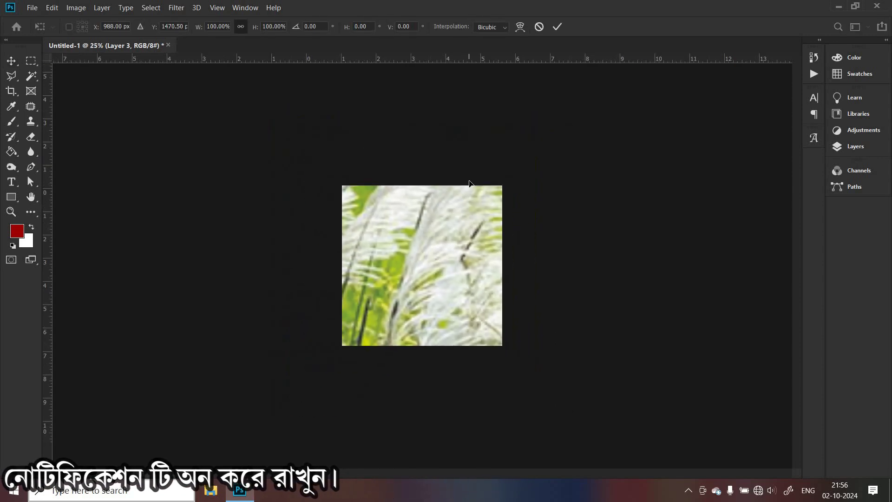
{"action": "key", "text": "ctrl+minus"}
{"action": "key", "text": "ctrl+minus"}
{"action": "key", "text": "ctrl+minus"}
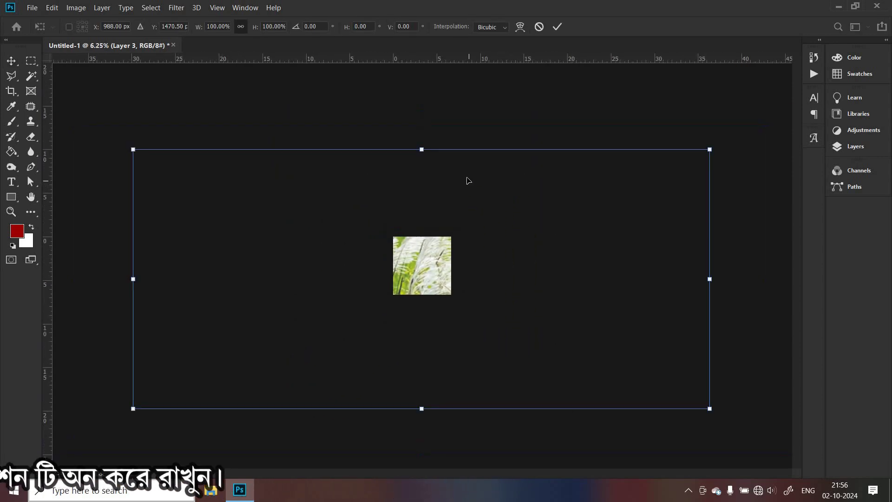
{"action": "mouse_move", "coordinate": [360, 249]}
{"action": "left_mouse_down"}
{"action": "mouse_move", "coordinate": [492, 257]}
{"action": "mouse_move", "coordinate": [505, 266]}
{"action": "mouse_move", "coordinate": [444, 310]}
{"action": "mouse_move", "coordinate": [401, 299]}
{"action": "mouse_move", "coordinate": [452, 267]}
{"action": "left_mouse_up"}
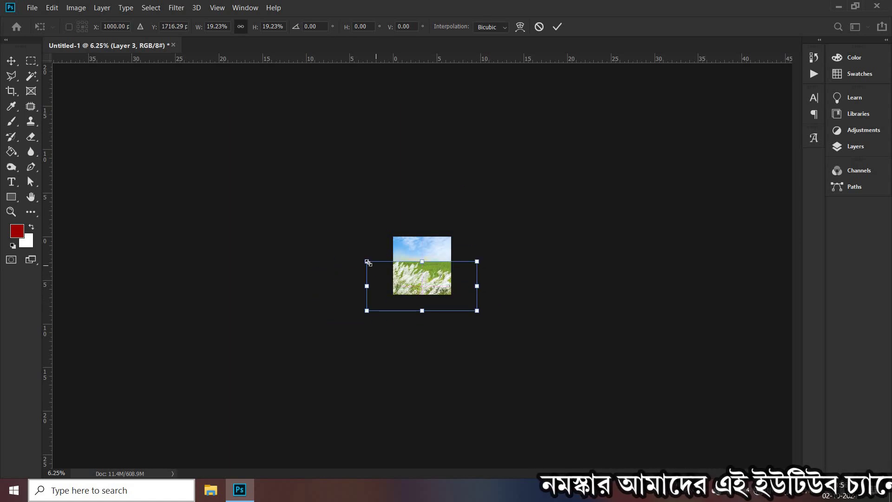
{"action": "left_click_drag", "start_coordinate": [387, 279], "coordinate": [403, 293]}
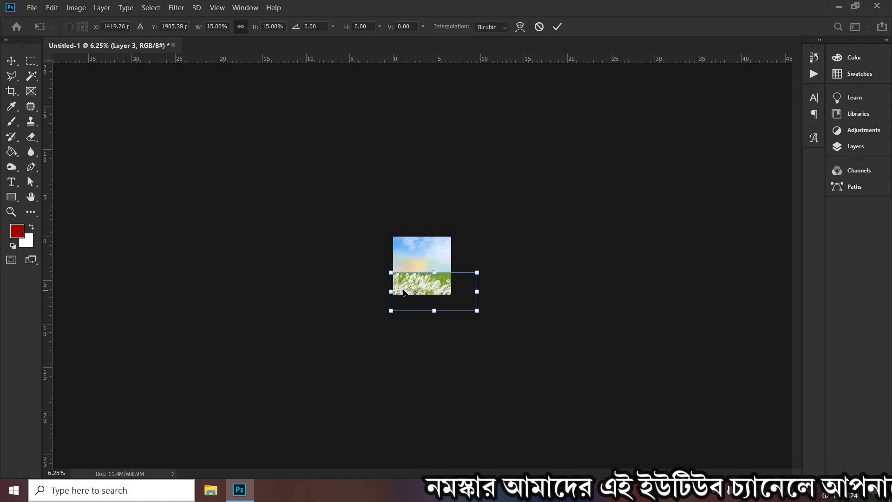
{"action": "key", "text": "ctrl+plus"}
{"action": "key", "text": "ctrl+plus"}
{"action": "key", "text": "ctrl+plus"}
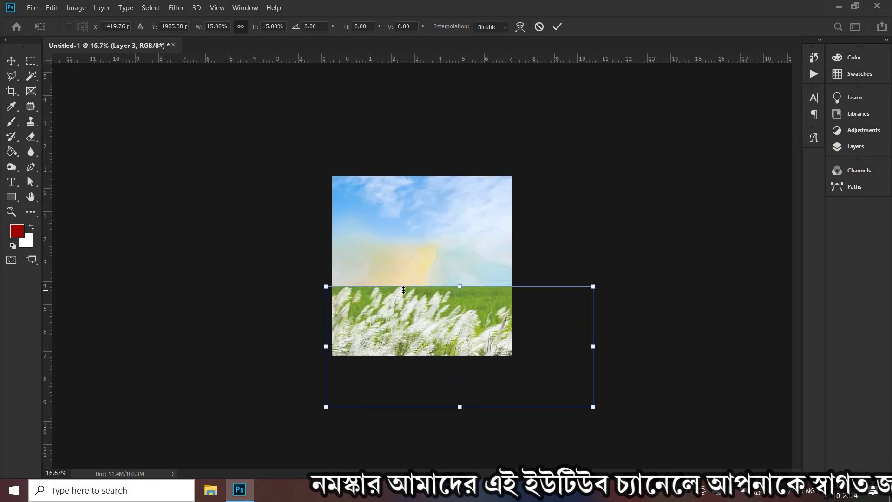
{"action": "key", "text": "ctrl+plus"}
{"action": "left_click_drag", "start_coordinate": [408, 328], "coordinate": [422, 334]}
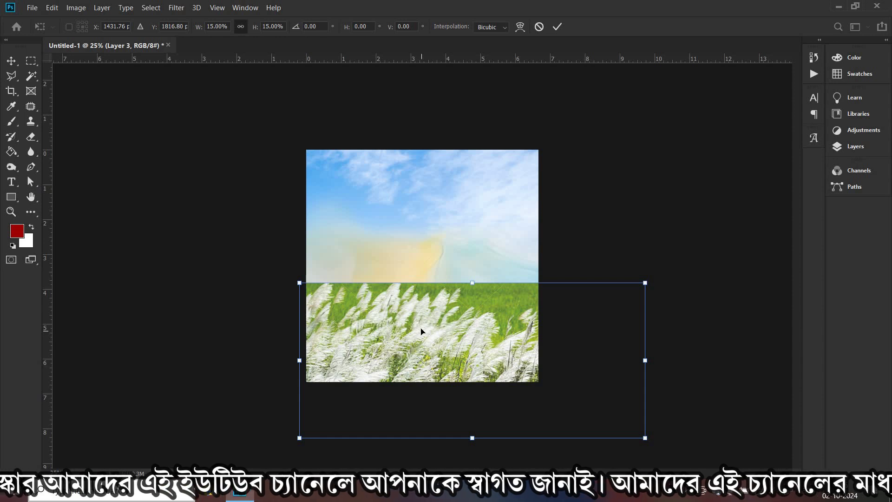
{"action": "key", "text": "shift+Up"}
{"action": "key", "text": "shift+Up"}
{"action": "key", "text": "shift+Up"}
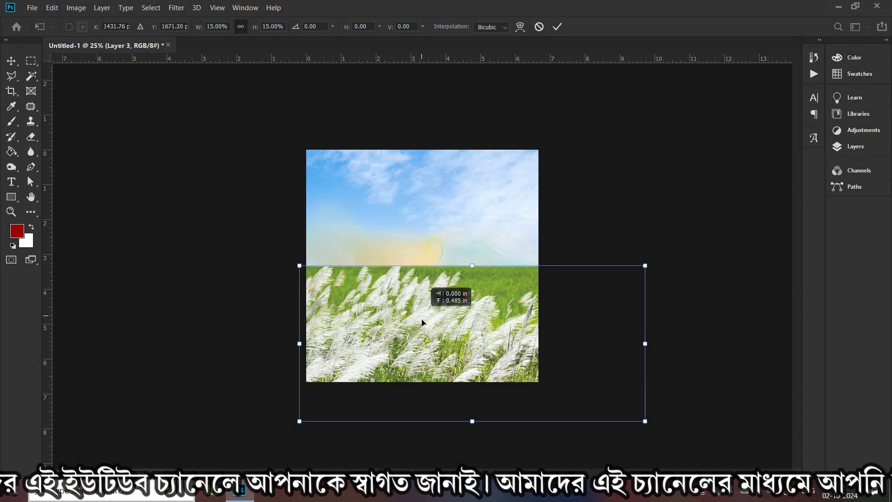
{"action": "left_click_drag", "start_coordinate": [422, 322], "coordinate": [423, 327]}
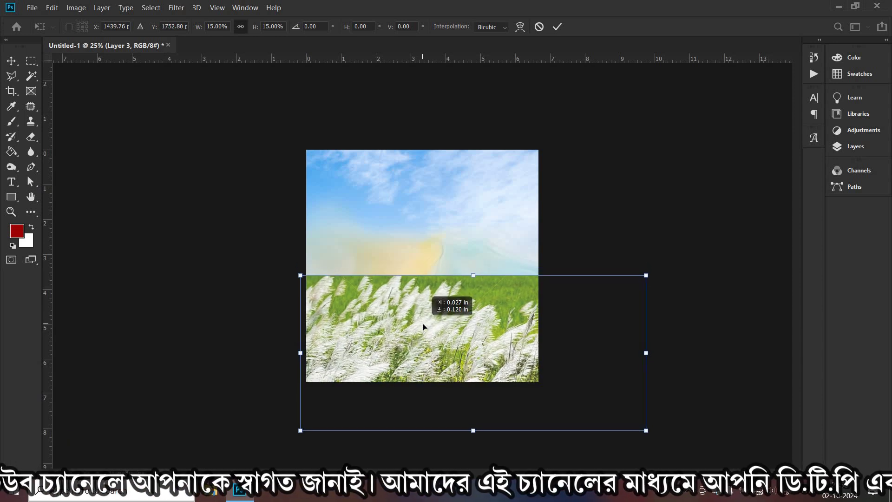
{"action": "key", "text": "Return"}
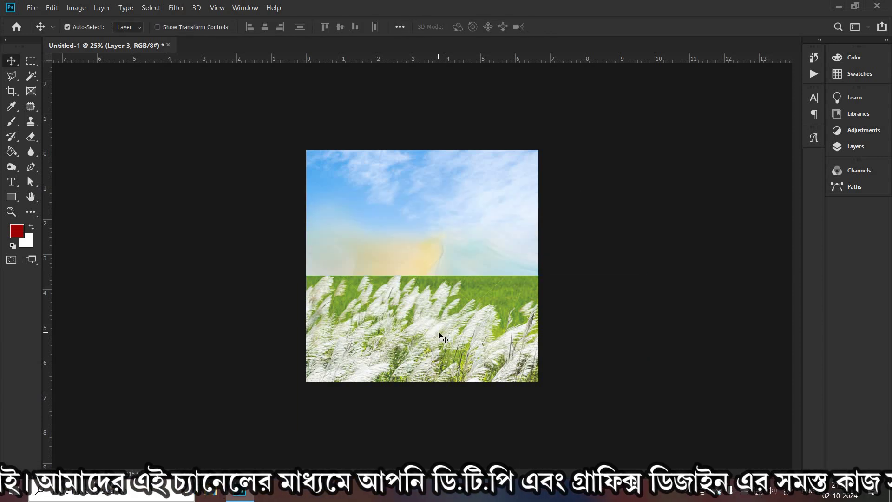
{"action": "key", "text": "ctrl+0"}
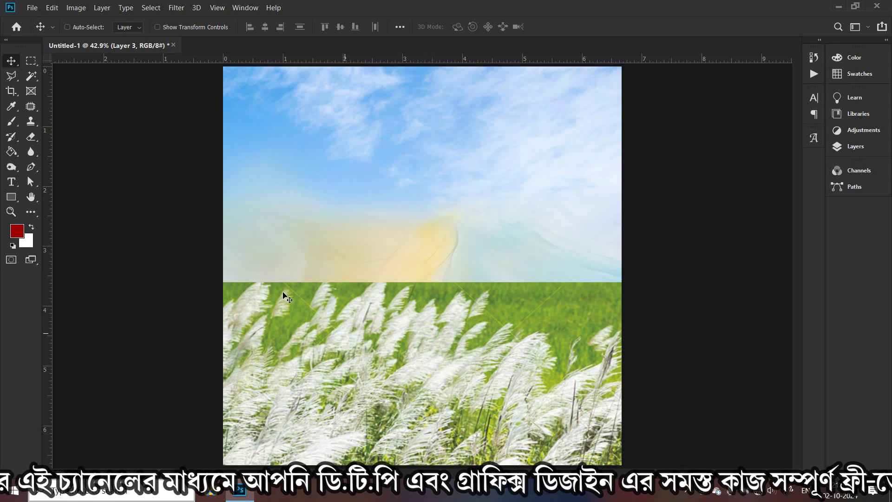
Step: Erase along the grass horizon at 40% opacity so it fades into the sky
{"action": "left_click", "coordinate": [34, 138]}
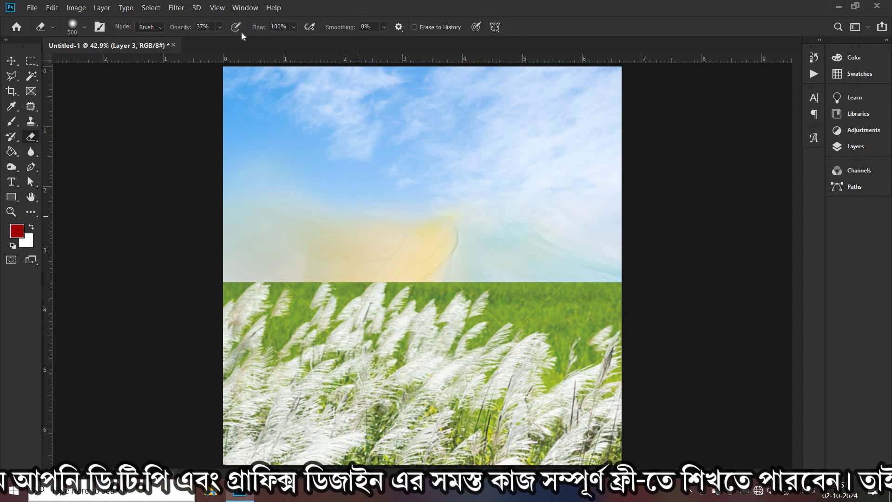
{"action": "left_click", "coordinate": [219, 29]}
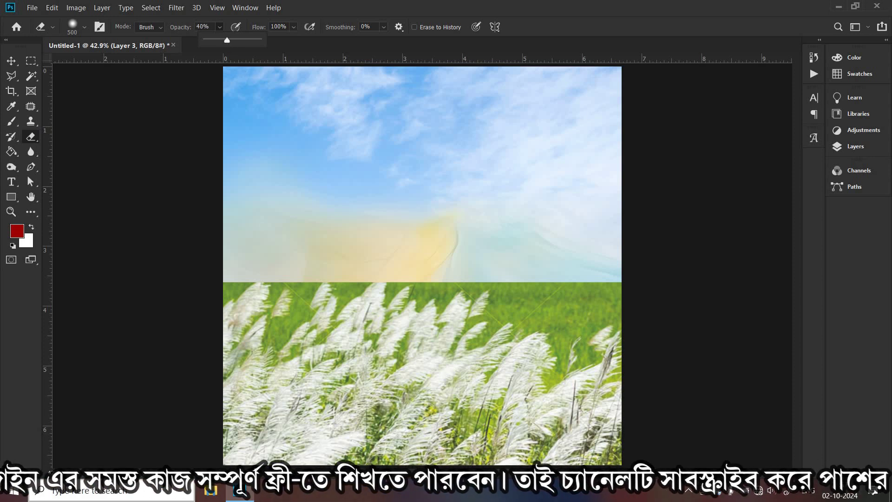
{"action": "left_click_drag", "start_coordinate": [617, 297], "coordinate": [488, 302]}
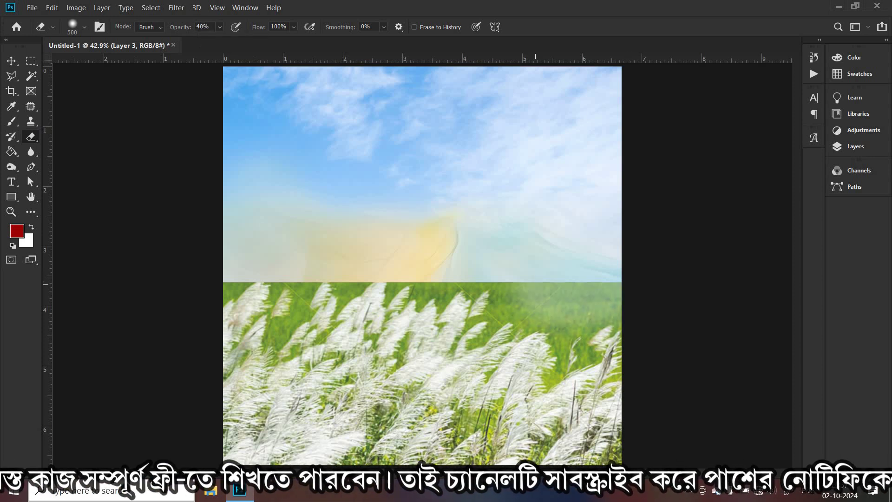
{"action": "mouse_move", "coordinate": [607, 286]}
{"action": "left_mouse_down"}
{"action": "mouse_move", "coordinate": [387, 262]}
{"action": "mouse_move", "coordinate": [332, 286]}
{"action": "mouse_move", "coordinate": [330, 266]}
{"action": "left_mouse_up"}
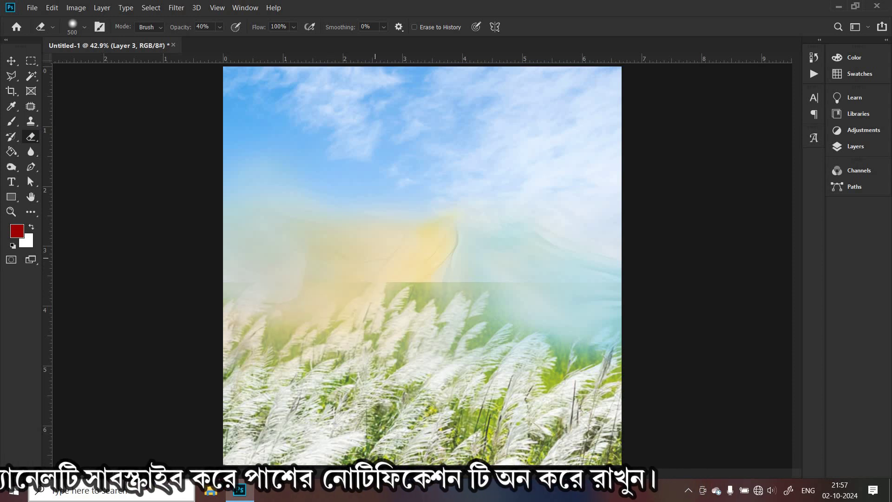
{"action": "mouse_move", "coordinate": [329, 267]}
{"action": "left_mouse_down"}
{"action": "mouse_move", "coordinate": [365, 279]}
{"action": "mouse_move", "coordinate": [584, 274]}
{"action": "left_mouse_up"}
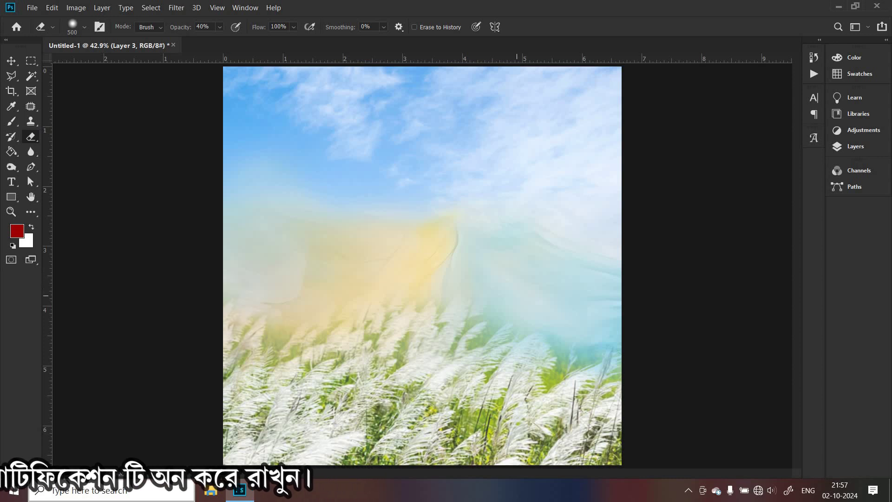
{"action": "left_click", "coordinate": [12, 61]}
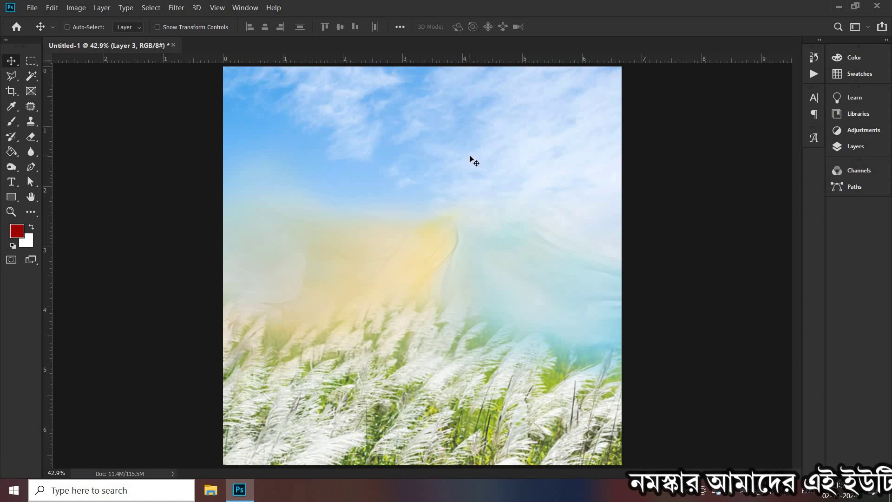
Step: Open 32.png and drag the Durga portrait into Untitled-1 as Layer 4
{"action": "key", "text": "ctrl+o"}
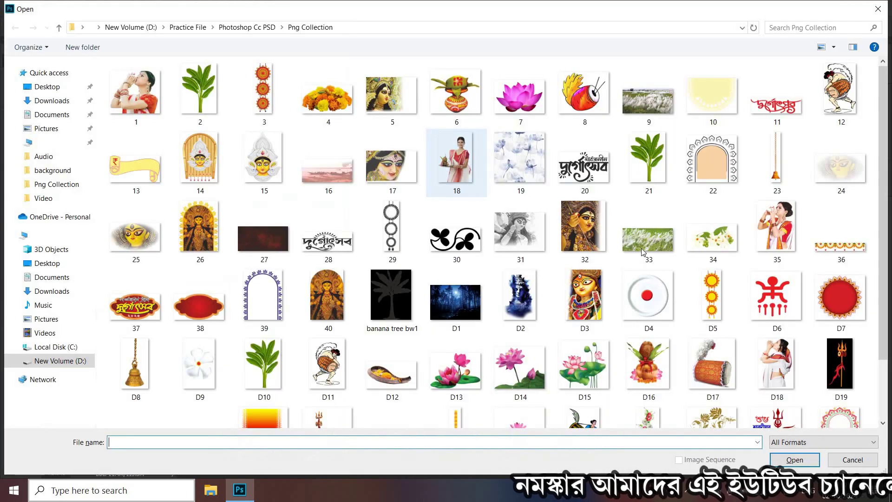
{"action": "double_click", "coordinate": [583, 225]}
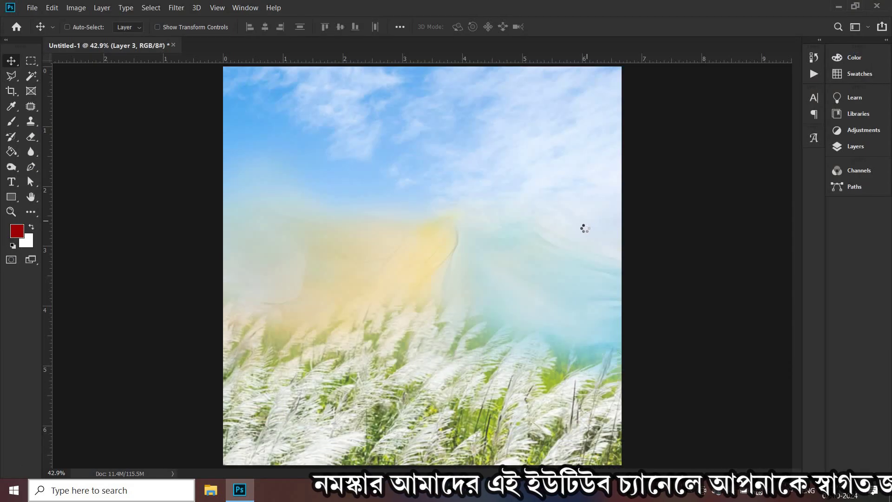
{"action": "mouse_move", "coordinate": [291, 141]}
{"action": "left_mouse_down"}
{"action": "mouse_move", "coordinate": [298, 182]}
{"action": "mouse_move", "coordinate": [388, 256]}
{"action": "left_mouse_up"}
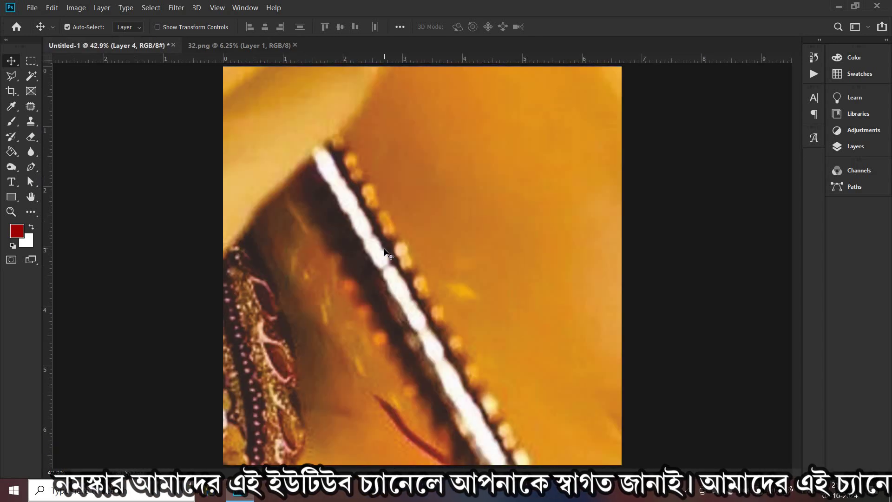
Step: Free-transform the Durga layer down to about 9.59%, placed in the upper centre
{"action": "key", "text": "ctrl"}
{"action": "key", "text": "ctrl+minus"}
{"action": "key", "text": "ctrl+minus"}
{"action": "key", "text": "ctrl+minus"}
{"action": "key", "text": "ctrl+minus"}
{"action": "key", "text": "ctrl+minus"}
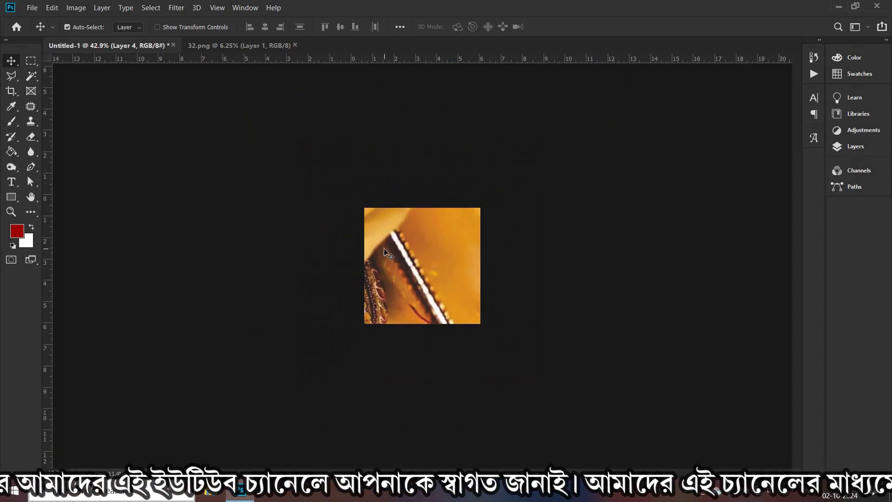
{"action": "key", "text": "ctrl+t"}
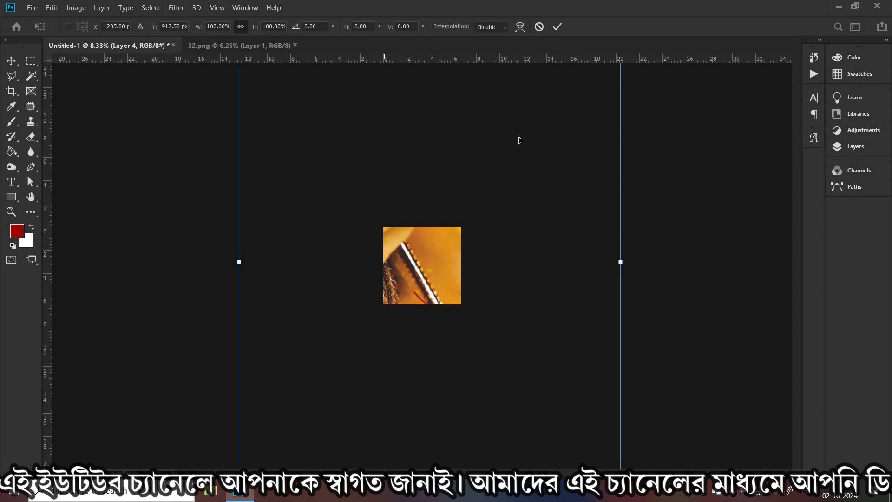
{"action": "left_click_drag", "start_coordinate": [517, 140], "coordinate": [503, 259]}
{"action": "mouse_move", "coordinate": [606, 143]}
{"action": "left_mouse_down"}
{"action": "mouse_move", "coordinate": [354, 439]}
{"action": "mouse_move", "coordinate": [485, 189]}
{"action": "left_mouse_up"}
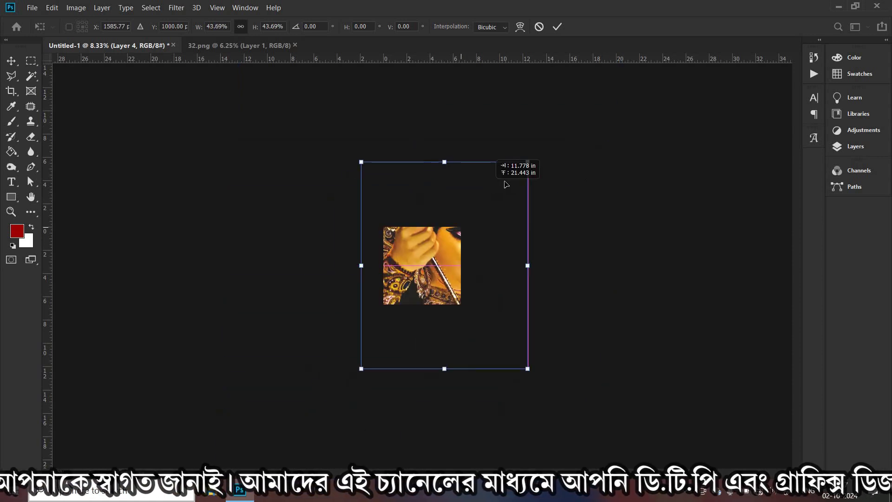
{"action": "left_click_drag", "start_coordinate": [451, 256], "coordinate": [418, 296]}
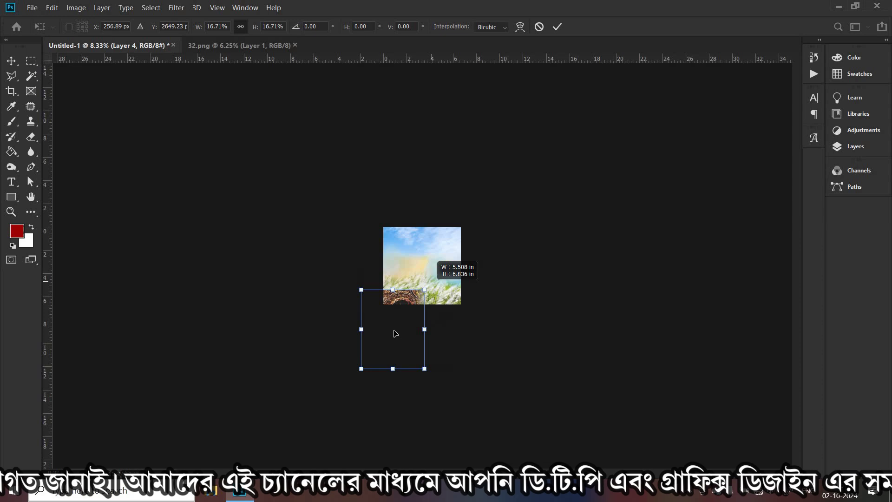
{"action": "left_click_drag", "start_coordinate": [404, 336], "coordinate": [426, 273]}
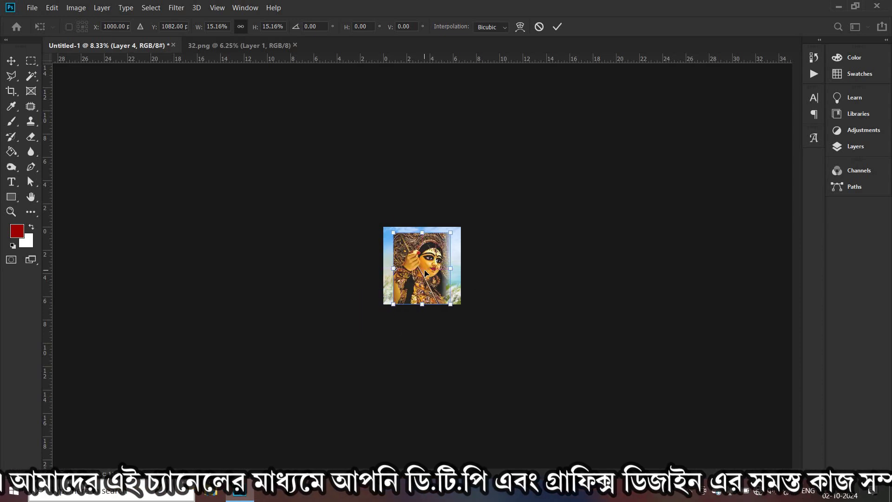
{"action": "key", "text": "ctrl+0"}
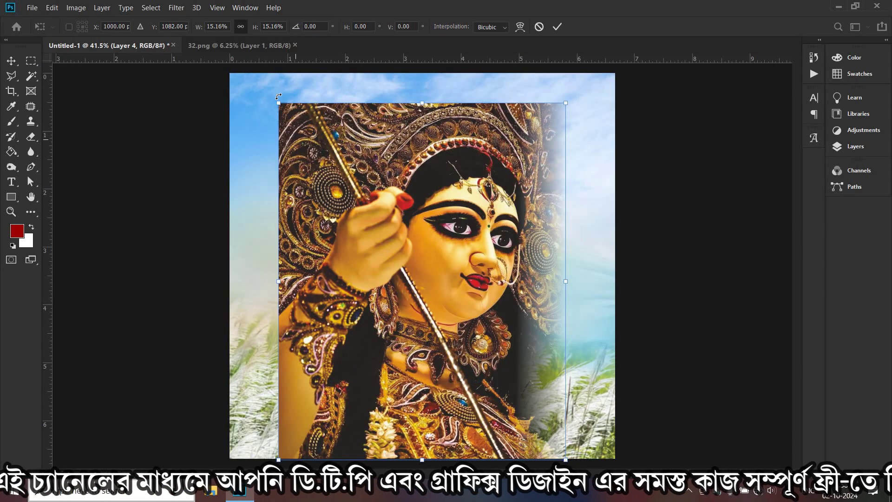
{"action": "left_click_drag", "start_coordinate": [319, 176], "coordinate": [417, 201]}
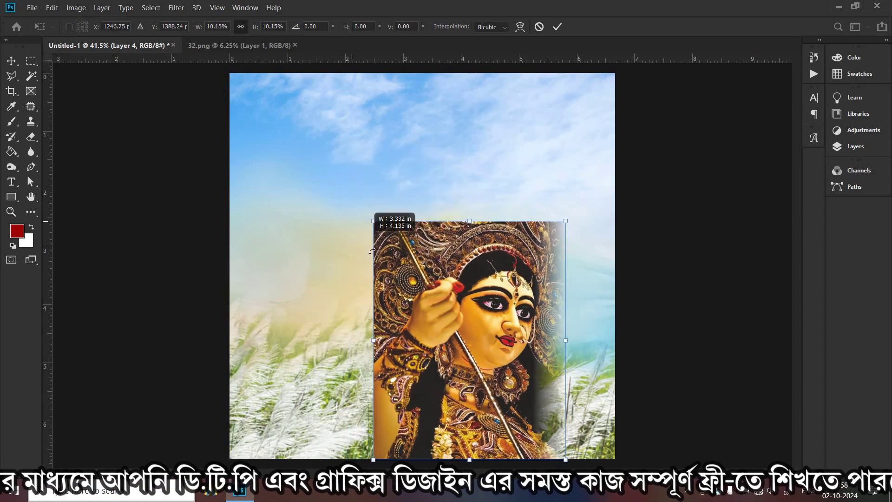
{"action": "key", "text": "alt"}
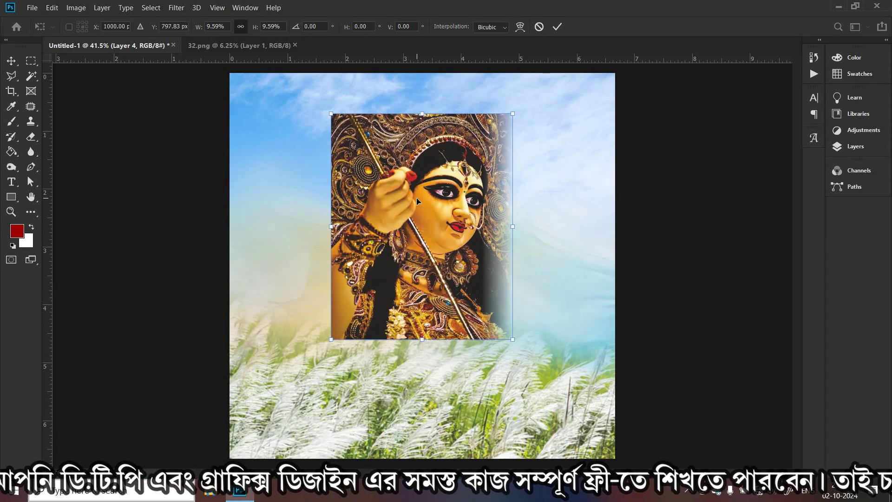
Step: Flip the Durga image horizontally, scale it to 8.81%, and set it top-right
{"action": "right_click", "coordinate": [417, 199]}
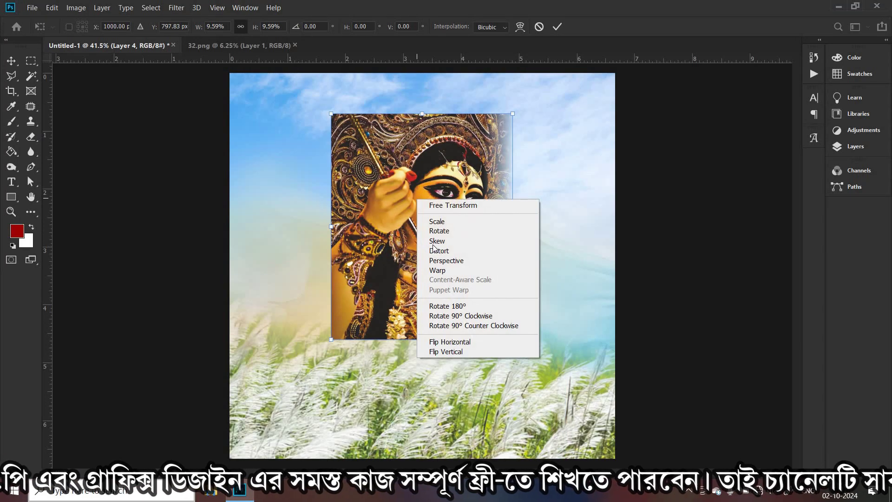
{"action": "left_click", "coordinate": [456, 343]}
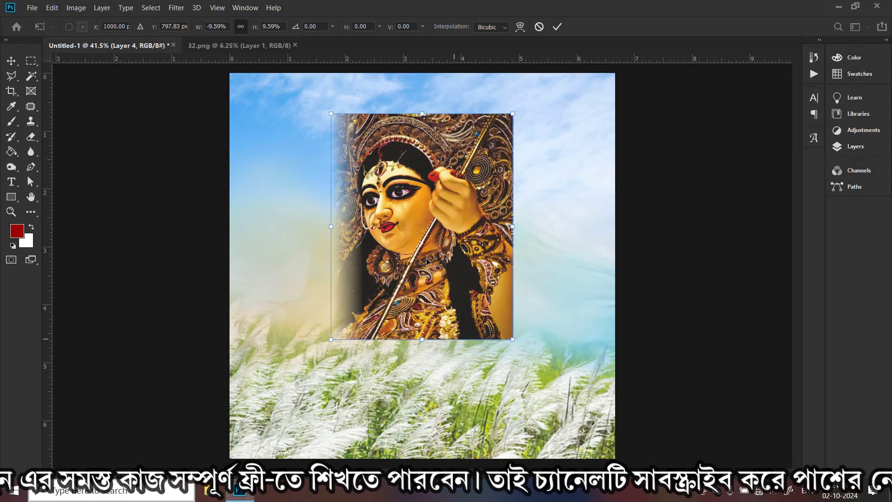
{"action": "left_click_drag", "start_coordinate": [472, 220], "coordinate": [573, 180]}
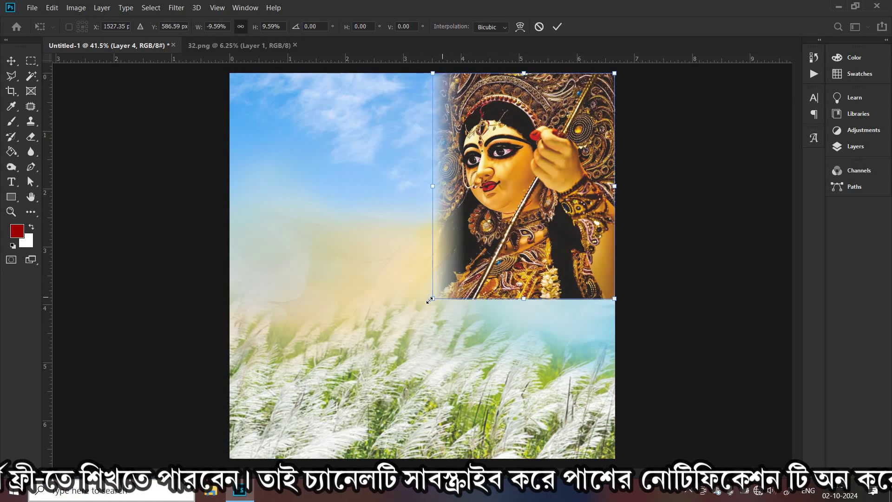
{"action": "left_click_drag", "start_coordinate": [450, 290], "coordinate": [464, 272]}
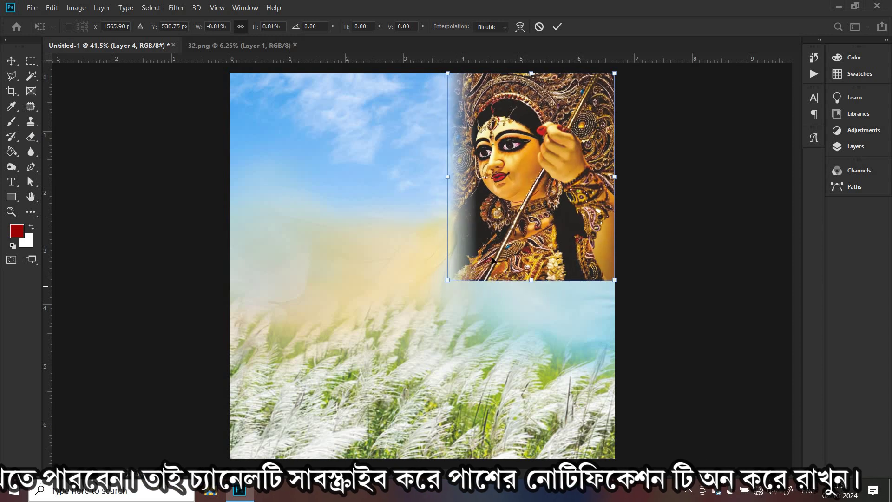
{"action": "left_click_drag", "start_coordinate": [523, 218], "coordinate": [561, 218]}
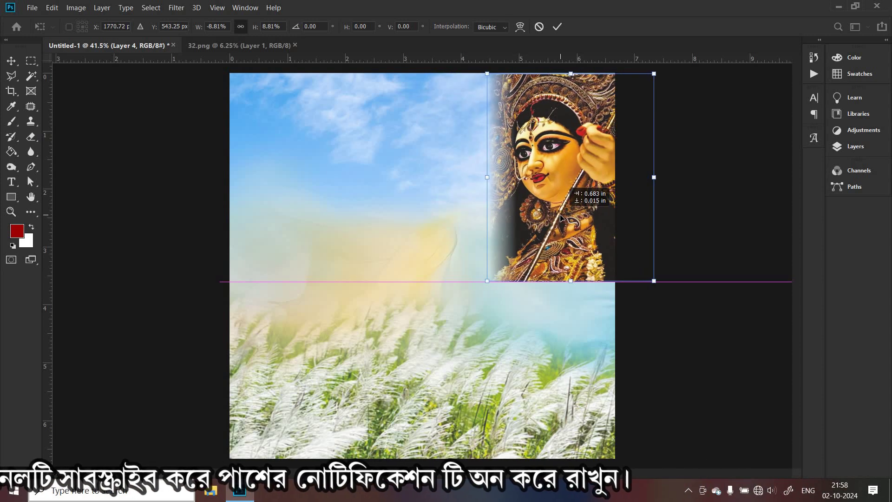
{"action": "key", "text": "Return"}
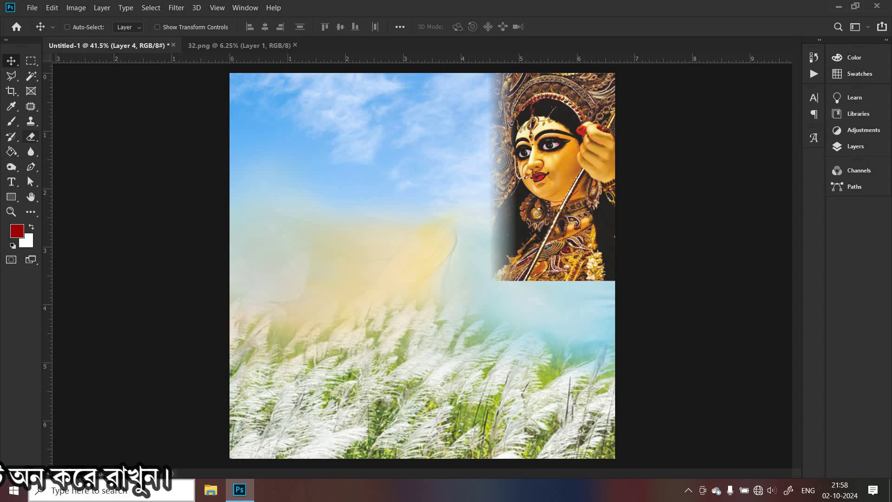
{"action": "key", "text": "e"}
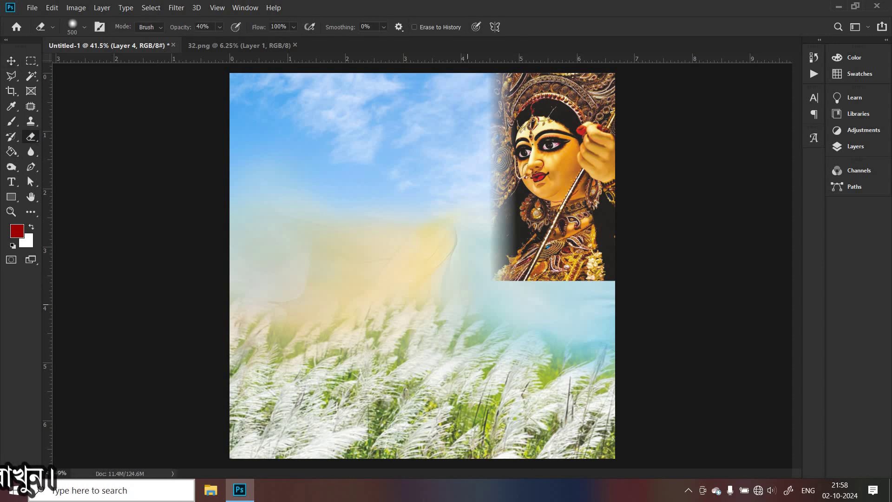
Step: Erase along the Durga image's bottom edge at 50% Eraser opacity so it fades into the sky
{"action": "left_click_drag", "start_coordinate": [489, 295], "coordinate": [529, 301]}
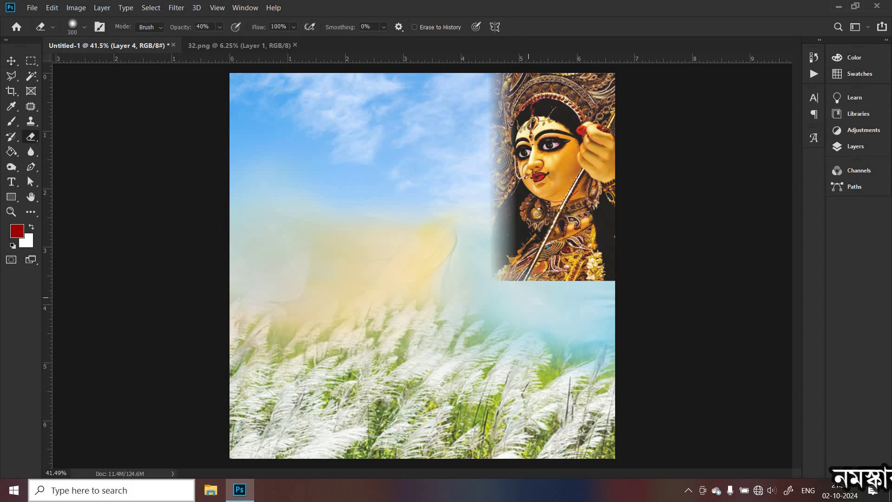
{"action": "left_click", "coordinate": [219, 27]}
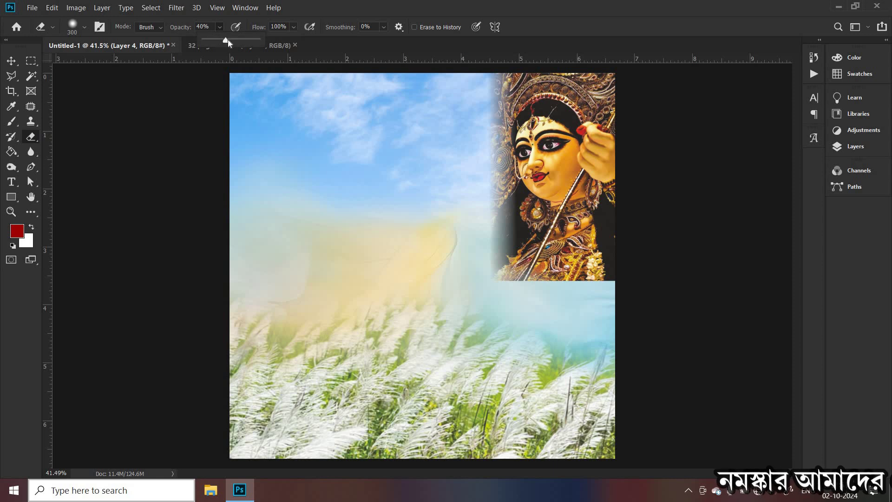
{"action": "left_click_drag", "start_coordinate": [232, 40], "coordinate": [232, 41]}
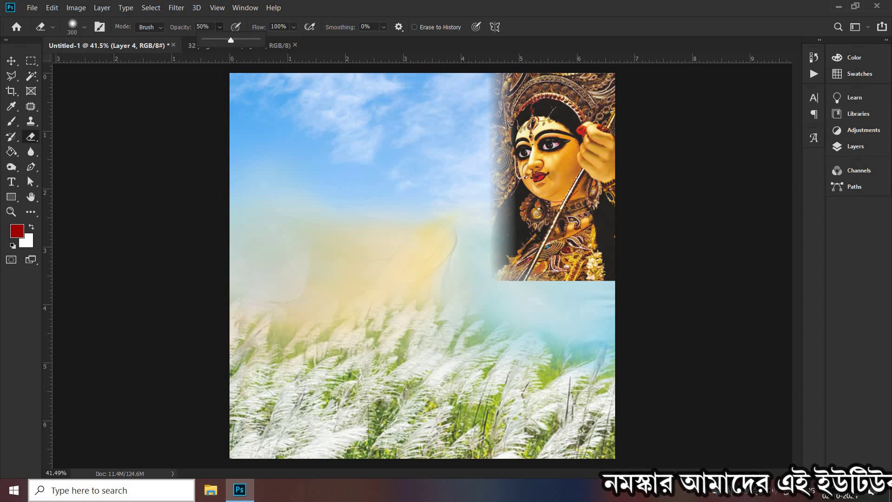
{"action": "left_click_drag", "start_coordinate": [534, 300], "coordinate": [556, 300]}
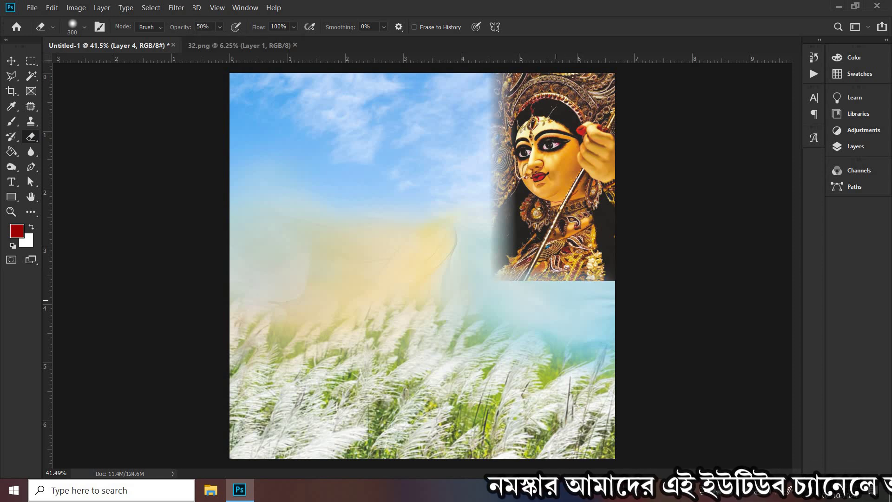
{"action": "key", "text": "bracketleft"}
{"action": "key", "text": "bracketleft"}
{"action": "key", "text": "bracketleft"}
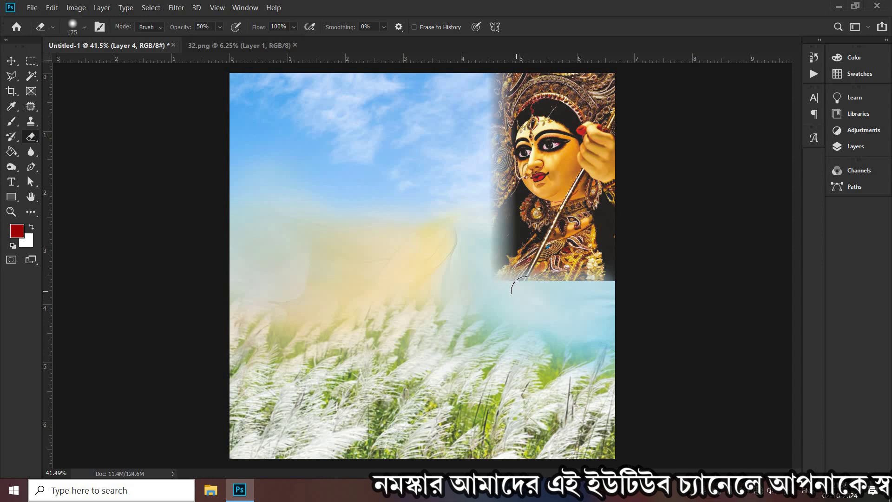
{"action": "mouse_move", "coordinate": [597, 287]}
{"action": "left_mouse_down"}
{"action": "mouse_move", "coordinate": [611, 292]}
{"action": "mouse_move", "coordinate": [548, 289]}
{"action": "left_mouse_up"}
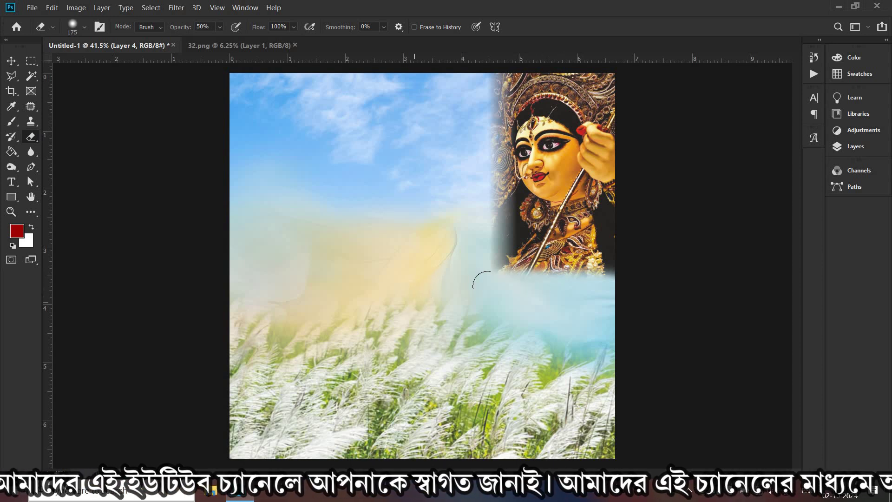
{"action": "key", "text": "bracketright"}
{"action": "key", "text": "bracketright"}
{"action": "key", "text": "bracketright"}
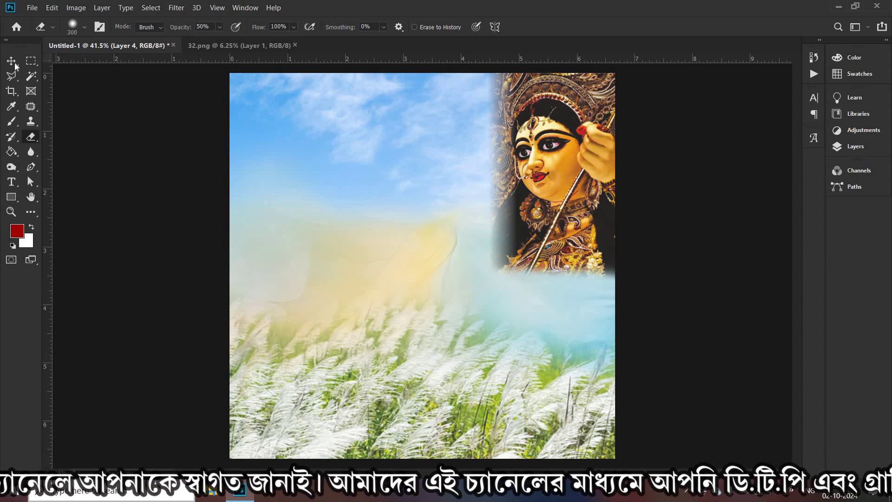
Step: Lower the Durga layer (Layer 4) opacity to 71%
{"action": "key", "text": "v"}
{"action": "left_click", "coordinate": [842, 146]}
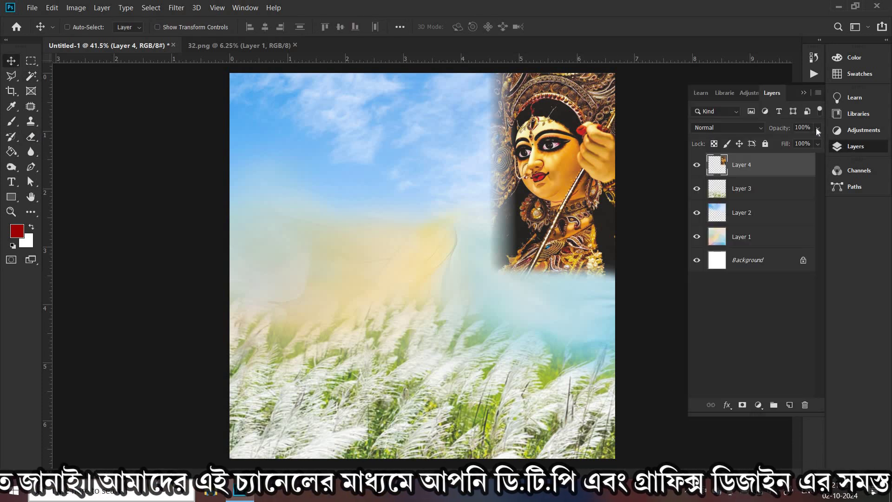
{"action": "left_click", "coordinate": [817, 128]}
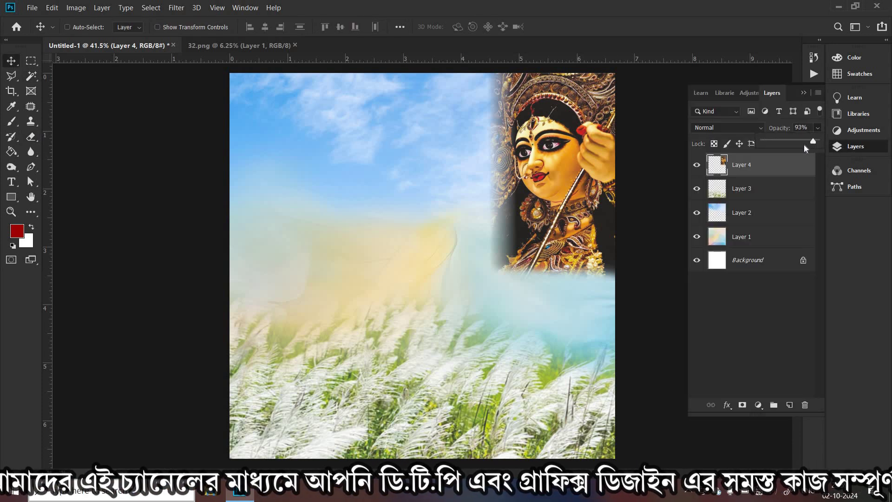
{"action": "left_click_drag", "start_coordinate": [802, 145], "coordinate": [801, 148]}
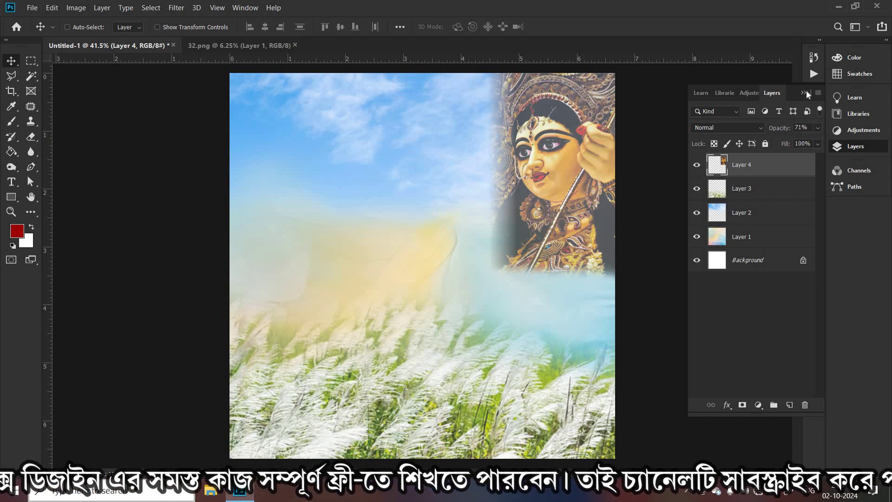
{"action": "left_click", "coordinate": [669, 215]}
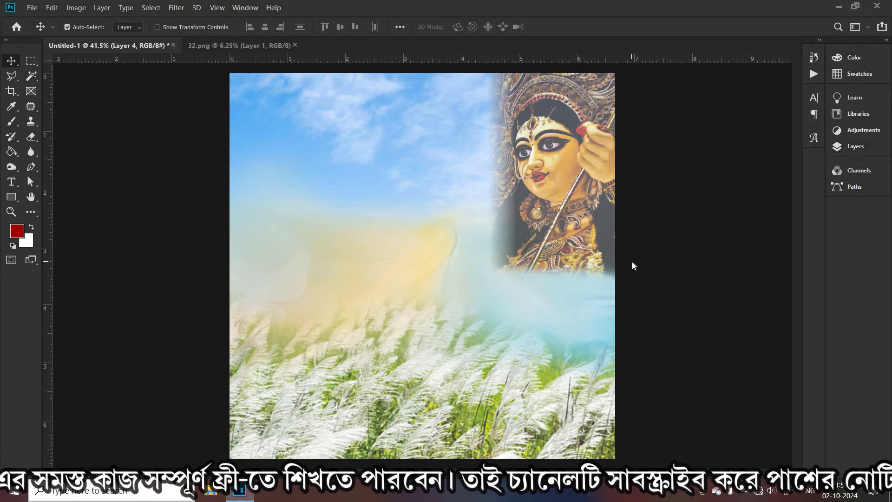
{"action": "key", "text": "ctrl+m"}
Step: Lift the RGB curve midpoint to about input 117 / output 147 to brighten Durga
{"action": "left_click_drag", "start_coordinate": [224, 215], "coordinate": [230, 210]}
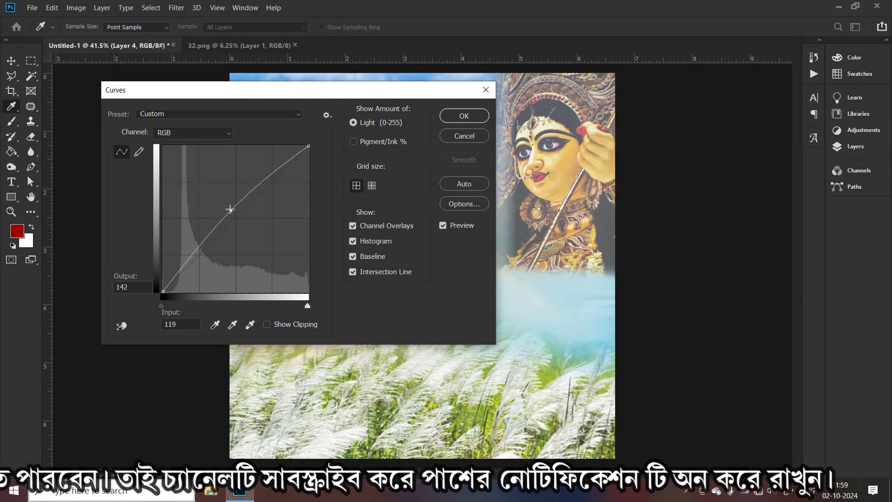
{"action": "left_click_drag", "start_coordinate": [231, 210], "coordinate": [230, 208]}
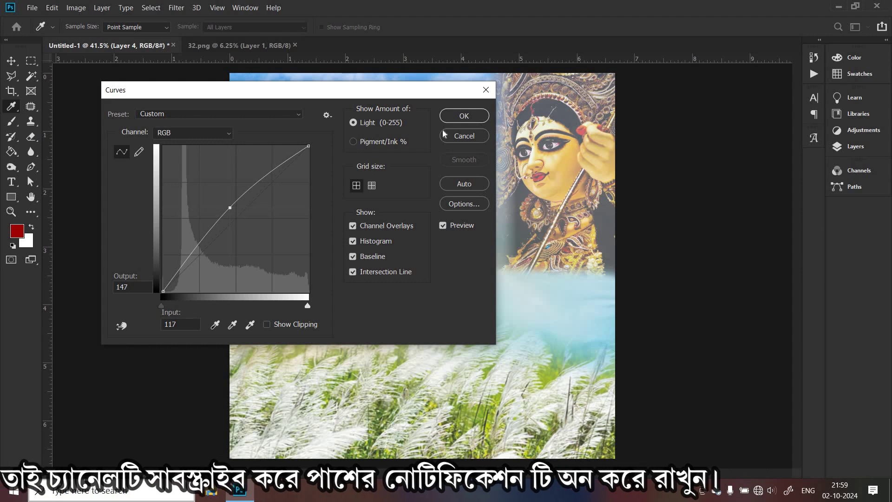
{"action": "left_click", "coordinate": [456, 117]}
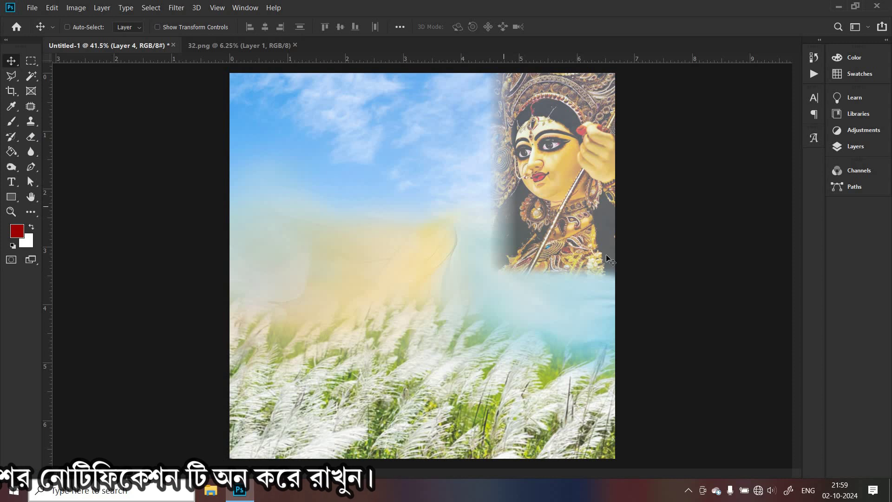
Step: Close the 32.png source document and show the Png Collection folder
{"action": "left_click", "coordinate": [296, 45]}
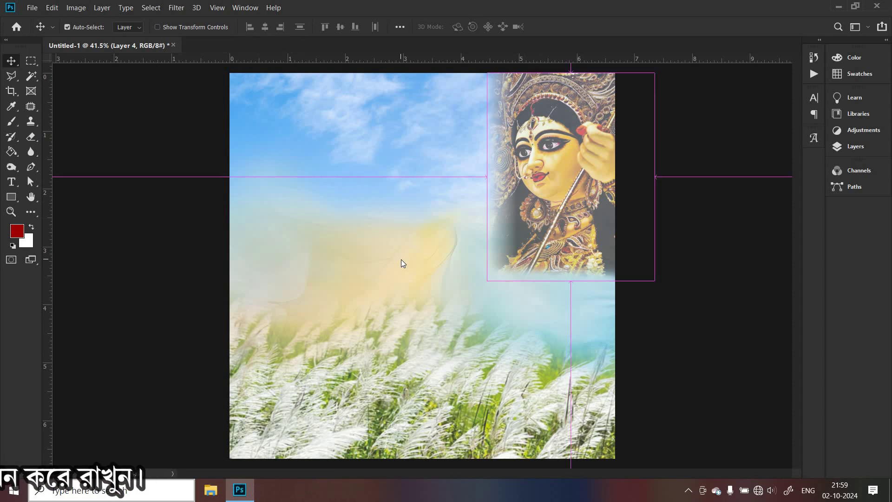
{"action": "key", "text": "ctrl+o"}
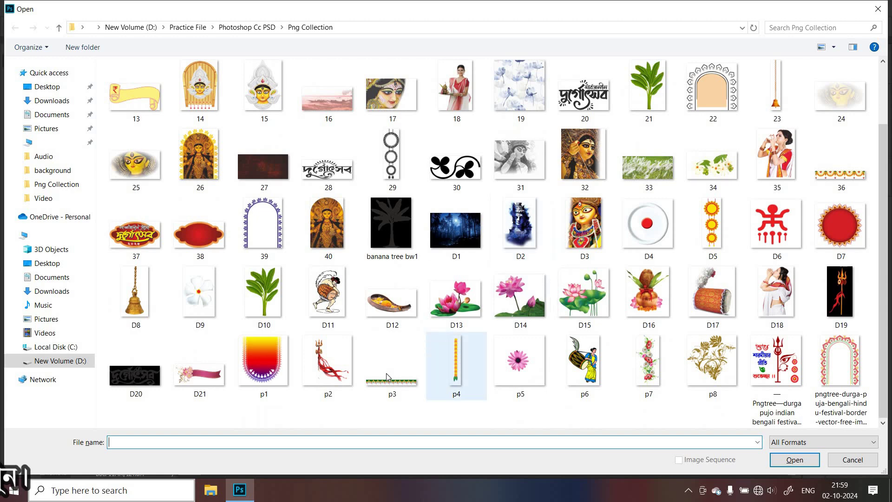
Step: Place the p3.png marigold garland along the poster's top edge as Layer 5
{"action": "double_click", "coordinate": [386, 373]}
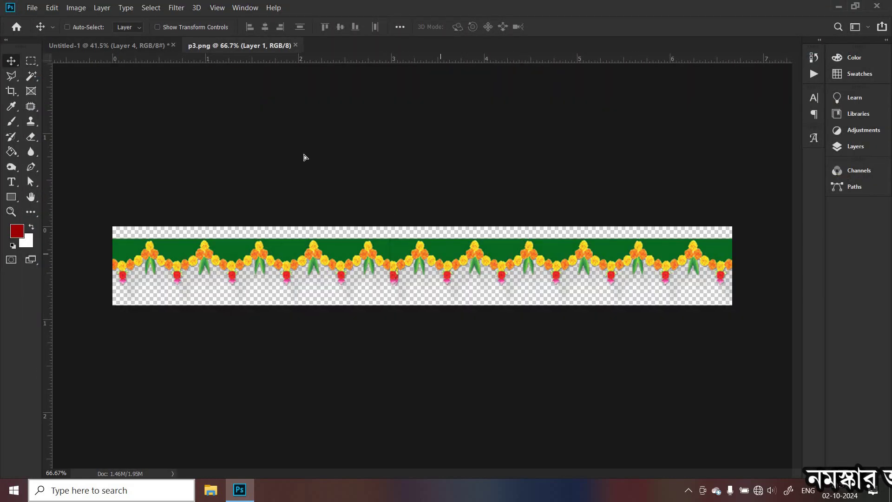
{"action": "left_click_drag", "start_coordinate": [305, 157], "coordinate": [426, 286]}
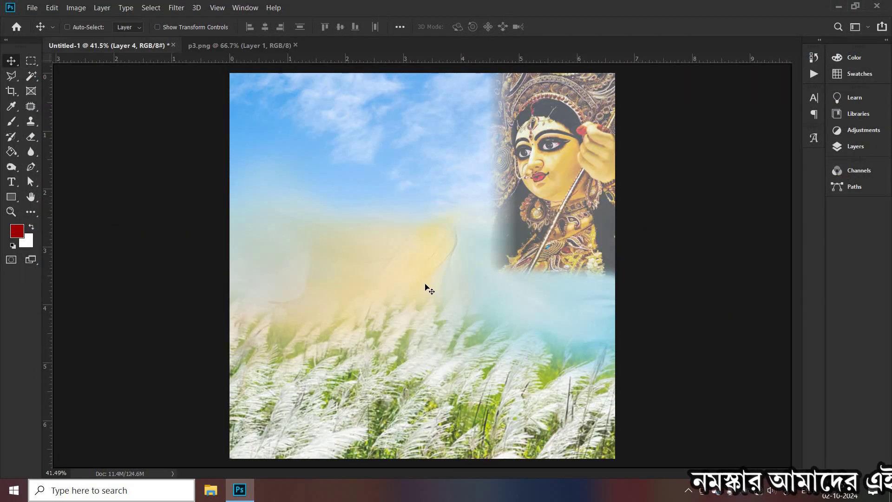
{"action": "mouse_move", "coordinate": [427, 255]}
{"action": "left_mouse_down"}
{"action": "mouse_move", "coordinate": [433, 84]}
{"action": "mouse_move", "coordinate": [442, 76]}
{"action": "left_mouse_up"}
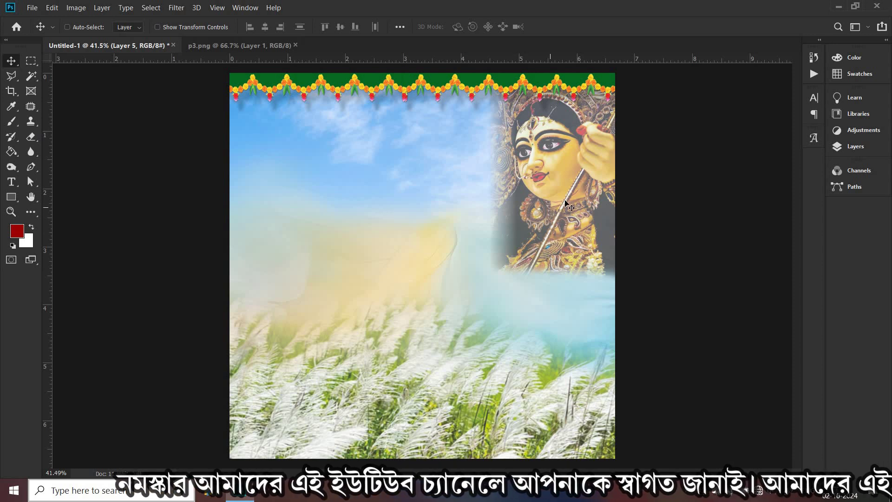
{"action": "right_click", "coordinate": [560, 168]}
{"action": "left_click", "coordinate": [576, 172]}
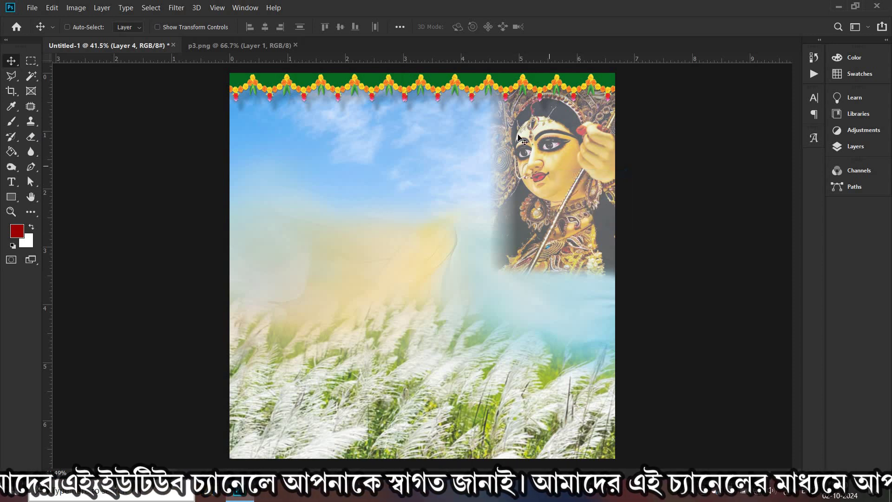
{"action": "right_click", "coordinate": [449, 78]}
{"action": "left_click", "coordinate": [465, 82]}
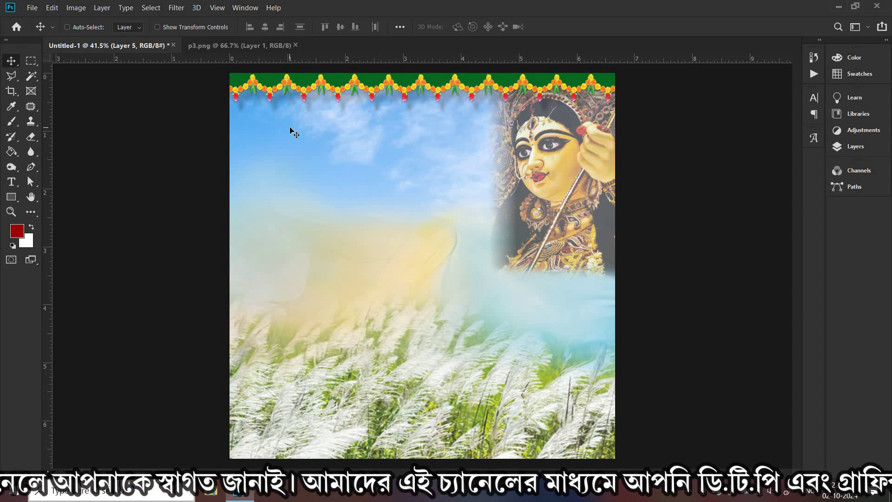
{"action": "key", "text": "ctrl+o"}
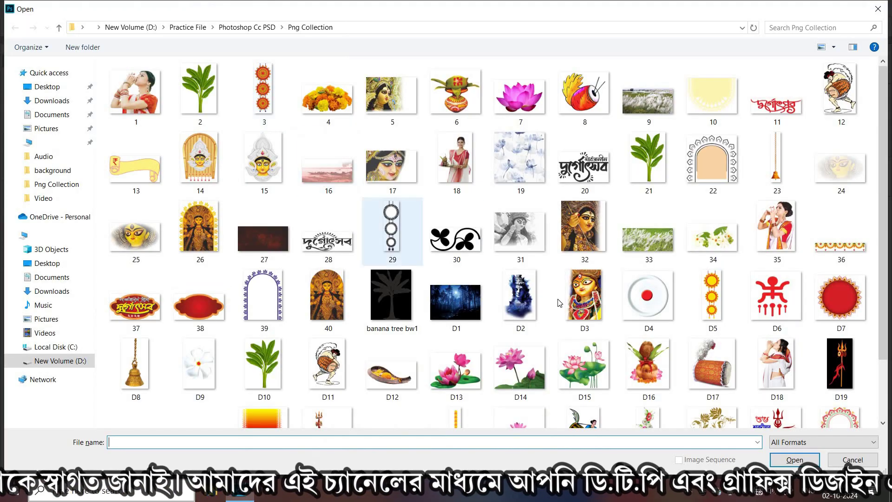
Step: Bring the p5.png pink flower into the poster at the top-left of the border
{"action": "scroll", "coordinate": [559, 303], "scroll_direction": "down", "scroll_amount": 1}
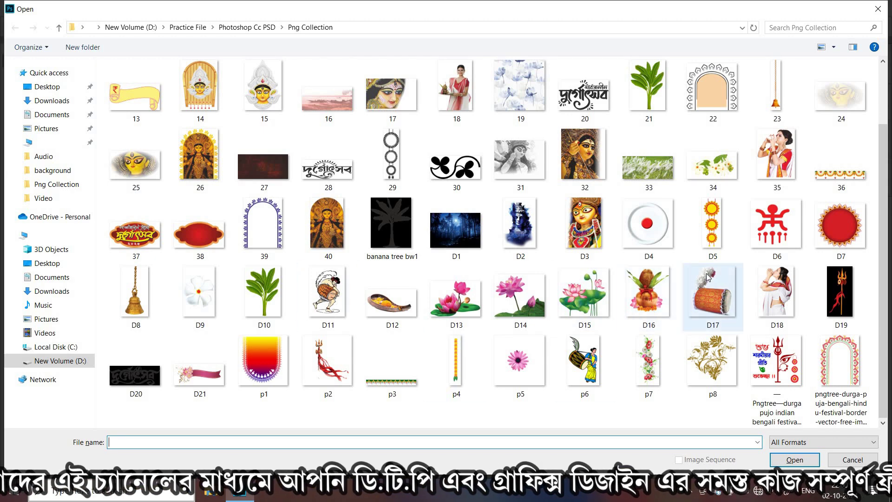
{"action": "double_click", "coordinate": [528, 368]}
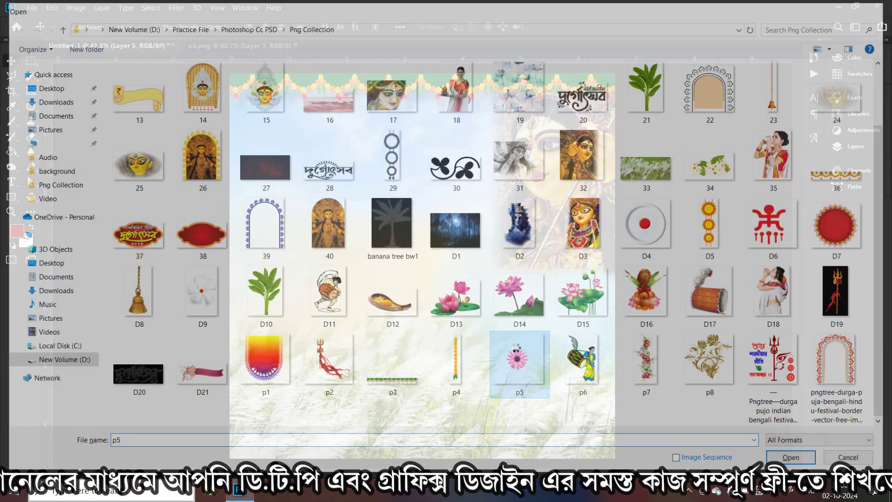
{"action": "mouse_move", "coordinate": [271, 151]}
{"action": "left_mouse_down"}
{"action": "mouse_move", "coordinate": [344, 240]}
{"action": "mouse_move", "coordinate": [338, 229]}
{"action": "left_mouse_up"}
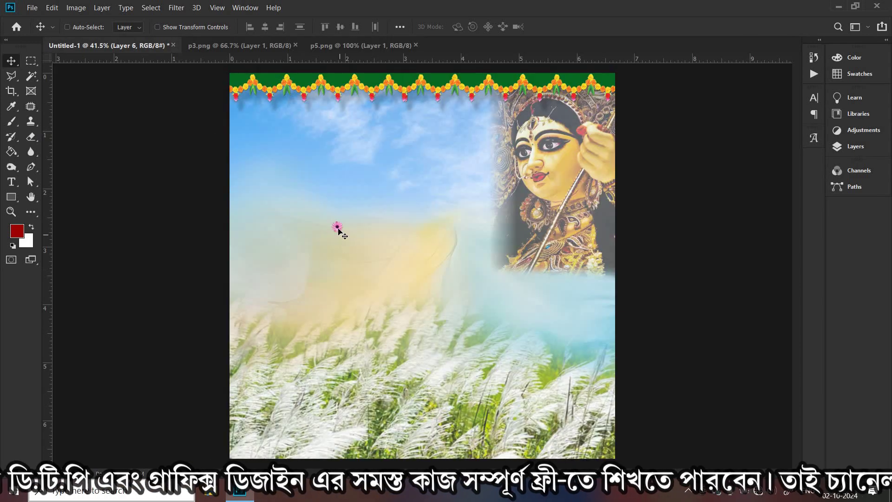
{"action": "left_click_drag", "start_coordinate": [235, 84], "coordinate": [236, 80]}
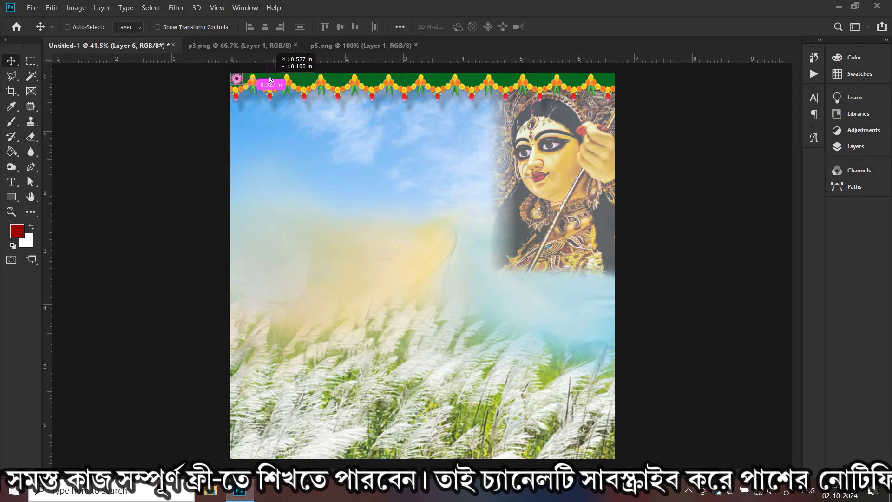
Step: Add three flower copies along the left part of the top garland border
{"action": "left_click_drag", "start_coordinate": [266, 82], "coordinate": [274, 103]}
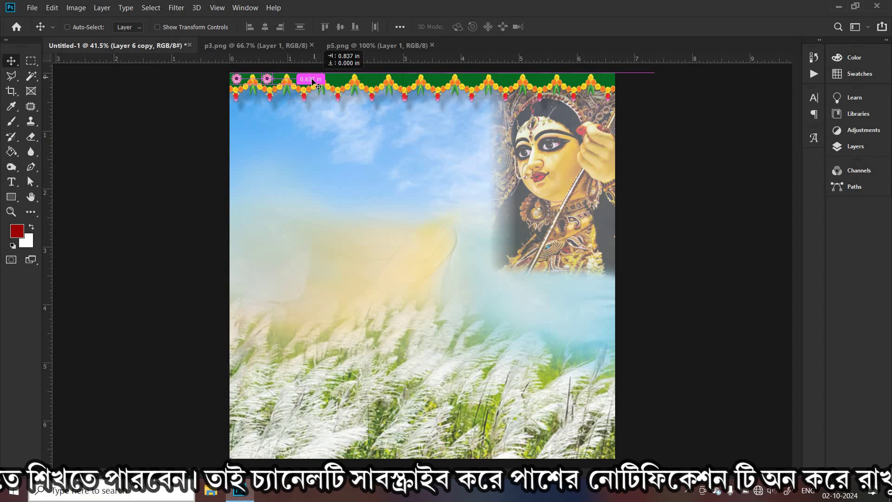
{"action": "mouse_move", "coordinate": [315, 80]}
{"action": "left_mouse_down"}
{"action": "mouse_move", "coordinate": [303, 81]}
{"action": "mouse_move", "coordinate": [336, 83]}
{"action": "left_mouse_up"}
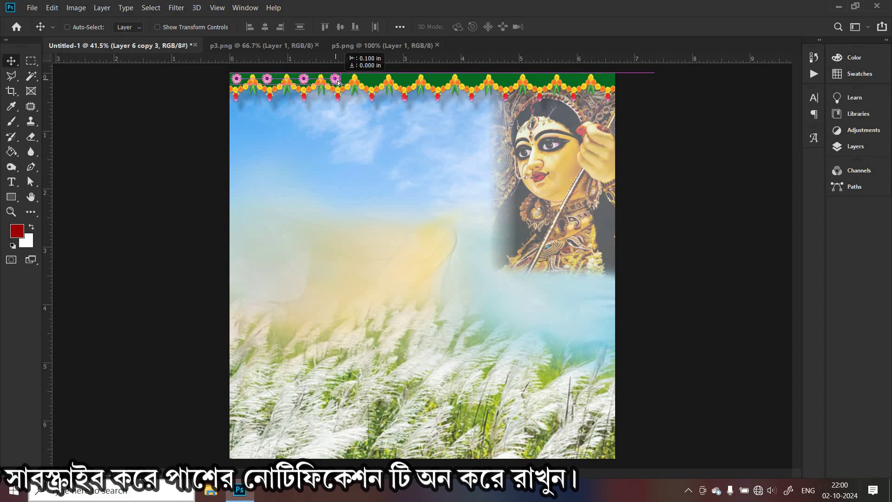
{"action": "left_click_drag", "start_coordinate": [336, 83], "coordinate": [331, 83]}
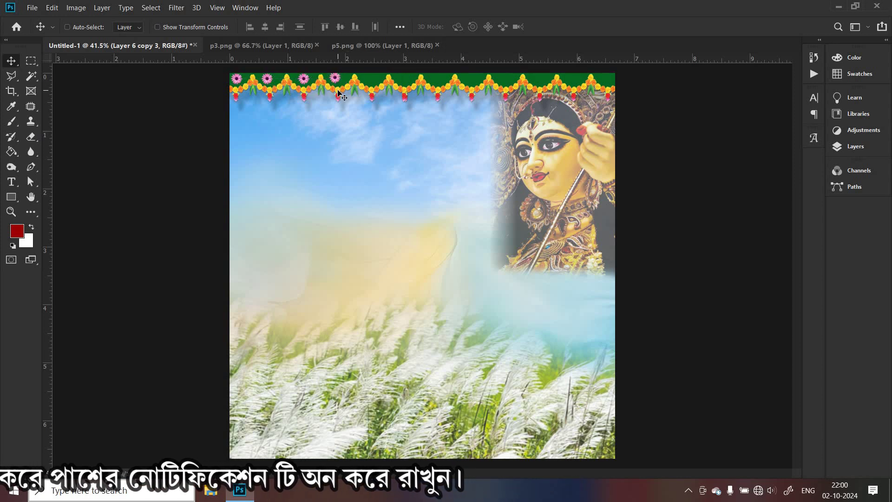
{"action": "key", "text": "Right"}
{"action": "key", "text": "Right"}
{"action": "key", "text": "Right"}
{"action": "key", "text": "Right"}
{"action": "key", "text": "Right"}
{"action": "key", "text": "Right"}
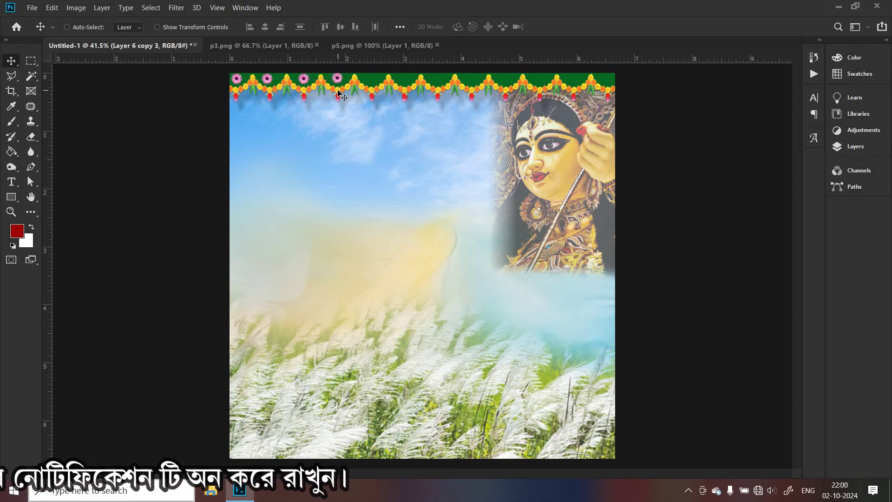
{"action": "key", "text": "Right"}
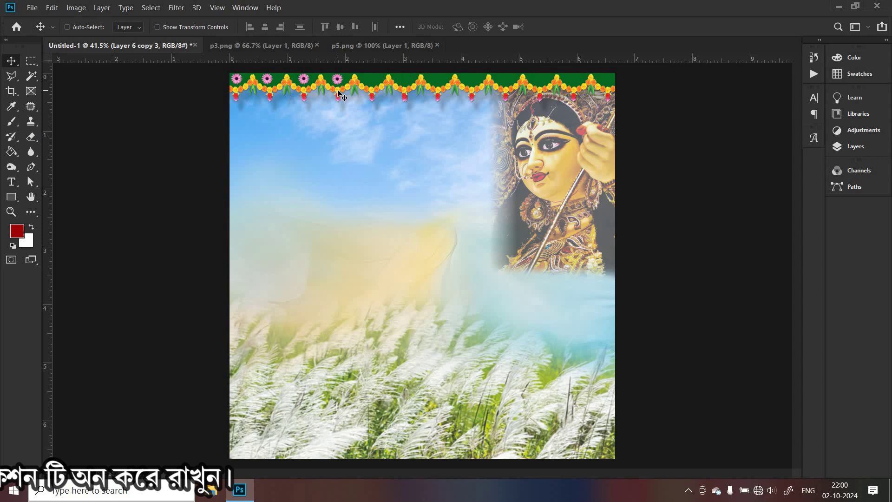
{"action": "key", "text": "ctrl+1"}
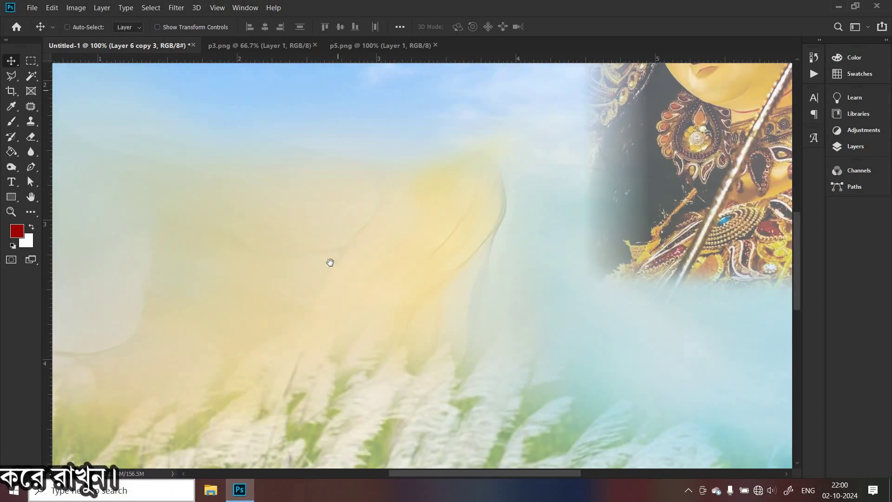
Step: Extend evenly spaced pink flower copies across the whole top garland, up to Layer 6 copy 11
{"action": "scroll", "coordinate": [329, 261], "scroll_direction": "up", "scroll_amount": 5}
{"action": "scroll", "coordinate": [331, 311], "scroll_direction": "up", "scroll_amount": 5}
{"action": "scroll", "coordinate": [326, 295], "scroll_direction": "up", "scroll_amount": 3}
{"action": "scroll", "coordinate": [292, 223], "scroll_direction": "down", "scroll_amount": 2}
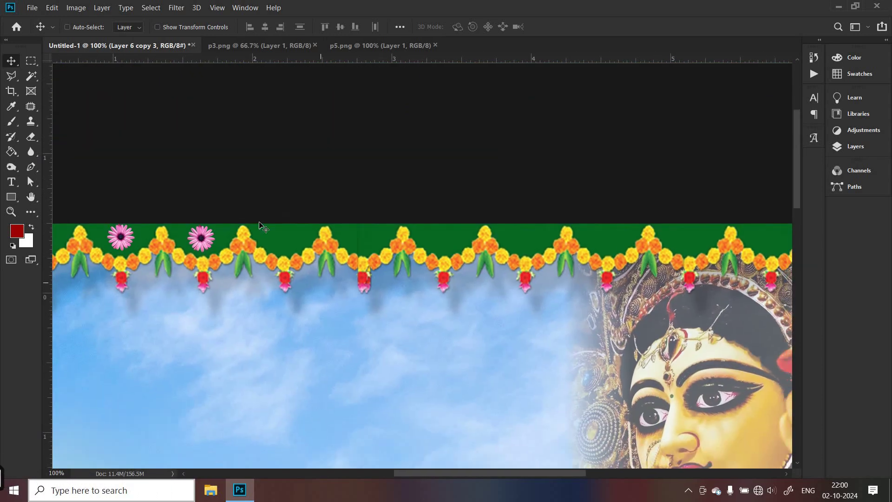
{"action": "left_click_drag", "start_coordinate": [204, 231], "coordinate": [293, 230]}
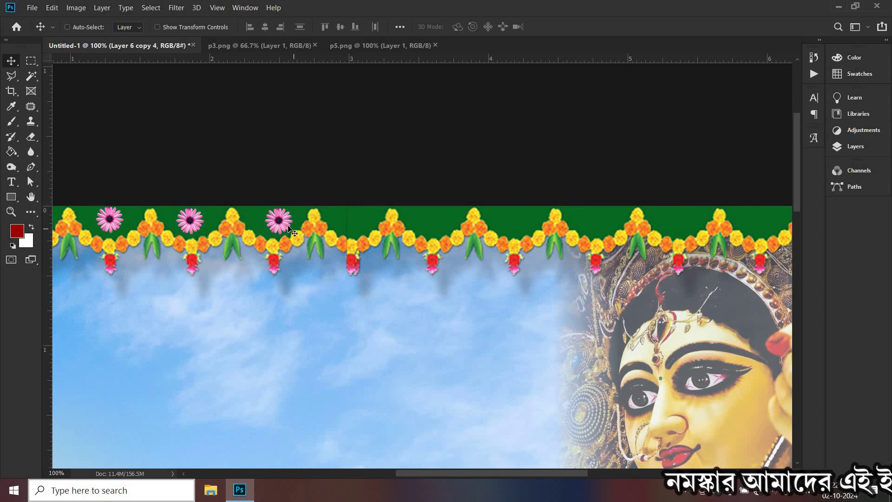
{"action": "key", "text": "Left"}
{"action": "key", "text": "Left"}
{"action": "key", "text": "Left"}
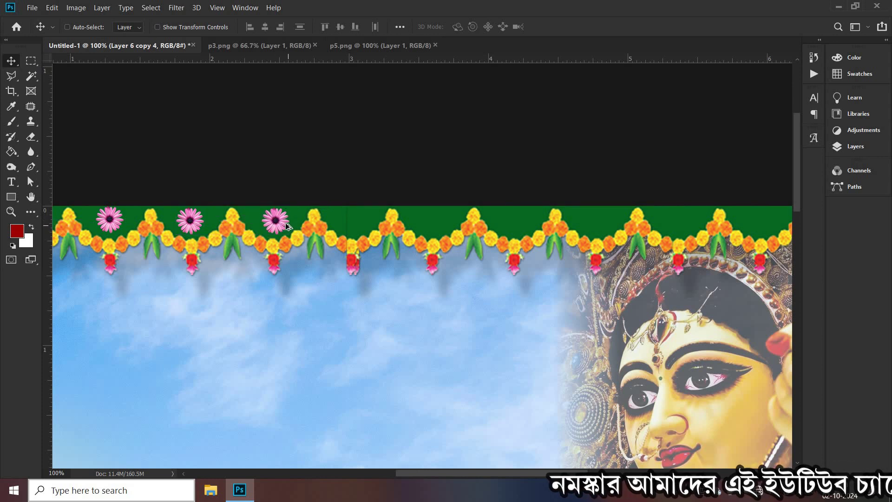
{"action": "left_click_drag", "start_coordinate": [277, 225], "coordinate": [356, 225]}
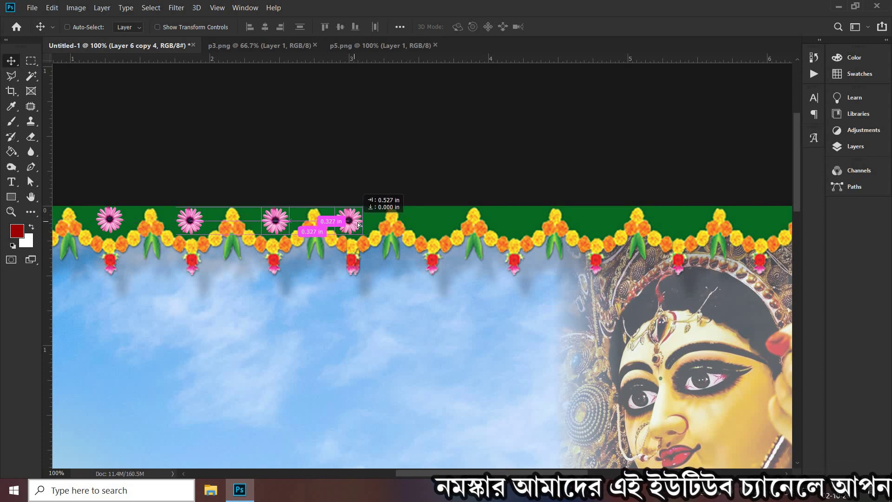
{"action": "mouse_move", "coordinate": [419, 223]}
{"action": "left_mouse_down"}
{"action": "mouse_move", "coordinate": [688, 226]}
{"action": "mouse_move", "coordinate": [438, 213]}
{"action": "left_mouse_up"}
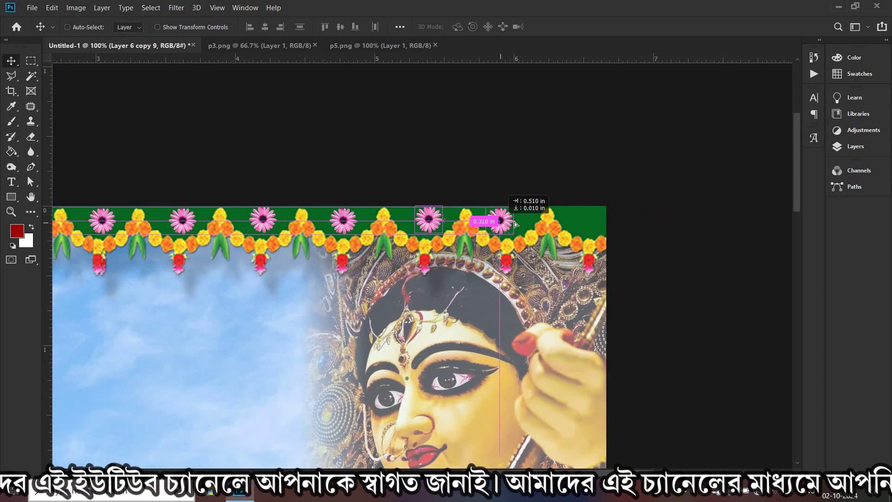
{"action": "left_click_drag", "start_coordinate": [506, 226], "coordinate": [605, 225]}
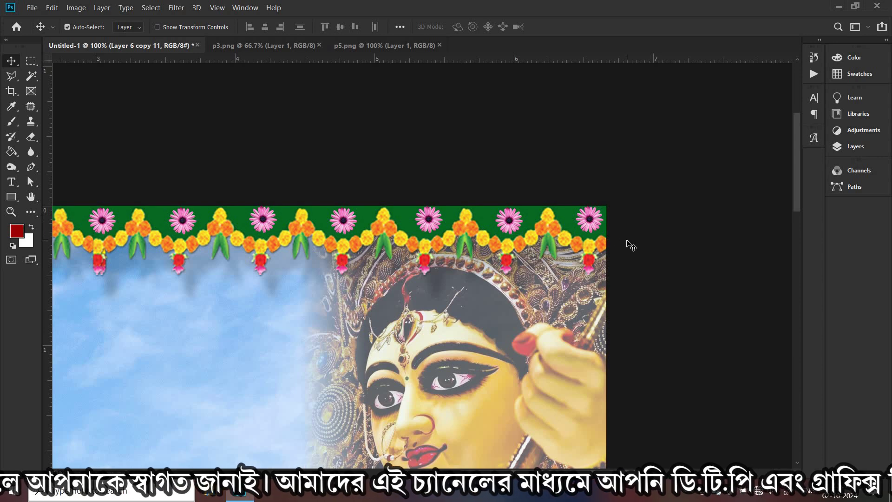
{"action": "key", "text": "ctrl+0"}
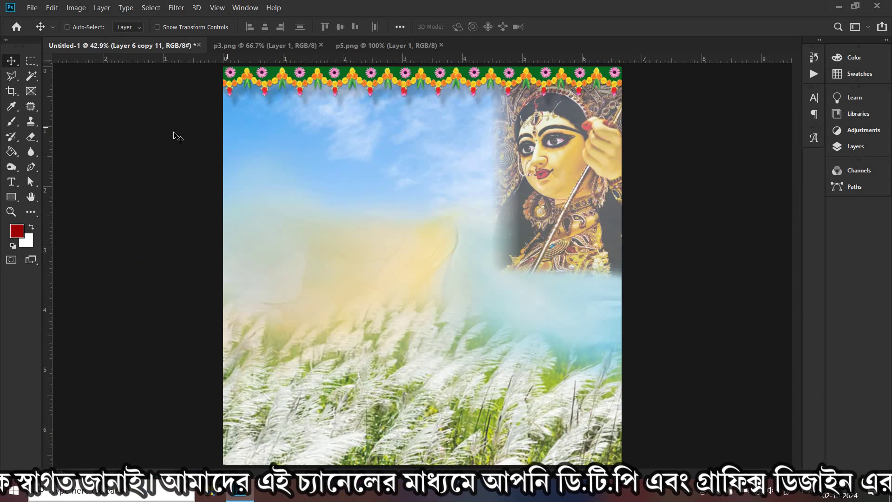
Step: Open p4.png and bring its marigold garland into the poster
{"action": "key", "text": "ctrl+o"}
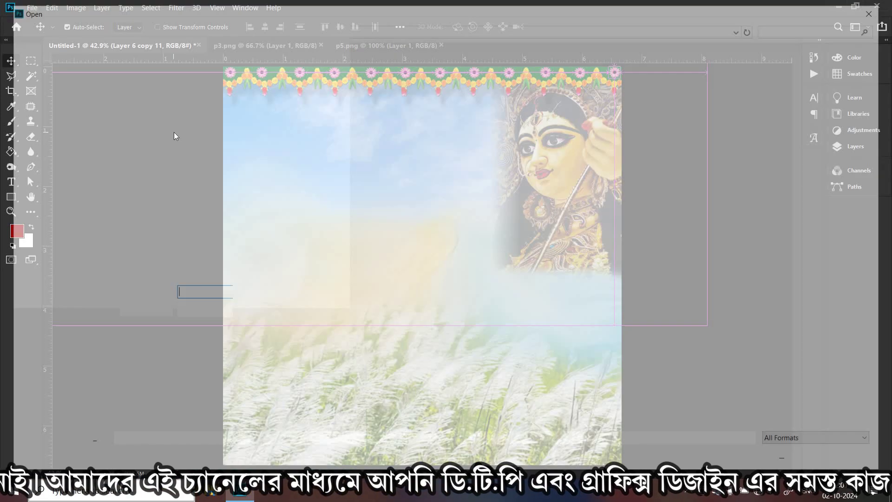
{"action": "scroll", "coordinate": [325, 239], "scroll_direction": "down", "scroll_amount": 5}
{"action": "double_click", "coordinate": [460, 367]}
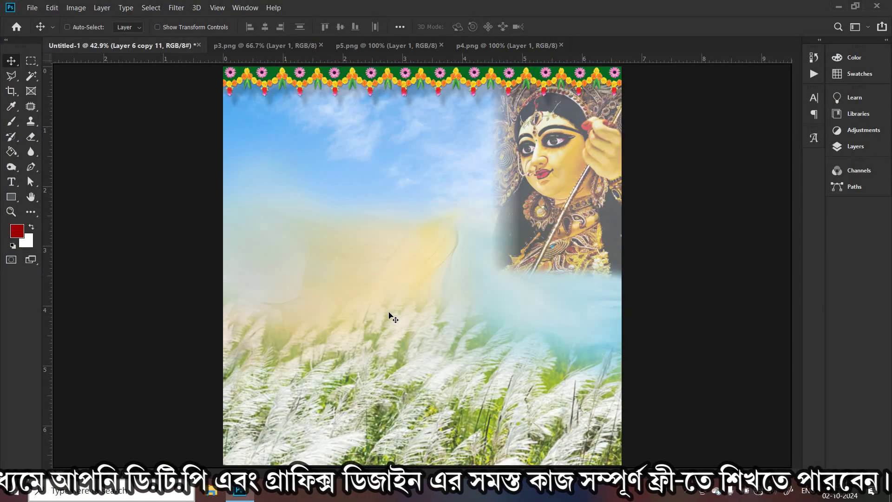
{"action": "mouse_move", "coordinate": [141, 49]}
{"action": "left_mouse_down"}
{"action": "mouse_move", "coordinate": [389, 315]}
{"action": "mouse_move", "coordinate": [241, 149]}
{"action": "left_mouse_up"}
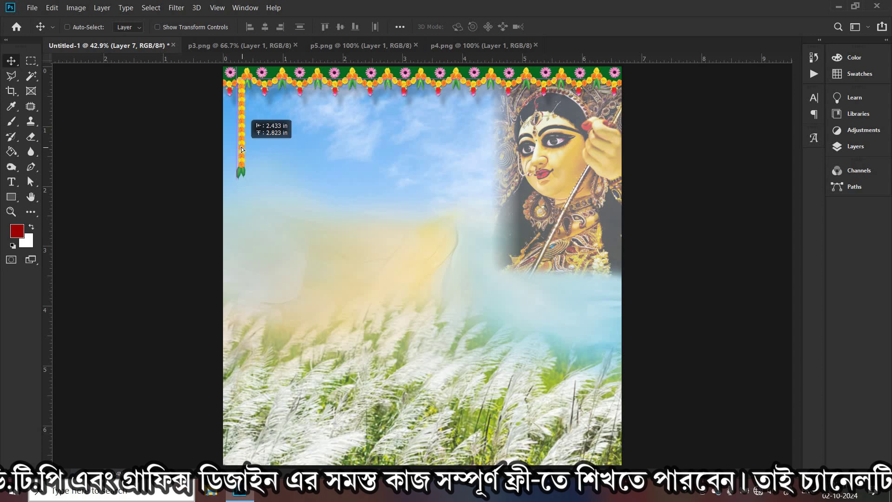
{"action": "left_click_drag", "start_coordinate": [254, 179], "coordinate": [255, 180]}
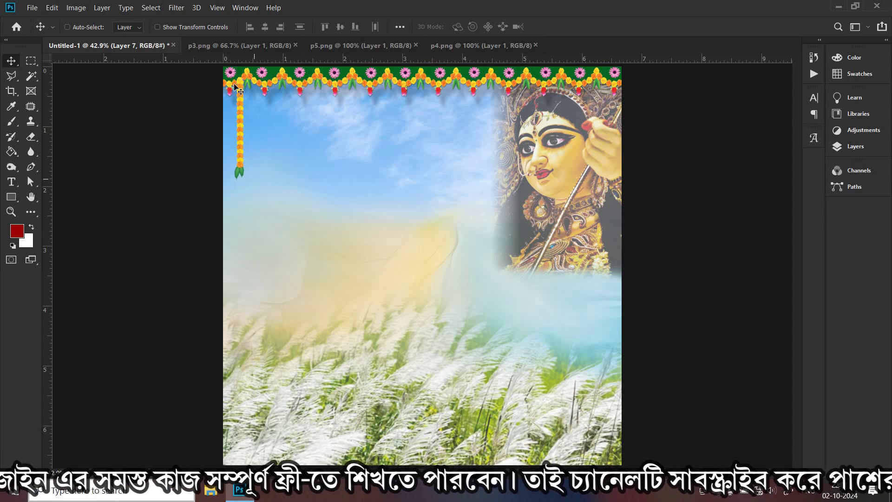
Step: Hang the garland just below the left end of the flowered top border
{"action": "key", "text": "ctrl+1"}
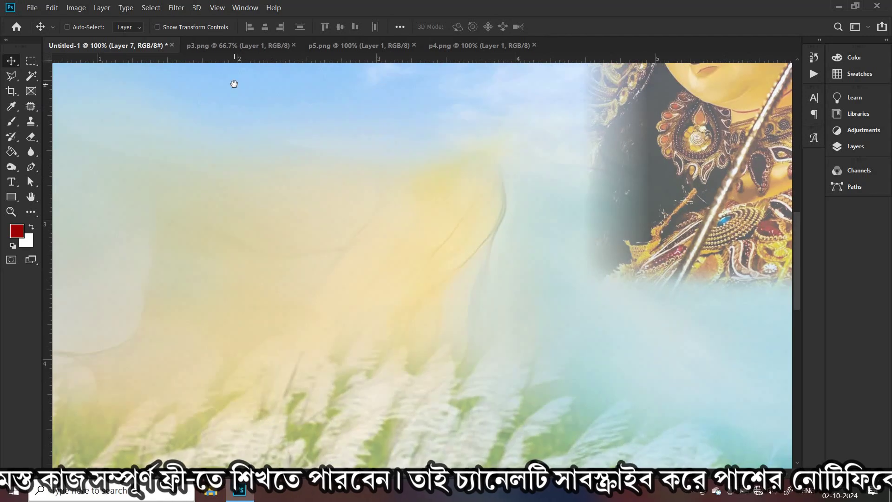
{"action": "left_click_drag", "start_coordinate": [243, 126], "coordinate": [289, 294]}
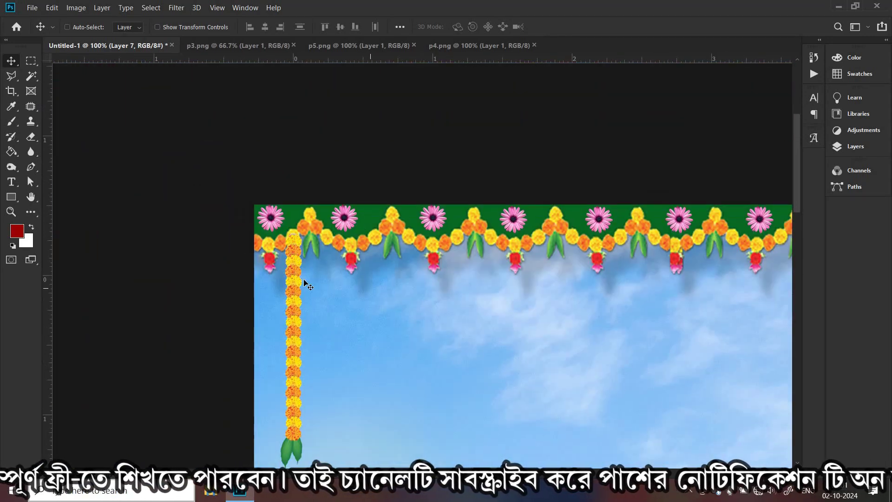
{"action": "mouse_move", "coordinate": [278, 217]}
{"action": "left_mouse_down"}
{"action": "mouse_move", "coordinate": [301, 273]}
{"action": "mouse_move", "coordinate": [282, 250]}
{"action": "left_mouse_up"}
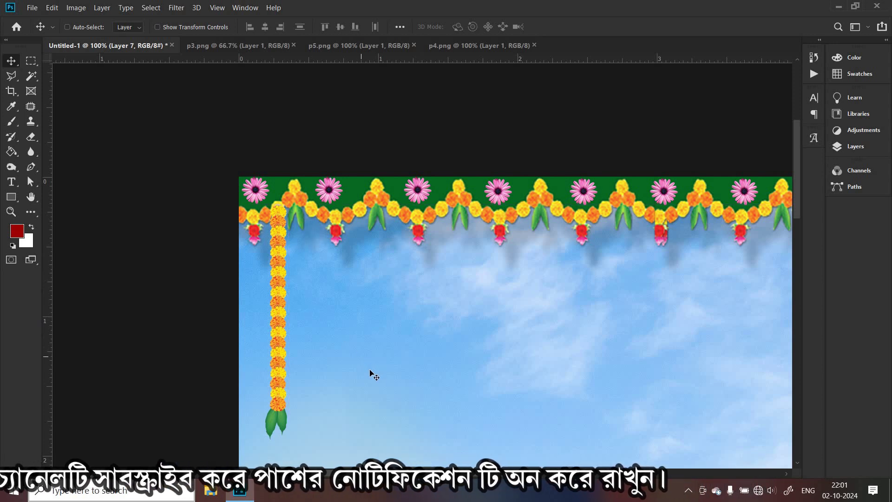
{"action": "key", "text": "Up"}
{"action": "key", "text": "Up"}
{"action": "key", "text": "Up"}
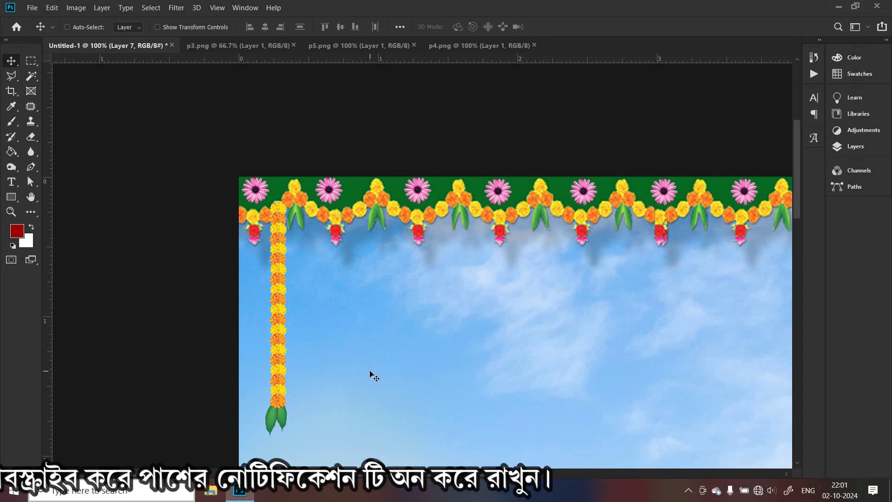
{"action": "key", "text": "Up"}
{"action": "key", "text": "Up"}
{"action": "key", "text": "Up"}
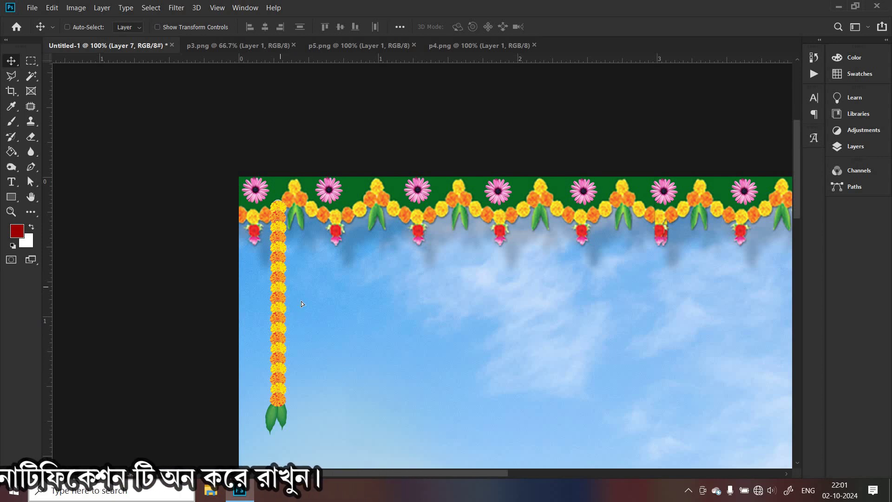
Step: Duplicate the p4 garland just right of the original and shorten it to about 81% height
{"action": "left_click_drag", "start_coordinate": [302, 304], "coordinate": [317, 291]}
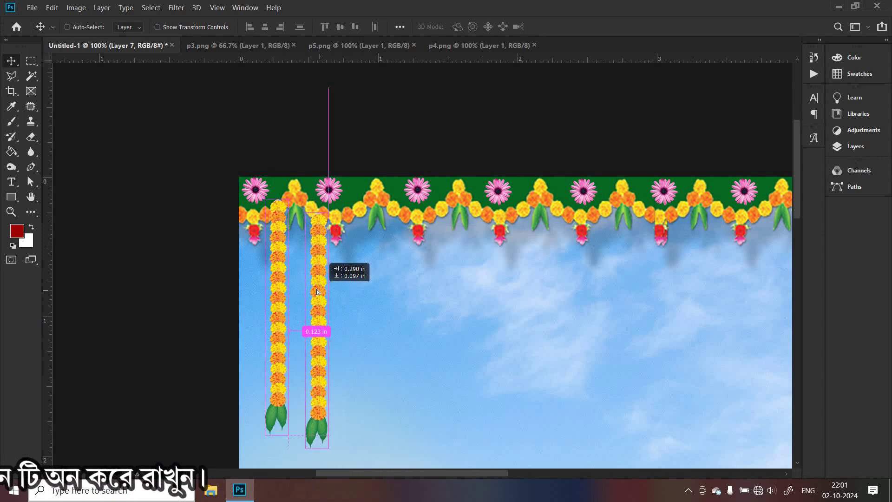
{"action": "left_click_drag", "start_coordinate": [317, 291], "coordinate": [319, 295]}
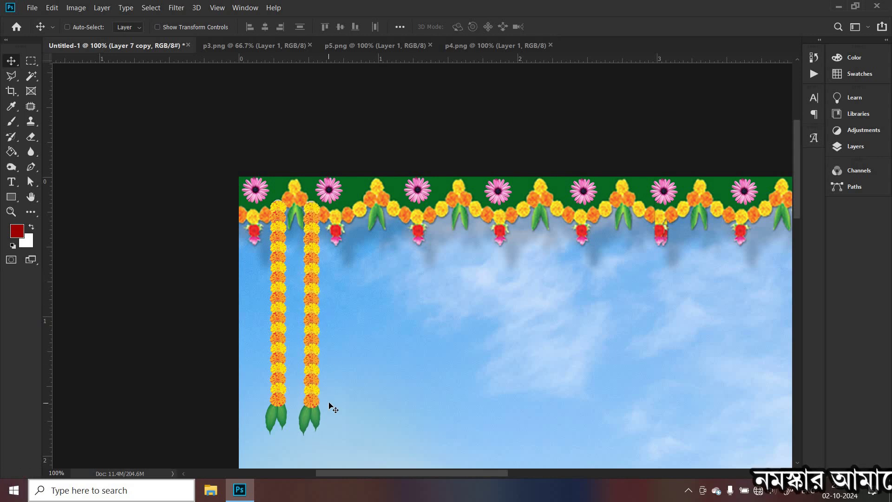
{"action": "key", "text": "ctrl+t"}
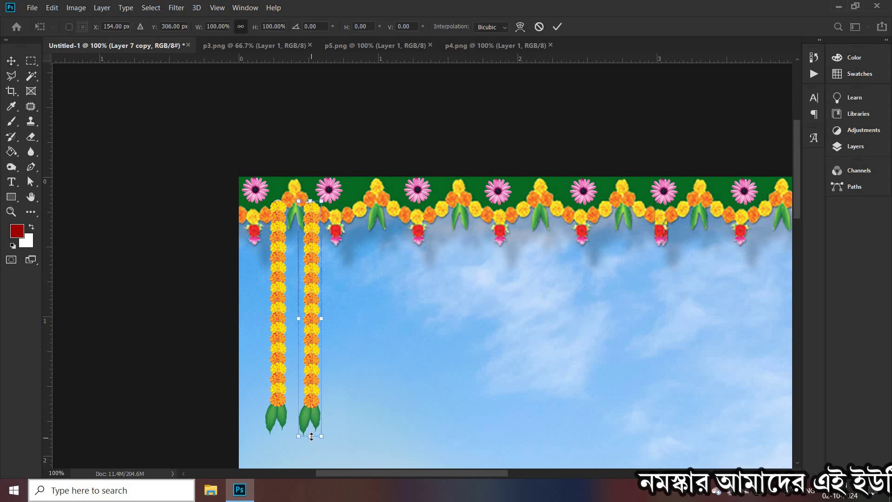
{"action": "left_click_drag", "start_coordinate": [311, 435], "coordinate": [312, 397]}
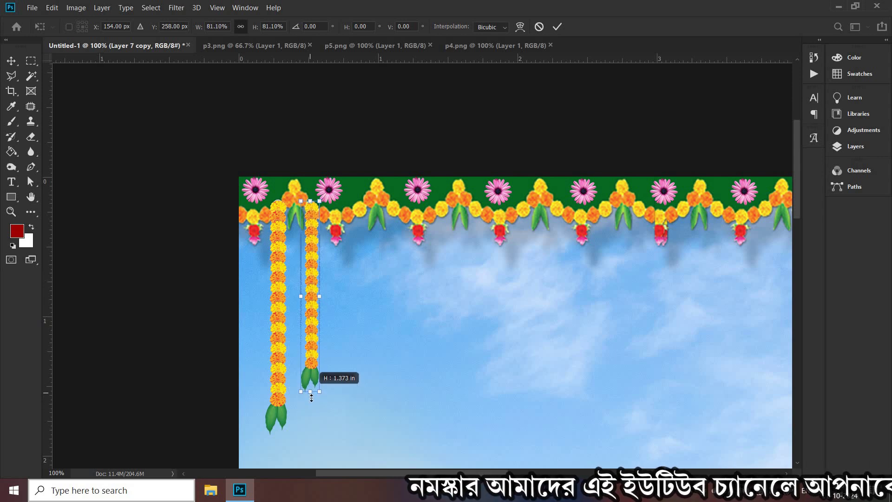
{"action": "key", "text": "Return"}
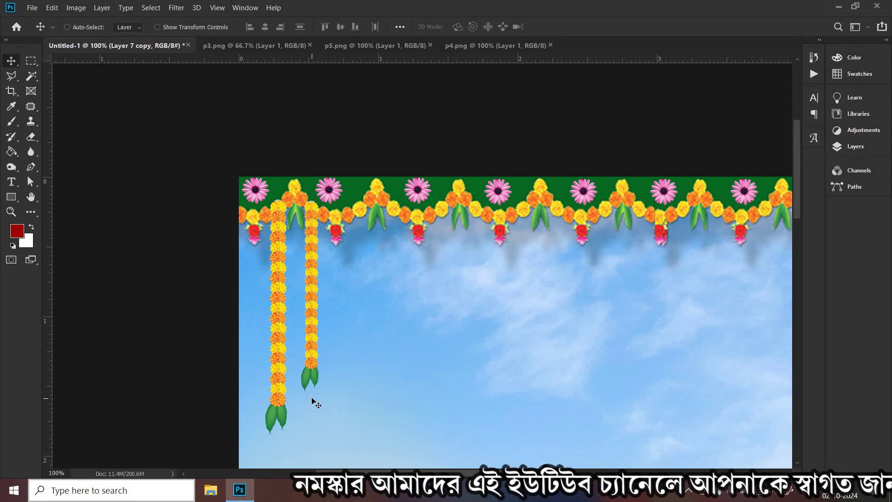
{"action": "key", "text": "ctrl+0"}
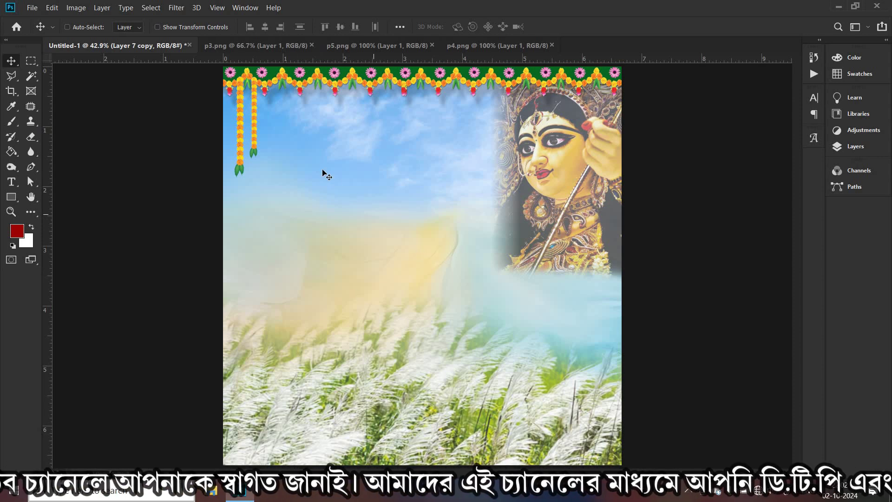
{"action": "key", "text": "ctrl+o"}
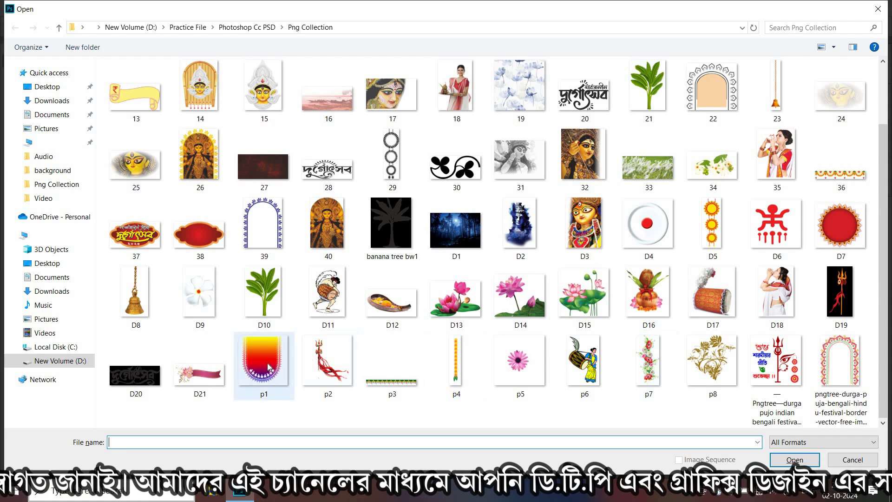
Step: Bring the p1.png gradient frame into the poster as Layer 8 and move it down the layer stack
{"action": "double_click", "coordinate": [266, 364]}
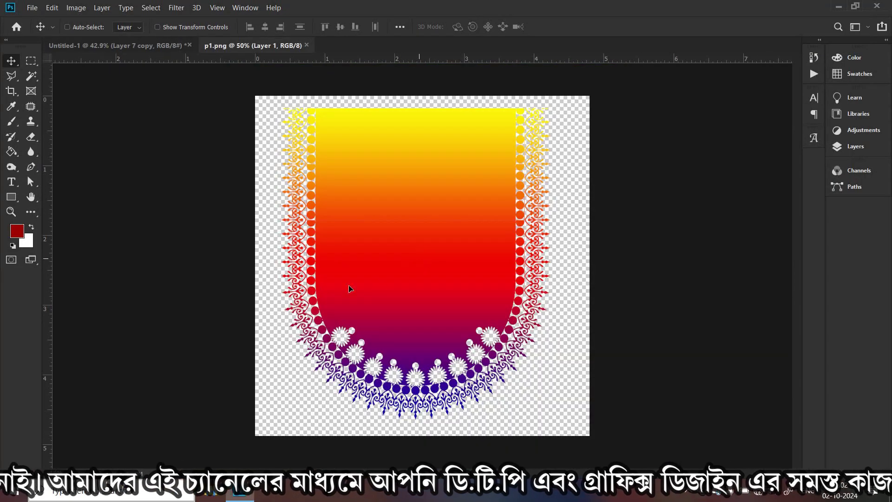
{"action": "mouse_move", "coordinate": [348, 289]}
{"action": "left_mouse_down"}
{"action": "mouse_move", "coordinate": [126, 40]}
{"action": "mouse_move", "coordinate": [405, 295]}
{"action": "mouse_move", "coordinate": [370, 227]}
{"action": "left_mouse_up"}
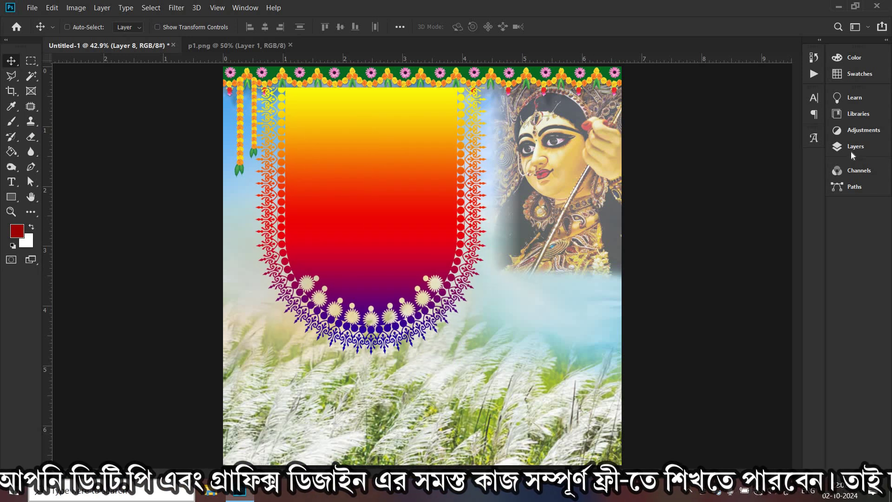
{"action": "left_click", "coordinate": [854, 147]}
{"action": "left_click_drag", "start_coordinate": [757, 315], "coordinate": [751, 200]}
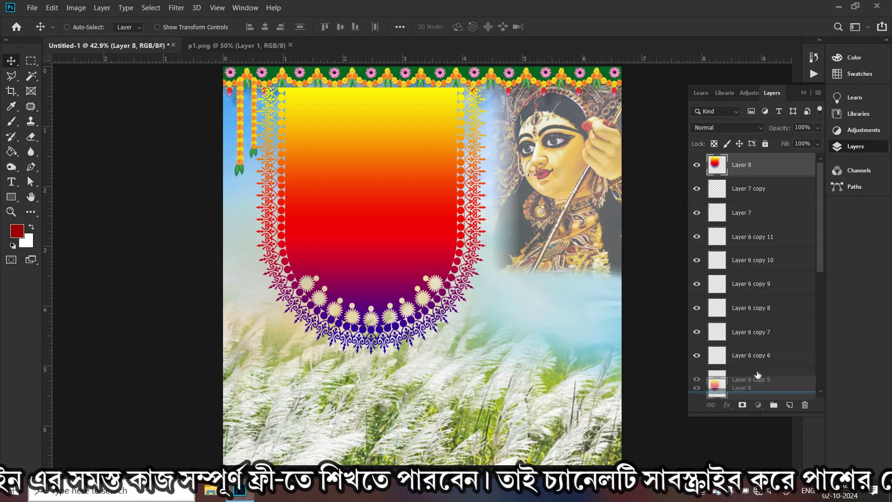
{"action": "left_click_drag", "start_coordinate": [748, 273], "coordinate": [758, 376]}
{"action": "scroll", "coordinate": [761, 322], "scroll_direction": "down", "scroll_amount": 5}
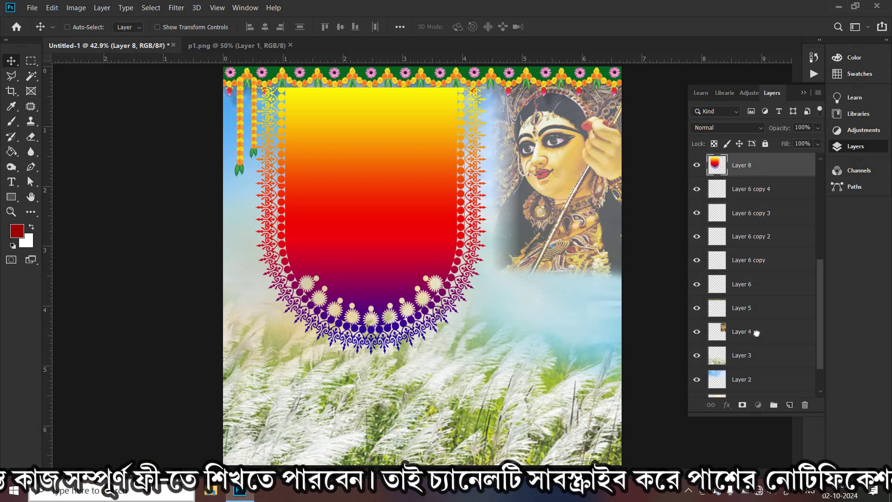
{"action": "left_click_drag", "start_coordinate": [757, 333], "coordinate": [750, 300]}
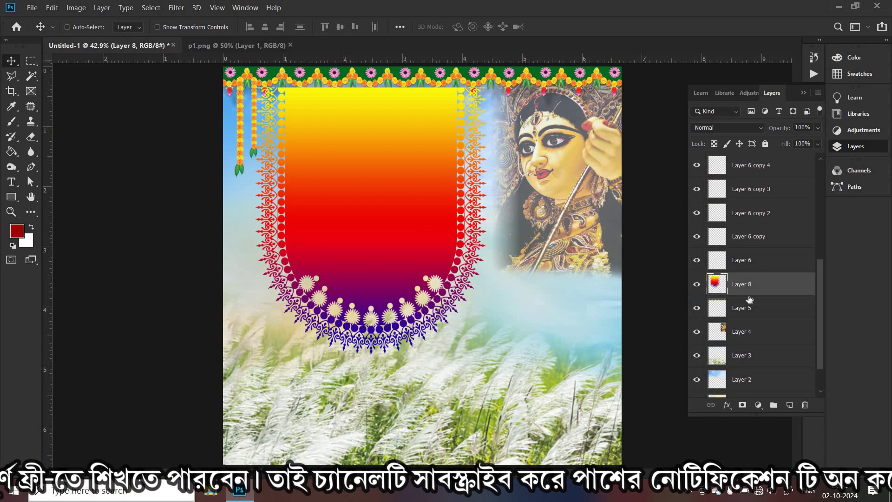
Step: Send the gradient banner below Layer 5 and nudge it a few pixels right
{"action": "left_click_drag", "start_coordinate": [366, 197], "coordinate": [367, 181]}
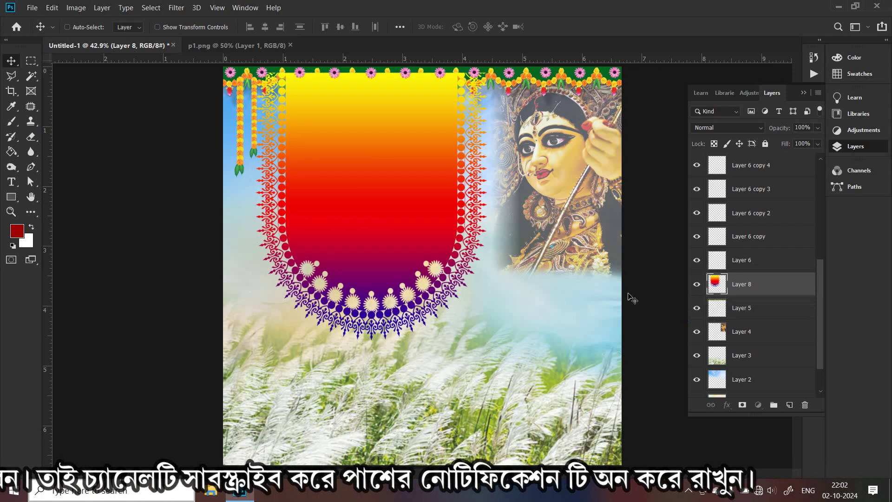
{"action": "key", "text": "ctrl+bracketleft"}
{"action": "left_click_drag", "start_coordinate": [431, 195], "coordinate": [432, 204]}
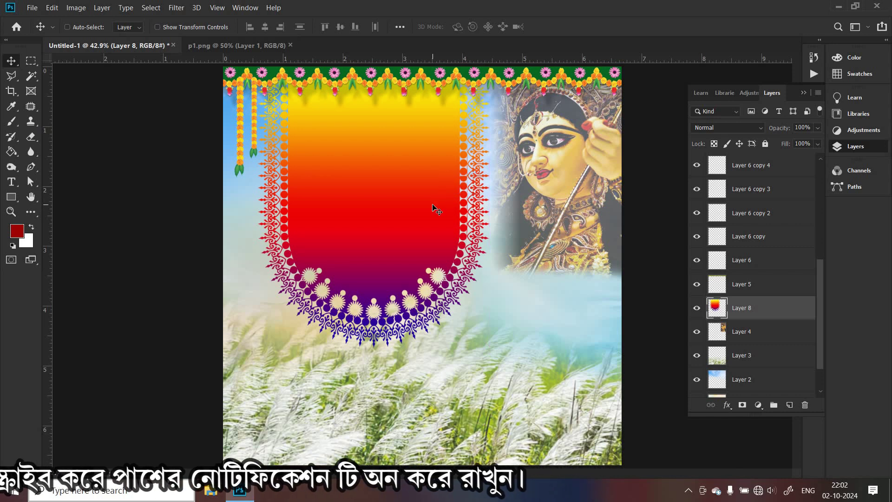
{"action": "key", "text": "Right"}
{"action": "key", "text": "Right"}
{"action": "key", "text": "Right"}
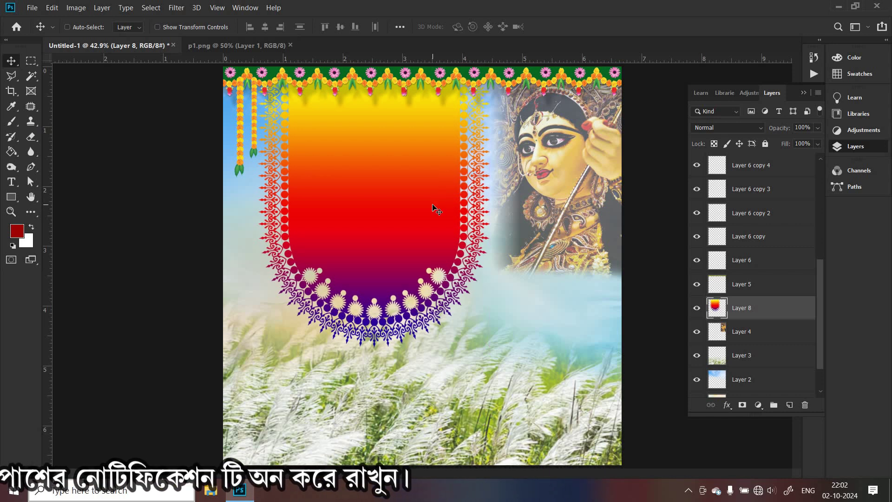
{"action": "key", "text": "Right"}
{"action": "key", "text": "Right"}
{"action": "key", "text": "Right"}
{"action": "key", "text": "Right"}
{"action": "key", "text": "Right"}
{"action": "key", "text": "Right"}
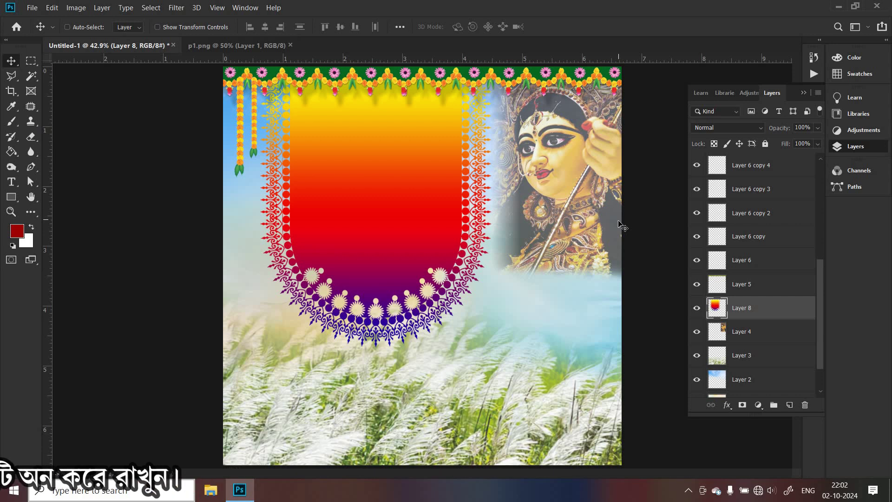
{"action": "left_click", "coordinate": [803, 92]}
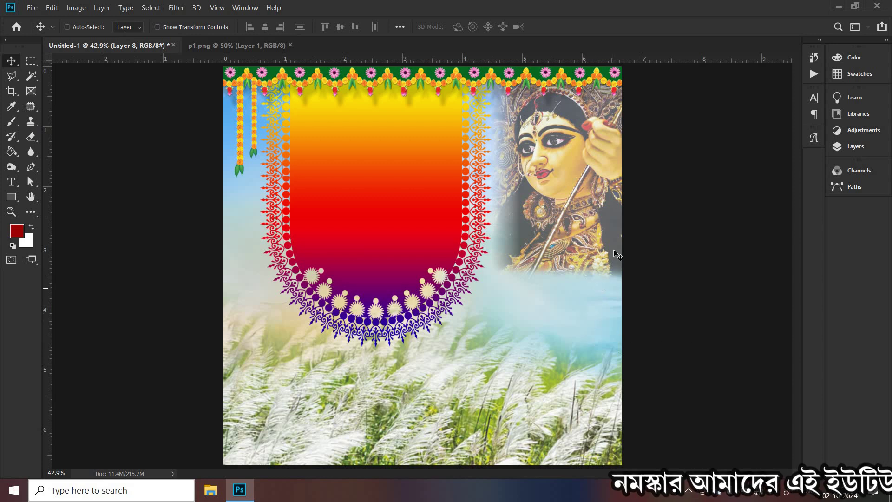
Step: Close p1.png and open the banana plant image 21.png
{"action": "left_click", "coordinate": [289, 45]}
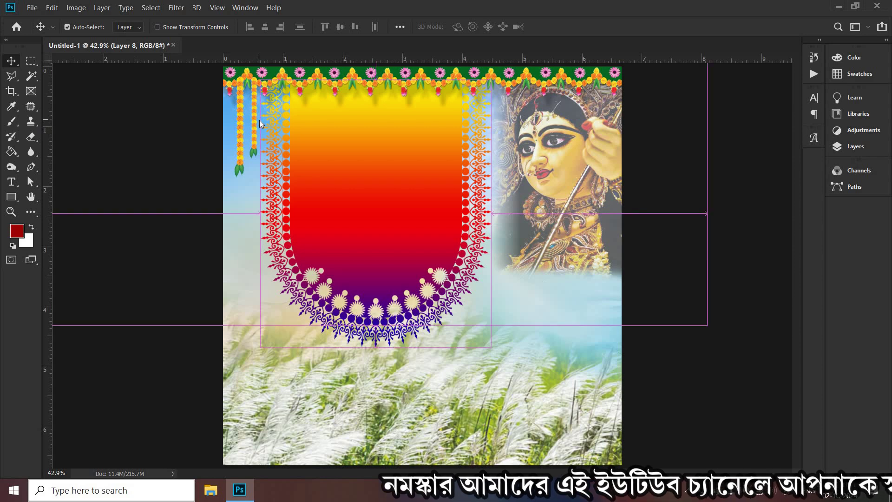
{"action": "key", "text": "ctrl+o"}
{"action": "double_click", "coordinate": [645, 158]}
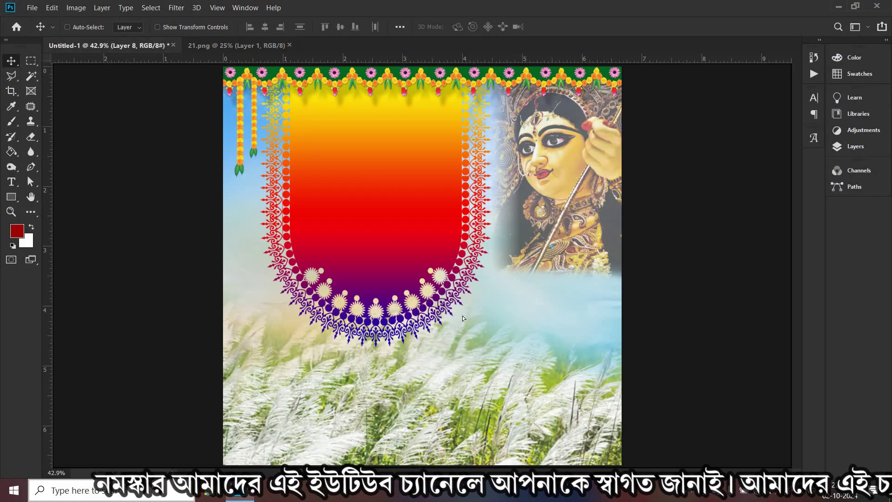
Step: Bring the banana plant into the poster, scaled down and placed at the lower right below Durga
{"action": "mouse_move", "coordinate": [158, 58]}
{"action": "left_mouse_down"}
{"action": "mouse_move", "coordinate": [455, 304]}
{"action": "mouse_move", "coordinate": [467, 302]}
{"action": "left_mouse_up"}
{"action": "key", "text": "ctrl+t"}
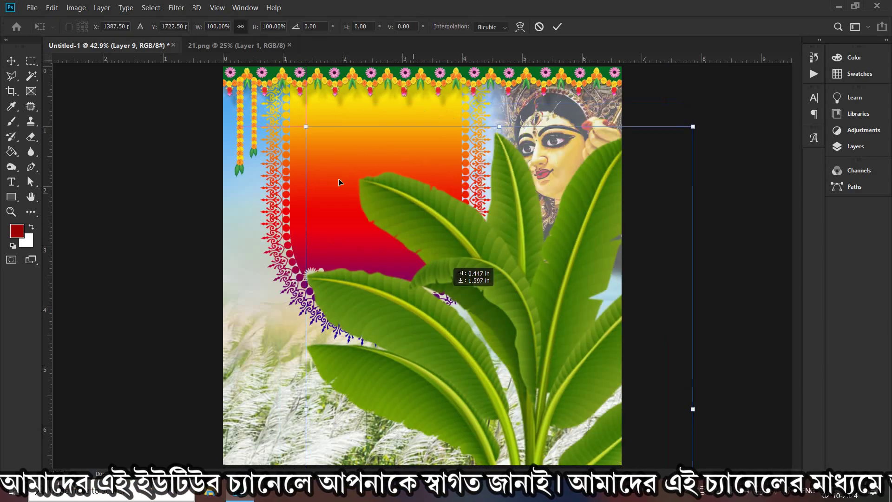
{"action": "left_click_drag", "start_coordinate": [339, 179], "coordinate": [422, 298]}
{"action": "left_click_drag", "start_coordinate": [514, 364], "coordinate": [531, 288]}
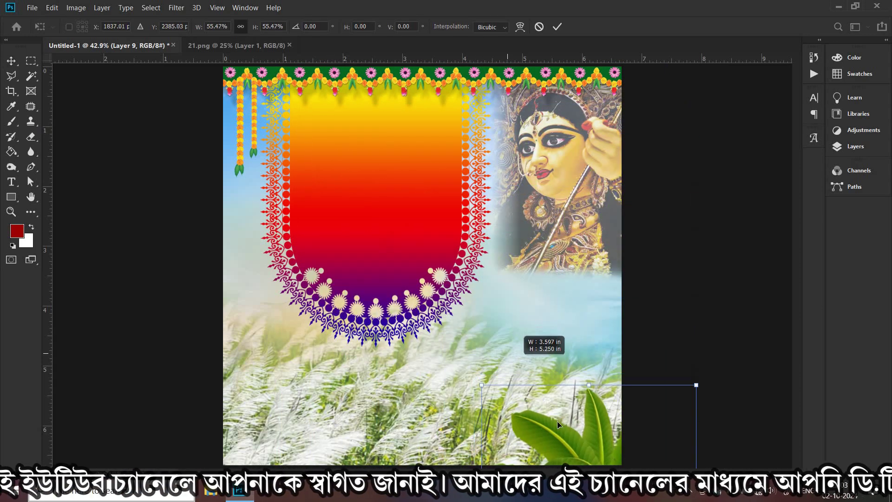
{"action": "left_click_drag", "start_coordinate": [564, 335], "coordinate": [528, 284]}
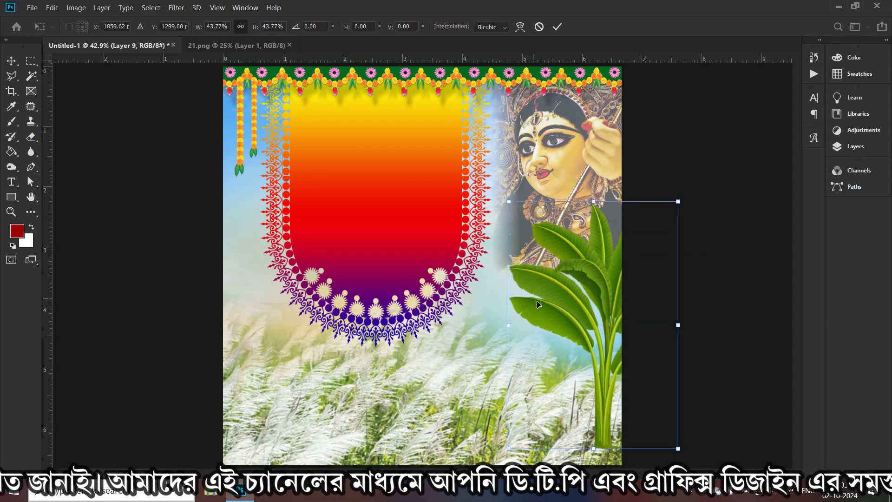
{"action": "key", "text": "Right"}
{"action": "key", "text": "Right"}
{"action": "key", "text": "Right"}
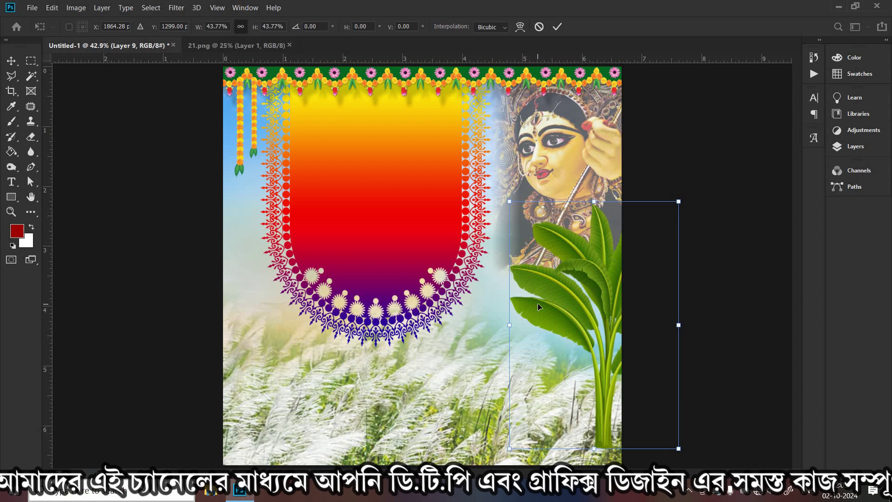
{"action": "key", "text": "Right"}
{"action": "key", "text": "Right"}
{"action": "key", "text": "Right"}
{"action": "key", "text": "Right"}
{"action": "key", "text": "Right"}
{"action": "key", "text": "Right"}
{"action": "key", "text": "Right"}
{"action": "key", "text": "Right"}
{"action": "key", "text": "Right"}
{"action": "key", "text": "Right"}
{"action": "key", "text": "Right"}
{"action": "key", "text": "Right"}
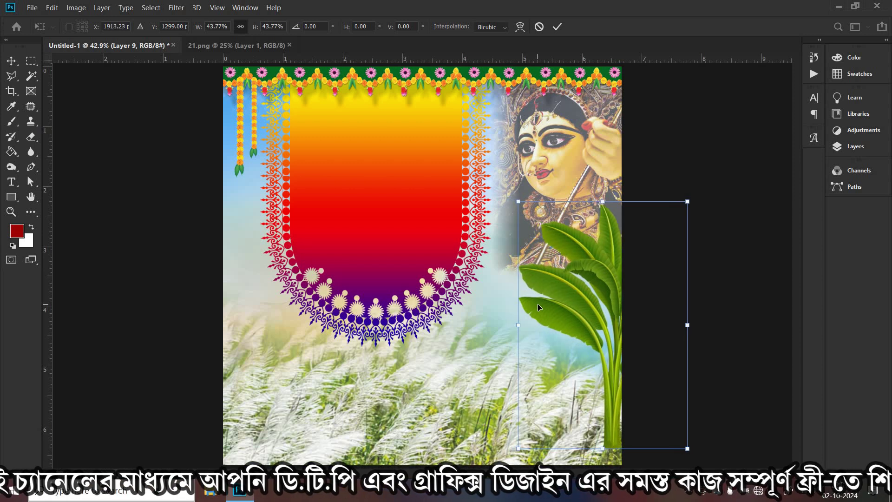
{"action": "key", "text": "Right"}
{"action": "key", "text": "Right"}
{"action": "key", "text": "Right"}
{"action": "key", "text": "Right"}
{"action": "key", "text": "Right"}
{"action": "key", "text": "Right"}
{"action": "key", "text": "Right"}
{"action": "key", "text": "Right"}
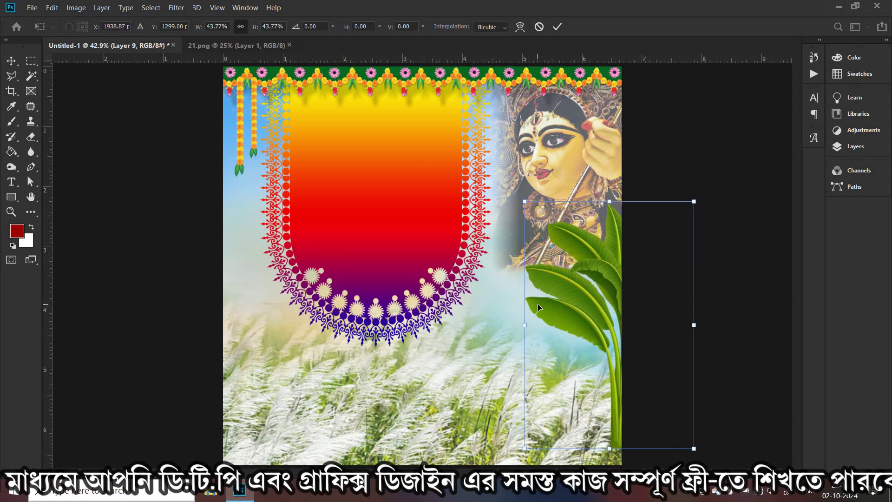
{"action": "key", "text": "Right"}
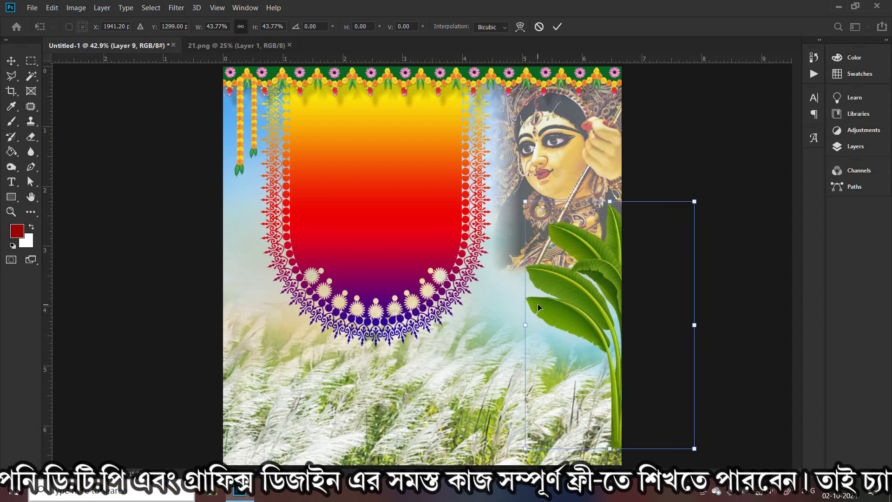
{"action": "key", "text": "Return"}
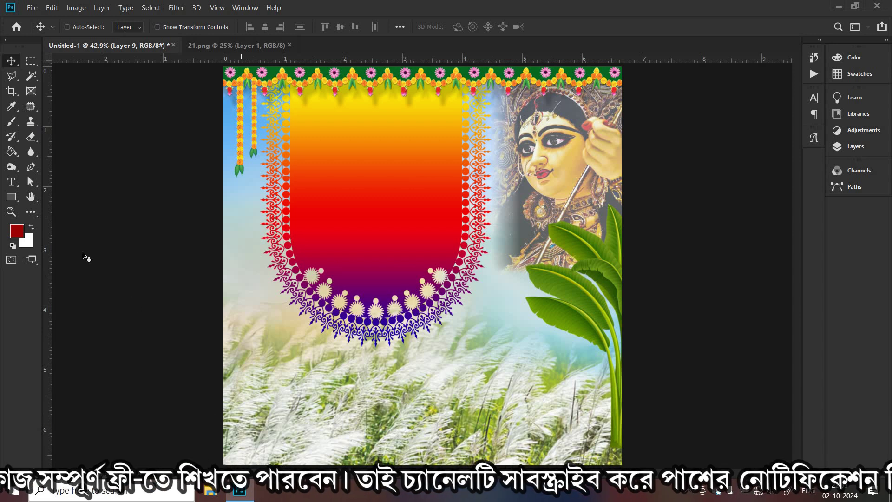
Step: Draw a full-width dark red rectangle strip along the poster's bottom edge
{"action": "left_click", "coordinate": [10, 198]}
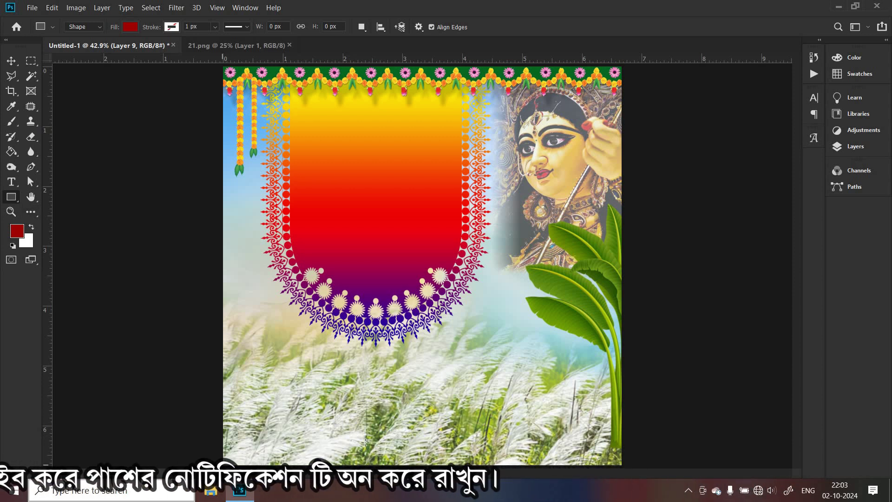
{"action": "left_click_drag", "start_coordinate": [223, 464], "coordinate": [621, 424]}
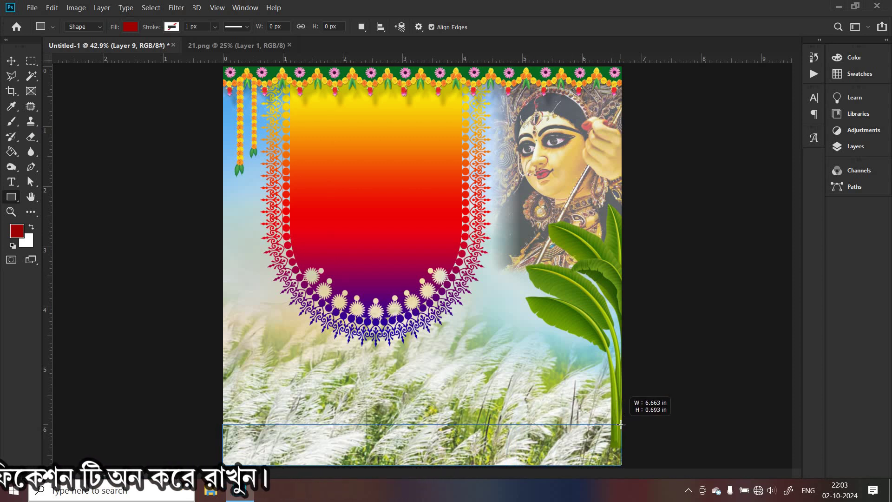
{"action": "left_click_drag", "start_coordinate": [621, 423], "coordinate": [621, 422]}
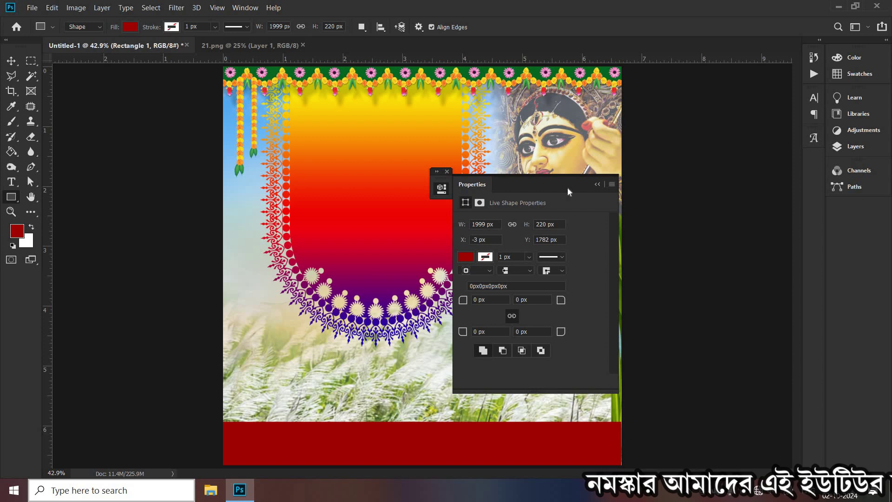
Step: Close the Properties panel and open Rectangle 1's fill colour picker in Layers
{"action": "left_click", "coordinate": [612, 186]}
{"action": "left_click", "coordinate": [655, 213]}
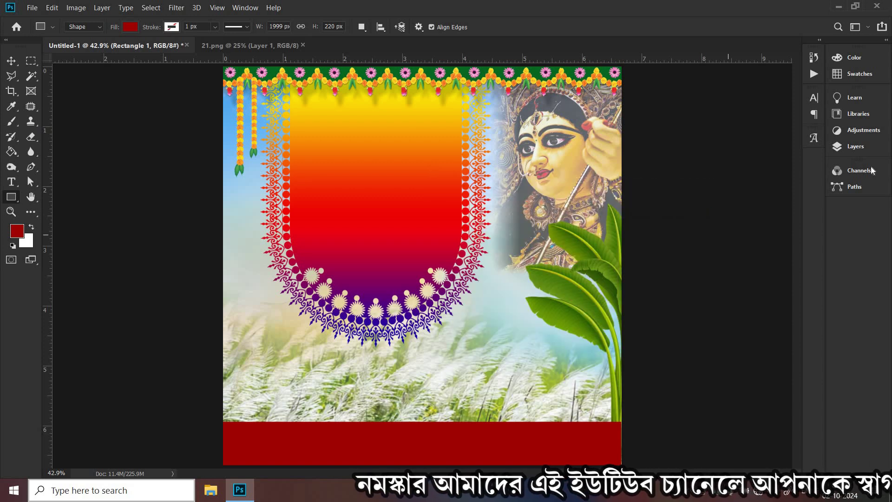
{"action": "left_click", "coordinate": [846, 148]}
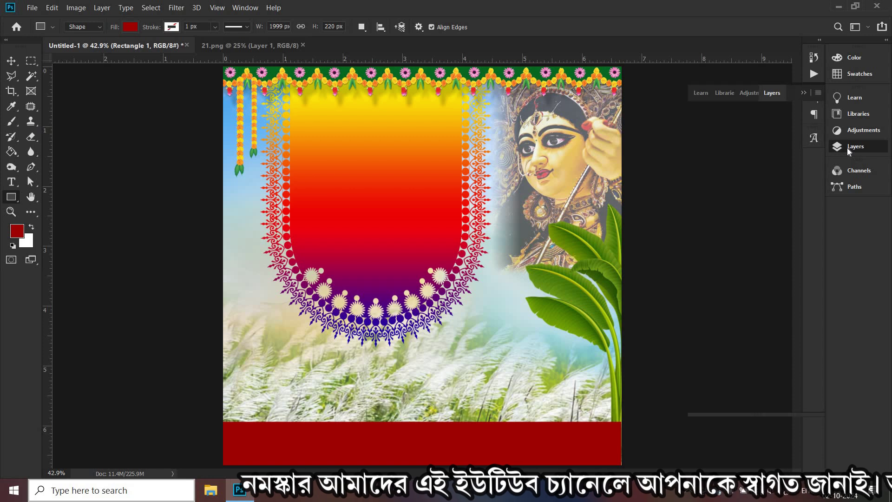
{"action": "scroll", "coordinate": [762, 236], "scroll_direction": "down", "scroll_amount": 5}
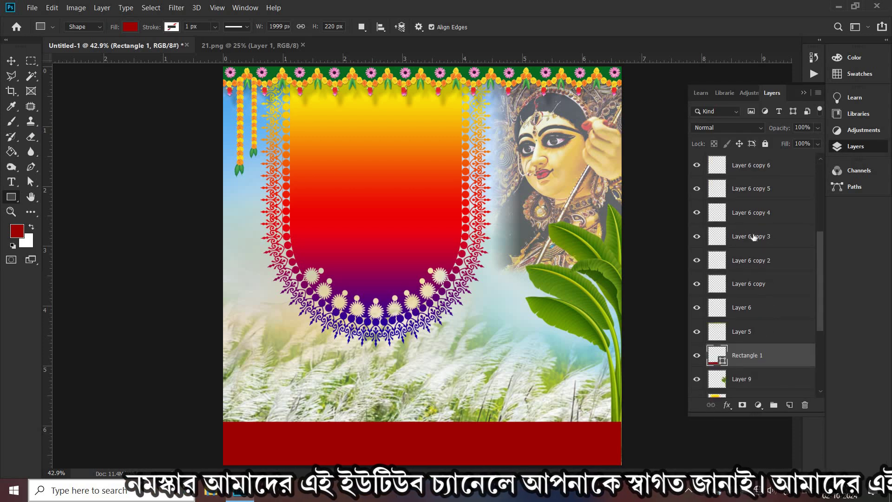
{"action": "scroll", "coordinate": [725, 240], "scroll_direction": "down", "scroll_amount": 3}
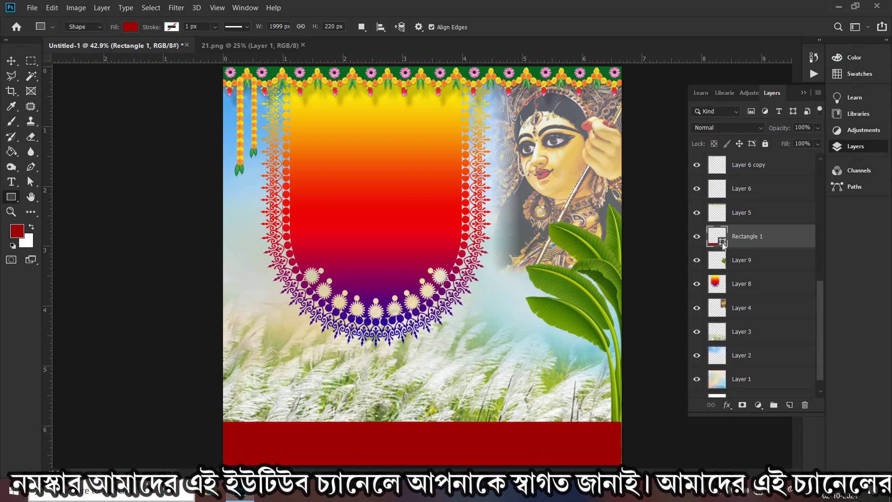
{"action": "double_click", "coordinate": [722, 244]}
Step: Change the strip's fill to a dark green sampled from the banana leaves
{"action": "left_click_drag", "start_coordinate": [675, 219], "coordinate": [784, 158]}
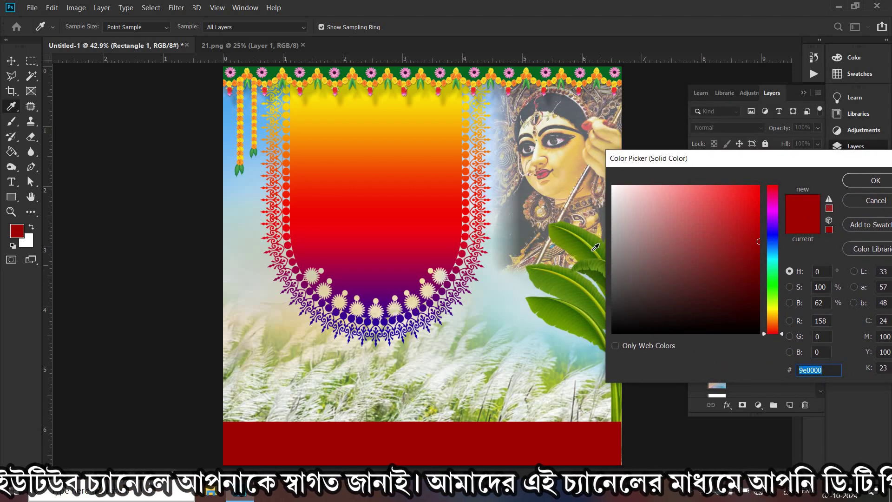
{"action": "left_click", "coordinate": [603, 263]}
{"action": "left_click", "coordinate": [603, 252]}
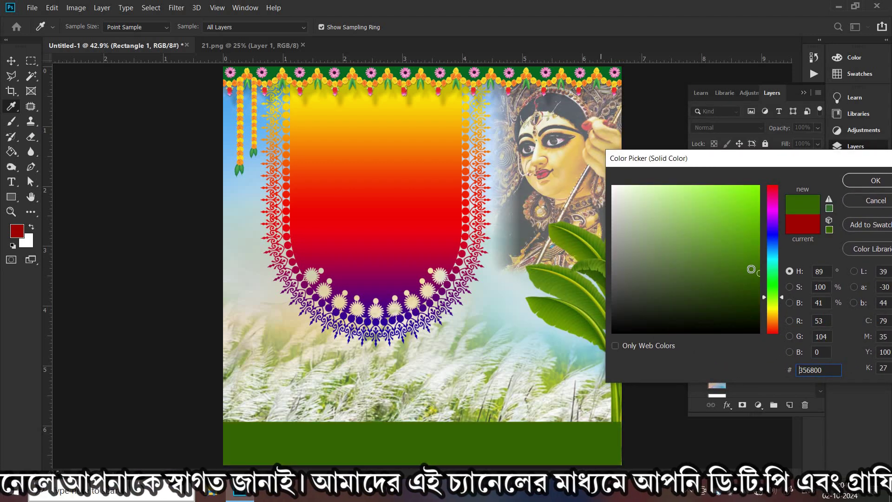
{"action": "left_click", "coordinate": [773, 282]}
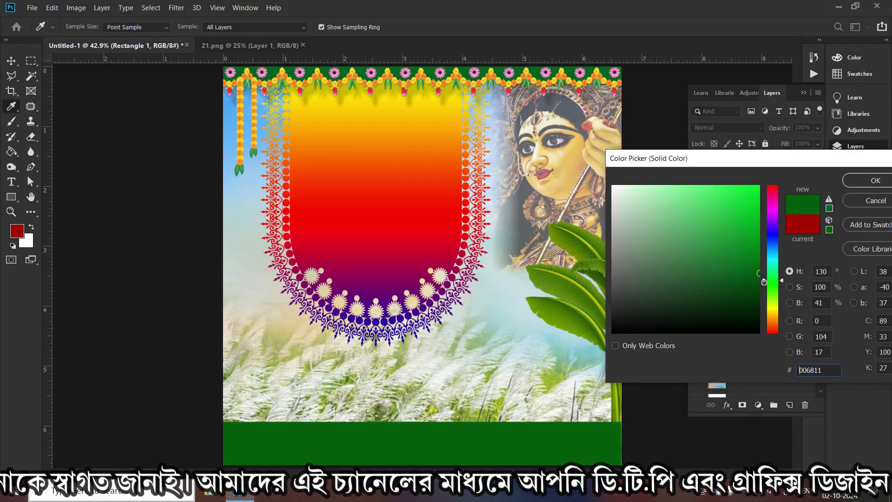
{"action": "left_click", "coordinate": [760, 282]}
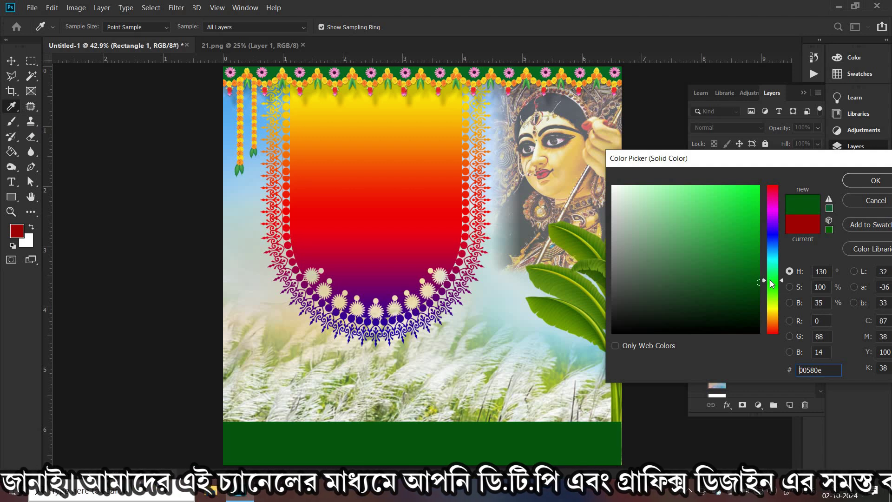
{"action": "left_click", "coordinate": [771, 284]}
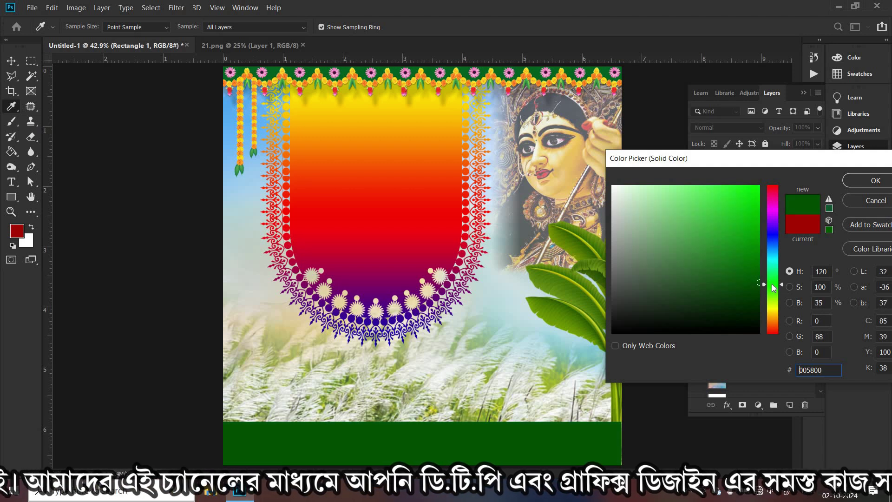
{"action": "left_click", "coordinate": [875, 183]}
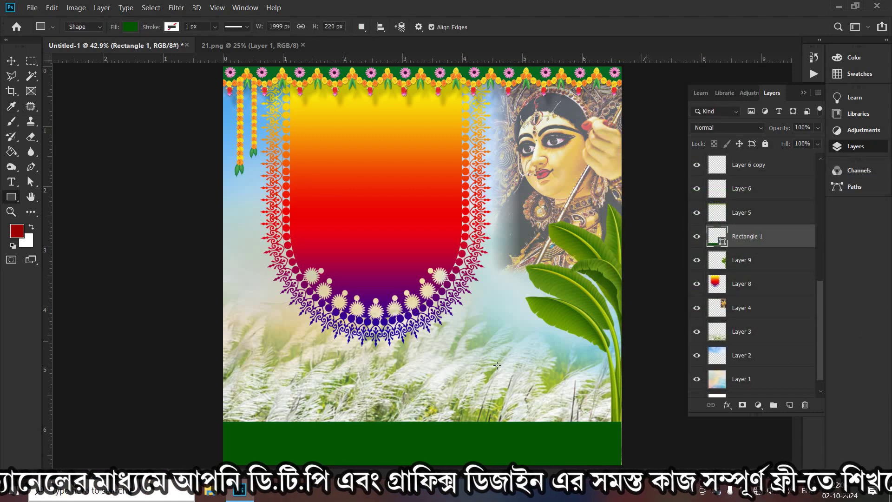
Step: Add a 13 px bright yellow #fffc00 stroke effect to the green band
{"action": "left_click", "coordinate": [726, 405]}
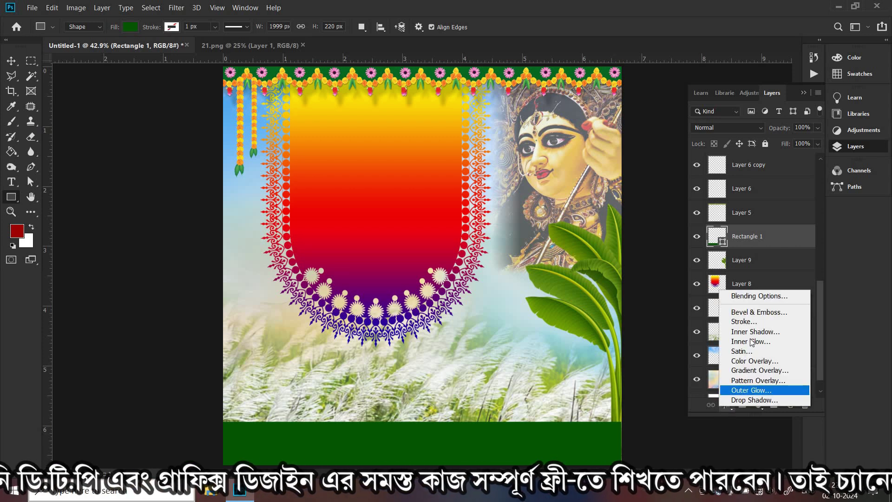
{"action": "left_click", "coordinate": [747, 321]}
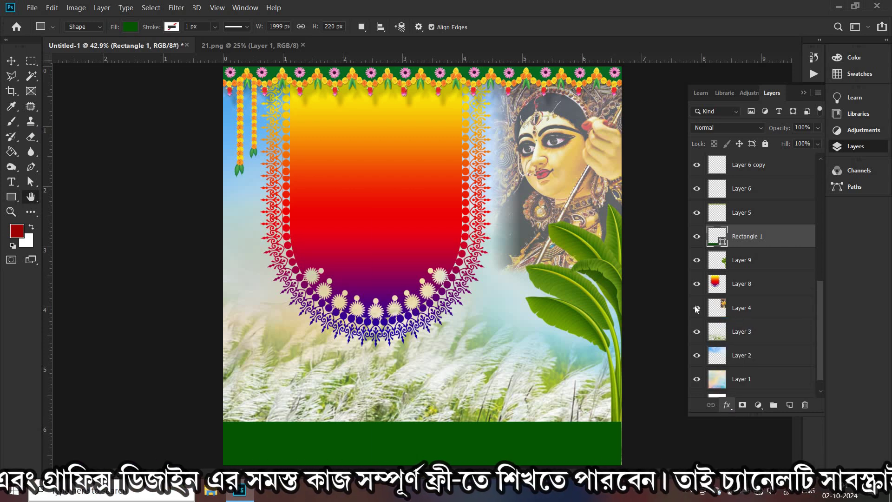
{"action": "left_click", "coordinate": [553, 323]}
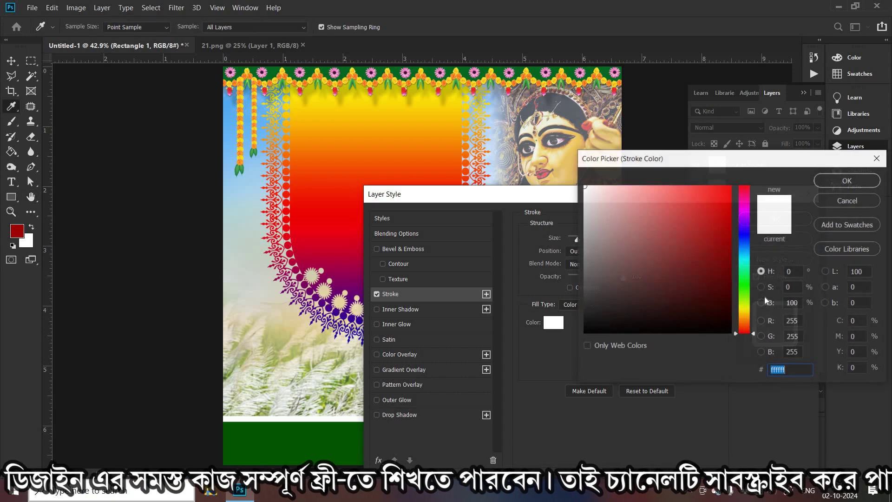
{"action": "left_click", "coordinate": [746, 308]}
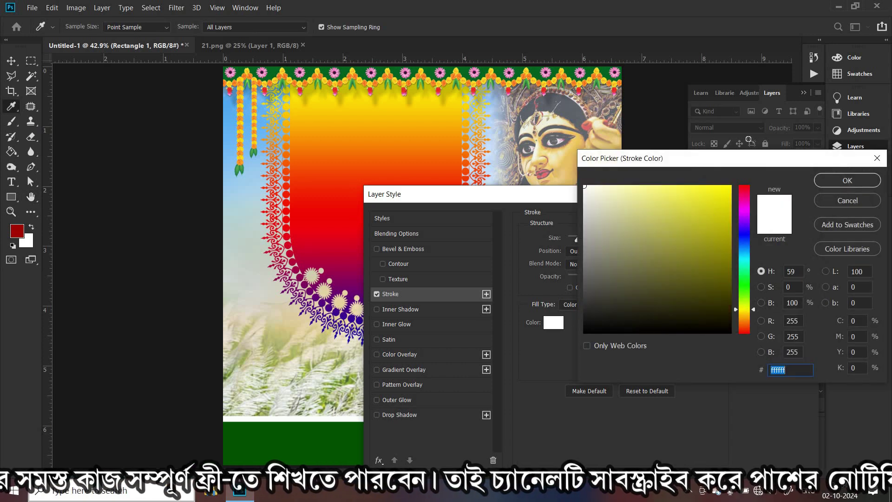
{"action": "left_click", "coordinate": [731, 187]}
{"action": "key", "text": "Return"}
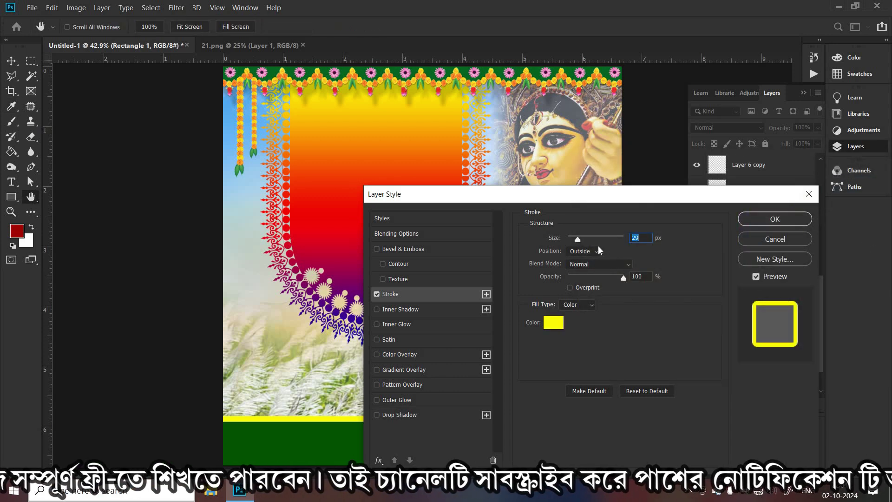
{"action": "left_click_drag", "start_coordinate": [577, 240], "coordinate": [576, 240]}
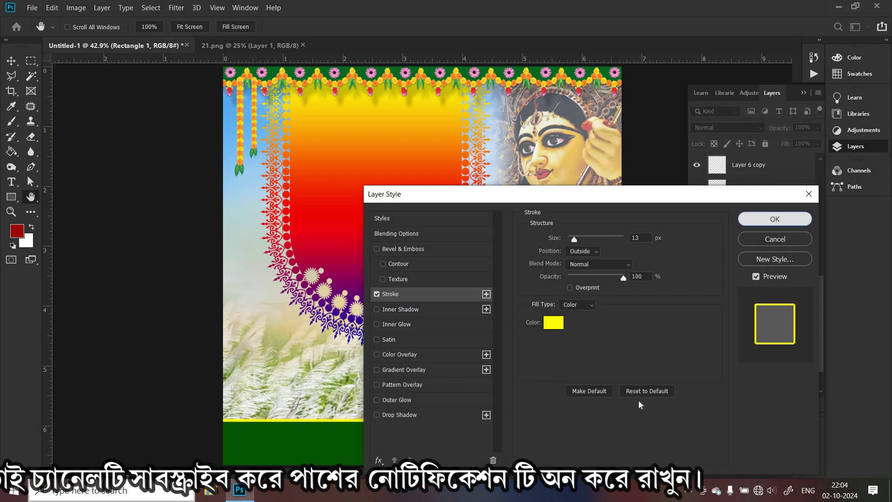
{"action": "left_click", "coordinate": [775, 220]}
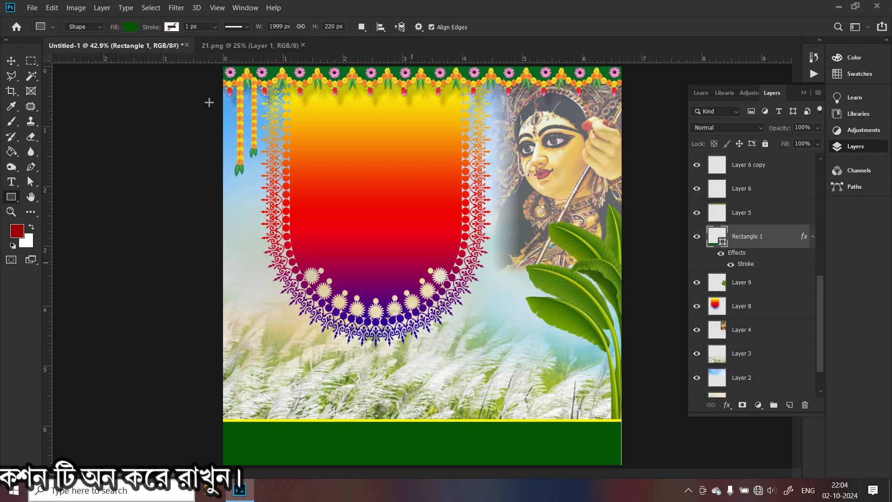
Step: Open p2.png and drag the trident-and-damaru image into the poster
{"action": "key", "text": "ctrl+o"}
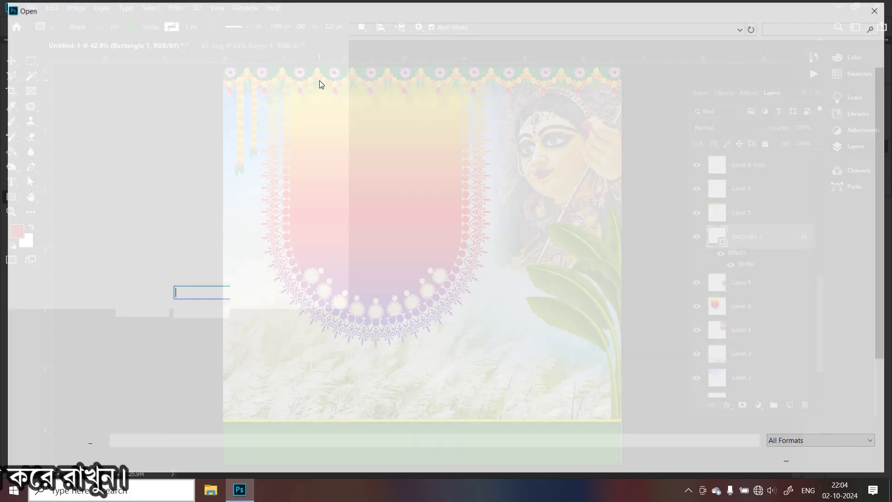
{"action": "scroll", "coordinate": [673, 213], "scroll_direction": "down", "scroll_amount": 1}
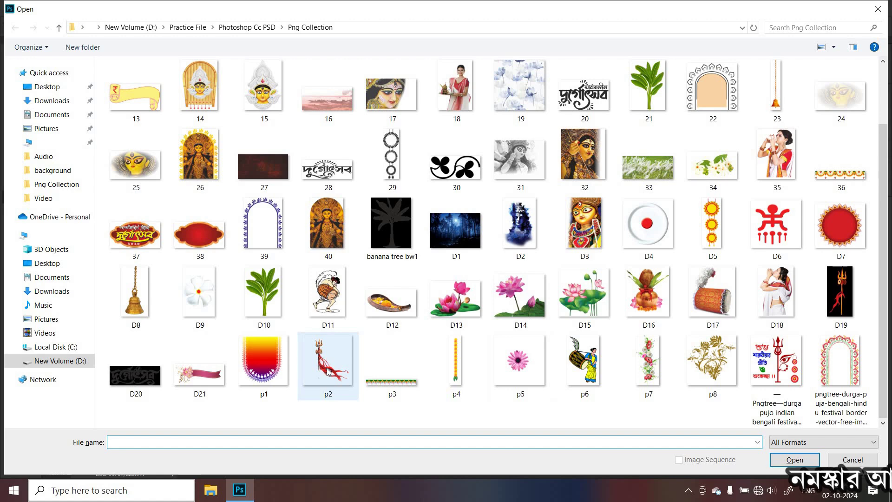
{"action": "mouse_move", "coordinate": [325, 359]}
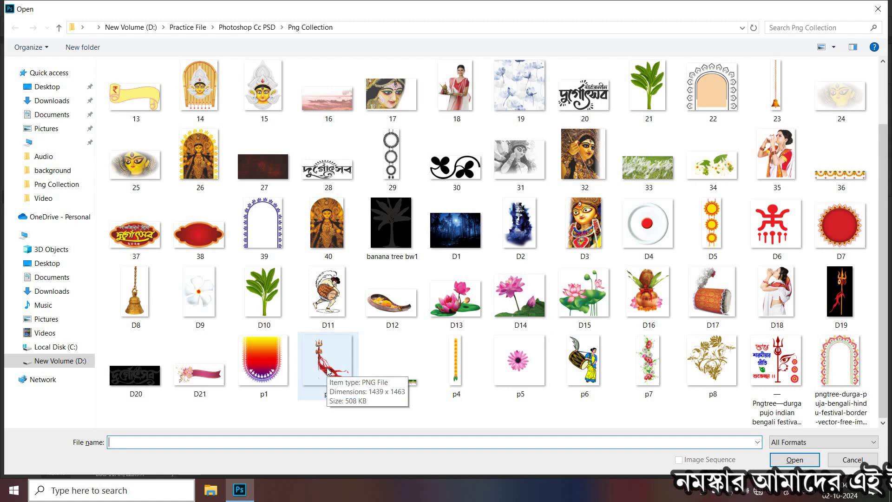
{"action": "double_click", "coordinate": [328, 364]}
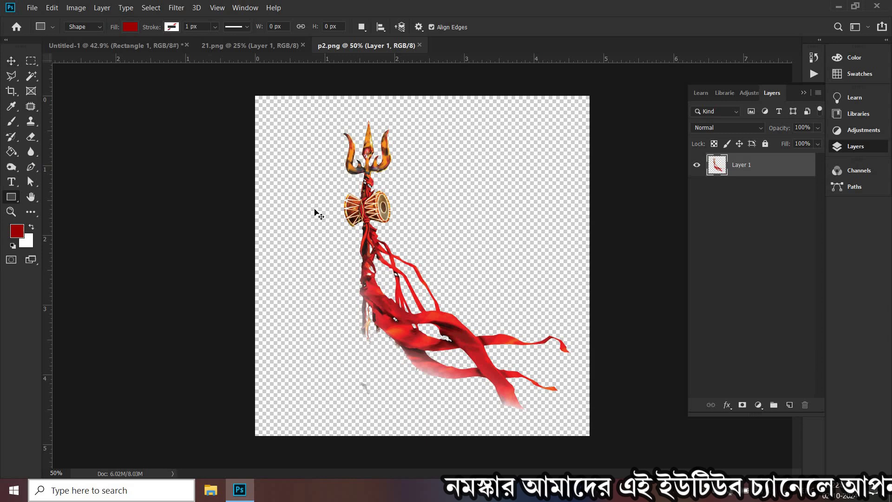
{"action": "key", "text": "v"}
{"action": "mouse_move", "coordinate": [192, 110]}
{"action": "left_mouse_down"}
{"action": "mouse_move", "coordinate": [483, 326]}
{"action": "mouse_move", "coordinate": [441, 333]}
{"action": "left_mouse_up"}
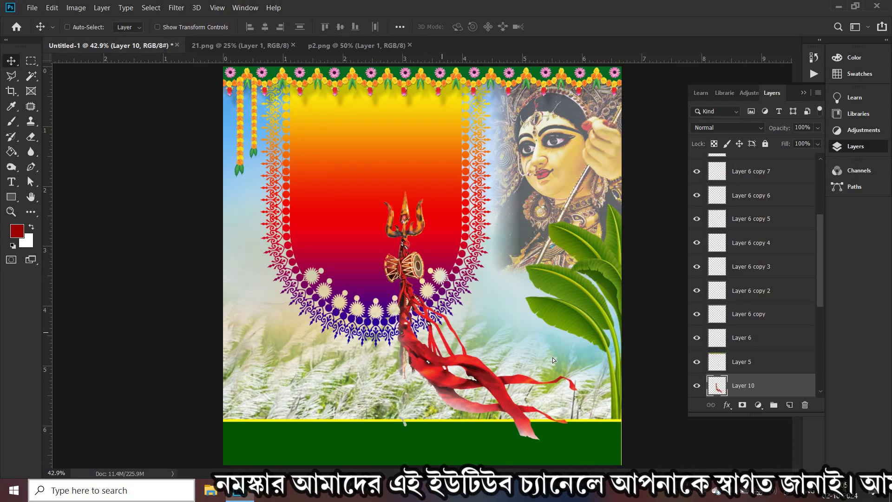
Step: Position the trident beside the banana leaves with Layer 10 below Rectangle 1
{"action": "mouse_move", "coordinate": [553, 359]}
{"action": "left_mouse_down"}
{"action": "mouse_move", "coordinate": [536, 352]}
{"action": "mouse_move", "coordinate": [536, 374]}
{"action": "left_mouse_up"}
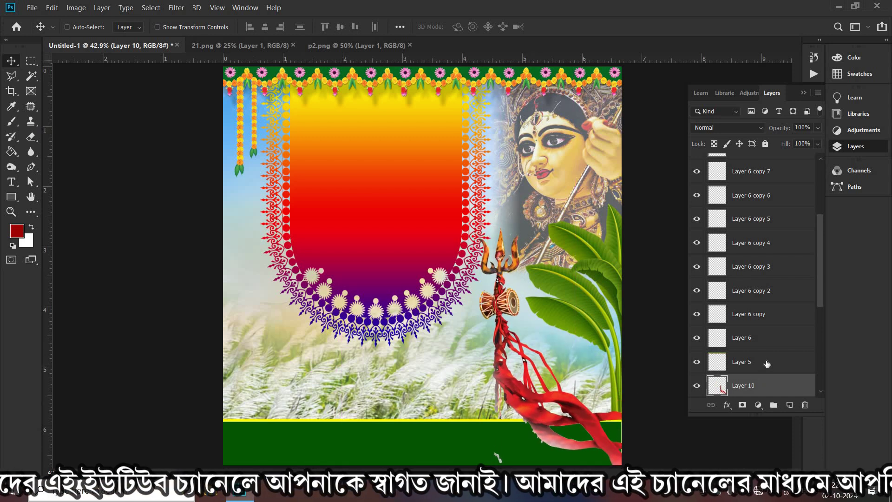
{"action": "scroll", "coordinate": [767, 363], "scroll_direction": "down", "scroll_amount": 5}
{"action": "left_click_drag", "start_coordinate": [743, 218], "coordinate": [745, 323]}
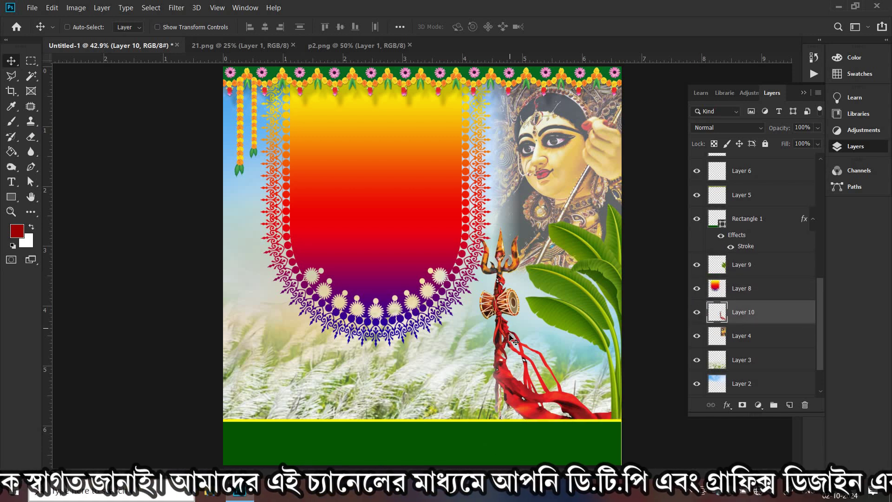
{"action": "left_click_drag", "start_coordinate": [512, 340], "coordinate": [516, 338]}
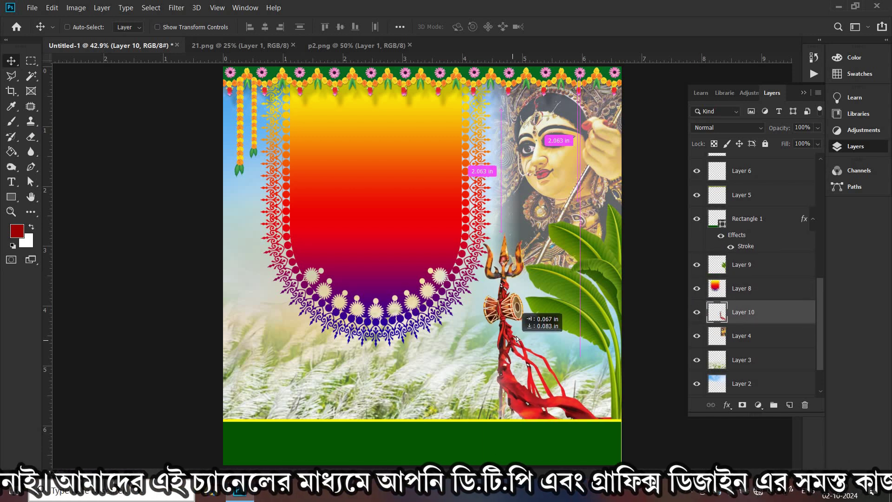
{"action": "left_click_drag", "start_coordinate": [517, 339], "coordinate": [523, 342]}
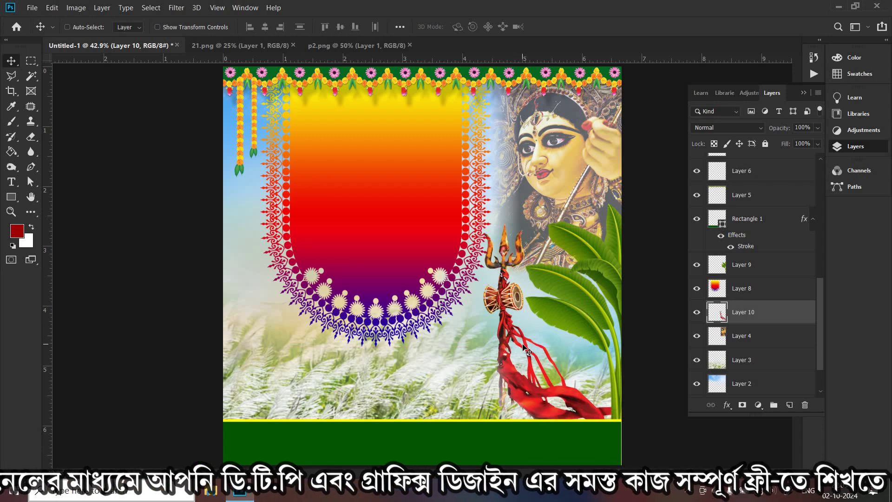
{"action": "key", "text": "shift+Down"}
{"action": "key", "text": "shift+Down"}
{"action": "key", "text": "shift+Down"}
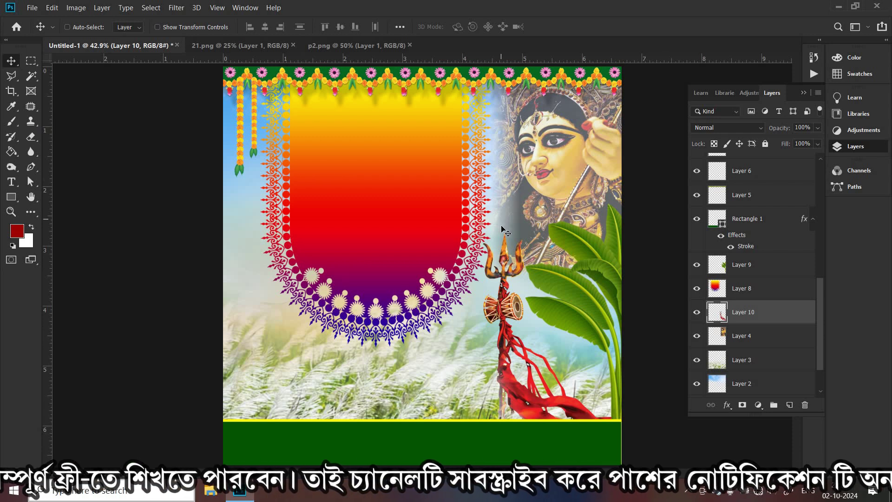
Step: Close p2.png and 21.png, then open the conch-blowing woman image 35.png
{"action": "left_click", "coordinate": [410, 45]}
{"action": "left_click", "coordinate": [293, 46]}
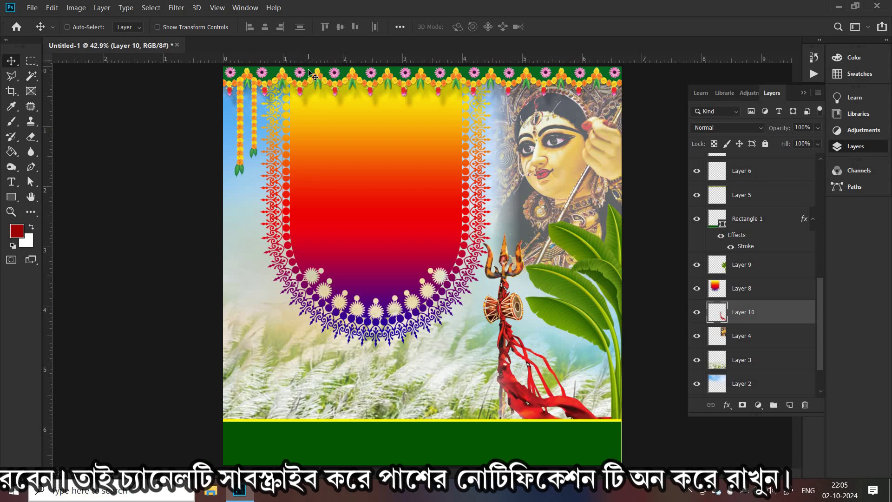
{"action": "key", "text": "ctrl+o"}
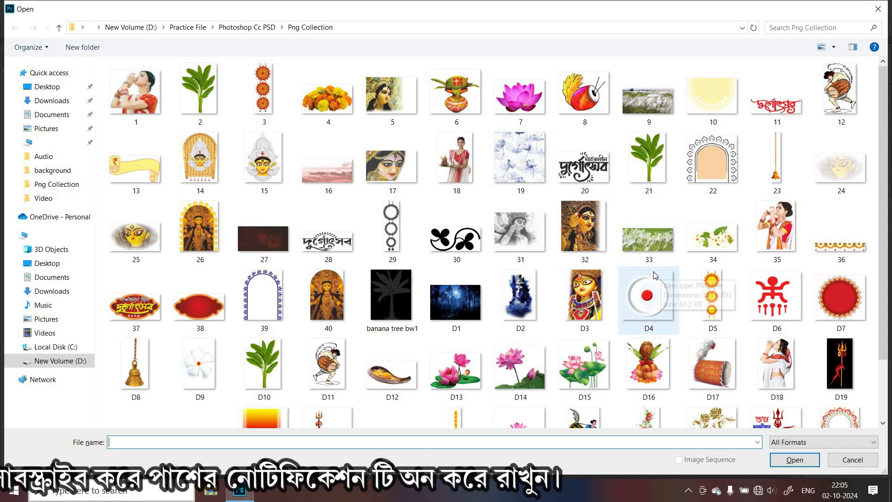
{"action": "scroll", "coordinate": [662, 279], "scroll_direction": "down", "scroll_amount": 2}
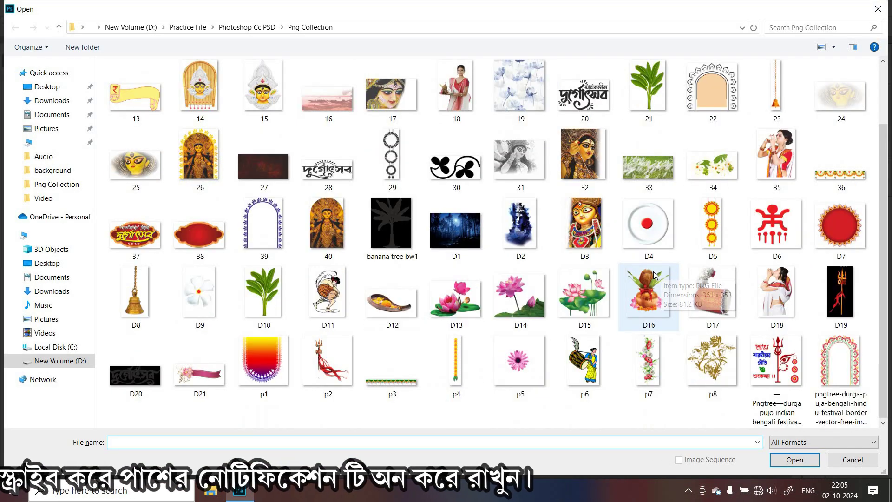
{"action": "left_click", "coordinate": [785, 292]}
{"action": "left_click", "coordinate": [778, 156]}
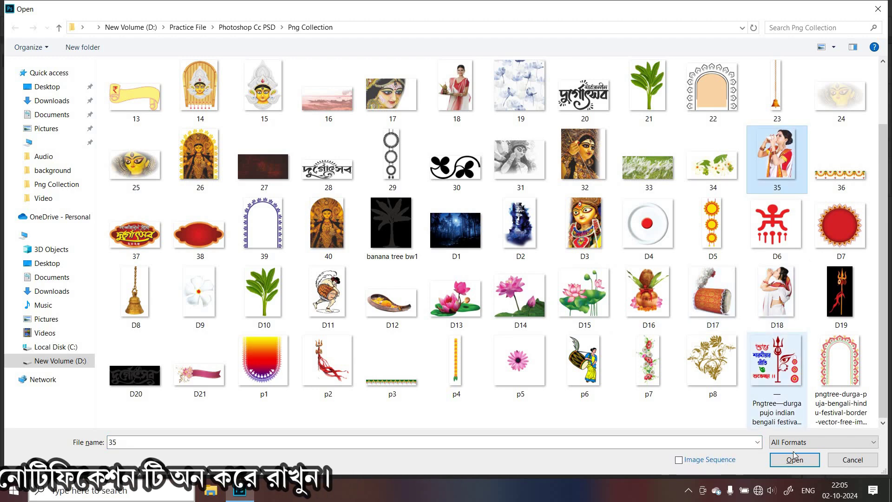
{"action": "left_click", "coordinate": [795, 460]}
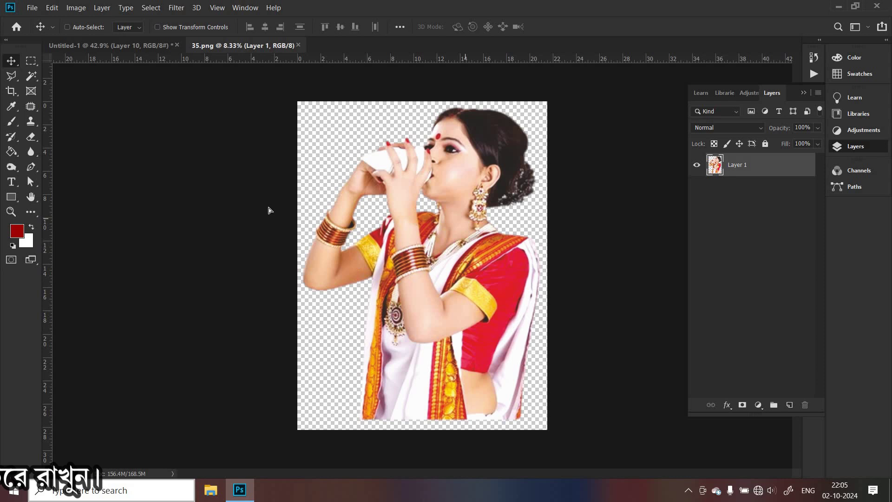
Step: Bring the woman photo into the poster, shift it right, and stack it above Layer 9
{"action": "mouse_move", "coordinate": [269, 208]}
{"action": "left_mouse_down"}
{"action": "mouse_move", "coordinate": [443, 295]}
{"action": "mouse_move", "coordinate": [443, 278]}
{"action": "left_mouse_up"}
{"action": "key", "text": "ctrl+t"}
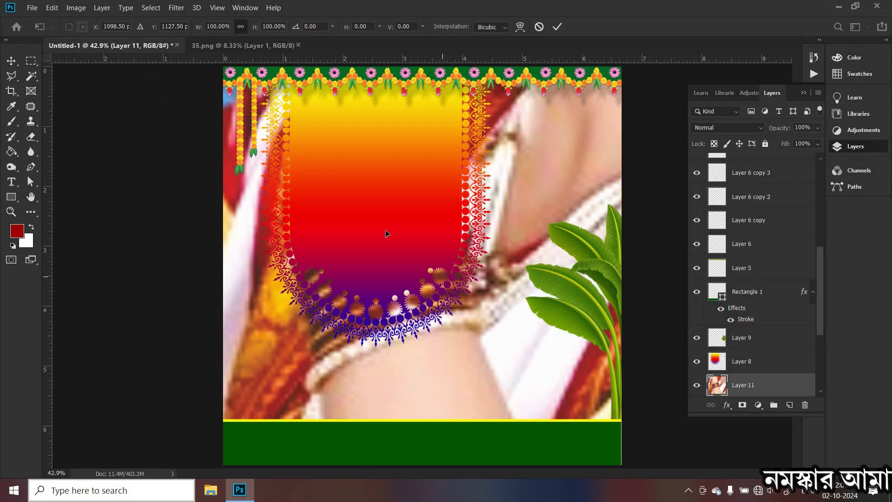
{"action": "left_click_drag", "start_coordinate": [378, 229], "coordinate": [451, 218]}
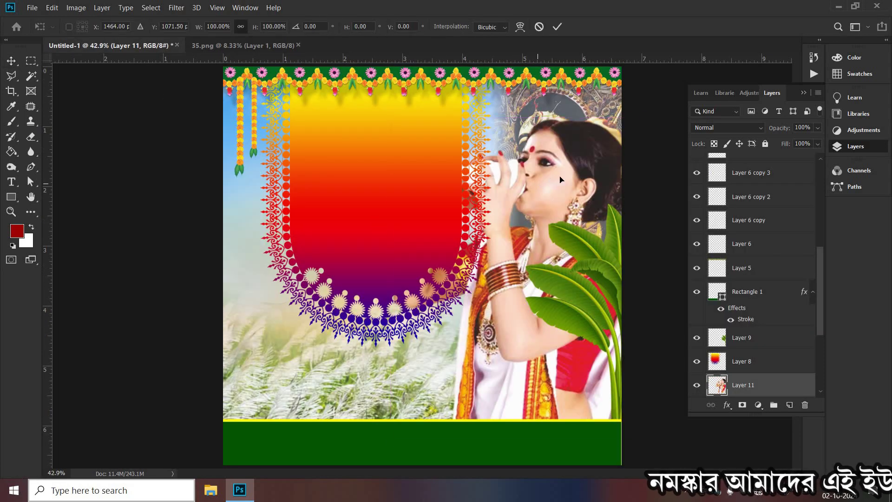
{"action": "key", "text": "Return"}
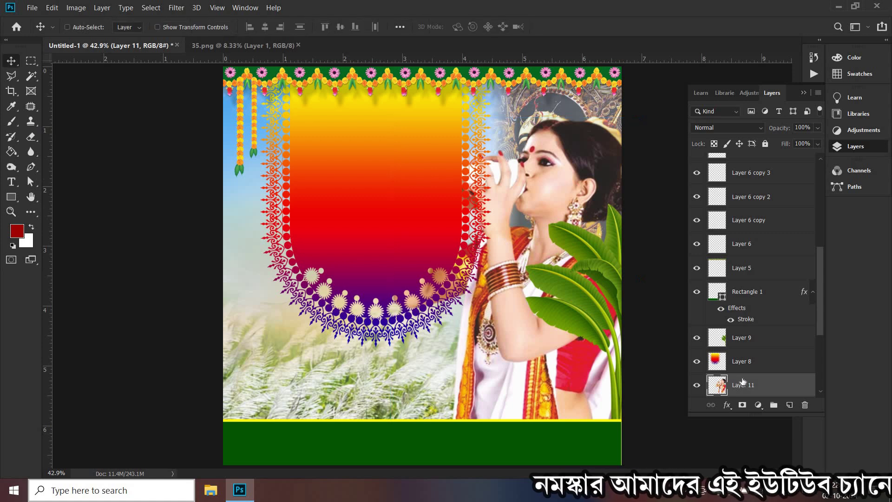
{"action": "left_click_drag", "start_coordinate": [744, 348], "coordinate": [741, 327]}
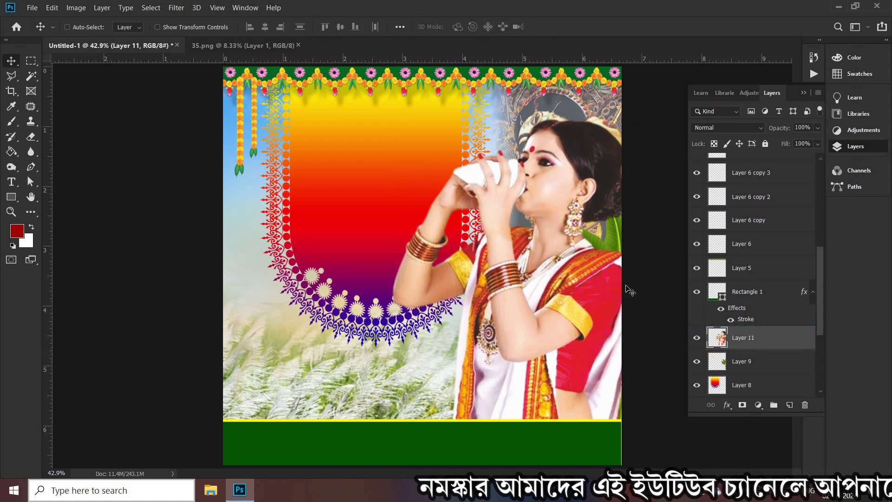
Step: Scale the woman photo to about 46% and place it at the lower right
{"action": "key", "text": "ctrl+t"}
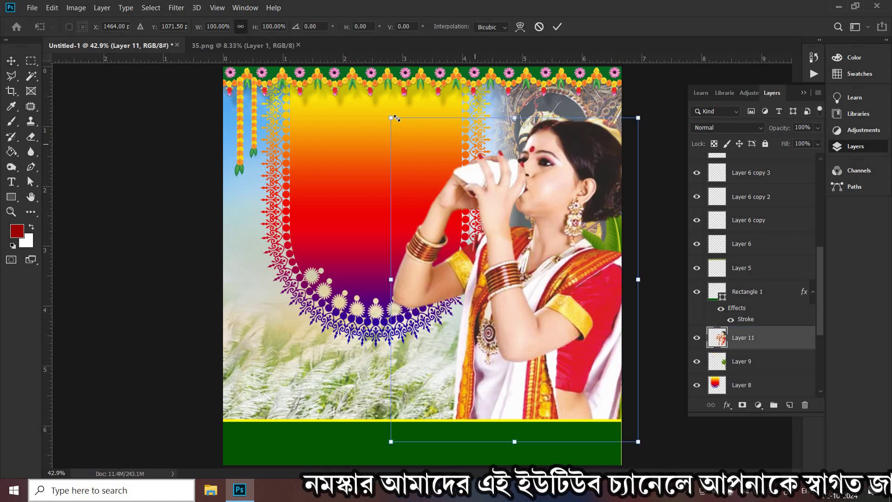
{"action": "mouse_move", "coordinate": [433, 170]}
{"action": "left_mouse_down"}
{"action": "mouse_move", "coordinate": [573, 359]}
{"action": "mouse_move", "coordinate": [564, 359]}
{"action": "left_mouse_up"}
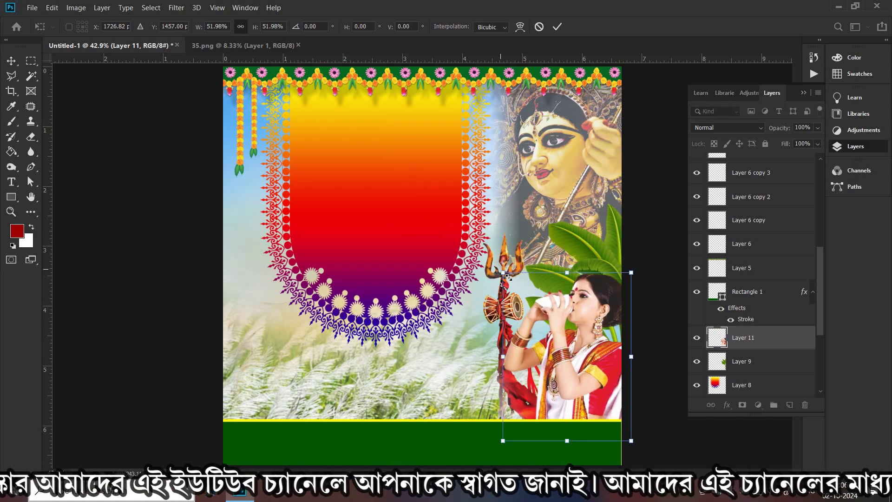
{"action": "left_click_drag", "start_coordinate": [507, 276], "coordinate": [515, 286]}
{"action": "left_click_drag", "start_coordinate": [587, 370], "coordinate": [586, 351]}
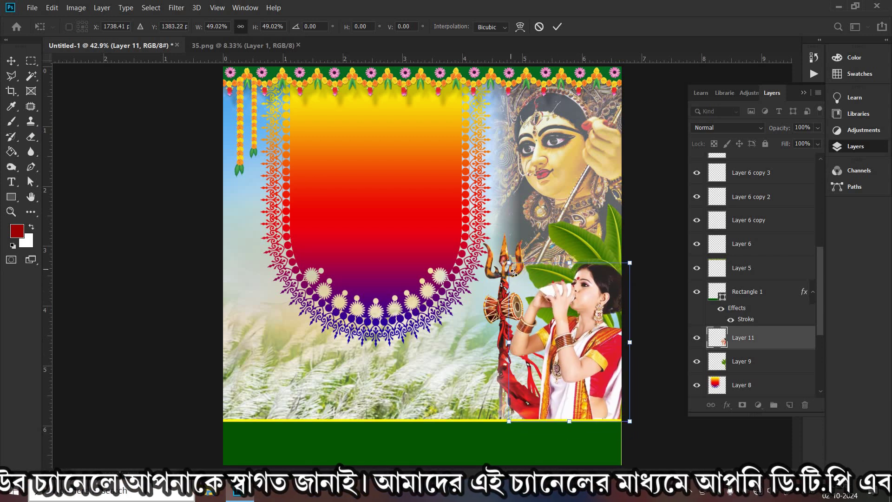
{"action": "left_click_drag", "start_coordinate": [514, 272], "coordinate": [516, 271]}
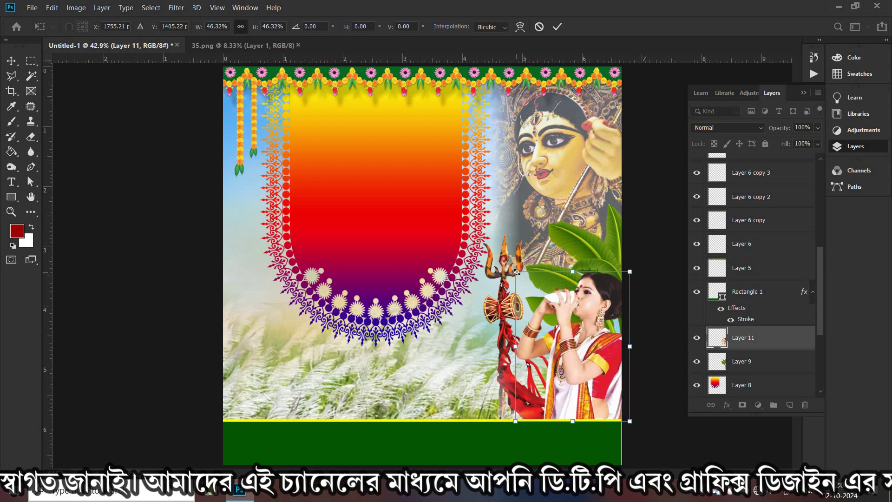
{"action": "key", "text": "Return"}
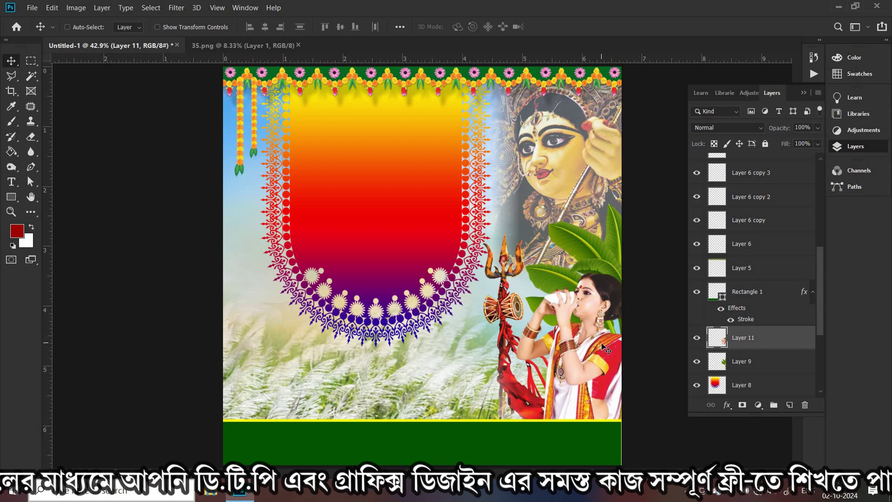
{"action": "left_click_drag", "start_coordinate": [603, 346], "coordinate": [580, 372]}
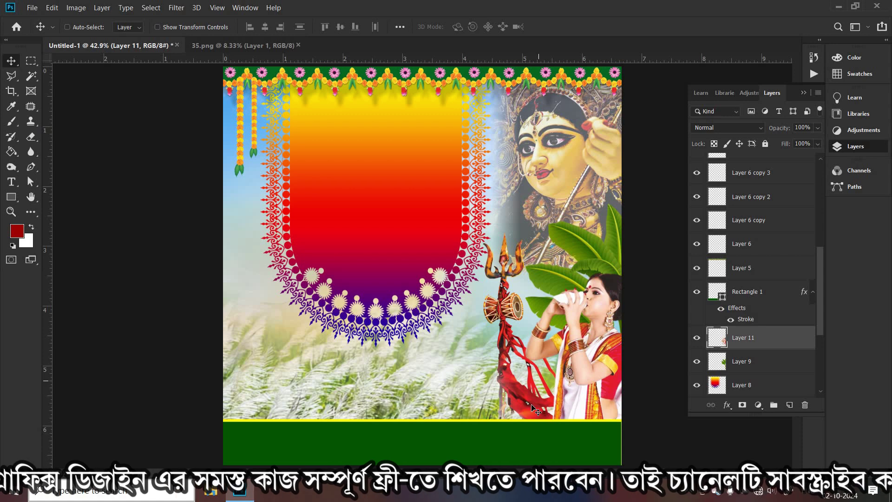
Step: Import the p7 flower cluster as Layer 12 at the trident's base, then select Layer 7 copy
{"action": "left_click", "coordinate": [734, 361]}
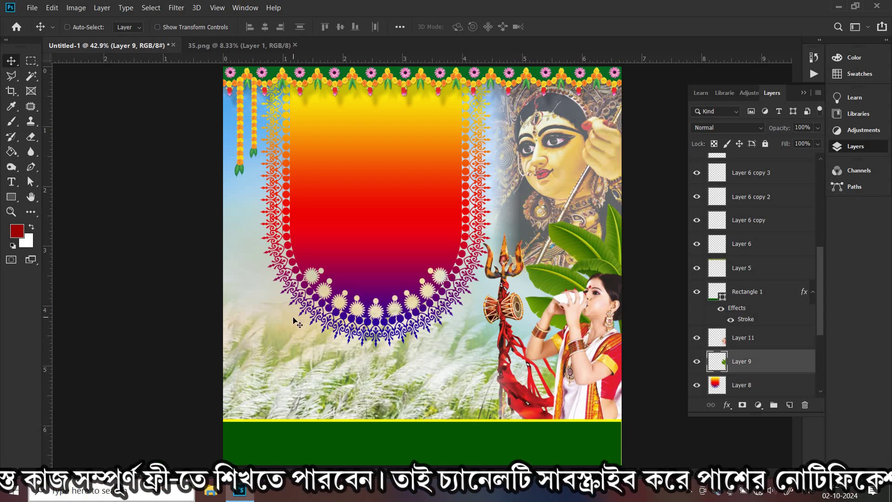
{"action": "key", "text": "ctrl+o"}
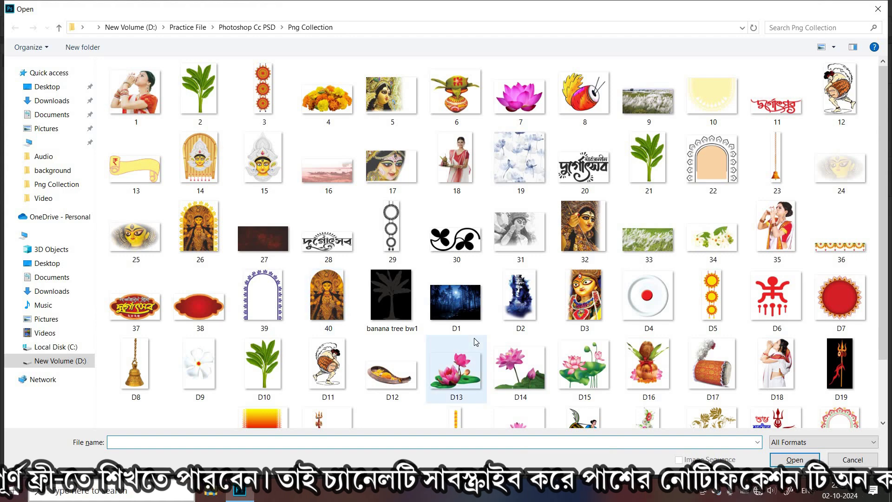
{"action": "scroll", "coordinate": [475, 341], "scroll_direction": "down", "scroll_amount": 1}
{"action": "double_click", "coordinate": [646, 362]}
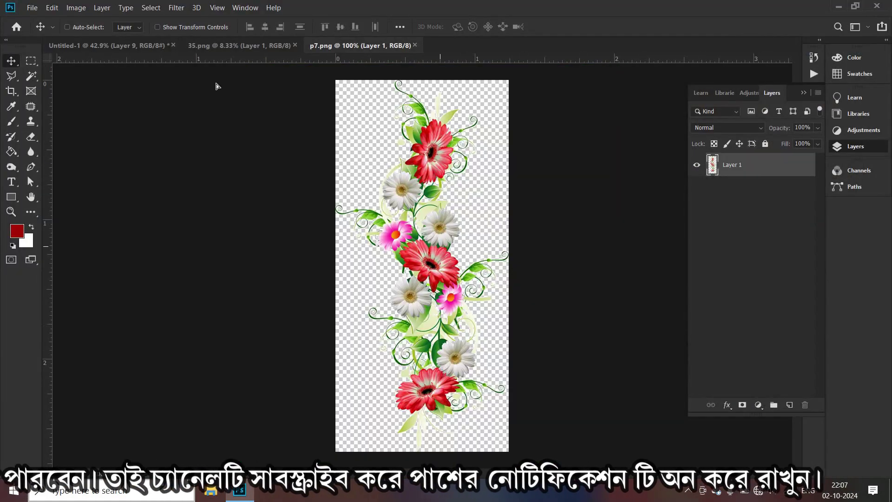
{"action": "mouse_move", "coordinate": [216, 84]}
{"action": "left_mouse_down"}
{"action": "mouse_move", "coordinate": [149, 49]}
{"action": "mouse_move", "coordinate": [534, 418]}
{"action": "left_mouse_up"}
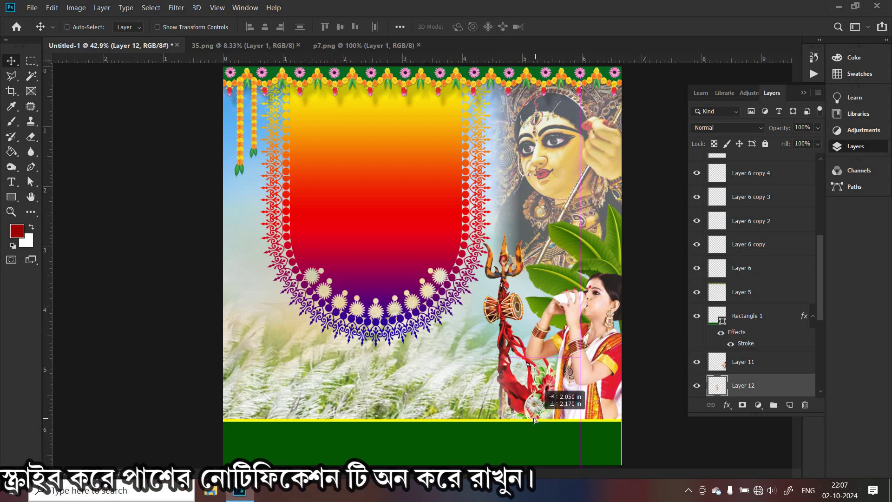
{"action": "left_click_drag", "start_coordinate": [535, 419], "coordinate": [535, 419]}
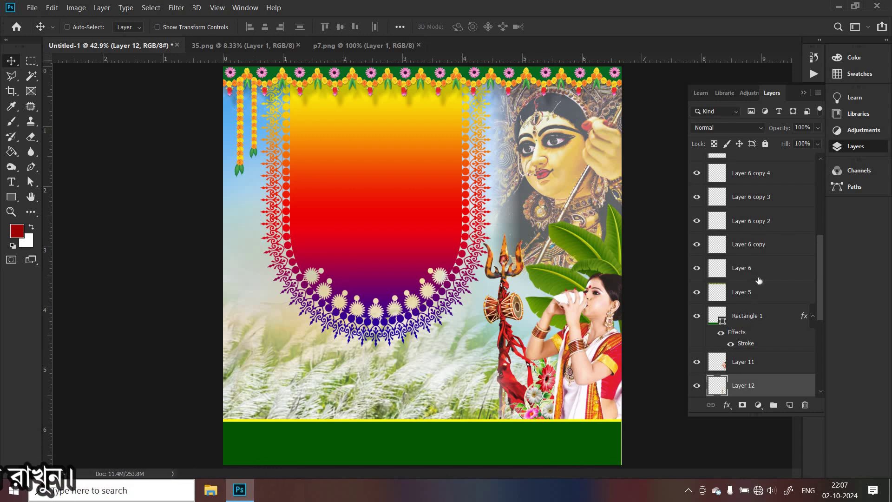
{"action": "scroll", "coordinate": [757, 244], "scroll_direction": "up", "scroll_amount": 5}
{"action": "left_click", "coordinate": [761, 164]}
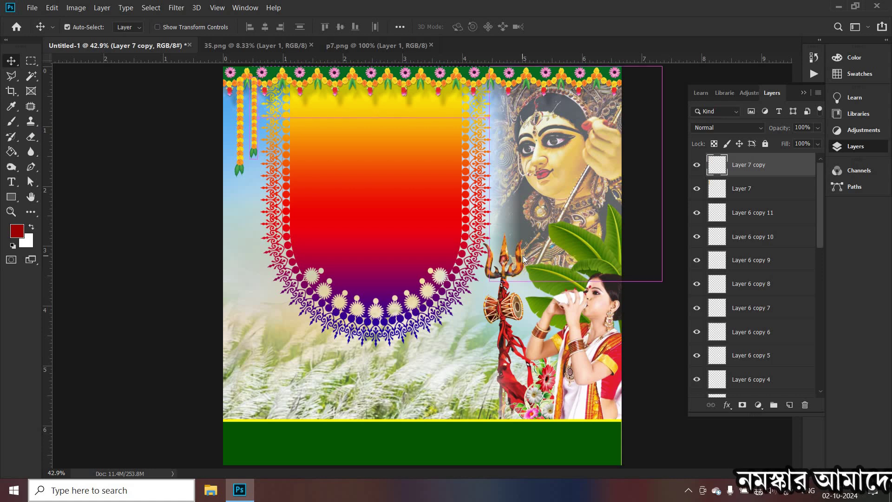
Step: Open image 7 and drag the pink lotus into the poster
{"action": "key", "text": "ctrl+o"}
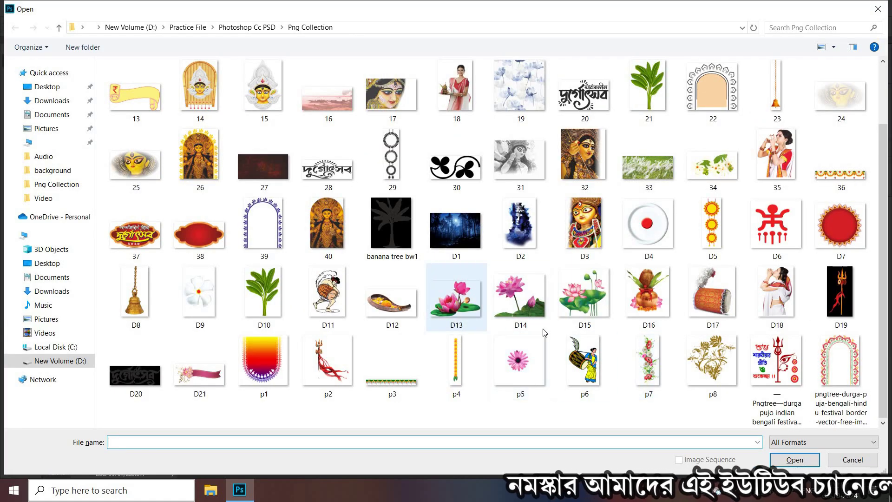
{"action": "scroll", "coordinate": [550, 330], "scroll_direction": "up", "scroll_amount": 2}
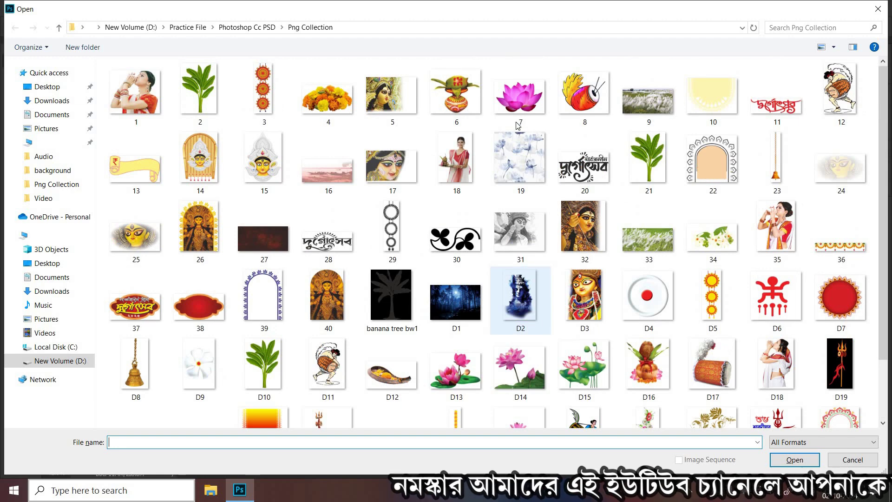
{"action": "double_click", "coordinate": [525, 110]}
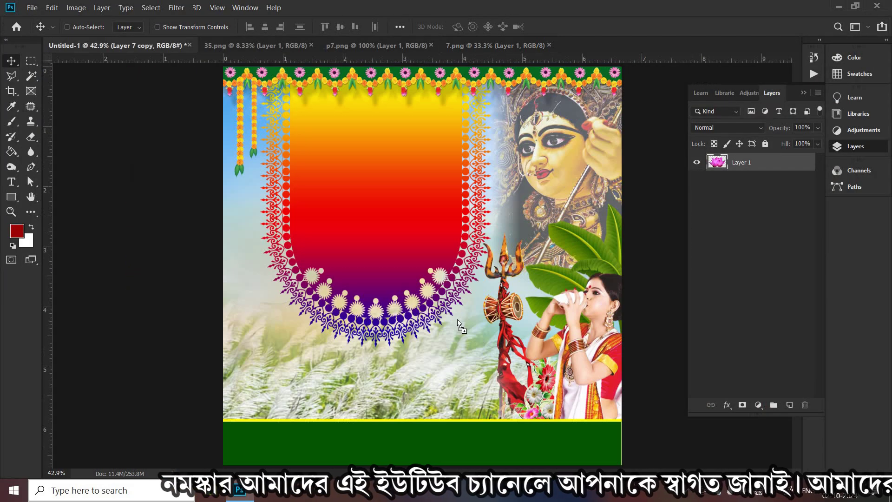
{"action": "left_click_drag", "start_coordinate": [152, 44], "coordinate": [455, 320]}
Step: Scale the lotus to about 11% and rest it on the green bottom band
{"action": "key", "text": "ctrl+t"}
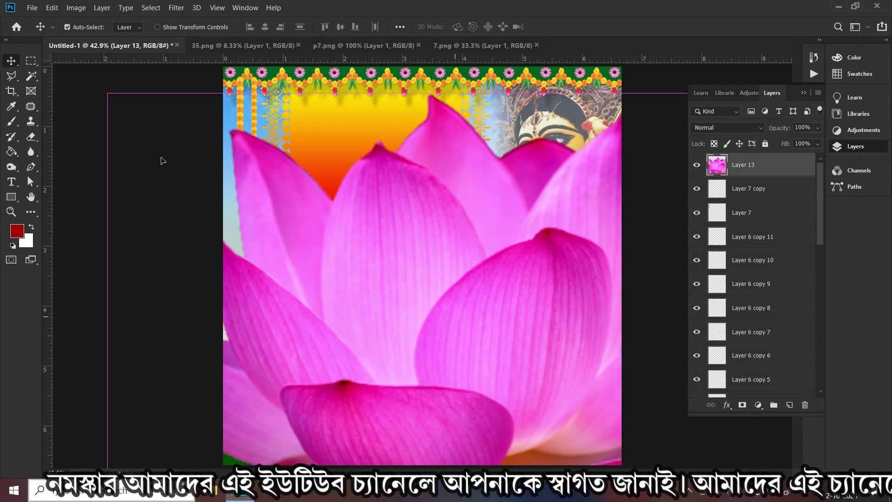
{"action": "mouse_move", "coordinate": [354, 258]}
{"action": "left_mouse_down"}
{"action": "mouse_move", "coordinate": [319, 291]}
{"action": "mouse_move", "coordinate": [269, 232]}
{"action": "left_mouse_up"}
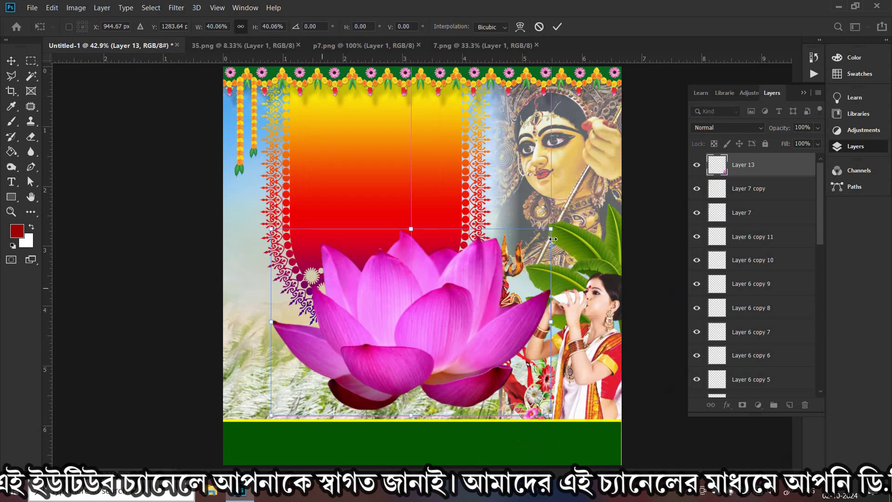
{"action": "left_click_drag", "start_coordinate": [539, 232], "coordinate": [407, 325]}
{"action": "mouse_move", "coordinate": [364, 360]}
{"action": "left_mouse_down"}
{"action": "mouse_move", "coordinate": [327, 369]}
{"action": "mouse_move", "coordinate": [559, 409]}
{"action": "mouse_move", "coordinate": [498, 404]}
{"action": "mouse_move", "coordinate": [502, 415]}
{"action": "left_mouse_up"}
{"action": "left_click_drag", "start_coordinate": [520, 434], "coordinate": [502, 431]}
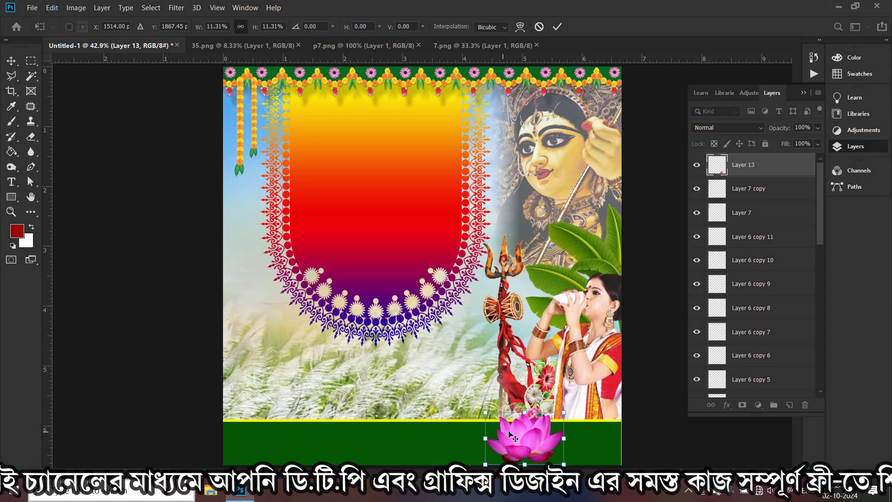
{"action": "key", "text": "Return"}
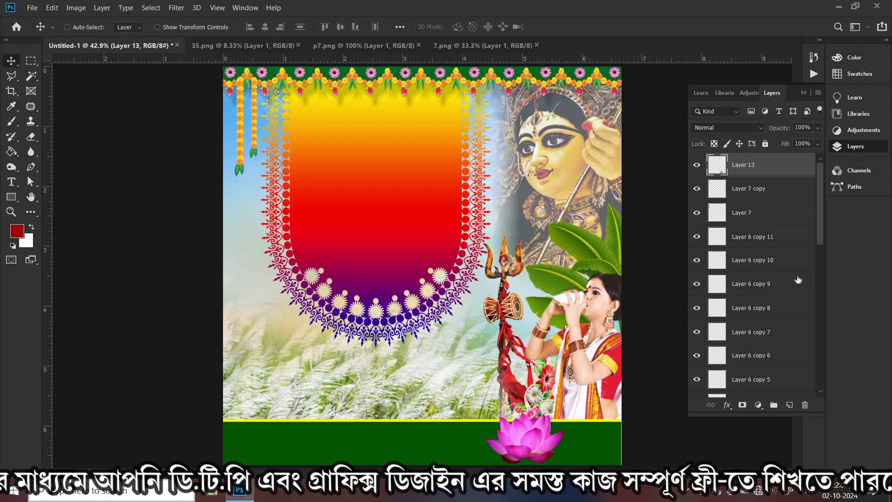
Step: Raise Layer 11 near the top and enlarge the woman to about 125%, shifted slightly right
{"action": "scroll", "coordinate": [774, 284], "scroll_direction": "down", "scroll_amount": 3}
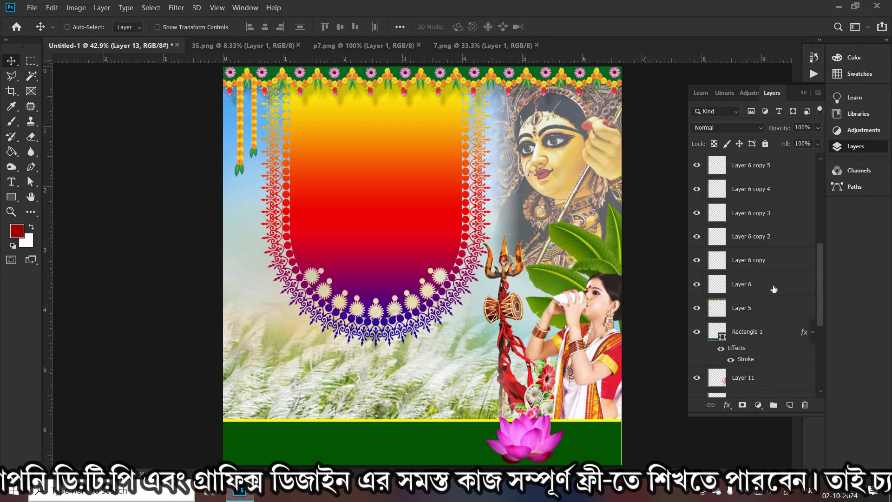
{"action": "scroll", "coordinate": [773, 286], "scroll_direction": "down", "scroll_amount": 3}
{"action": "mouse_move", "coordinate": [741, 285]}
{"action": "left_mouse_down"}
{"action": "mouse_move", "coordinate": [735, 152]}
{"action": "mouse_move", "coordinate": [733, 195]}
{"action": "mouse_move", "coordinate": [732, 185]}
{"action": "left_mouse_up"}
{"action": "key", "text": "ctrl+t"}
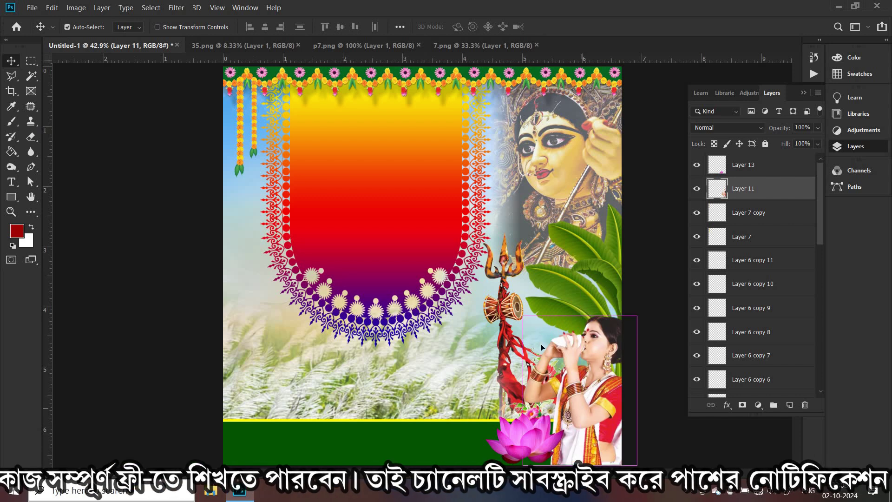
{"action": "mouse_move", "coordinate": [523, 316]}
{"action": "left_mouse_down"}
{"action": "mouse_move", "coordinate": [508, 273]}
{"action": "mouse_move", "coordinate": [494, 279]}
{"action": "left_mouse_up"}
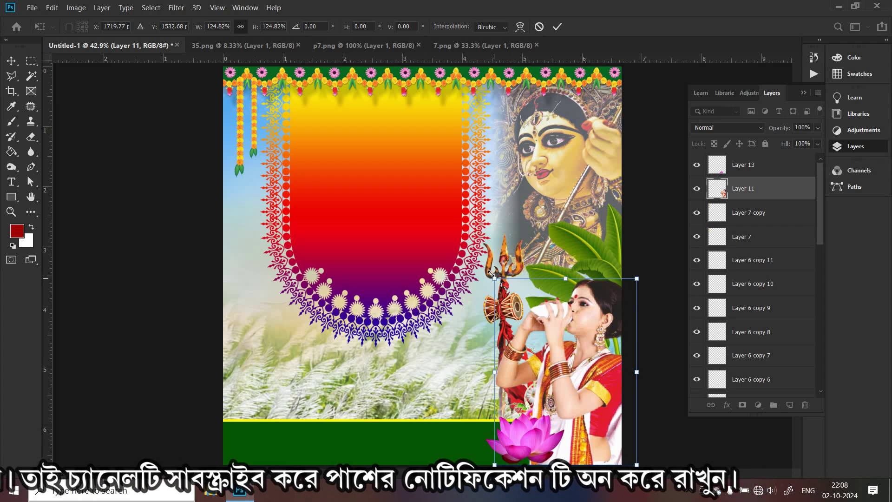
{"action": "key", "text": "Return"}
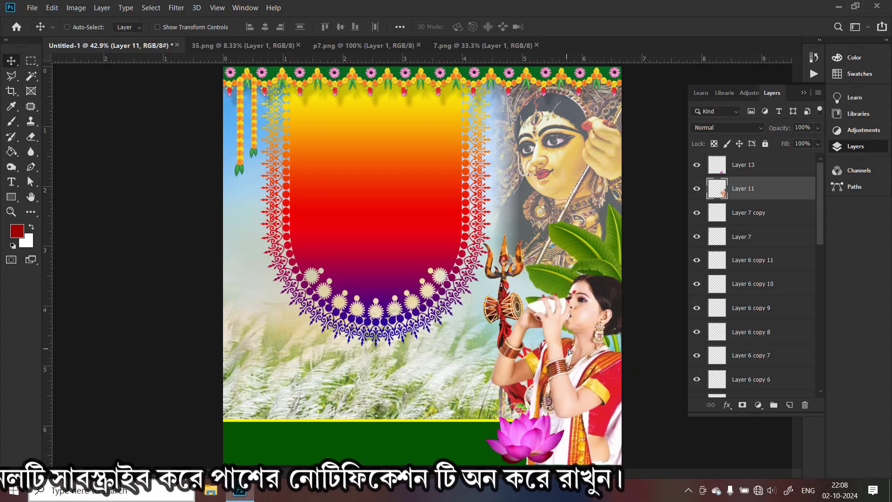
{"action": "left_click_drag", "start_coordinate": [568, 349], "coordinate": [574, 351]}
Step: Select Layer 13, shrink the lotus slightly and move it into the bottom-right corner
{"action": "right_click", "coordinate": [537, 443]}
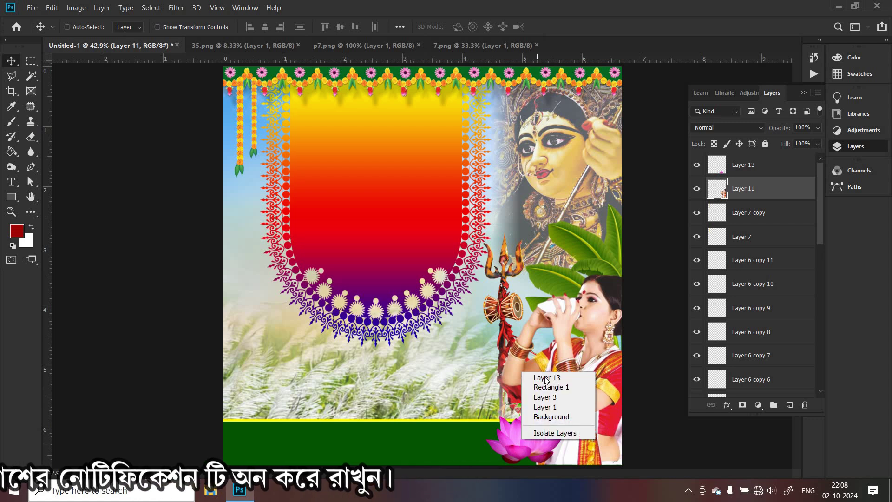
{"action": "key", "text": "Return"}
{"action": "left_click_drag", "start_coordinate": [539, 441], "coordinate": [554, 444]}
{"action": "key", "text": "ctrl+t"}
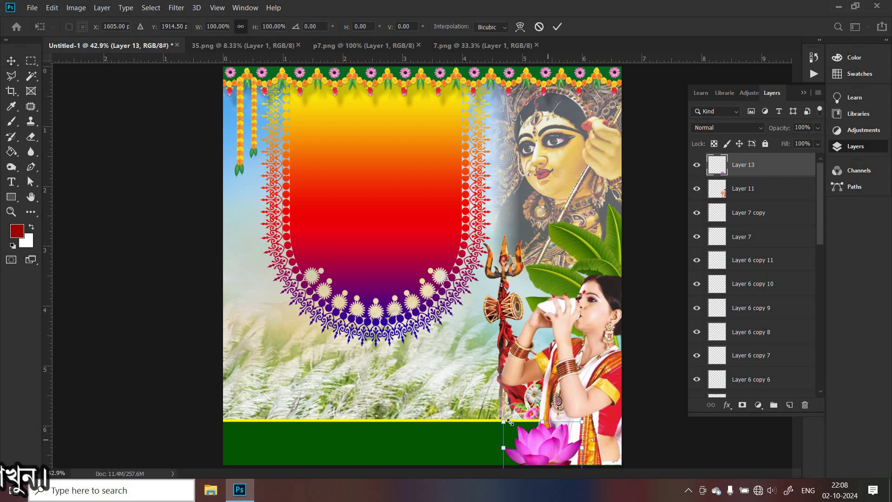
{"action": "left_click_drag", "start_coordinate": [505, 422], "coordinate": [514, 428]}
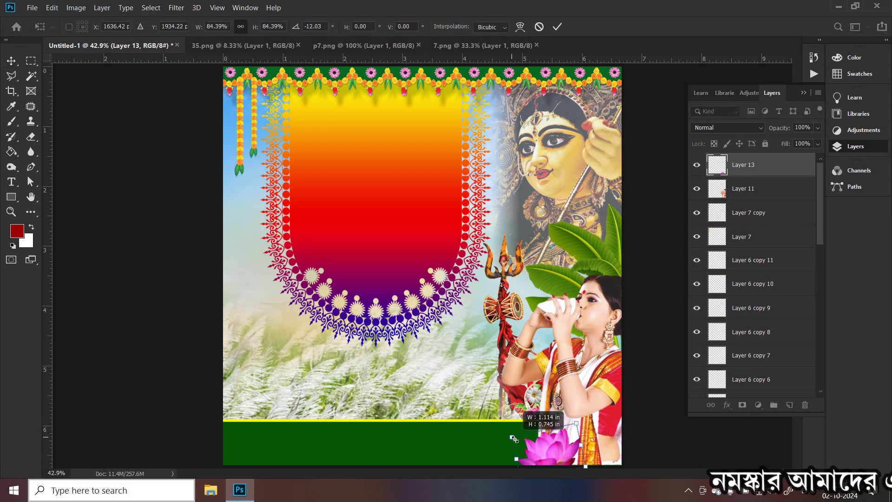
{"action": "key", "text": "Return"}
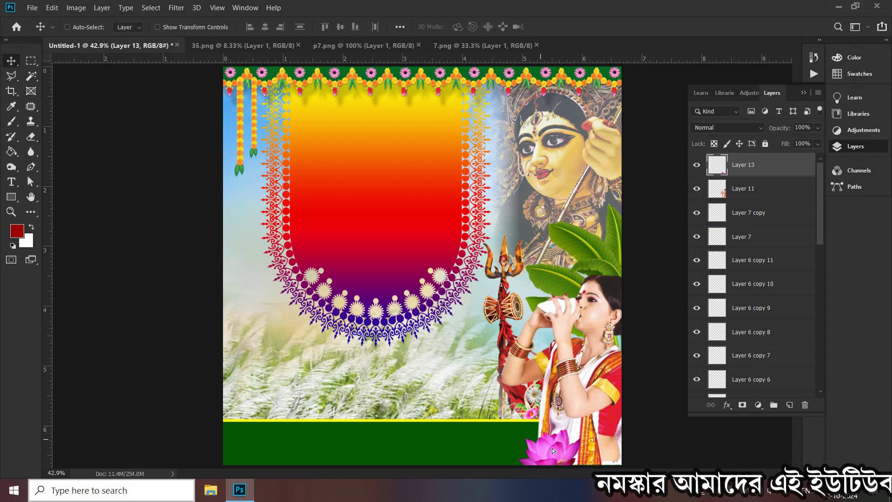
{"action": "left_click_drag", "start_coordinate": [552, 448], "coordinate": [531, 425]}
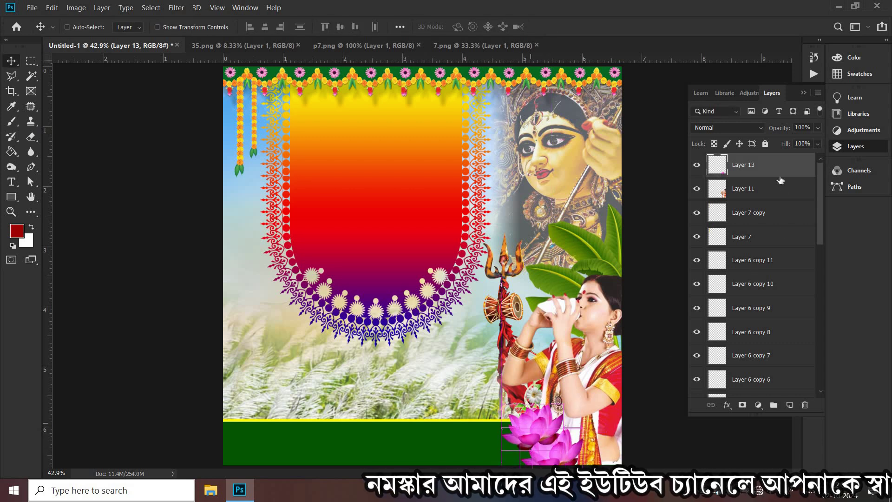
Step: Duplicate the lotus, shrink the copy to about 77%, and place it beside the first
{"action": "key", "text": "ctrl+j"}
{"action": "left_click_drag", "start_coordinate": [755, 165], "coordinate": [757, 193]}
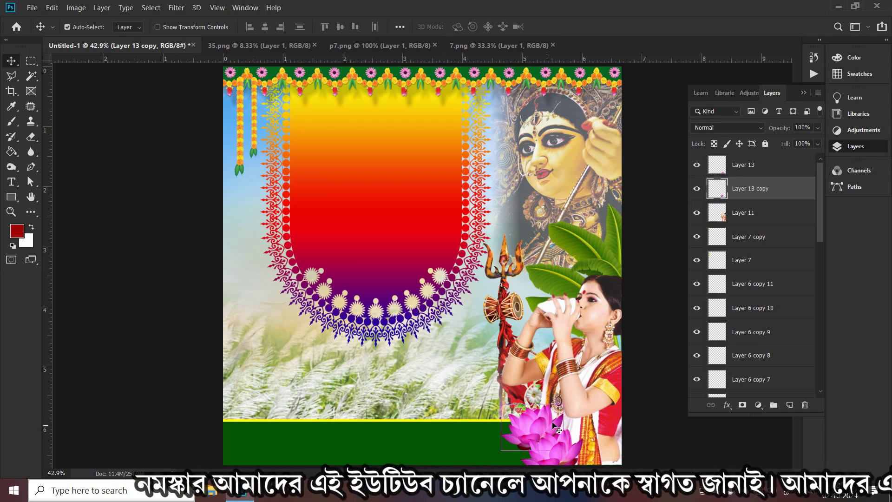
{"action": "key", "text": "ctrl"}
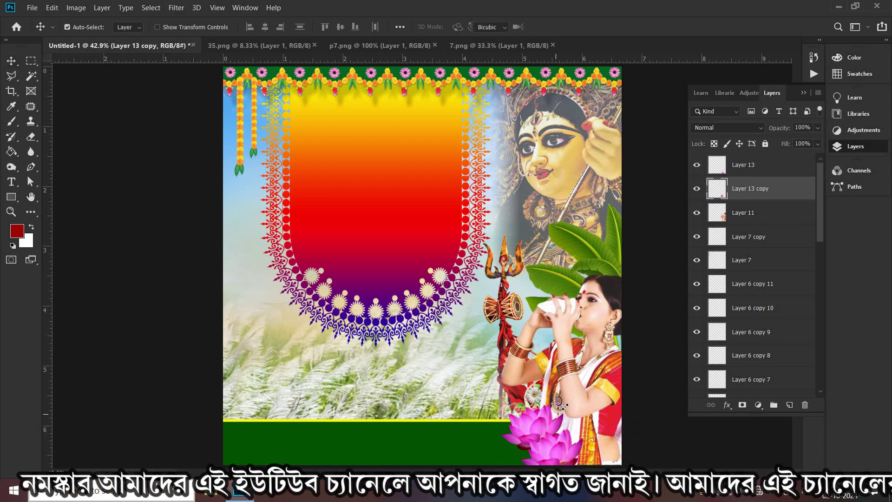
{"action": "key", "text": "ctrl+t"}
{"action": "left_click_drag", "start_coordinate": [552, 414], "coordinate": [541, 424]}
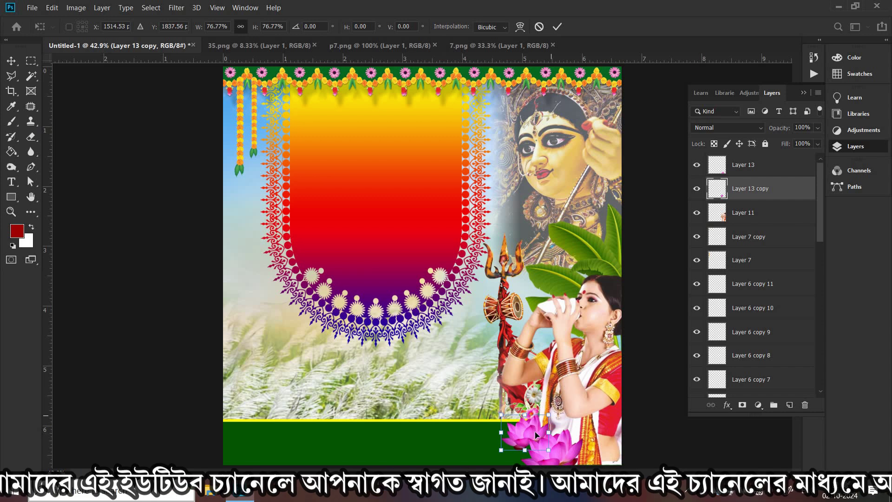
{"action": "key", "text": "Return"}
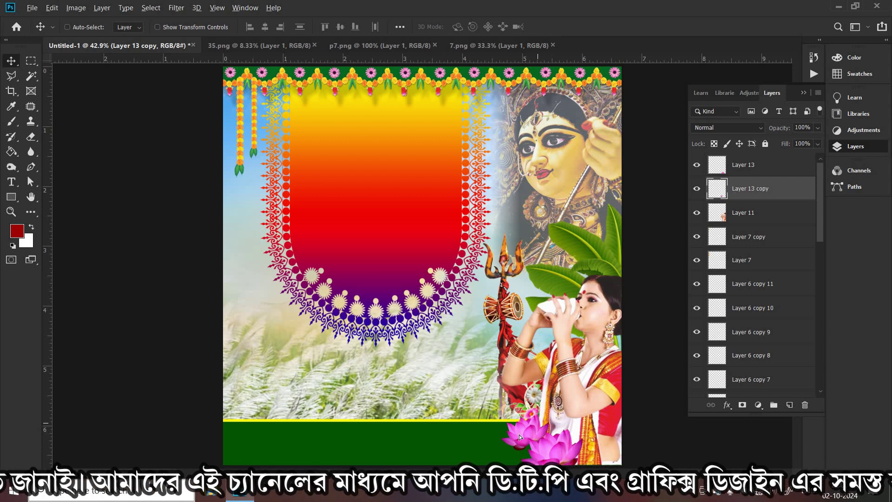
{"action": "left_click_drag", "start_coordinate": [519, 434], "coordinate": [514, 460]}
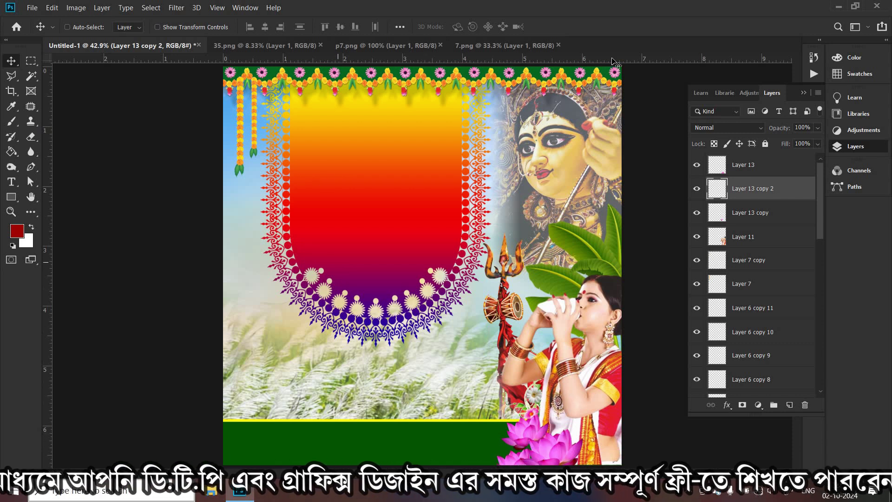
Step: Close the 7.png, p7.png and 35.png source images
{"action": "left_click", "coordinate": [557, 45]}
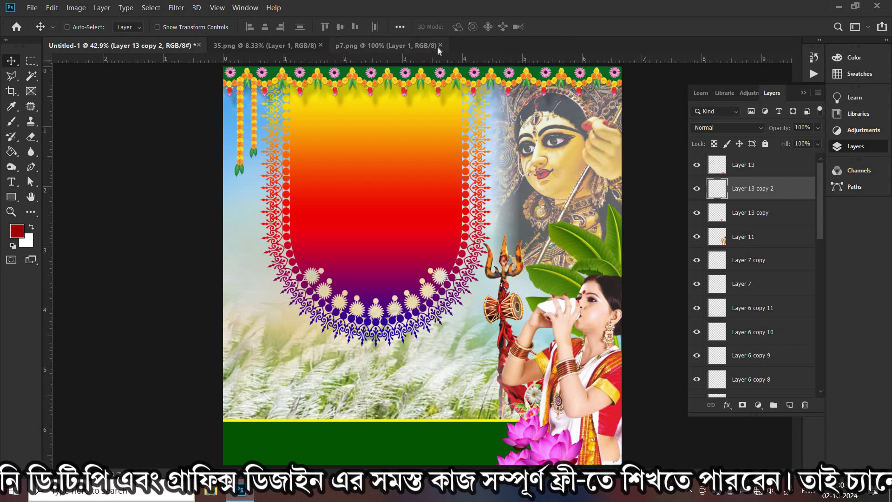
{"action": "left_click", "coordinate": [439, 45]}
{"action": "left_click", "coordinate": [321, 45]}
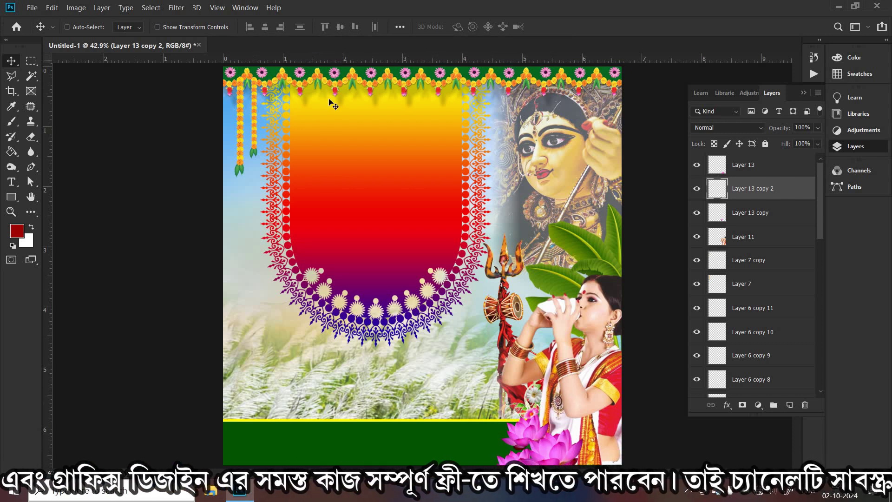
{"action": "key", "text": "ctrl+o"}
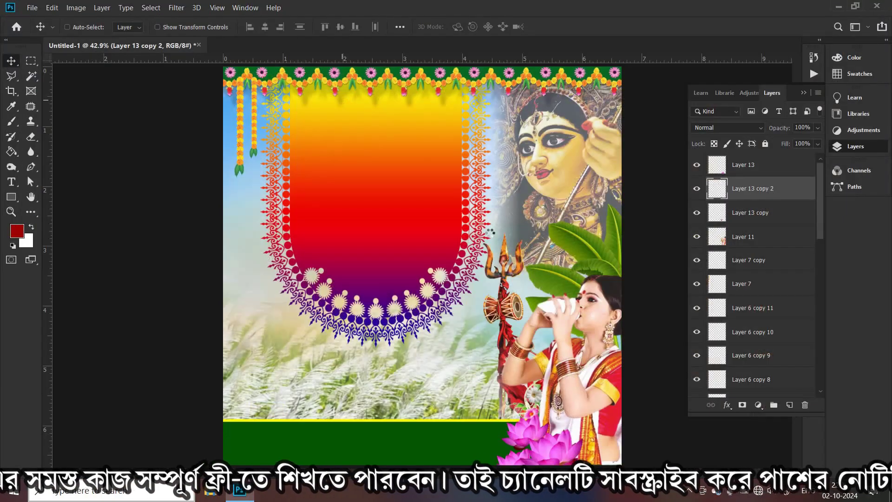
Step: Bring the 4.png marigolds in as Layer 14, shrink them and tuck them low among the lotuses
{"action": "left_click_drag", "start_coordinate": [637, 427], "coordinate": [354, 249]}
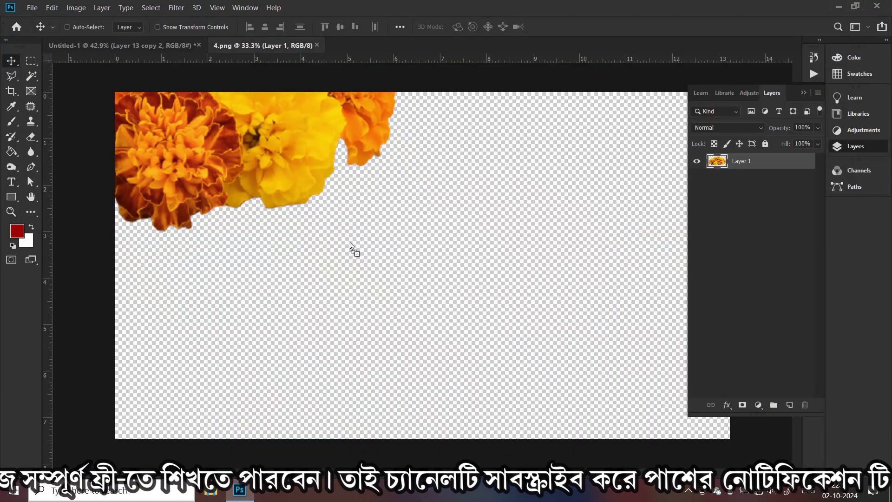
{"action": "key", "text": "ctrl+t"}
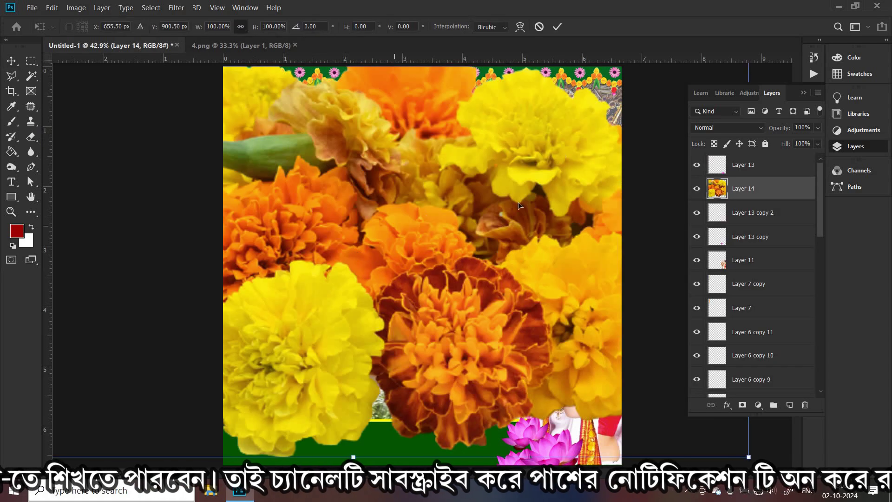
{"action": "left_click_drag", "start_coordinate": [519, 206], "coordinate": [173, 380]}
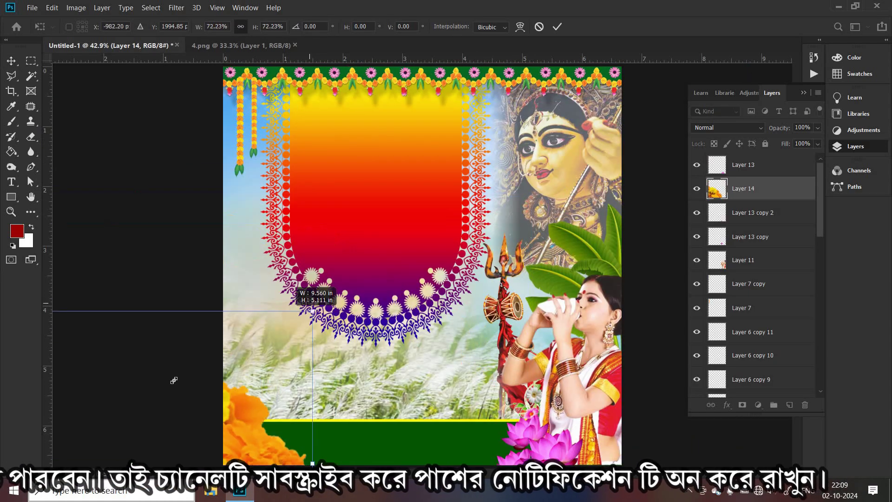
{"action": "mouse_move", "coordinate": [174, 381]}
{"action": "left_mouse_down"}
{"action": "mouse_move", "coordinate": [588, 152]}
{"action": "mouse_move", "coordinate": [245, 333]}
{"action": "left_mouse_up"}
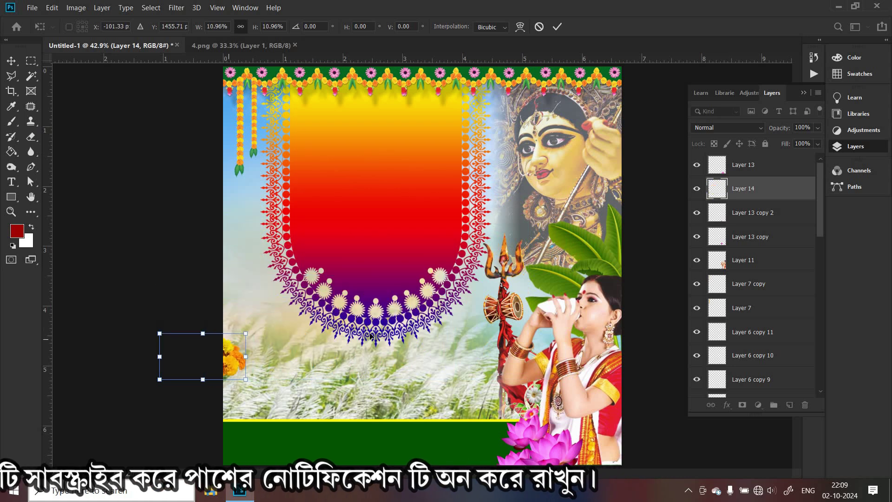
{"action": "left_click_drag", "start_coordinate": [371, 335], "coordinate": [501, 408]}
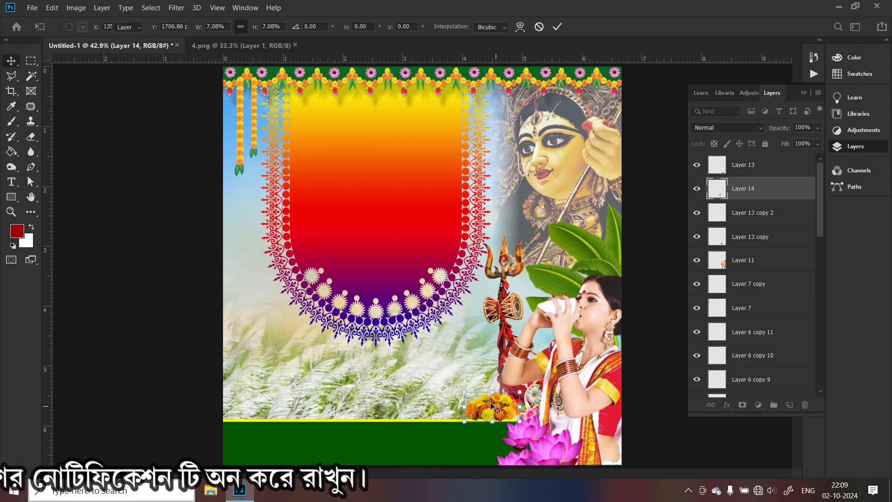
{"action": "key", "text": "Return"}
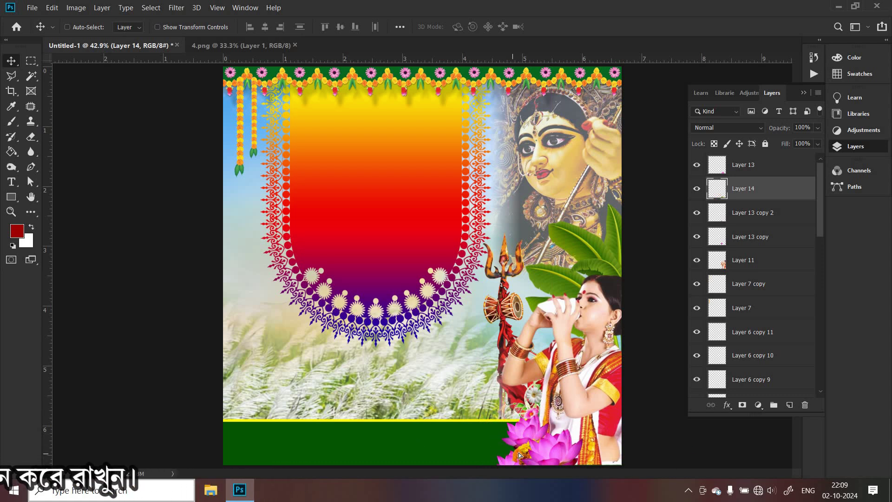
{"action": "left_click_drag", "start_coordinate": [517, 451], "coordinate": [519, 449]}
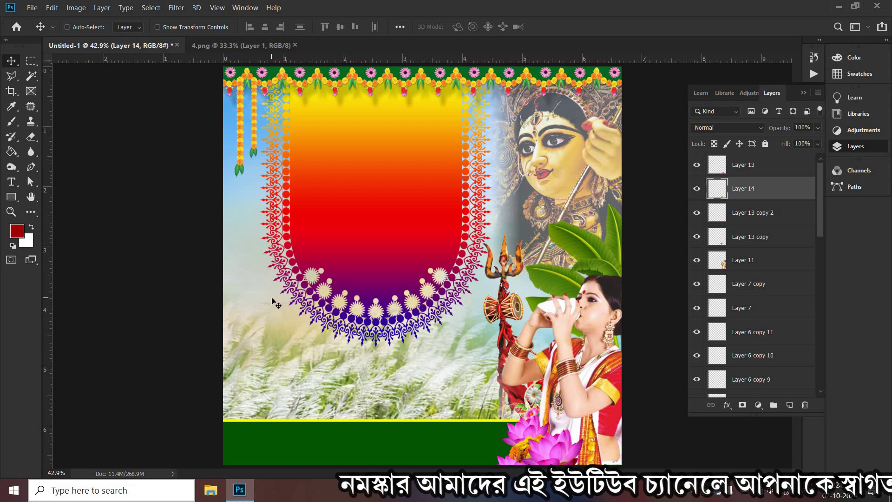
Step: Open D13.png and drag the pink lotus image onto the poster
{"action": "key", "text": "ctrl+o"}
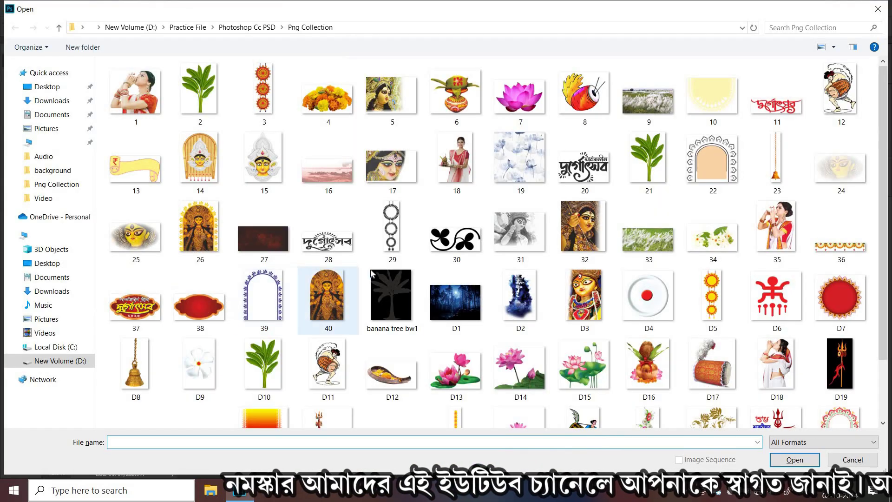
{"action": "scroll", "coordinate": [599, 321], "scroll_direction": "down", "scroll_amount": 2}
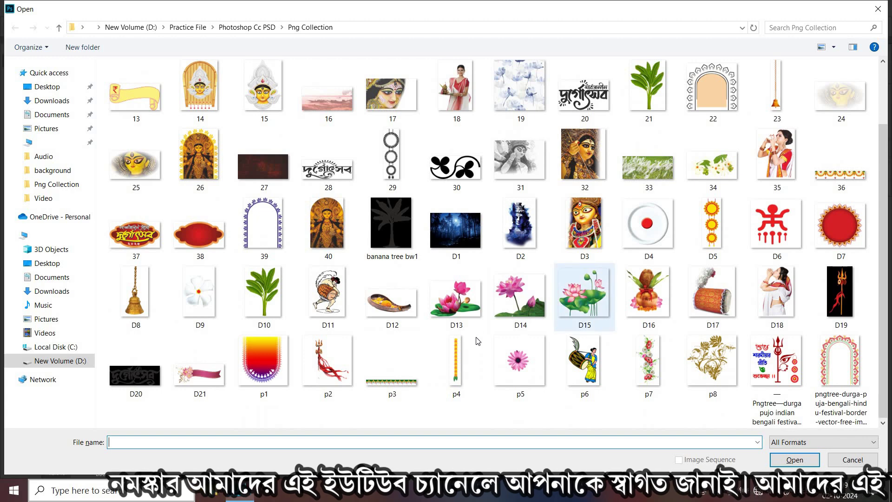
{"action": "left_click", "coordinate": [459, 308]}
{"action": "double_click", "coordinate": [458, 307]}
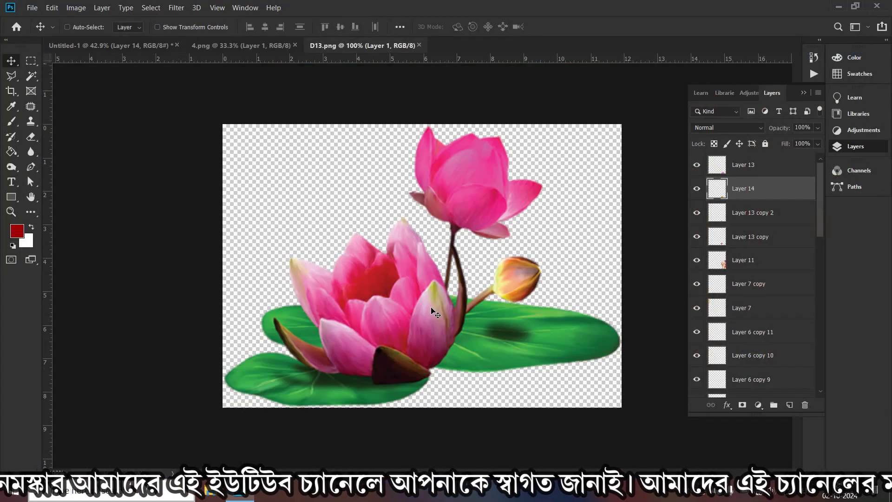
{"action": "mouse_move", "coordinate": [319, 218]}
{"action": "left_mouse_down"}
{"action": "mouse_move", "coordinate": [151, 48]}
{"action": "mouse_move", "coordinate": [284, 365]}
{"action": "mouse_move", "coordinate": [267, 353]}
{"action": "left_mouse_up"}
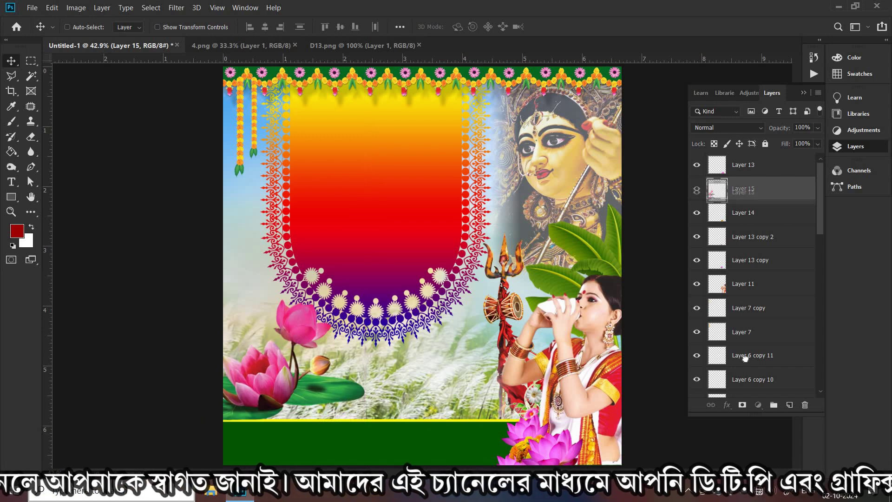
Step: Stack the lotus layer (Layer 15) just beneath Rectangle 1 and place it bottom-left
{"action": "mouse_move", "coordinate": [745, 358]}
{"action": "left_mouse_down"}
{"action": "mouse_move", "coordinate": [746, 400]}
{"action": "mouse_move", "coordinate": [752, 392]}
{"action": "left_mouse_up"}
{"action": "scroll", "coordinate": [759, 205], "scroll_direction": "down", "scroll_amount": 5}
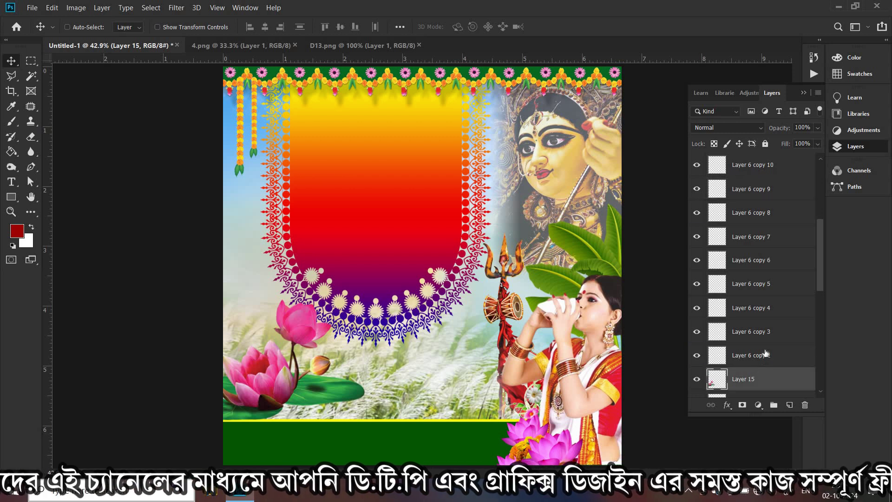
{"action": "left_click_drag", "start_coordinate": [760, 272], "coordinate": [757, 370]}
{"action": "left_click_drag", "start_coordinate": [269, 399], "coordinate": [269, 410]}
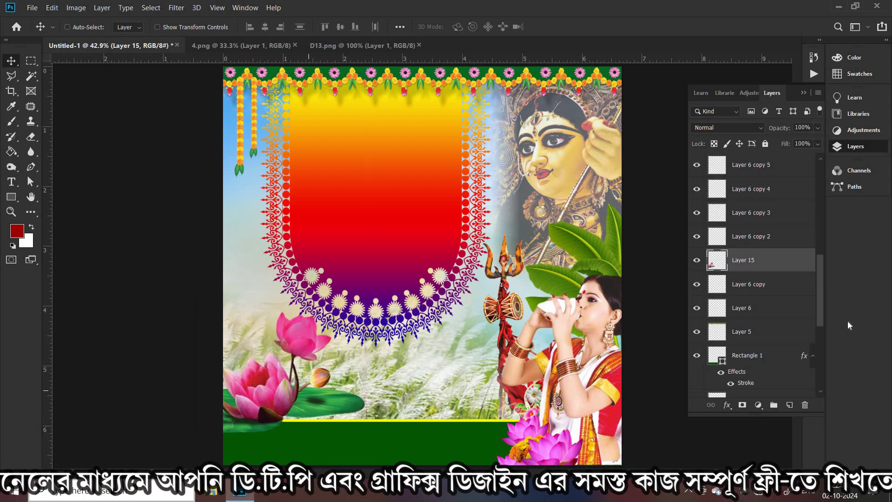
{"action": "scroll", "coordinate": [765, 238], "scroll_direction": "down", "scroll_amount": 1}
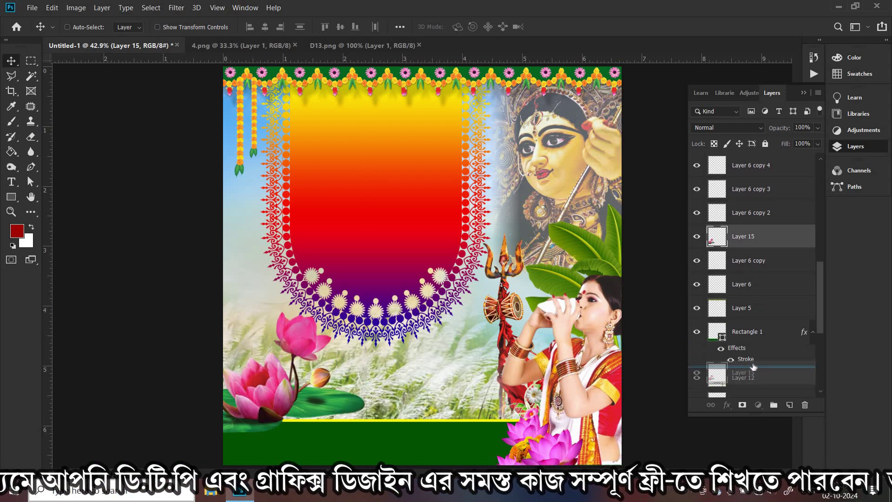
{"action": "left_click_drag", "start_coordinate": [750, 372], "coordinate": [750, 368]}
{"action": "left_click_drag", "start_coordinate": [274, 399], "coordinate": [270, 396]}
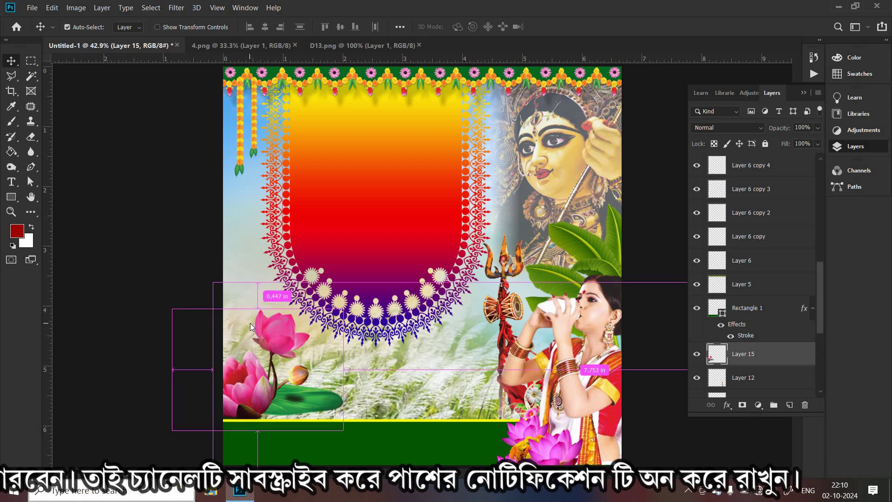
Step: Open D15.png and drop the tall-leaved lotus cluster into the poster as a new layer
{"action": "key", "text": "ctrl+o"}
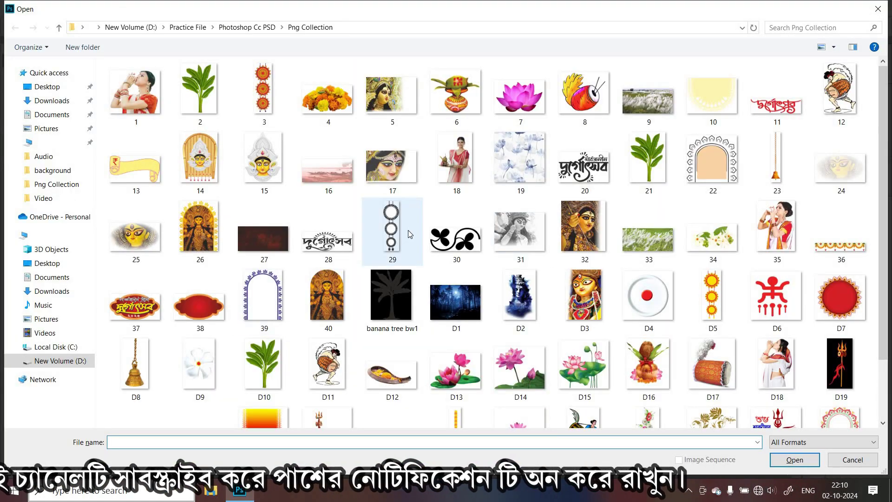
{"action": "scroll", "coordinate": [649, 232], "scroll_direction": "down", "scroll_amount": 1}
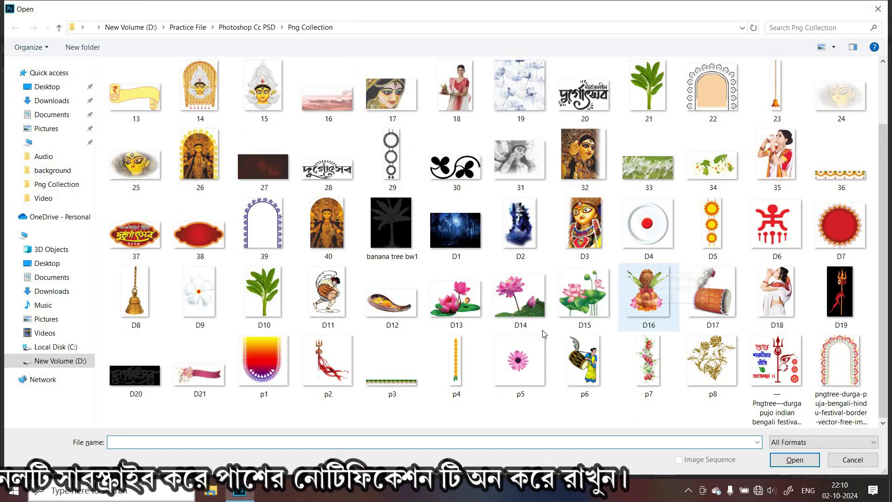
{"action": "double_click", "coordinate": [588, 297]}
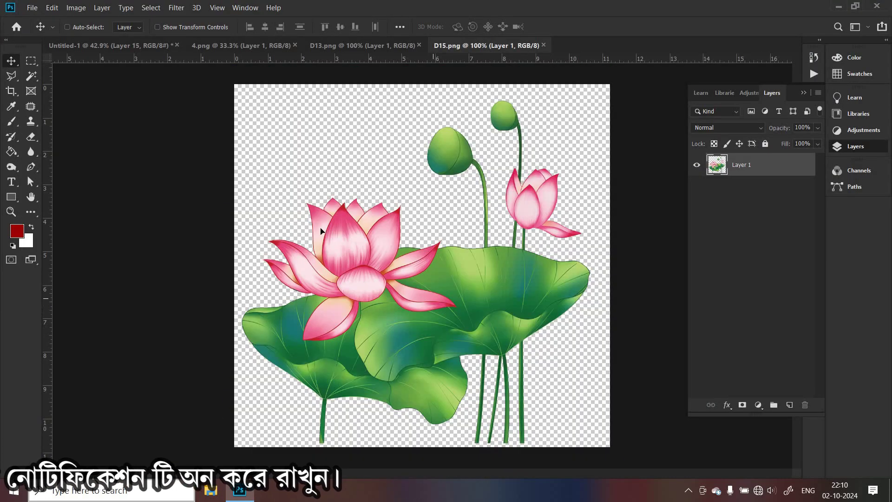
{"action": "left_click_drag", "start_coordinate": [320, 231], "coordinate": [265, 354]}
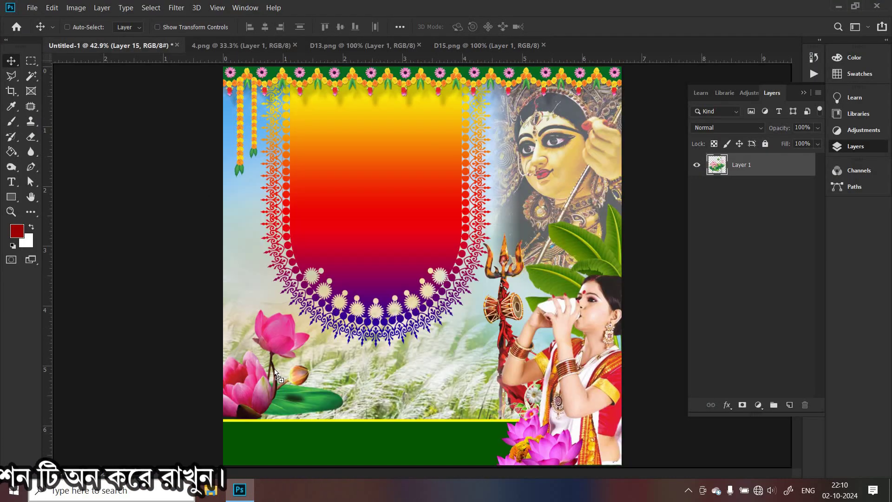
{"action": "left_click_drag", "start_coordinate": [343, 369], "coordinate": [344, 369]}
Step: Stack Layer 16 below Layer 15, shift it left behind, and adjust the front lotus
{"action": "scroll", "coordinate": [757, 344], "scroll_direction": "down", "scroll_amount": 2}
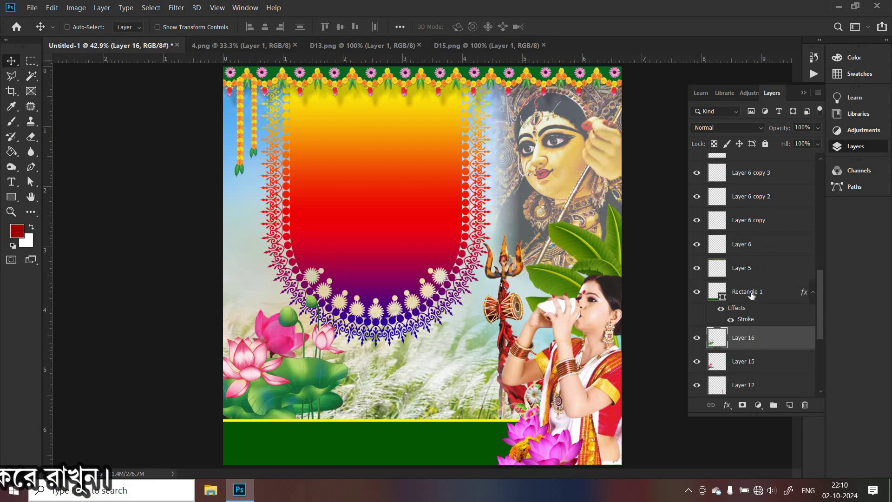
{"action": "scroll", "coordinate": [751, 278], "scroll_direction": "down", "scroll_amount": 3}
{"action": "left_click_drag", "start_coordinate": [745, 274], "coordinate": [744, 278]}
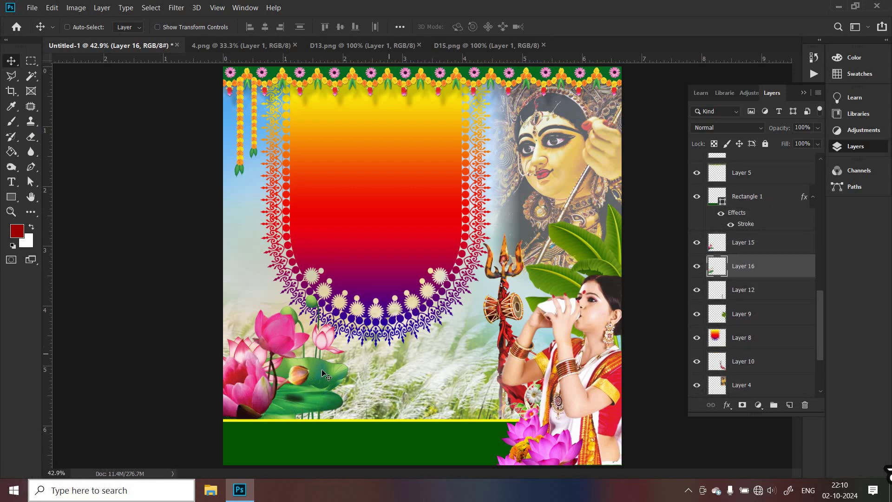
{"action": "left_click_drag", "start_coordinate": [295, 358], "coordinate": [234, 347]}
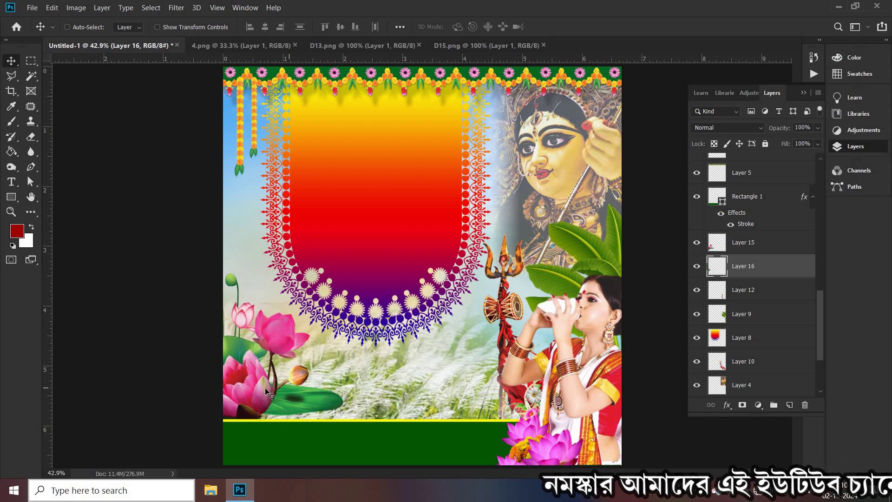
{"action": "right_click", "coordinate": [252, 395]}
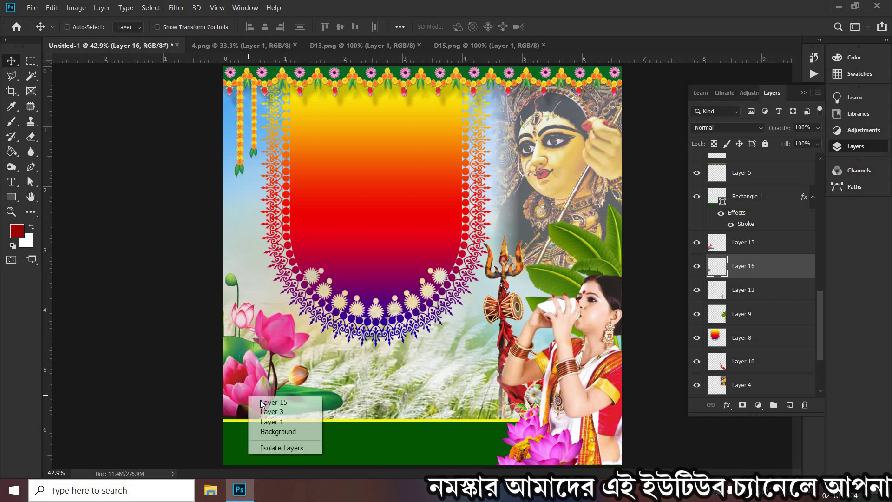
{"action": "left_click", "coordinate": [263, 402]}
{"action": "left_click_drag", "start_coordinate": [252, 397], "coordinate": [273, 397]}
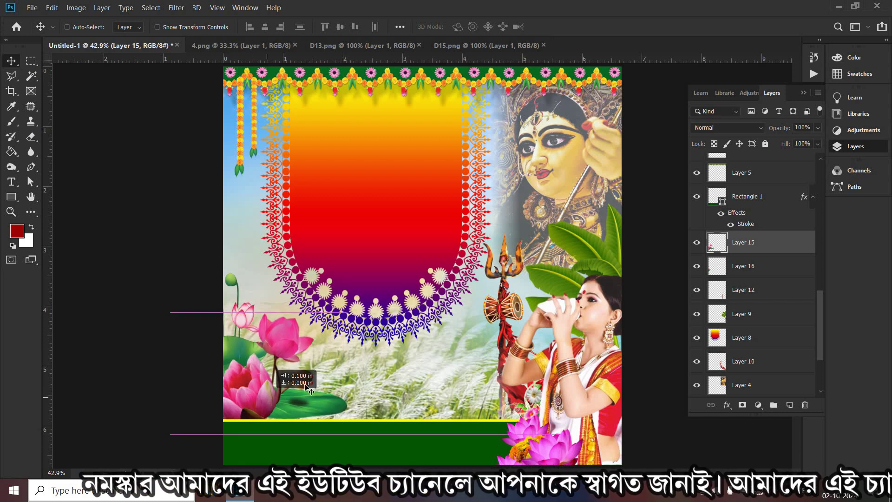
Step: Close the spare D13, D15 and 4.png documents
{"action": "left_click", "coordinate": [539, 48]}
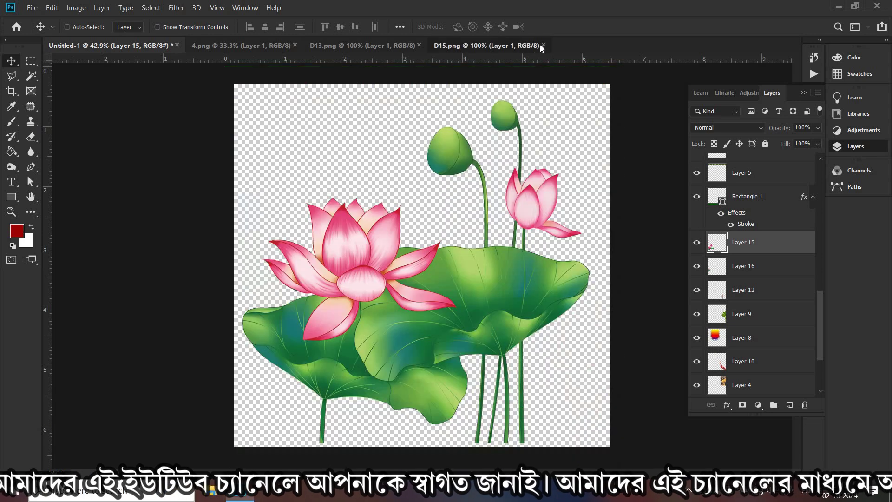
{"action": "left_click", "coordinate": [419, 45]}
{"action": "key", "text": "ctrl+w"}
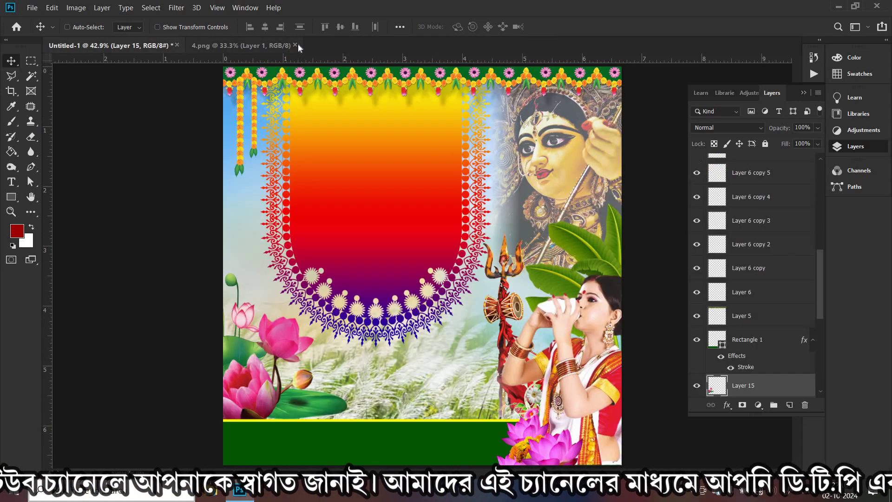
{"action": "left_click", "coordinate": [295, 45]}
Step: Open p6.png and bring the dhak-drummer woman onto the poster's lower left
{"action": "key", "text": "ctrl+o"}
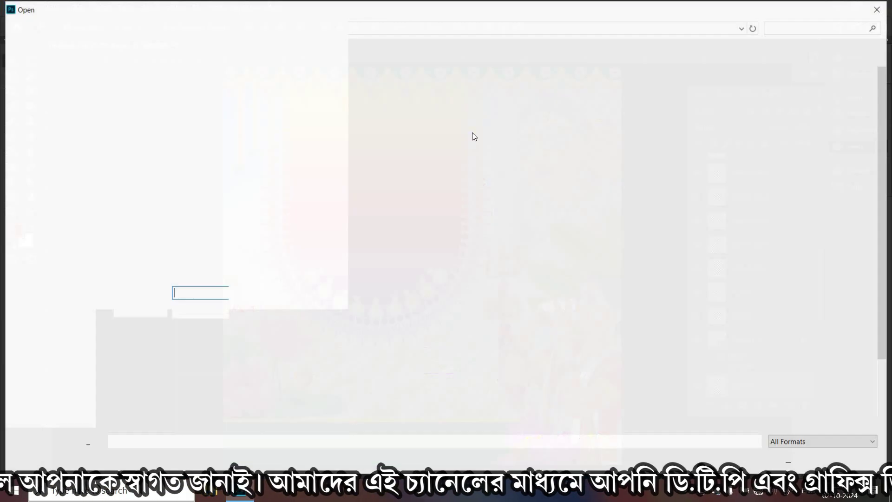
{"action": "scroll", "coordinate": [640, 271], "scroll_direction": "down", "scroll_amount": 1}
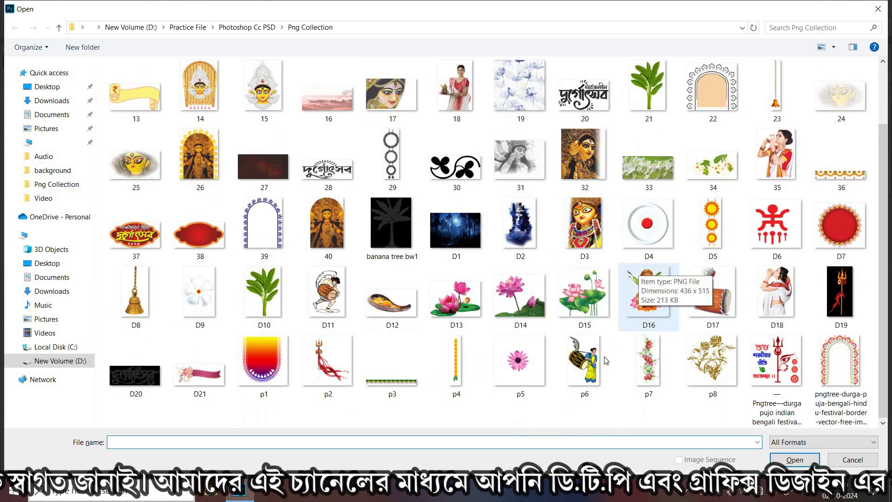
{"action": "double_click", "coordinate": [585, 360]}
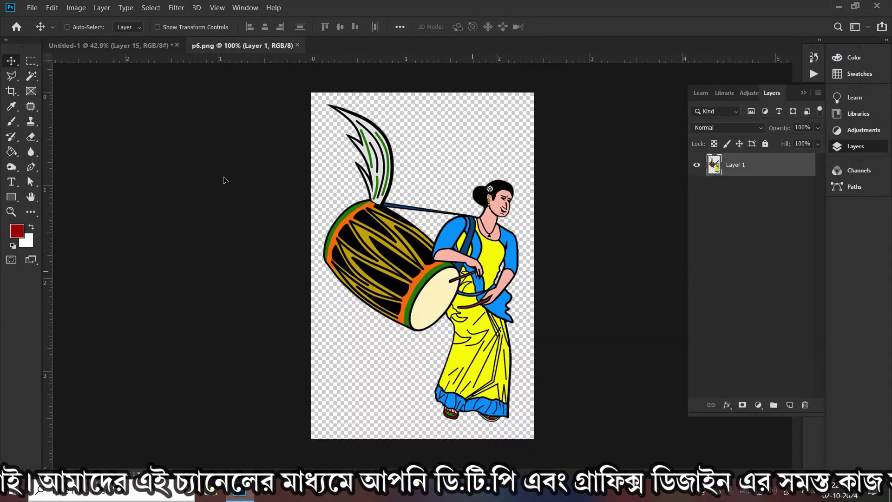
{"action": "mouse_move", "coordinate": [224, 180]}
{"action": "left_mouse_down"}
{"action": "mouse_move", "coordinate": [144, 48]}
{"action": "mouse_move", "coordinate": [280, 328]}
{"action": "mouse_move", "coordinate": [305, 326]}
{"action": "left_mouse_up"}
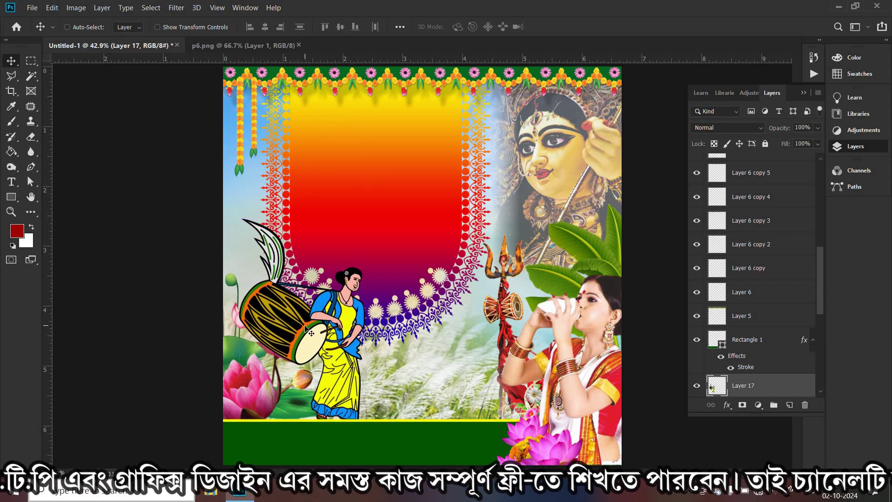
{"action": "key", "text": "ctrl+z"}
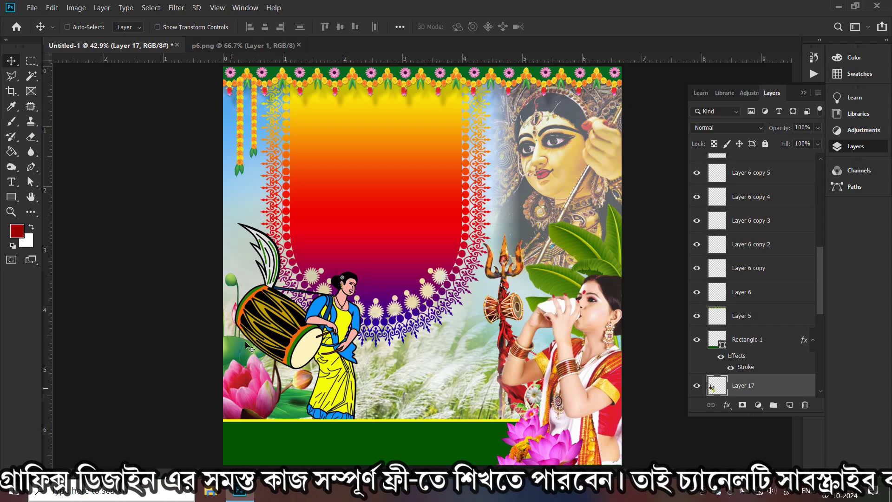
Step: Select the back lotus Layer 16 on the canvas and nudge it slightly down
{"action": "right_click", "coordinate": [239, 344]}
{"action": "left_click", "coordinate": [251, 351]}
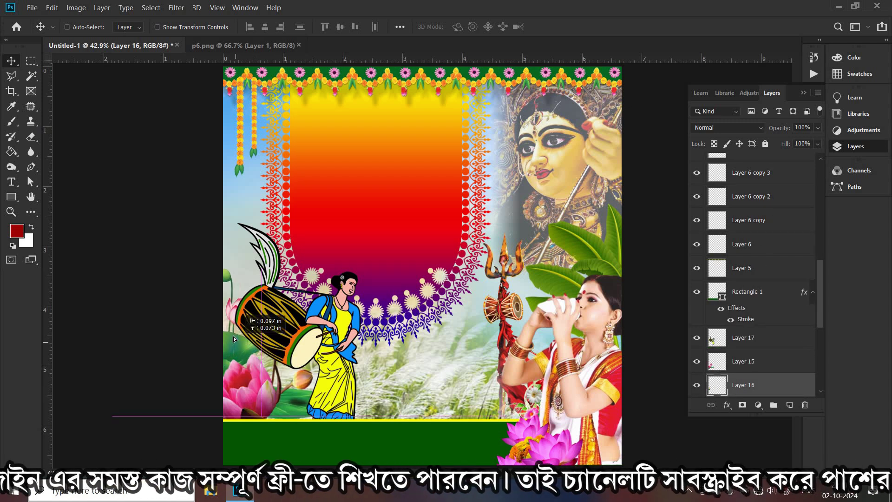
{"action": "left_click_drag", "start_coordinate": [233, 336], "coordinate": [233, 334]}
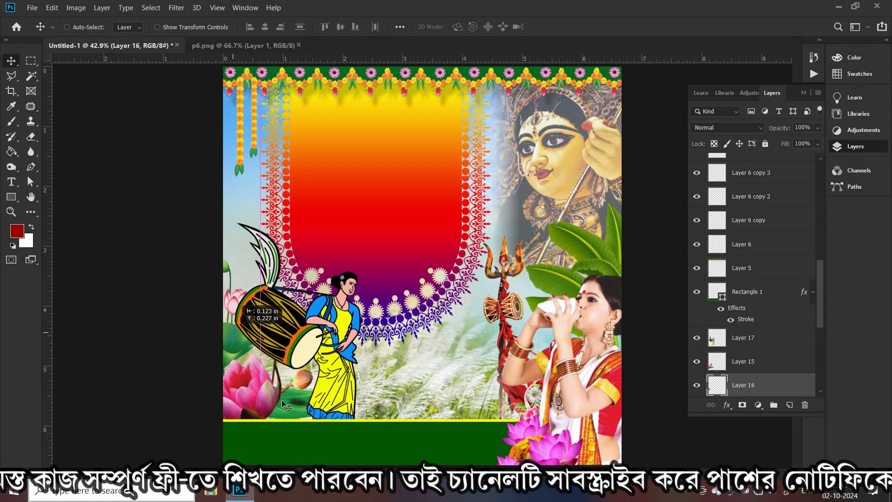
{"action": "left_click_drag", "start_coordinate": [235, 352], "coordinate": [237, 356]}
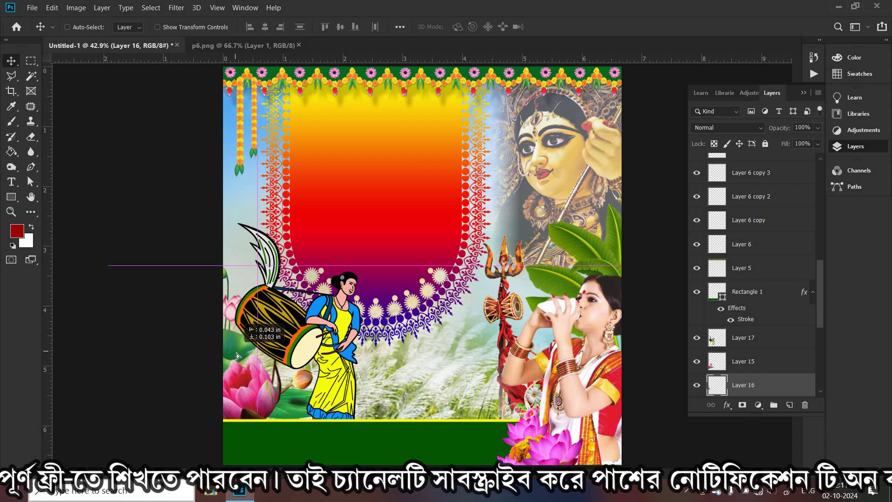
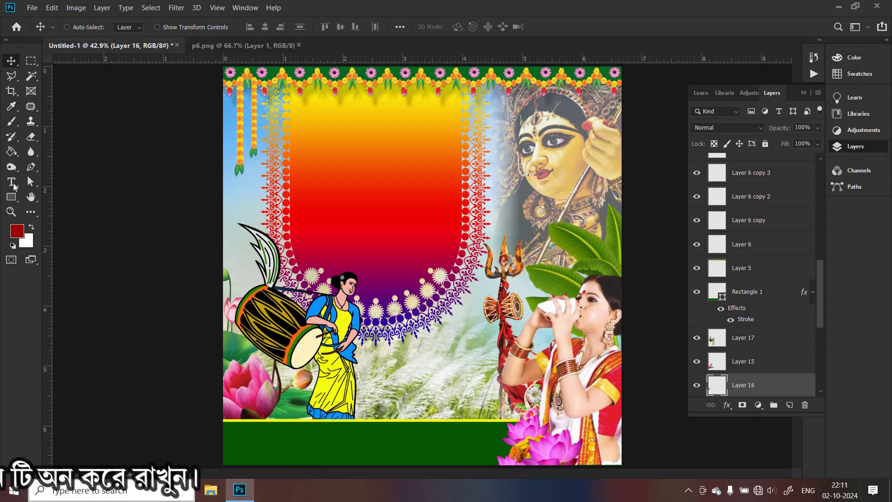
Step: Add a 60 pt dark-blue STM-BNT-Rikta text layer near the arch and start typing সকলকে জানাই in Bengali
{"action": "left_click", "coordinate": [12, 182]}
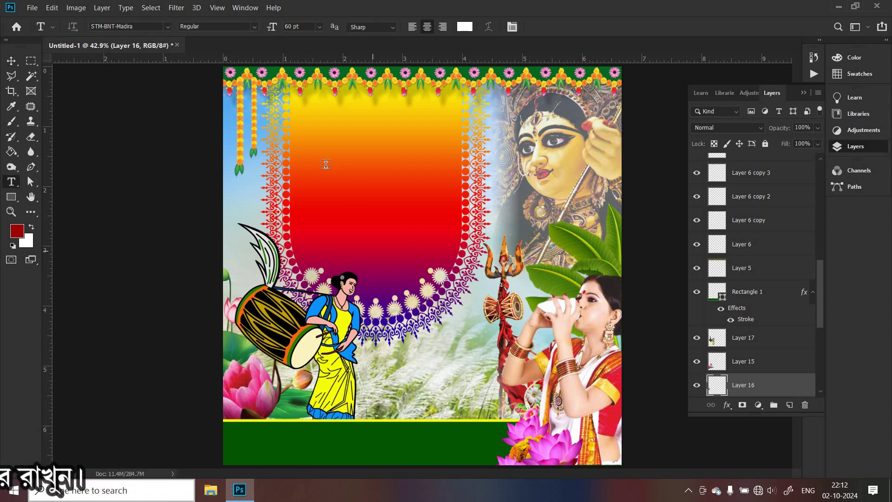
{"action": "key", "text": "ctrl+v"}
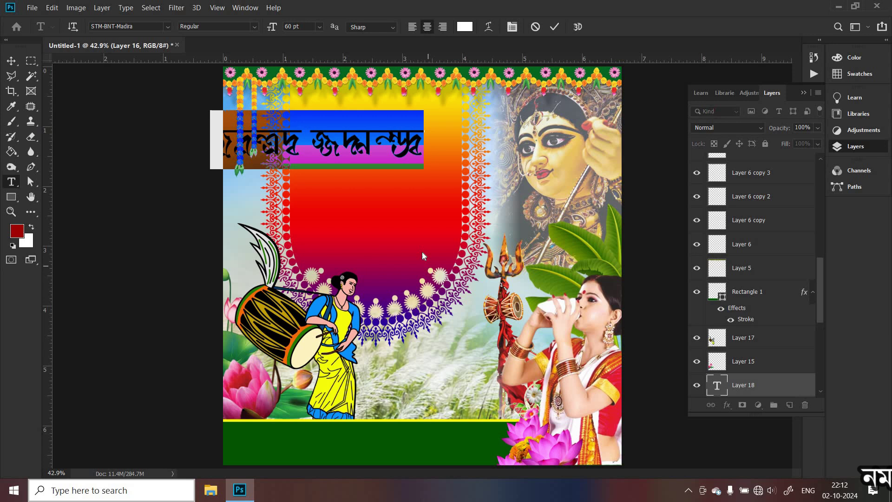
{"action": "left_click_drag", "start_coordinate": [320, 169], "coordinate": [388, 183]}
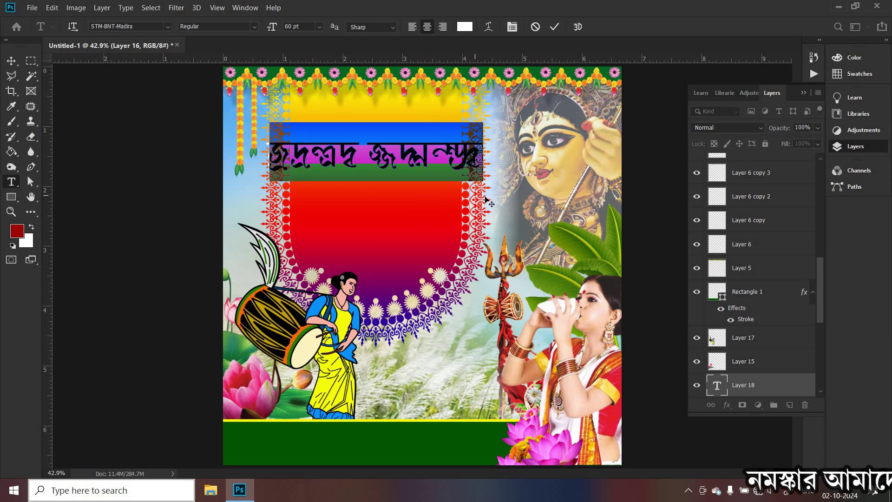
{"action": "left_click", "coordinate": [810, 490]}
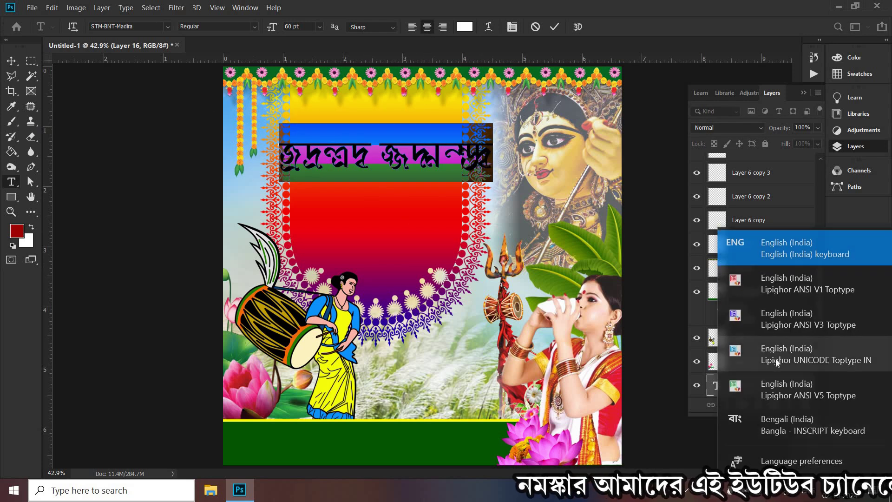
{"action": "left_click", "coordinate": [802, 323]}
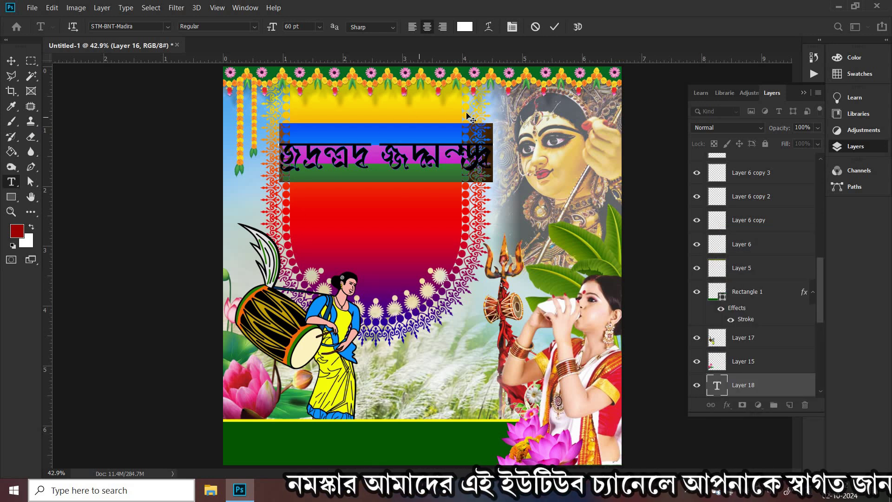
{"action": "key", "text": "BackSpace"}
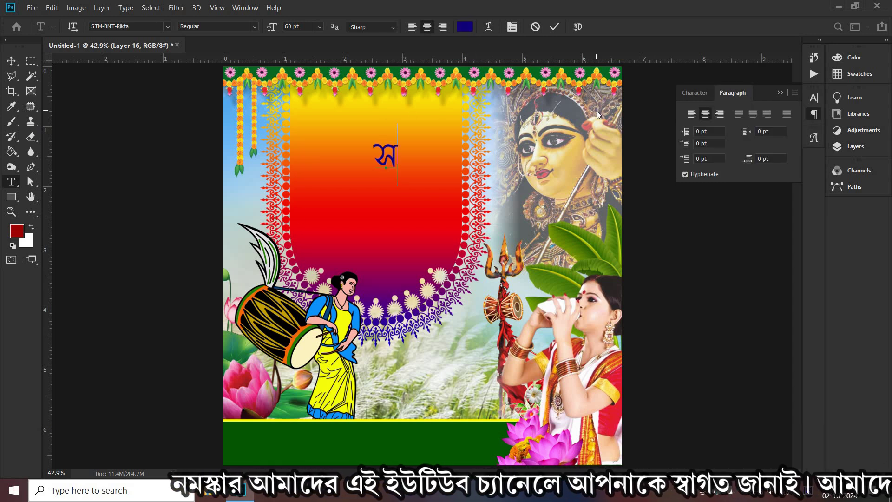
{"action": "type", "text": "কল"}
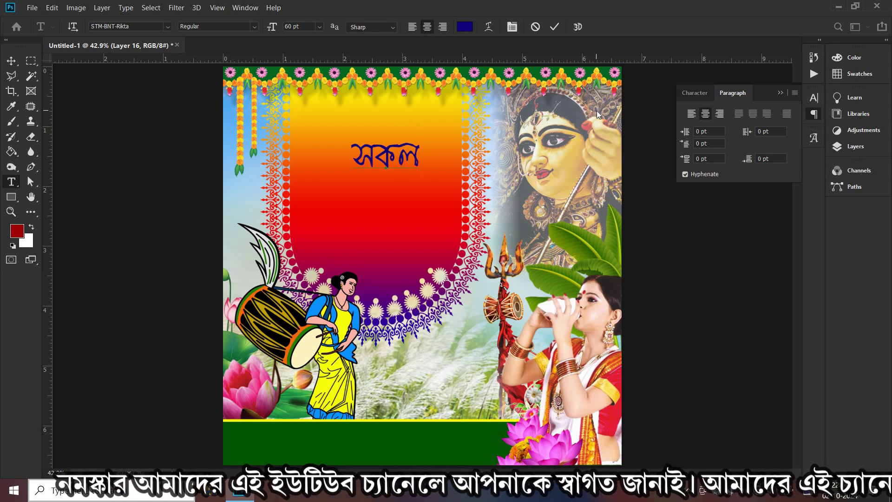
{"action": "type", "text": "কে "}
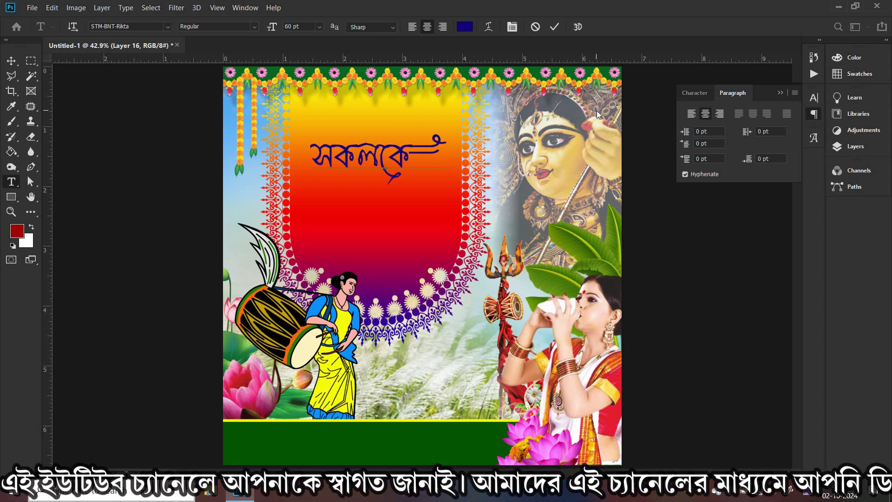
{"action": "type", "text": " জানা"}
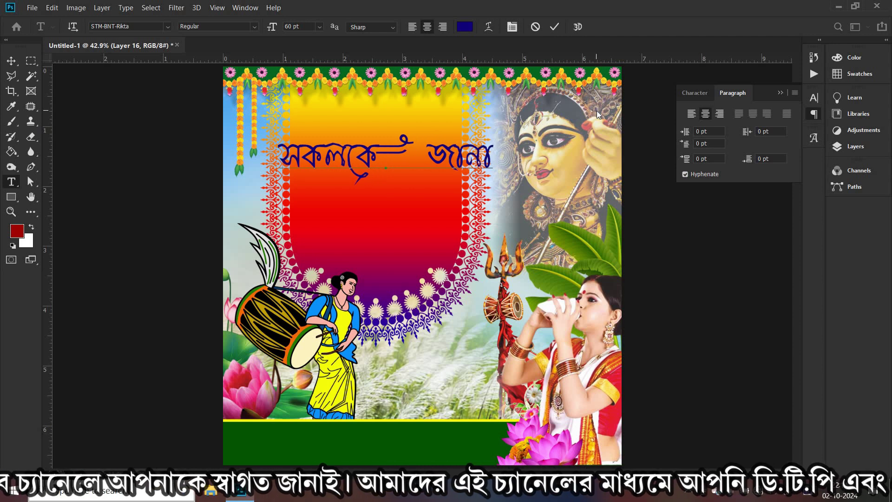
{"action": "type", "text": "ই"}
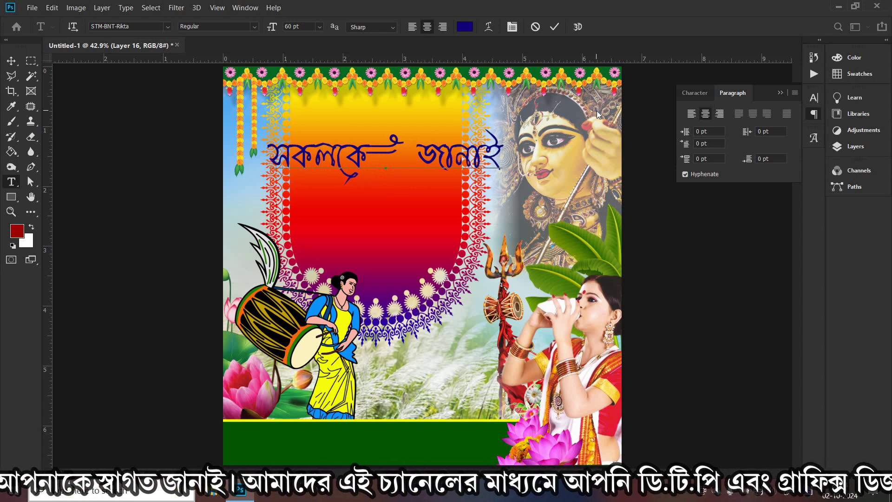
{"action": "type", "text": "ে"}
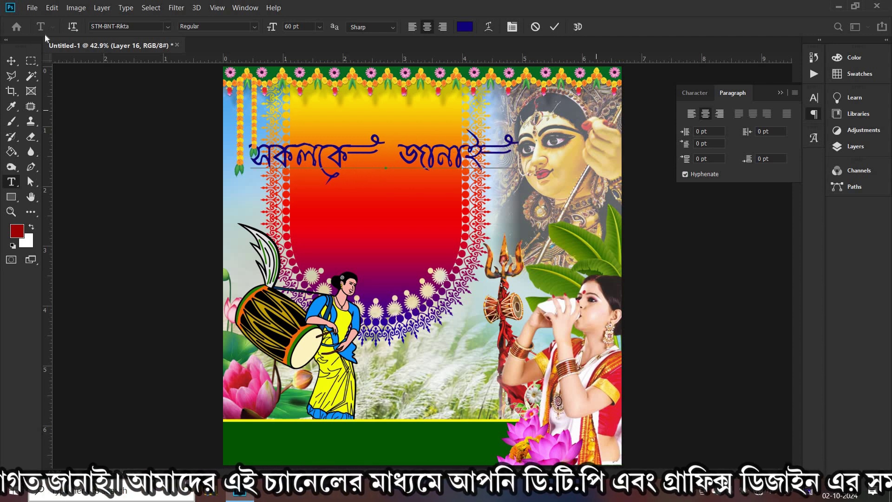
Step: Scale the সকলকে জানাই heading to about 61.5% and centre it at the top of the arch
{"action": "left_click", "coordinate": [16, 62]}
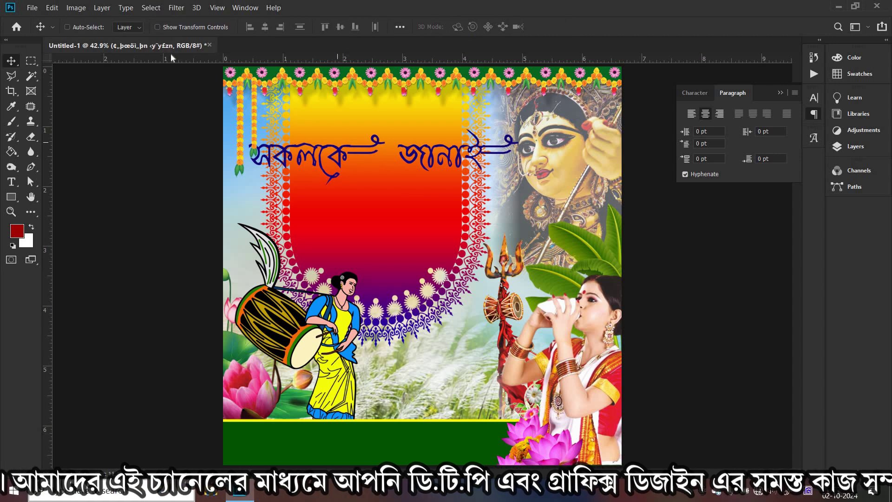
{"action": "left_click", "coordinate": [177, 28]}
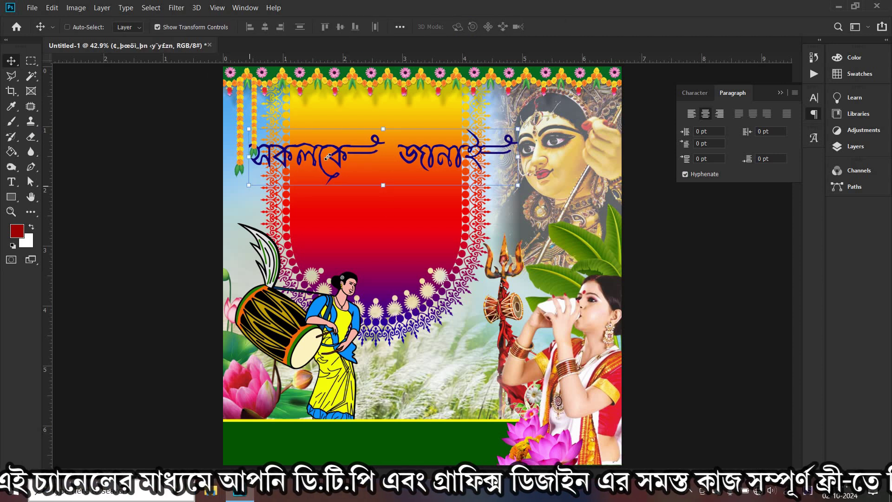
{"action": "left_click_drag", "start_coordinate": [249, 185], "coordinate": [347, 163]}
{"action": "left_click_drag", "start_coordinate": [352, 123], "coordinate": [298, 98]}
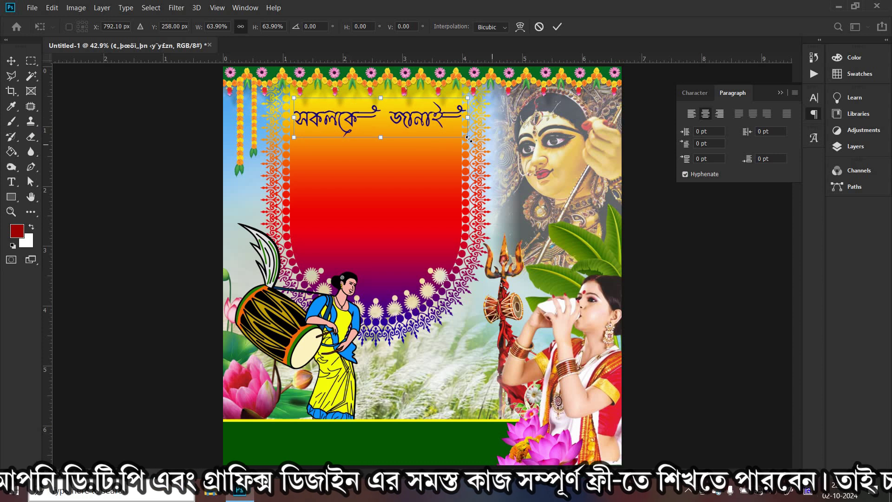
{"action": "left_click_drag", "start_coordinate": [464, 136], "coordinate": [462, 136]}
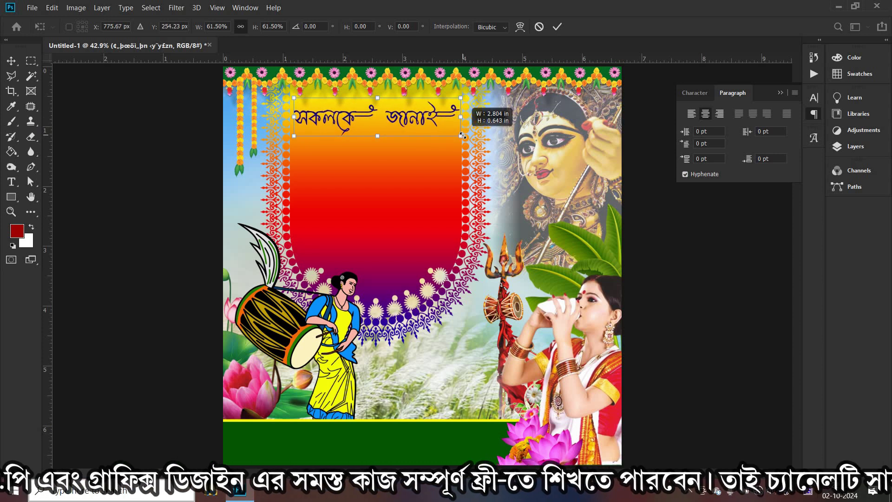
{"action": "key", "text": "Return"}
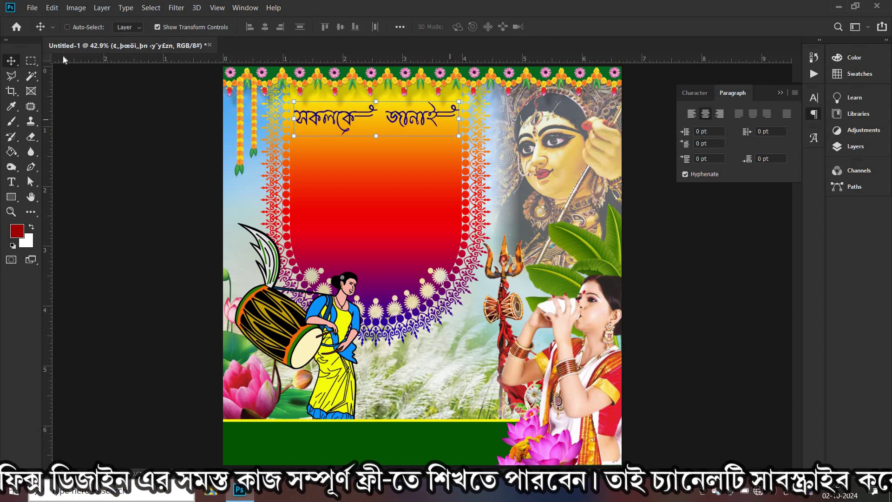
{"action": "left_click_drag", "start_coordinate": [422, 120], "coordinate": [421, 122]}
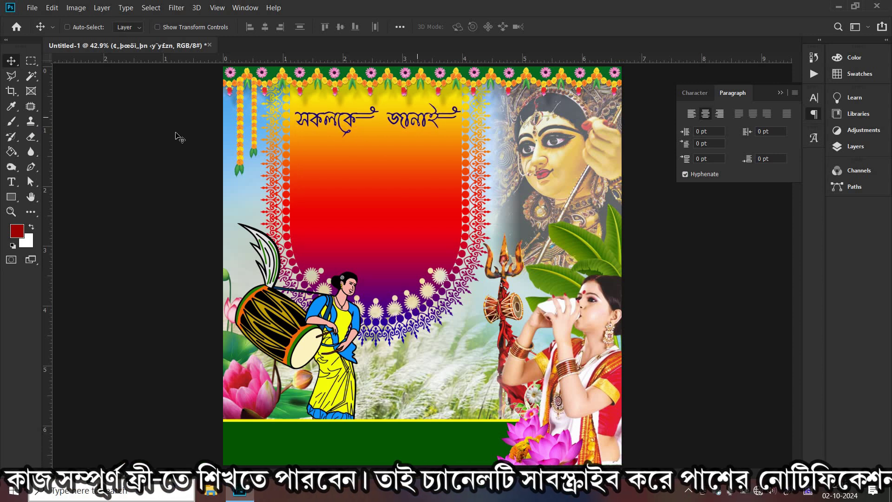
Step: Type শুভ in dark blue and place it just below the heading
{"action": "left_click", "coordinate": [11, 182]}
{"action": "left_click", "coordinate": [322, 197]}
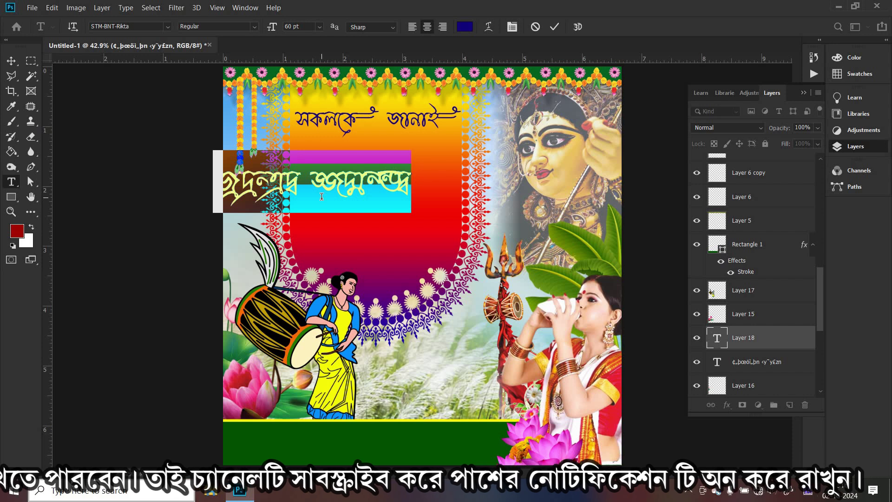
{"action": "type", "text": "শু"}
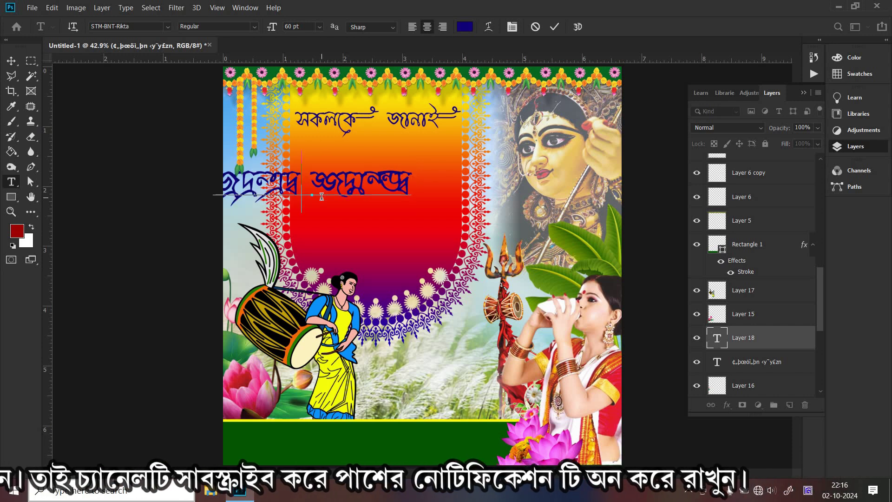
{"action": "type", "text": "ভ"}
{"action": "left_click_drag", "start_coordinate": [383, 231], "coordinate": [426, 207]}
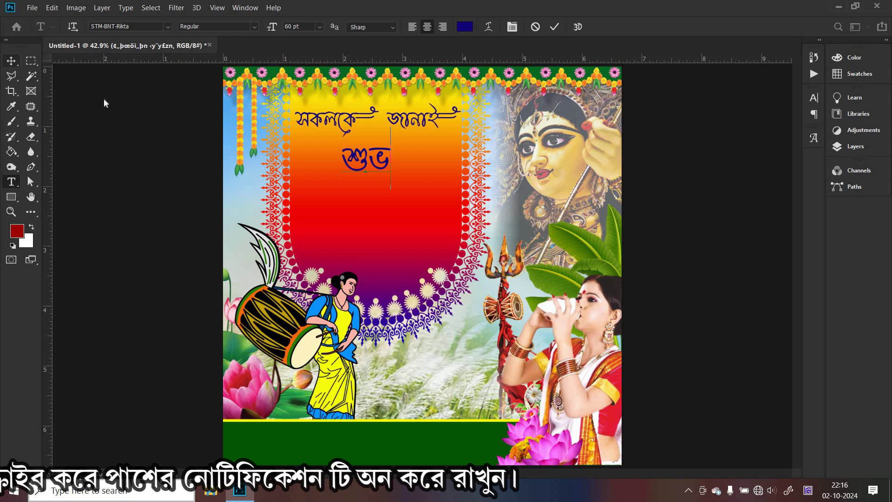
{"action": "left_click", "coordinate": [11, 60]}
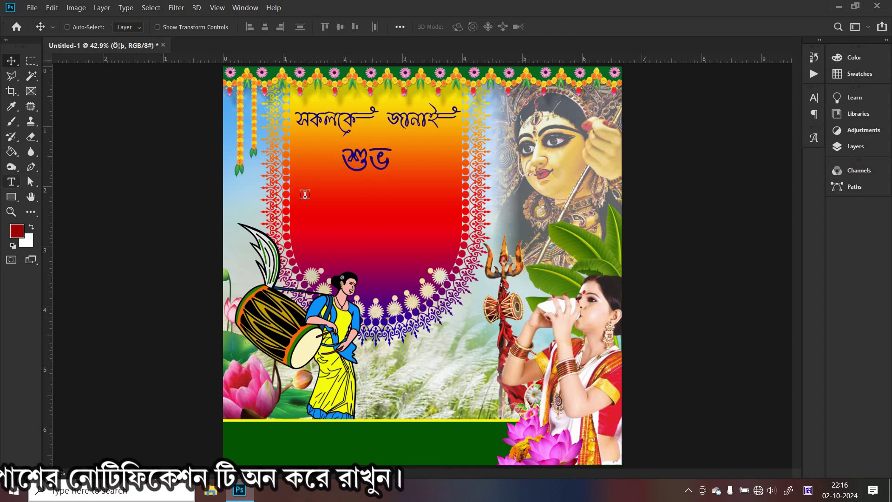
Step: Duplicate the শুভ line lower down, retype the copy as শারদীয়া, and centre it
{"action": "key", "text": "t"}
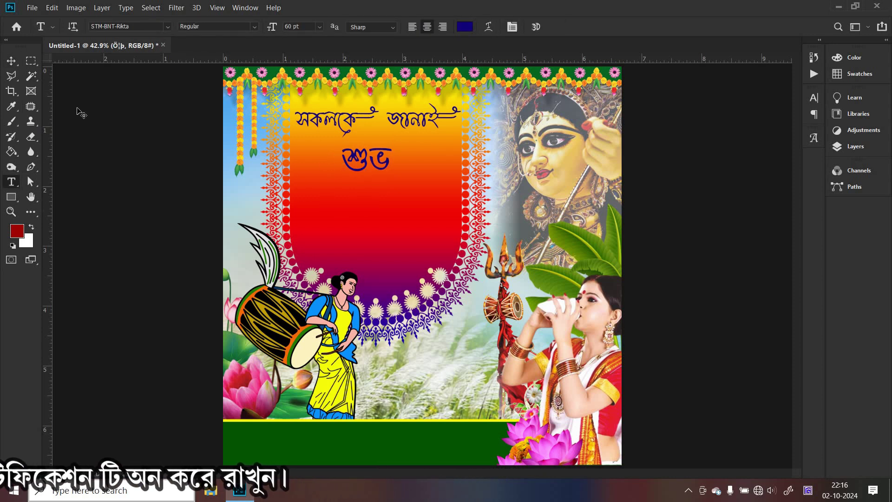
{"action": "key", "text": "v"}
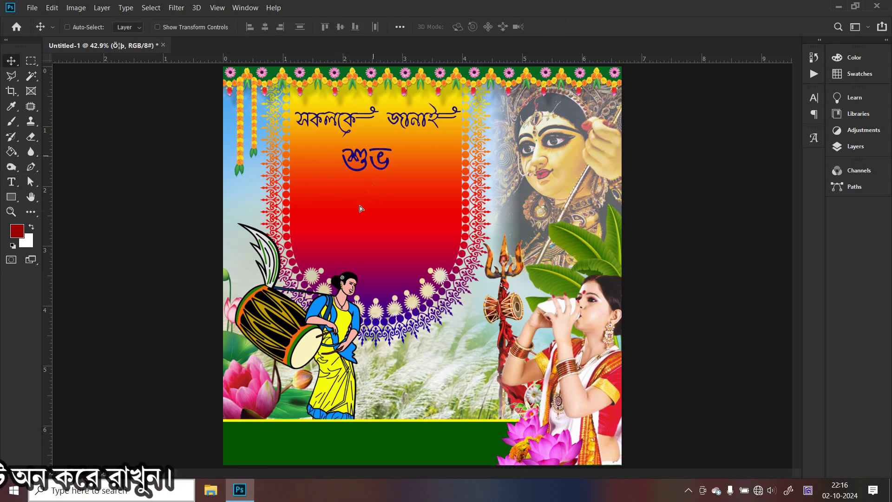
{"action": "left_click_drag", "start_coordinate": [362, 160], "coordinate": [344, 202]}
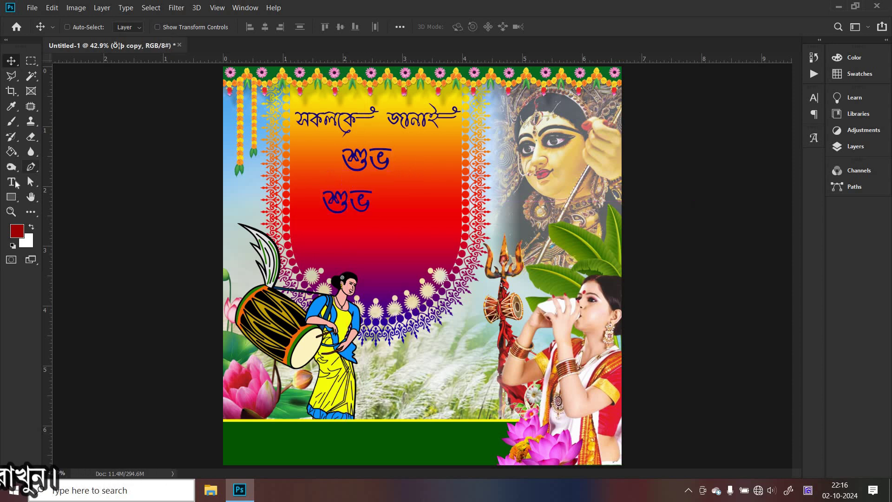
{"action": "left_click", "coordinate": [13, 183]}
{"action": "double_click", "coordinate": [345, 202]}
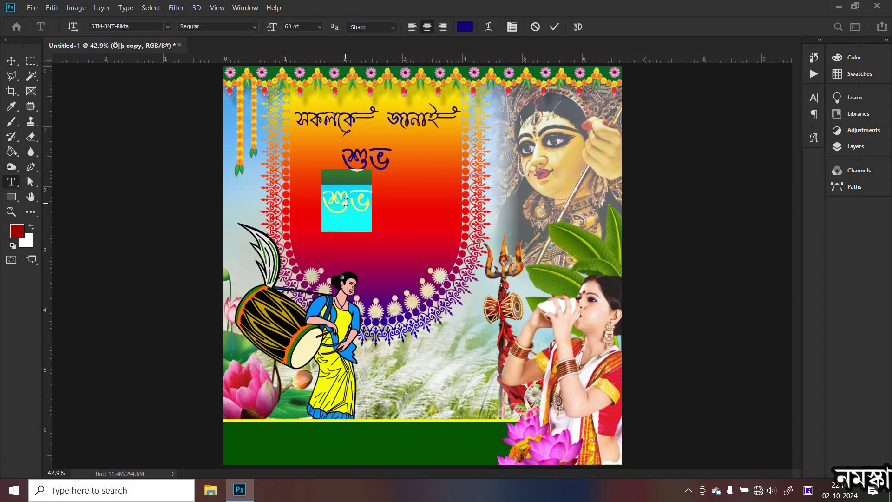
{"action": "type", "text": "শু"}
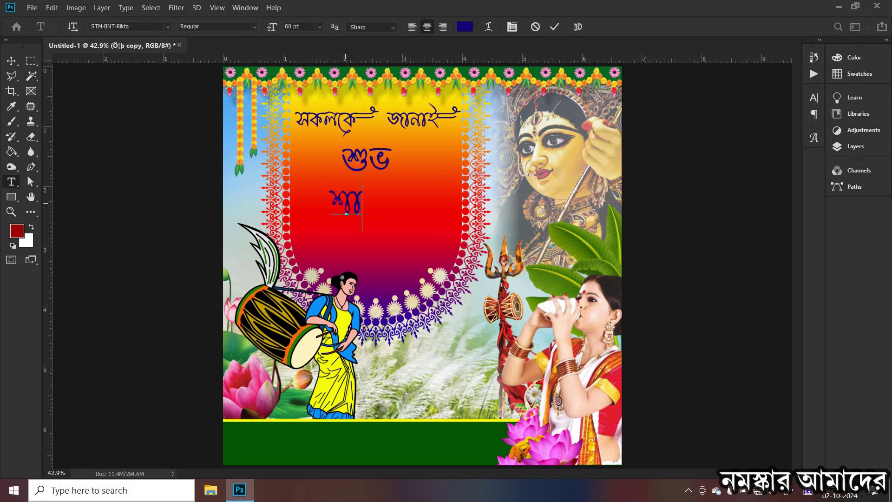
{"action": "type", "text": "র"}
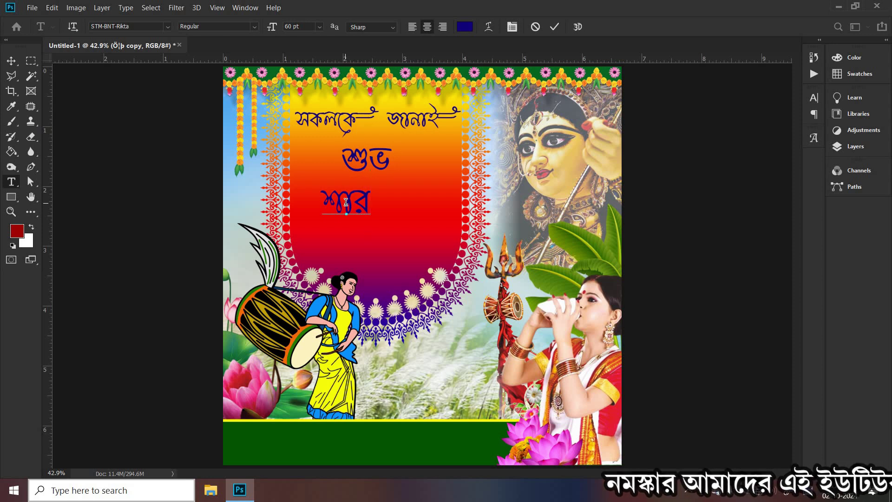
{"action": "type", "text": "দী"}
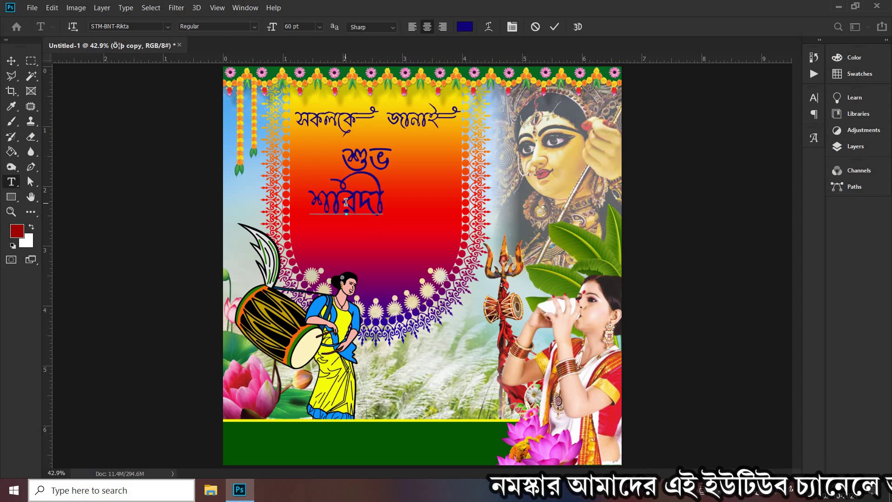
{"action": "type", "text": "য়"}
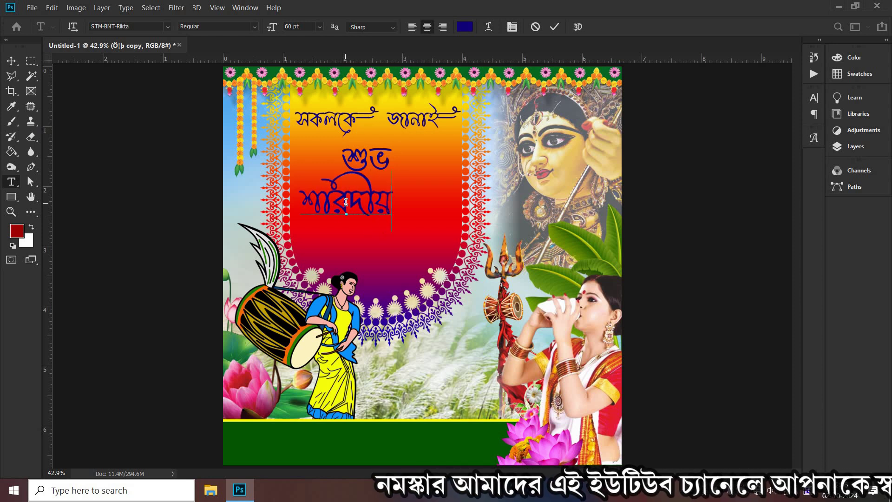
{"action": "type", "text": "া"}
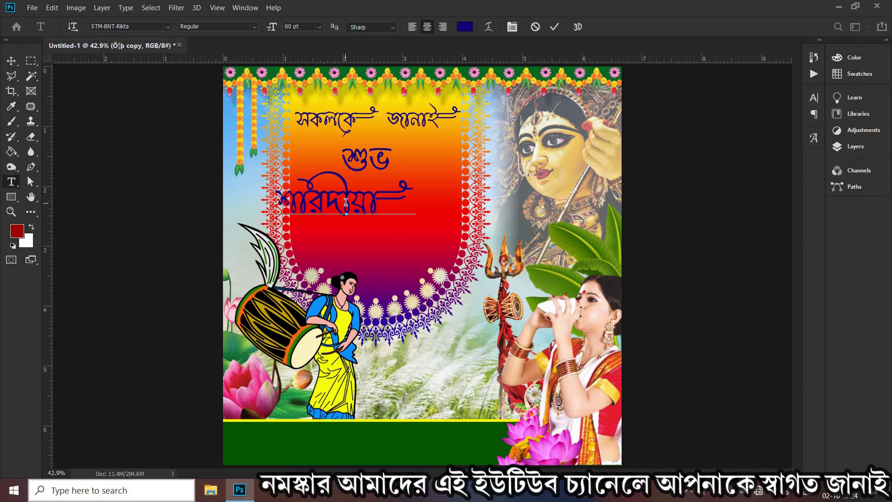
{"action": "left_click_drag", "start_coordinate": [421, 255], "coordinate": [449, 258]}
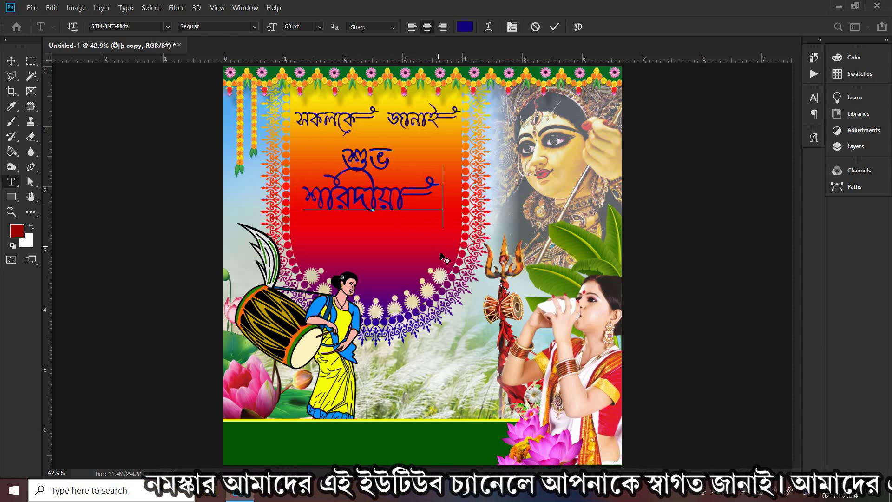
Step: Duplicate the শারদীয়া line below itself and retype the copy as প্রীতি ও শুভেচ্ছা
{"action": "left_click", "coordinate": [11, 60]}
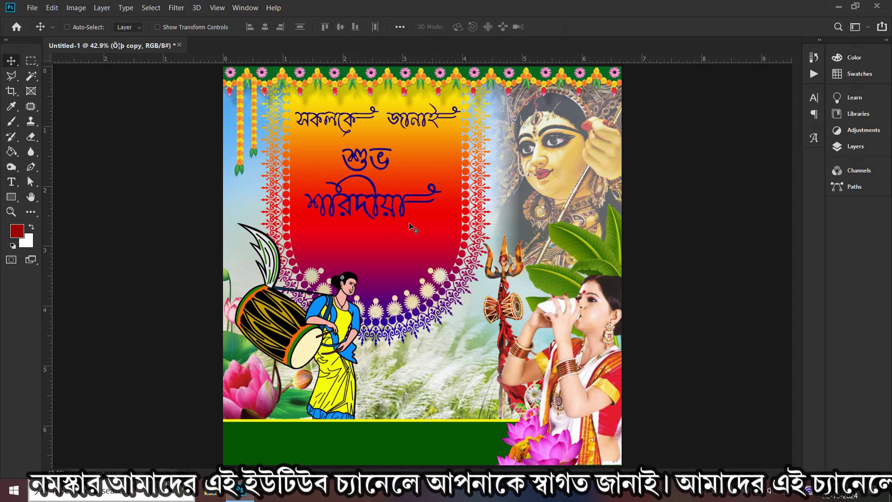
{"action": "left_click_drag", "start_coordinate": [396, 246], "coordinate": [398, 291]}
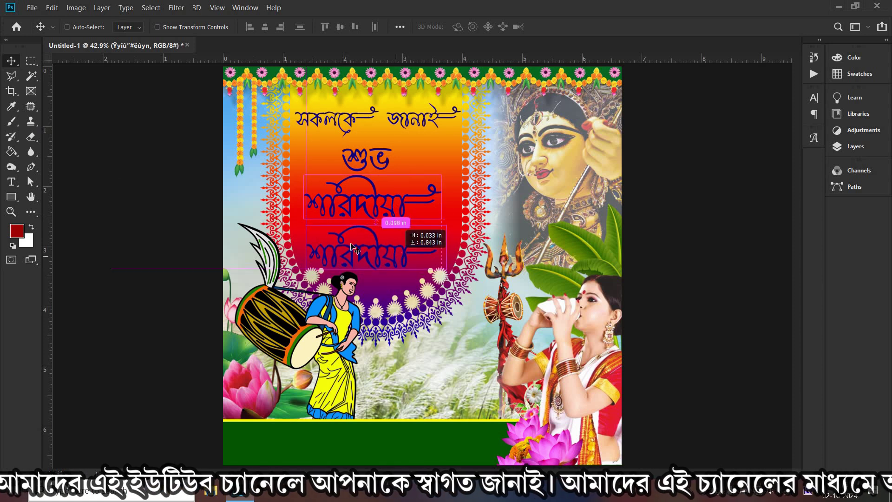
{"action": "key", "text": "t"}
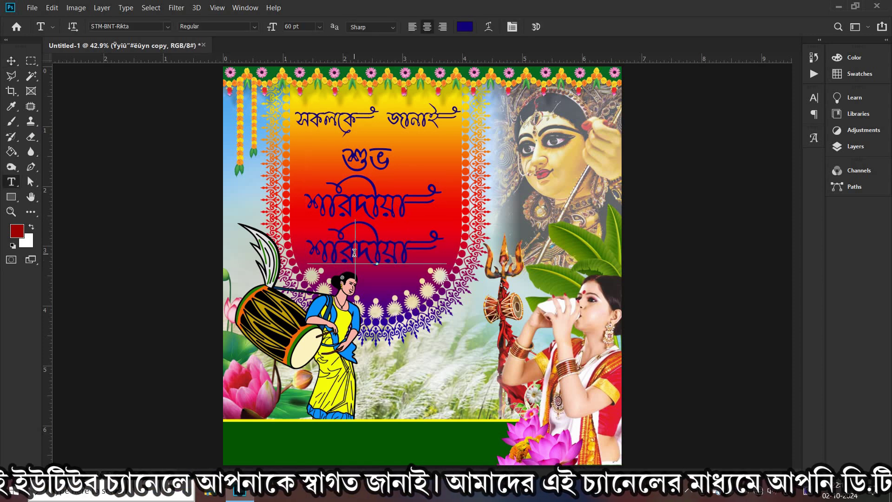
{"action": "double_click", "coordinate": [354, 252]}
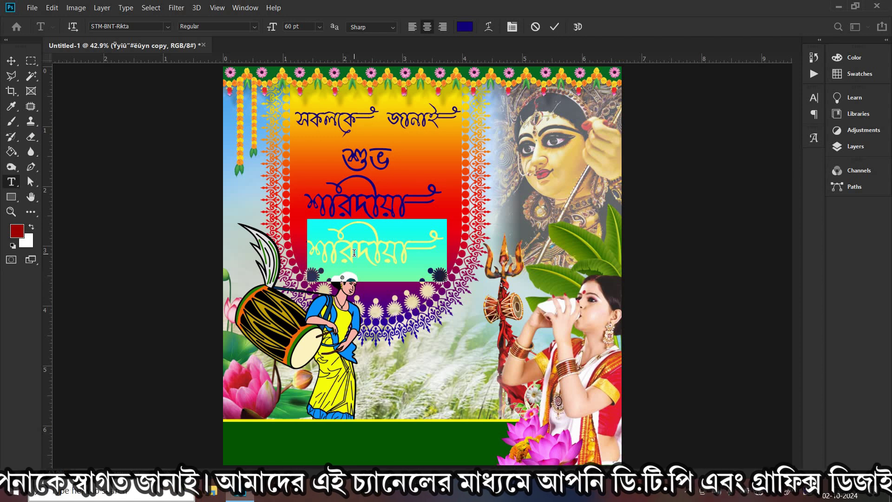
{"action": "left_click", "coordinate": [354, 252]}
{"action": "type", "text": "প্র"}
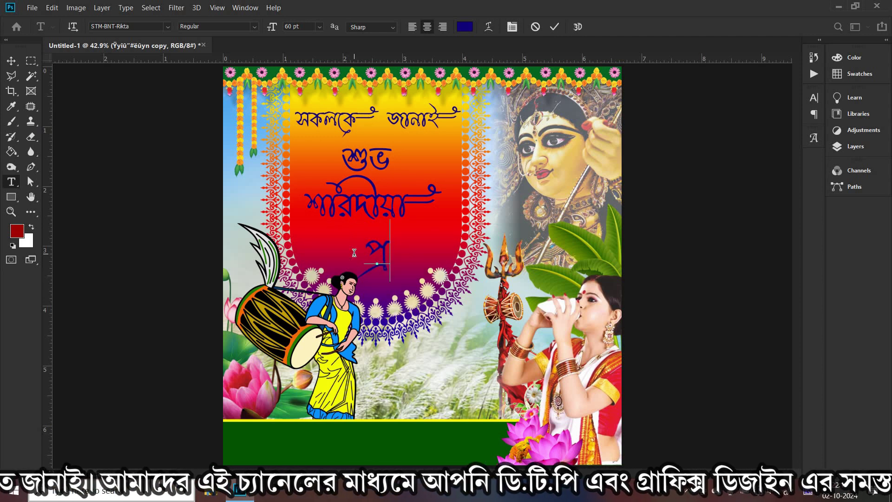
{"action": "type", "text": "ীতি"}
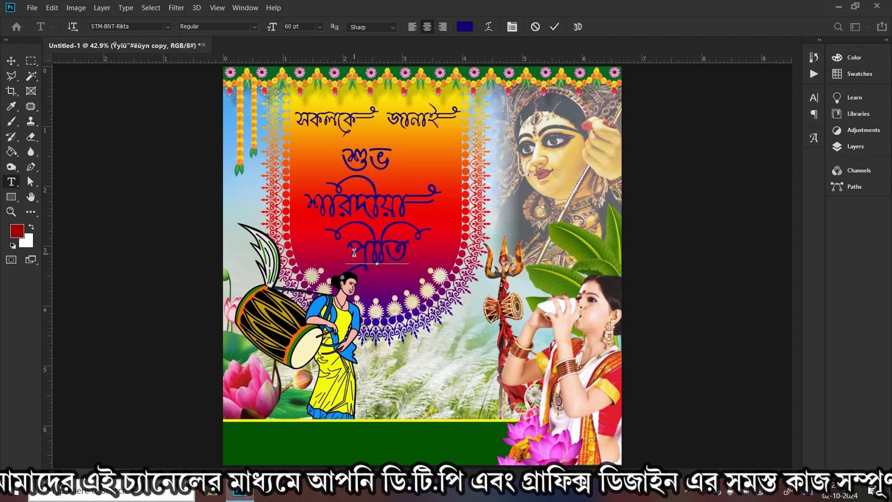
{"action": "type", "text": "ি"}
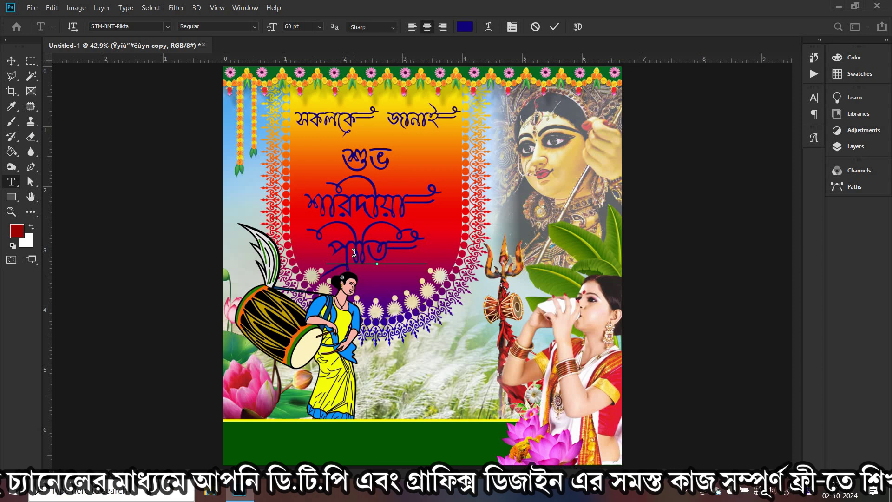
{"action": "type", "text": " ও শ"}
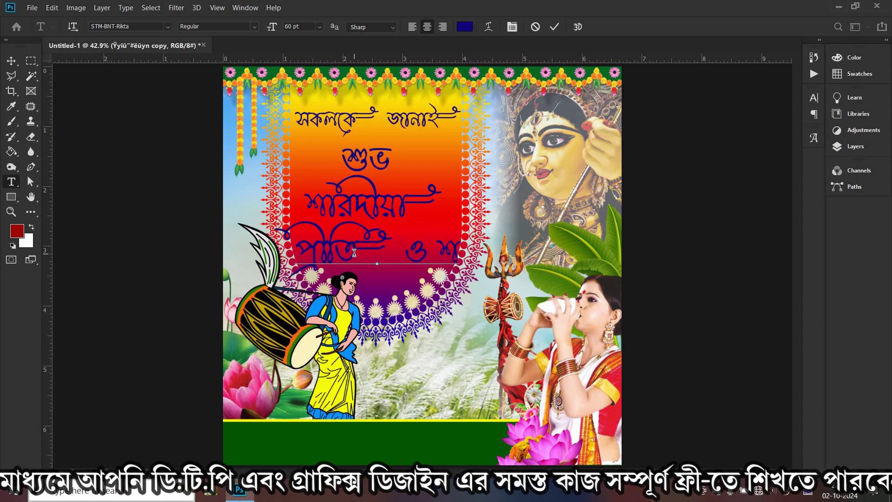
{"action": "type", "text": "ু"}
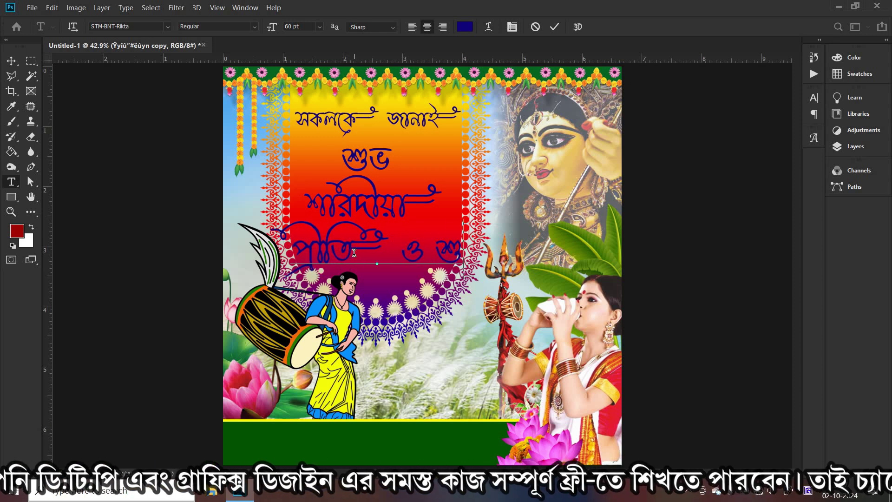
{"action": "type", "text": "ভেচ"}
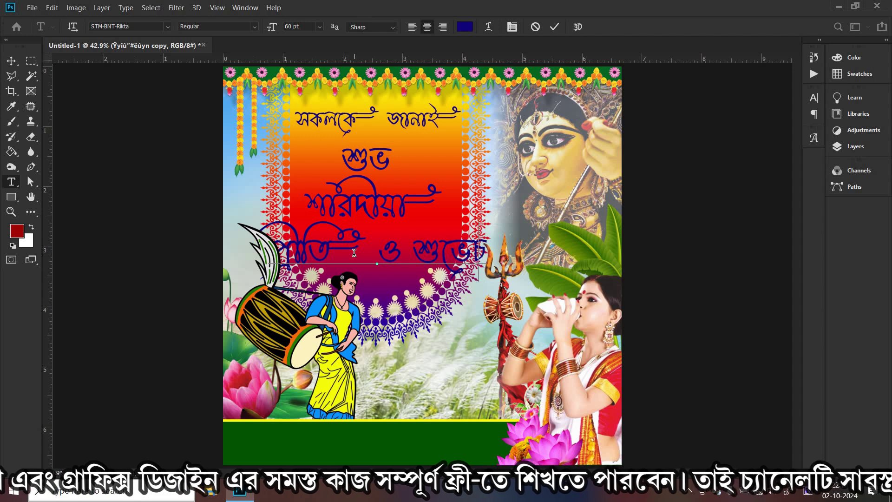
{"action": "type", "text": "্ছ"}
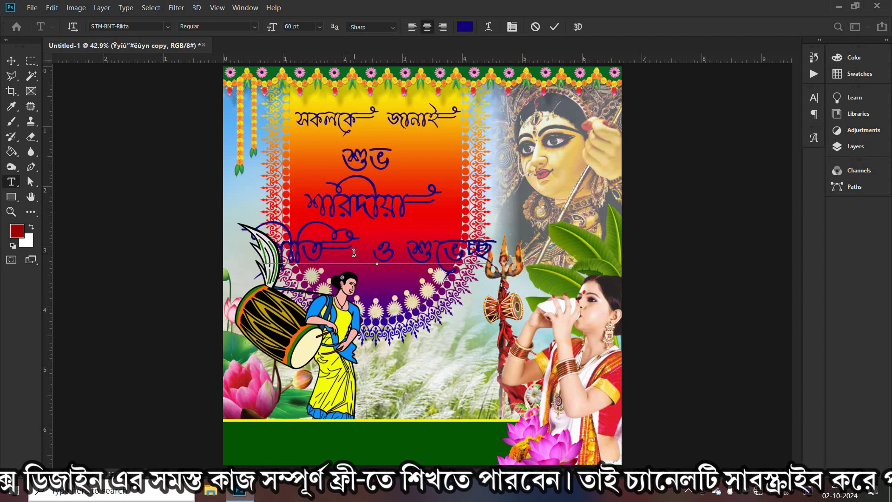
{"action": "type", "text": "া"}
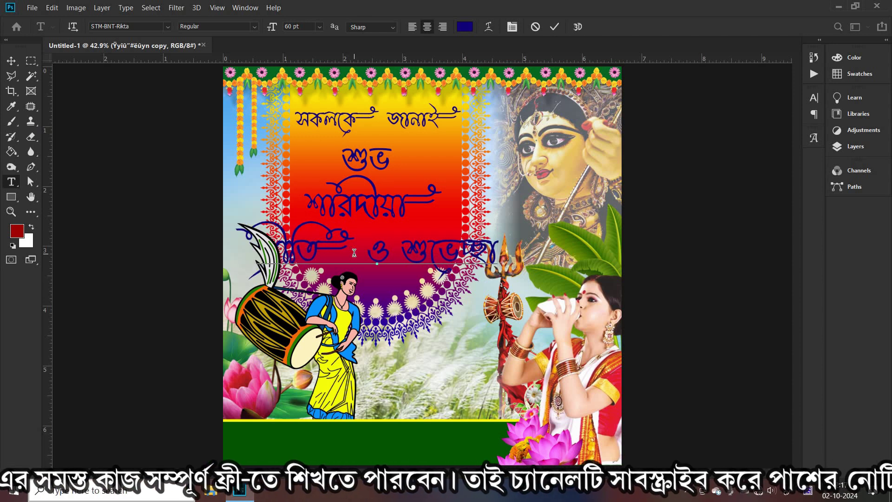
{"action": "type", "text": "।"}
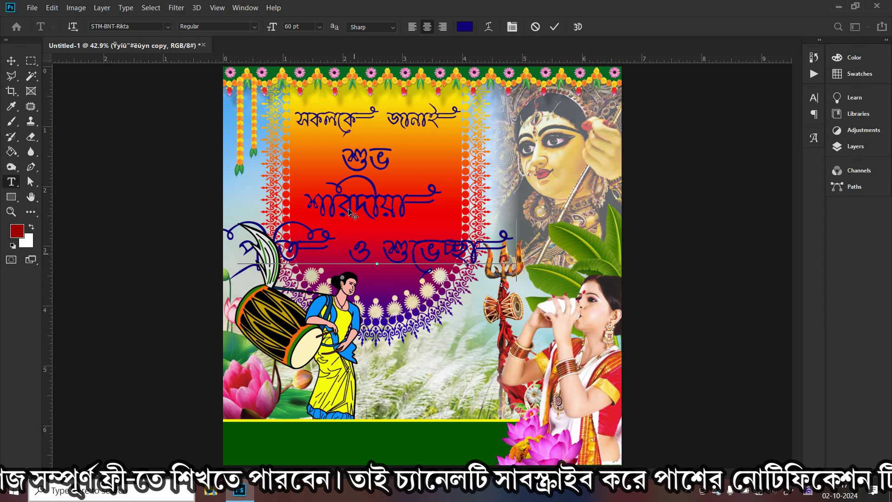
Step: Move the প্রীতি ও শুভেচ্ছা line and scale it down to about 55.5%
{"action": "left_click", "coordinate": [11, 61]}
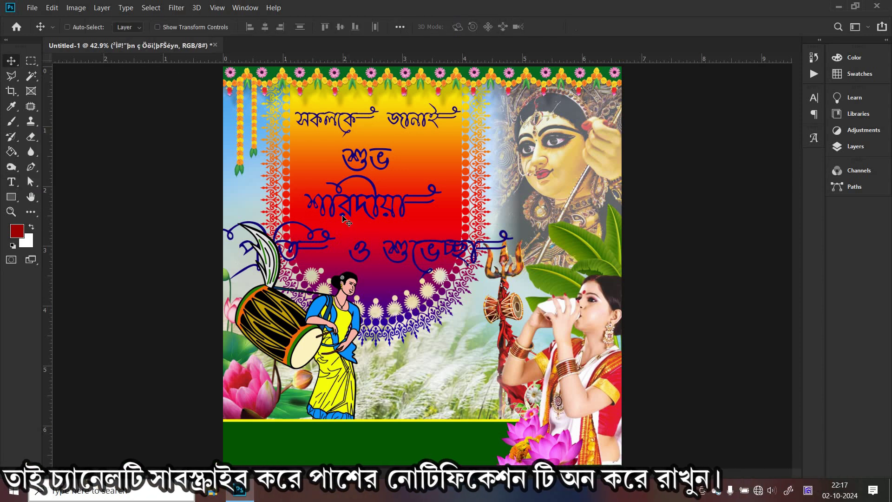
{"action": "left_click_drag", "start_coordinate": [347, 221], "coordinate": [410, 225]}
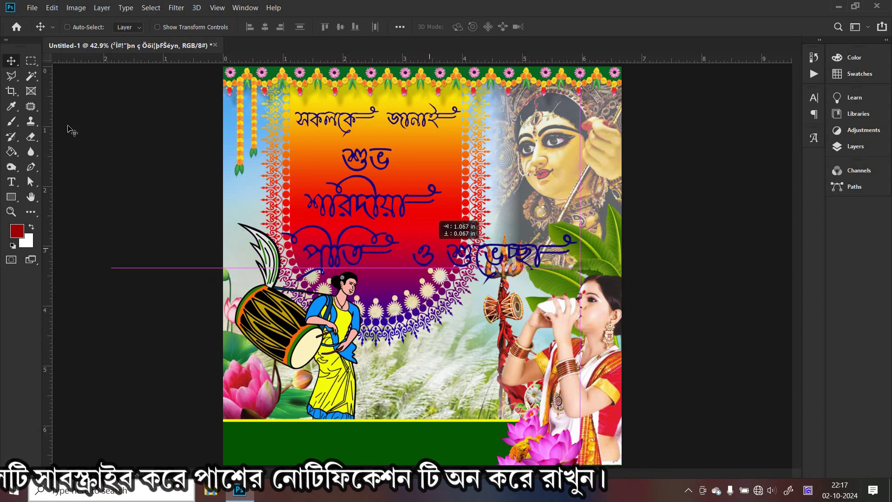
{"action": "left_click", "coordinate": [157, 27]}
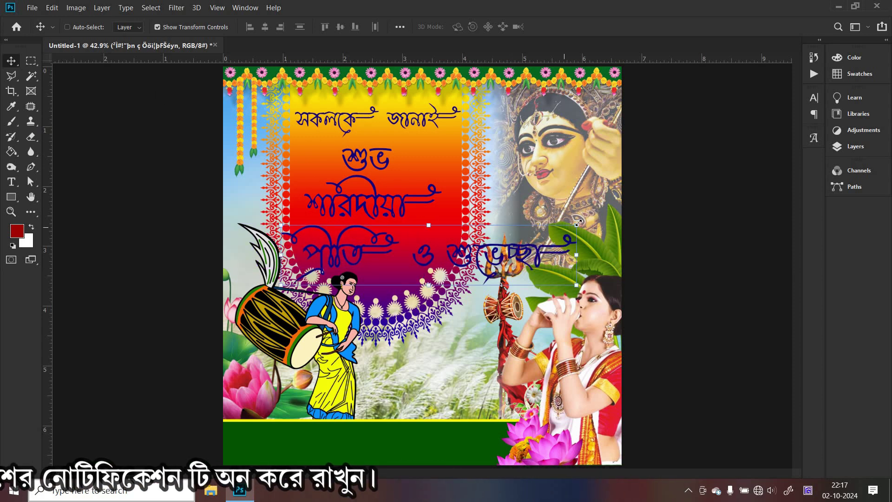
{"action": "mouse_move", "coordinate": [576, 225]}
{"action": "left_mouse_down"}
{"action": "mouse_move", "coordinate": [456, 249]}
{"action": "mouse_move", "coordinate": [434, 236]}
{"action": "left_mouse_up"}
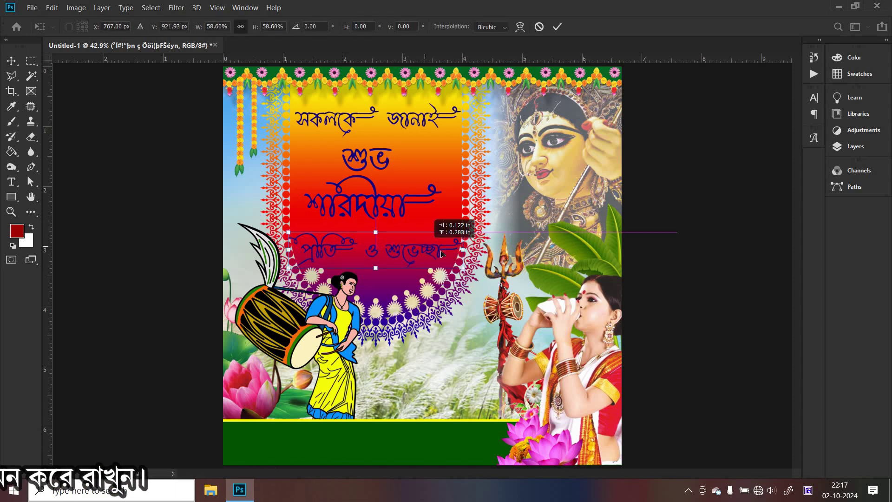
{"action": "left_click_drag", "start_coordinate": [460, 267], "coordinate": [433, 251]}
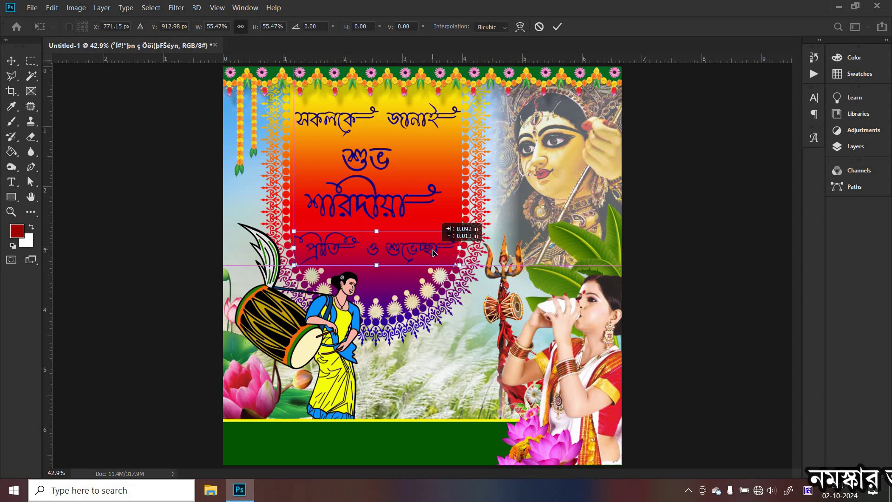
{"action": "key", "text": "Return"}
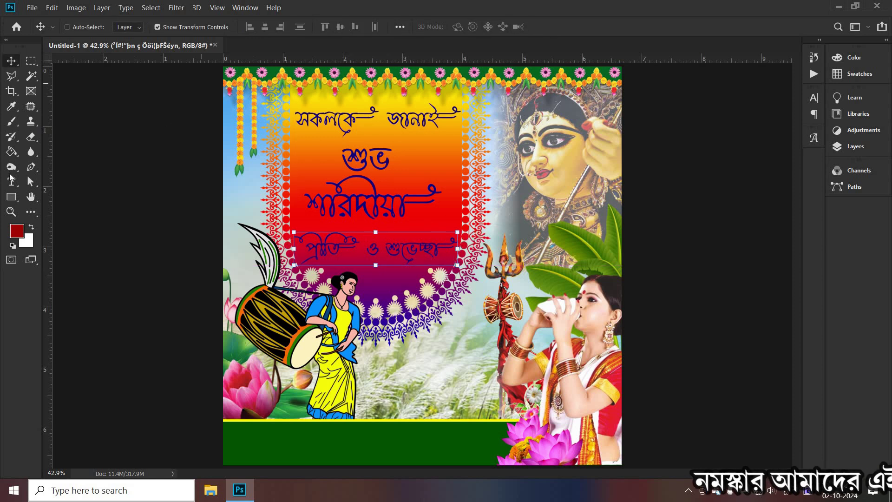
Step: Make the প্রীতি ও শুভেচ্ছা text Bold and colour it white (ffffff)
{"action": "left_click", "coordinate": [14, 181]}
{"action": "left_click_drag", "start_coordinate": [304, 248], "coordinate": [459, 251]}
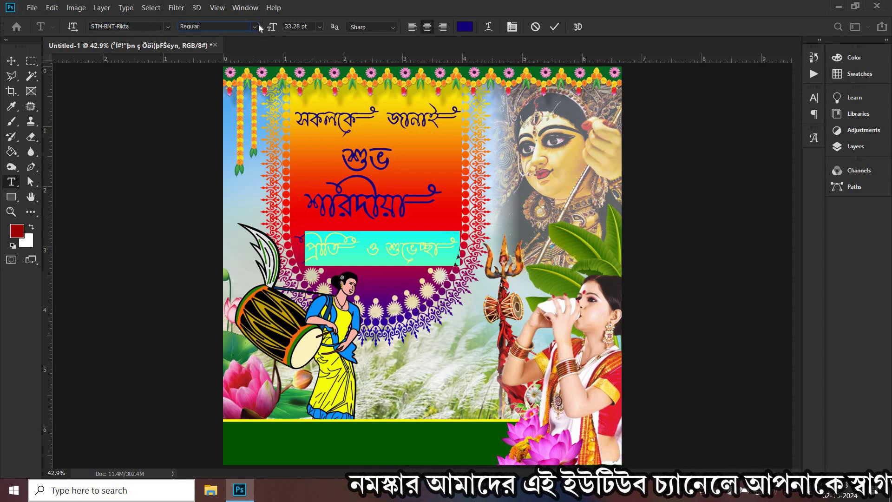
{"action": "left_click", "coordinate": [256, 27]}
{"action": "left_click", "coordinate": [191, 57]}
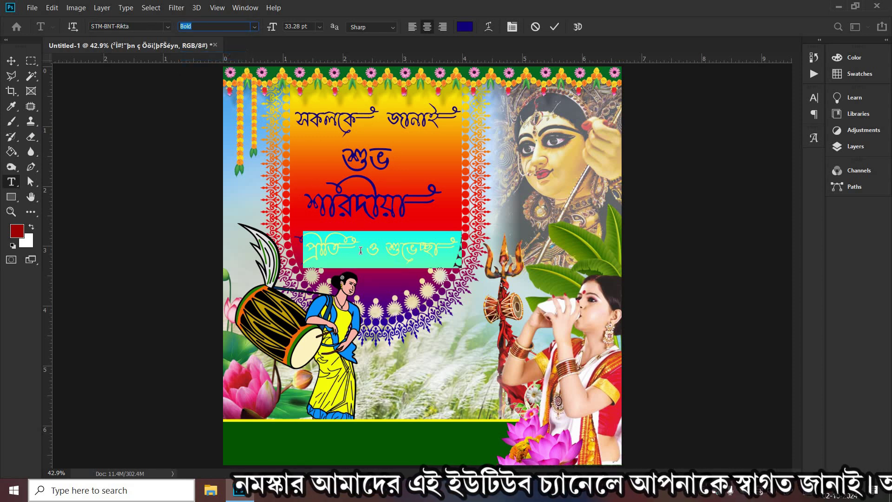
{"action": "left_click", "coordinate": [360, 250]}
{"action": "triple_click", "coordinate": [352, 250]}
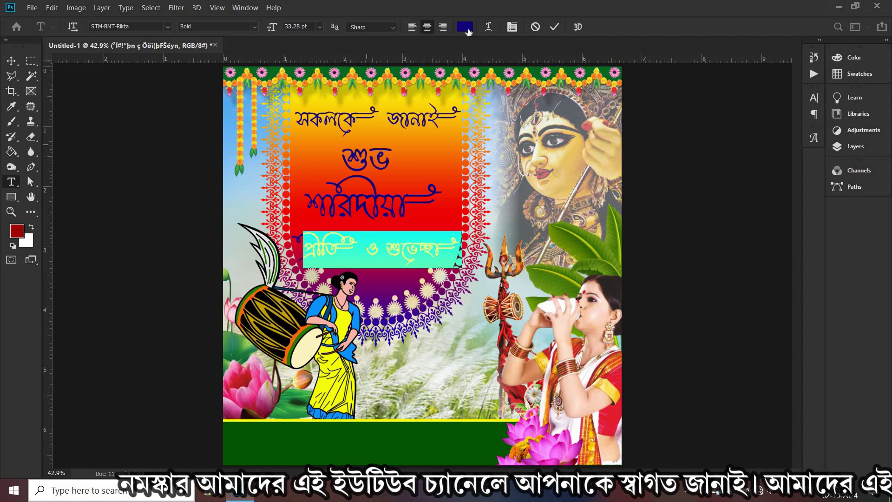
{"action": "left_click", "coordinate": [464, 26]}
{"action": "type", "text": "ffffff"}
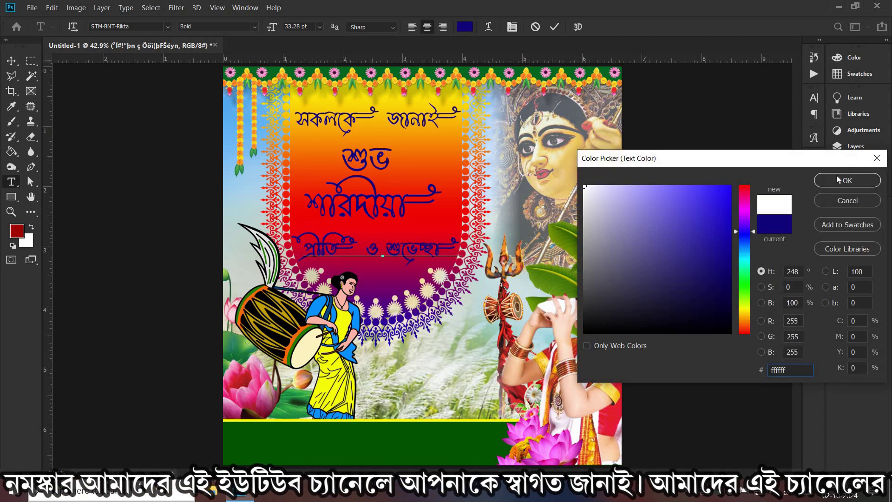
{"action": "key", "text": "Return"}
{"action": "left_click", "coordinate": [11, 60]}
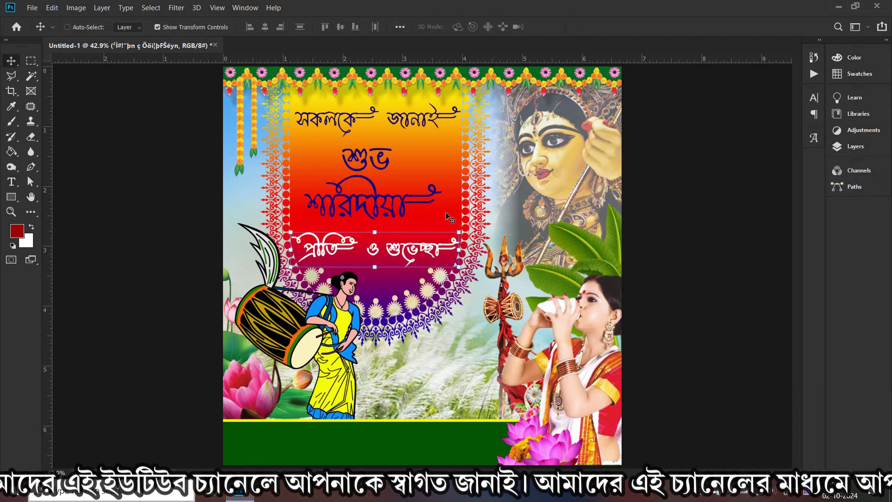
{"action": "left_click", "coordinate": [849, 150]}
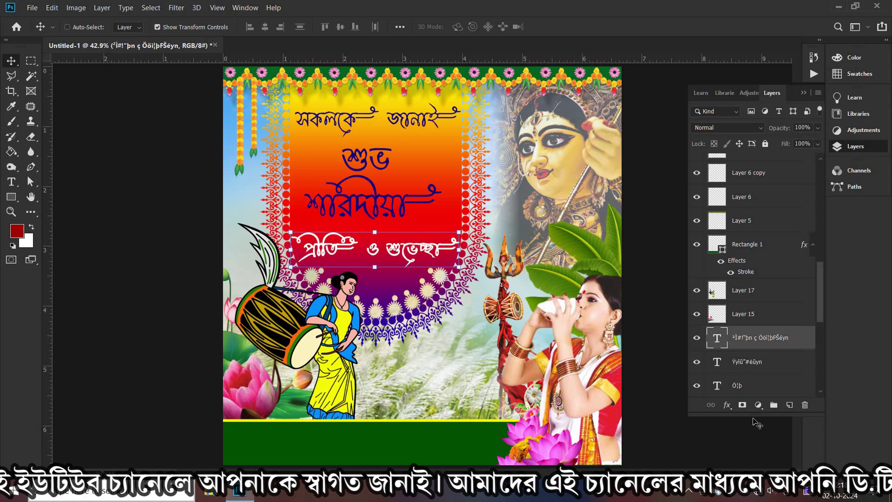
Step: Give the প্রীতি ও শুভেচ্ছা line a drop shadow with 6 px distance and 7 px size
{"action": "left_click", "coordinate": [727, 405]}
{"action": "left_click", "coordinate": [749, 398]}
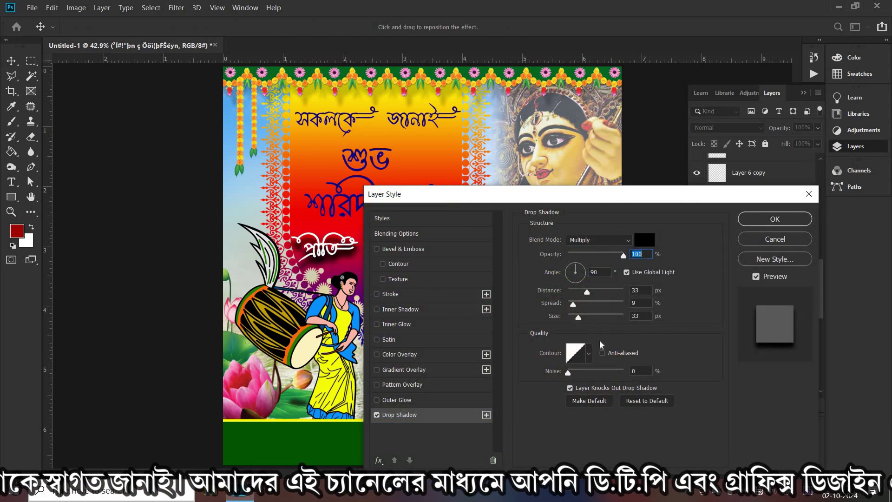
{"action": "left_click_drag", "start_coordinate": [575, 320], "coordinate": [574, 320]}
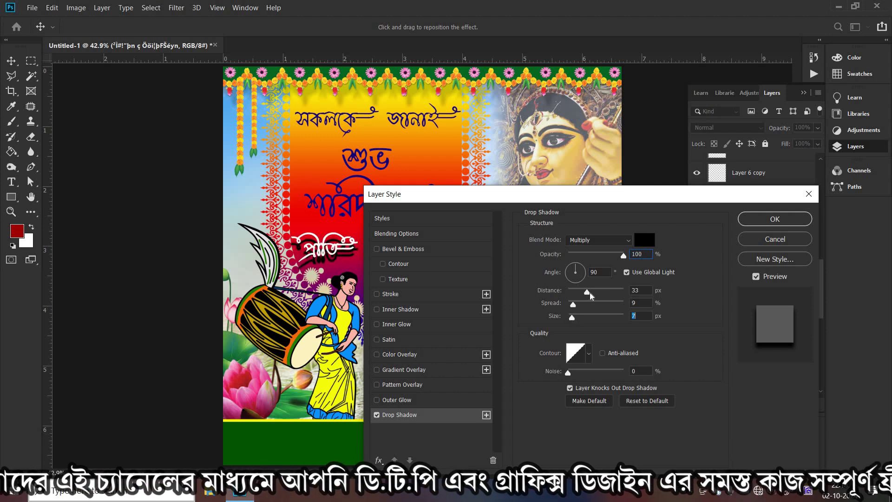
{"action": "left_click_drag", "start_coordinate": [590, 292], "coordinate": [573, 292]}
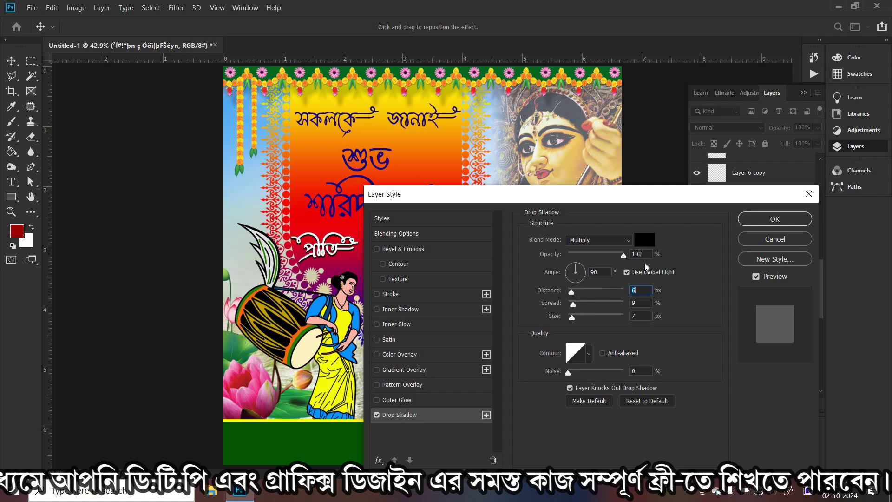
{"action": "left_click_drag", "start_coordinate": [655, 194], "coordinate": [581, 290]}
{"action": "left_click", "coordinate": [700, 317]}
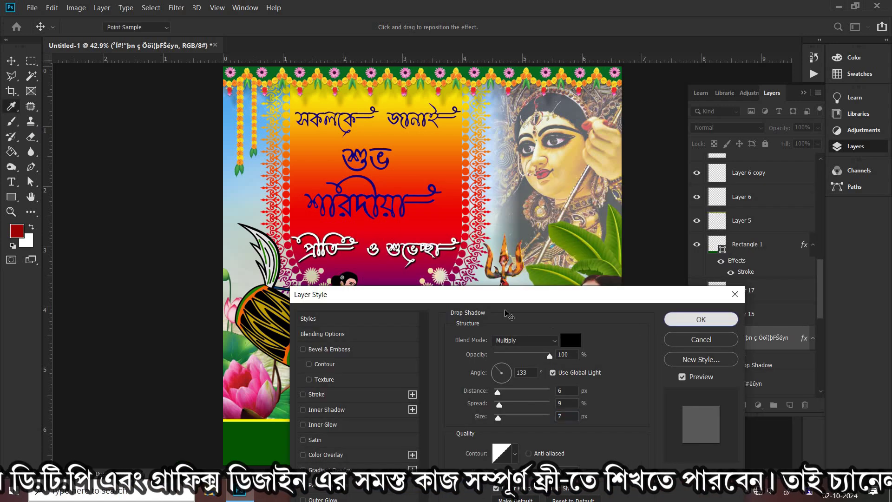
Step: Select all of the শারদীয়া text and change its font to STM-BNT-Charu
{"action": "left_click", "coordinate": [20, 186]}
{"action": "left_click", "coordinate": [372, 206]}
{"action": "key", "text": "ctrl+a"}
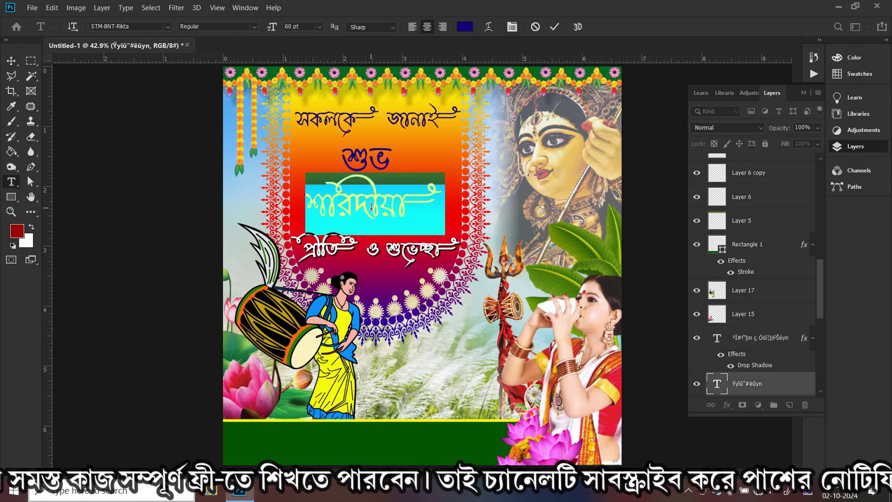
{"action": "left_click", "coordinate": [168, 26]}
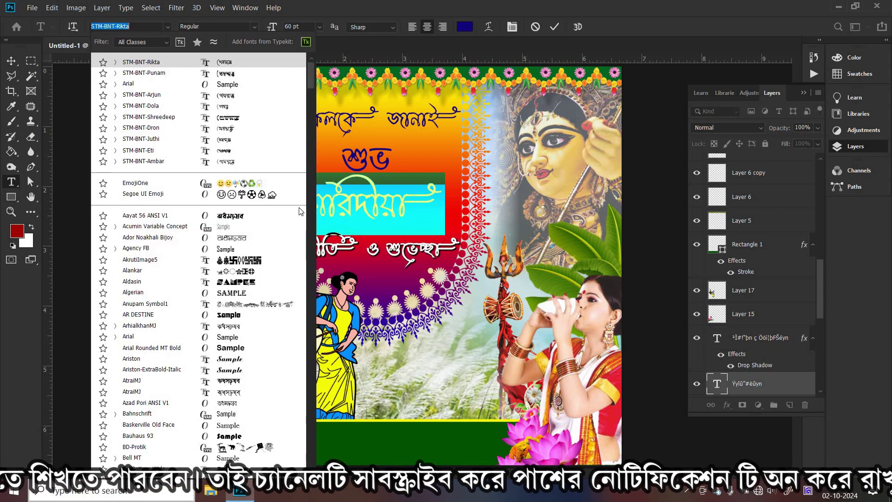
{"action": "scroll", "coordinate": [300, 212], "scroll_direction": "down", "scroll_amount": 4}
{"action": "scroll", "coordinate": [299, 211], "scroll_direction": "down", "scroll_amount": 3}
{"action": "scroll", "coordinate": [308, 214], "scroll_direction": "down", "scroll_amount": 10}
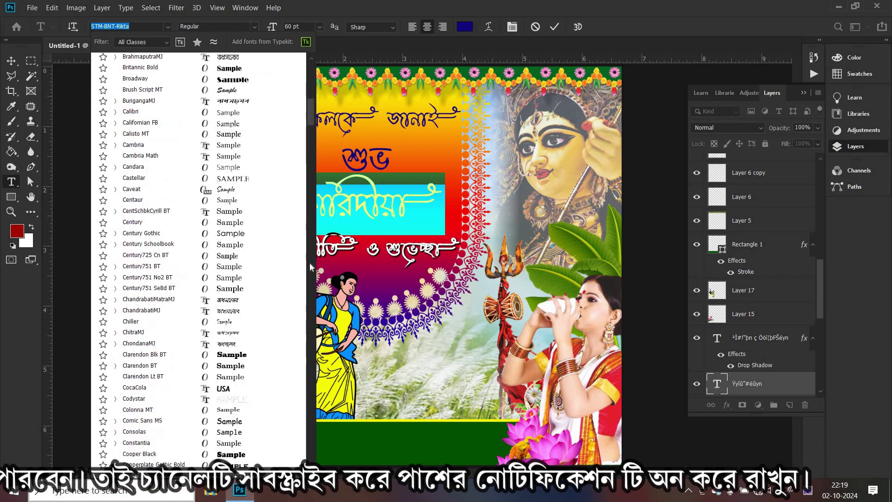
{"action": "scroll", "coordinate": [309, 267], "scroll_direction": "down", "scroll_amount": 15}
{"action": "scroll", "coordinate": [309, 297], "scroll_direction": "down", "scroll_amount": 10}
{"action": "scroll", "coordinate": [306, 330], "scroll_direction": "down", "scroll_amount": 5}
{"action": "scroll", "coordinate": [306, 349], "scroll_direction": "down", "scroll_amount": 5}
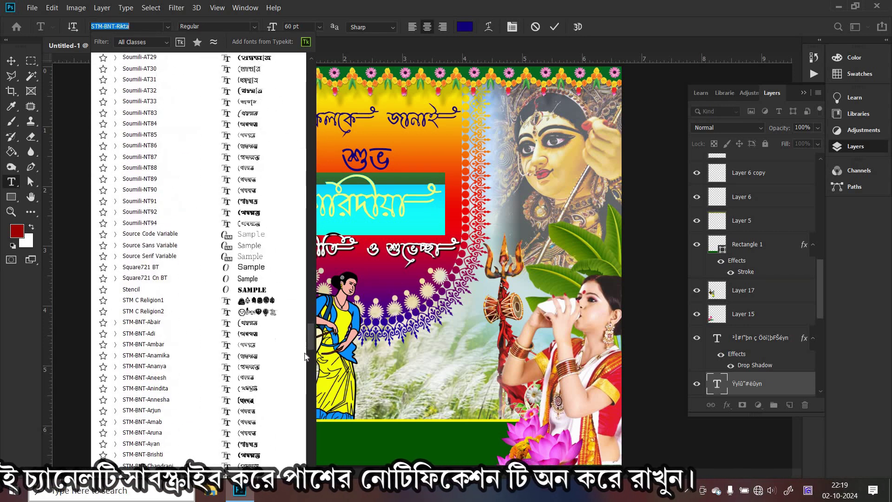
{"action": "scroll", "coordinate": [308, 354], "scroll_direction": "down", "scroll_amount": 5}
{"action": "scroll", "coordinate": [316, 355], "scroll_direction": "down", "scroll_amount": 5}
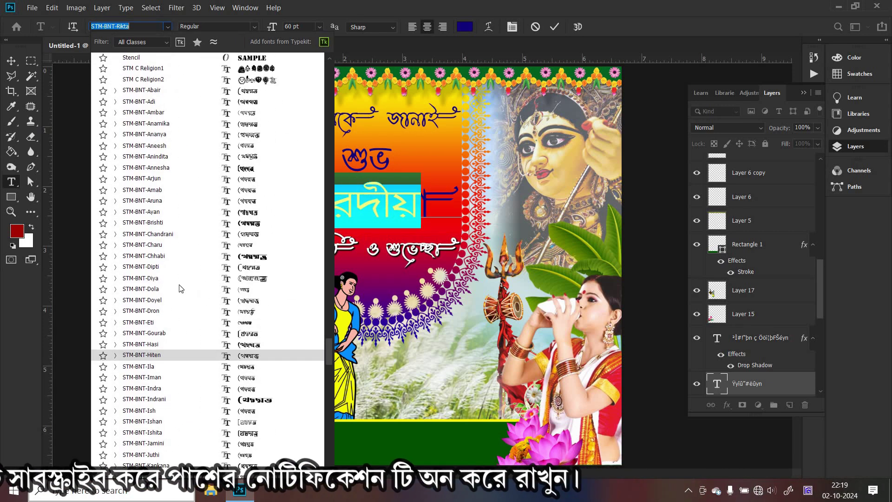
{"action": "left_click", "coordinate": [166, 243]}
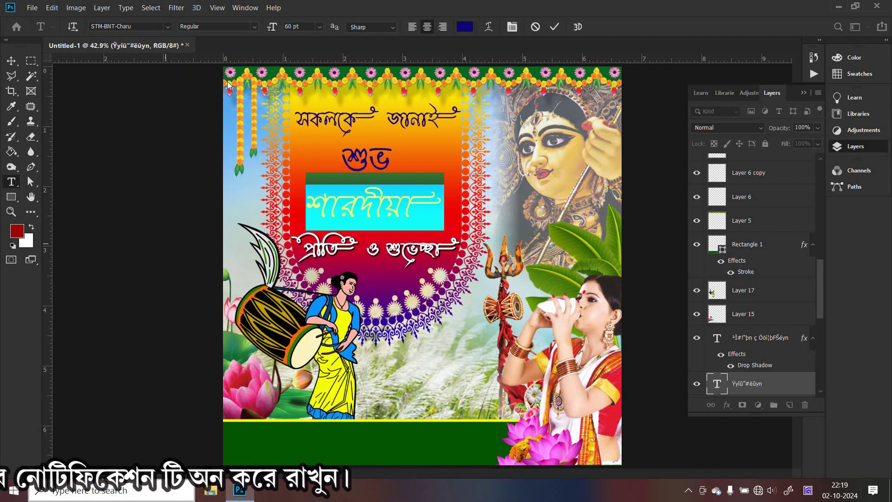
Step: Set the শারদীয়া text to Bold style with a white colour
{"action": "left_click", "coordinate": [251, 27]}
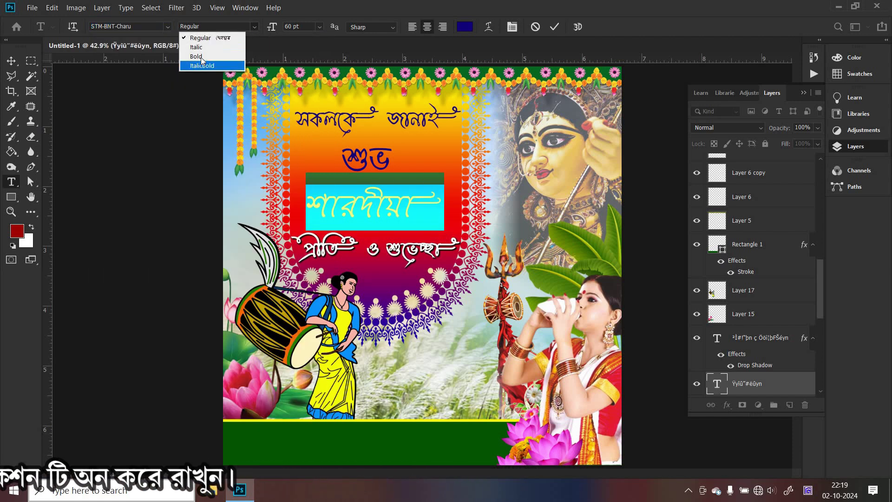
{"action": "left_click", "coordinate": [200, 56]}
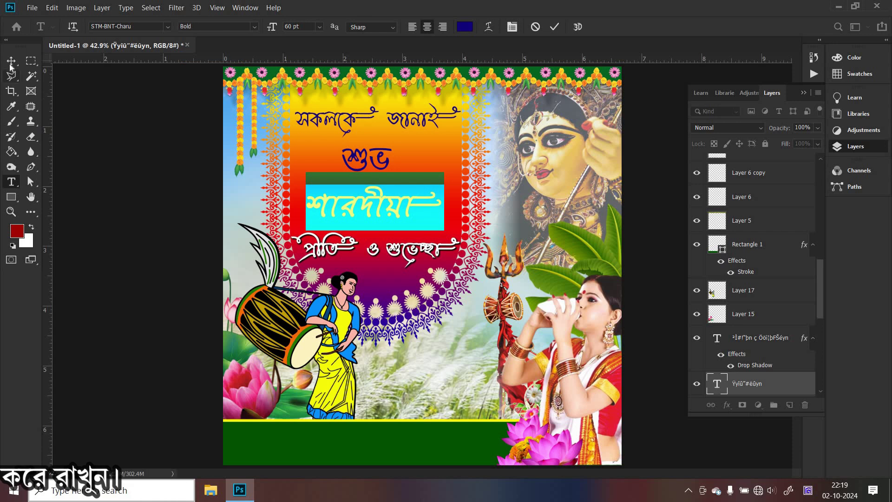
{"action": "left_click", "coordinate": [465, 27]}
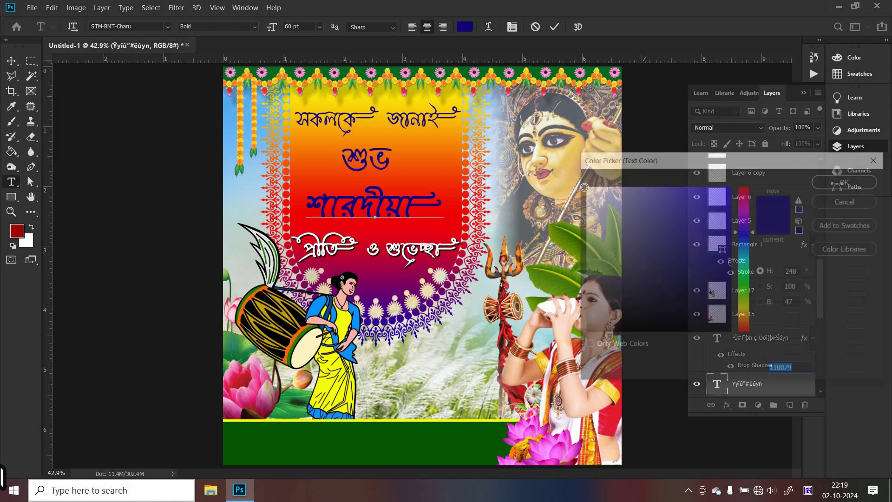
{"action": "left_click", "coordinate": [584, 186]}
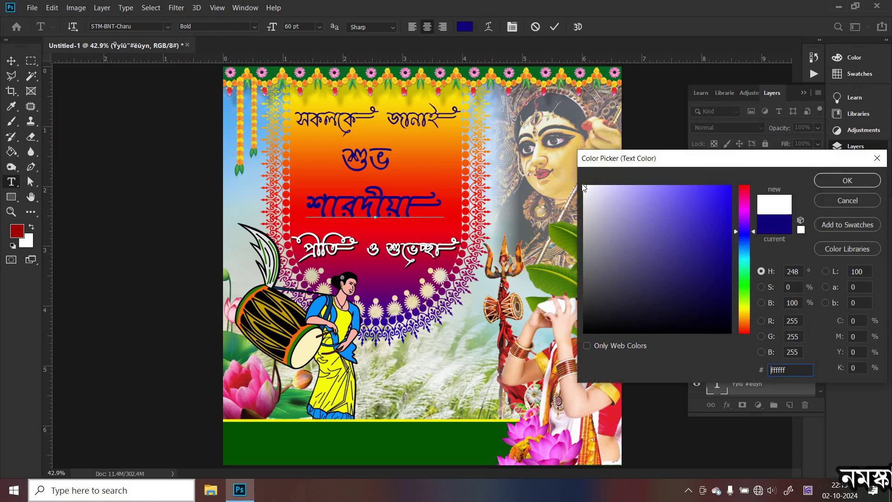
{"action": "left_click", "coordinate": [841, 180]}
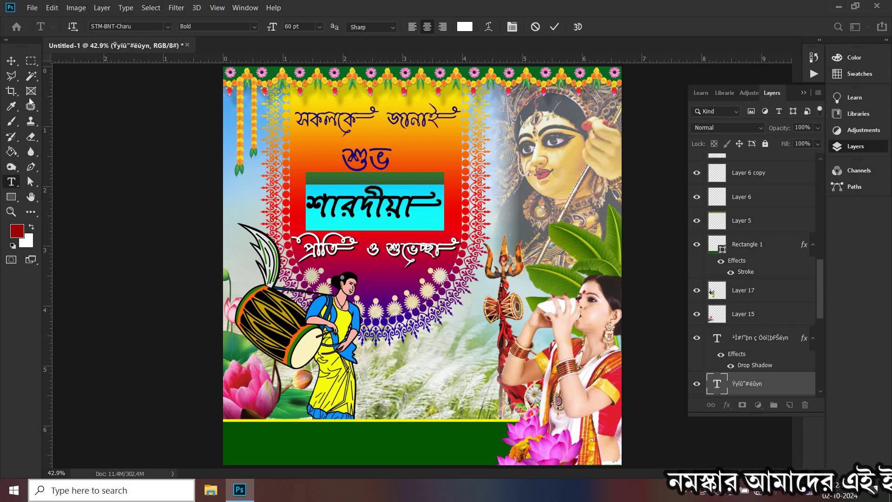
Step: Add a drop shadow to শারদীয়া using dark red 6b0000 as the shadow colour
{"action": "left_click", "coordinate": [11, 60]}
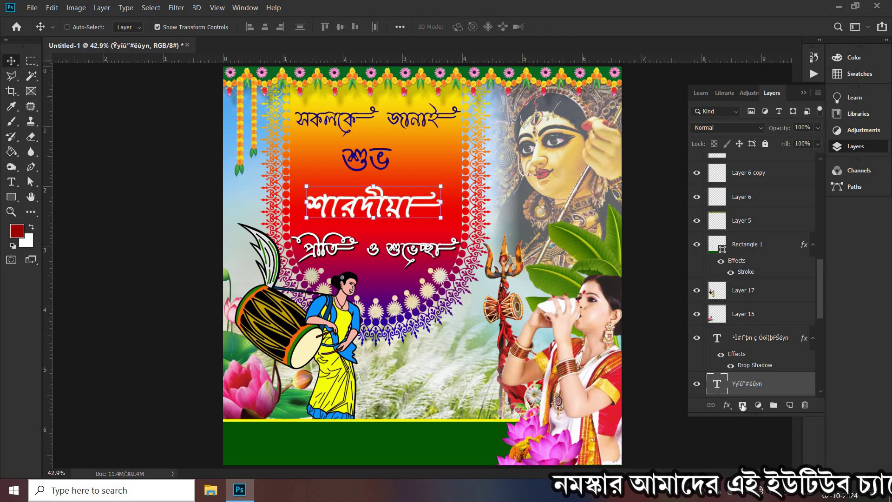
{"action": "left_click", "coordinate": [727, 405]}
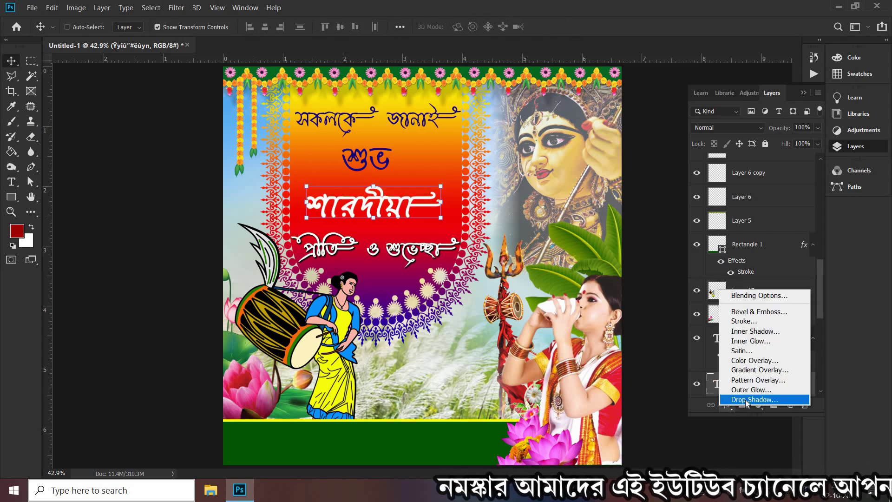
{"action": "left_click", "coordinate": [745, 400]}
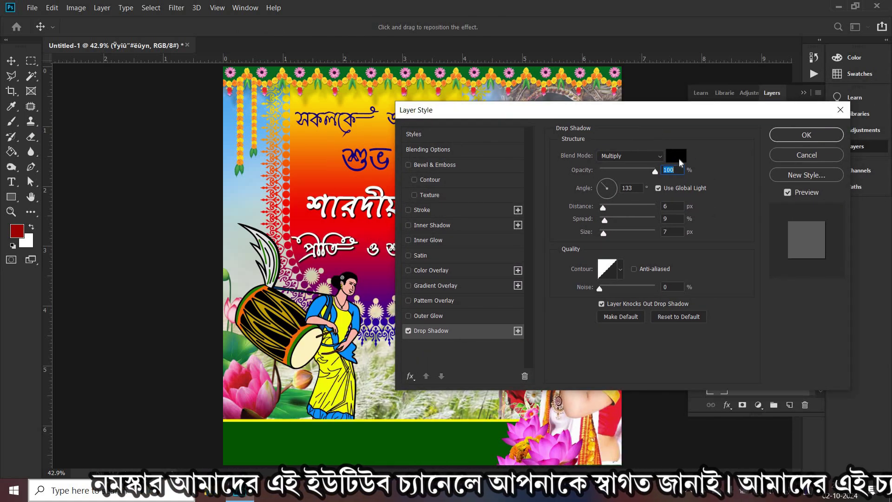
{"action": "left_click", "coordinate": [676, 156]}
{"action": "left_click_drag", "start_coordinate": [727, 272], "coordinate": [743, 271]}
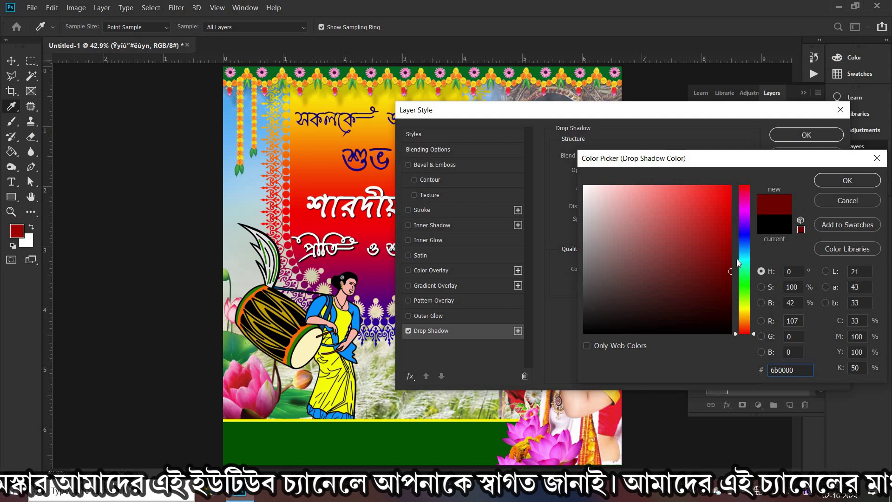
{"action": "left_click", "coordinate": [843, 185]}
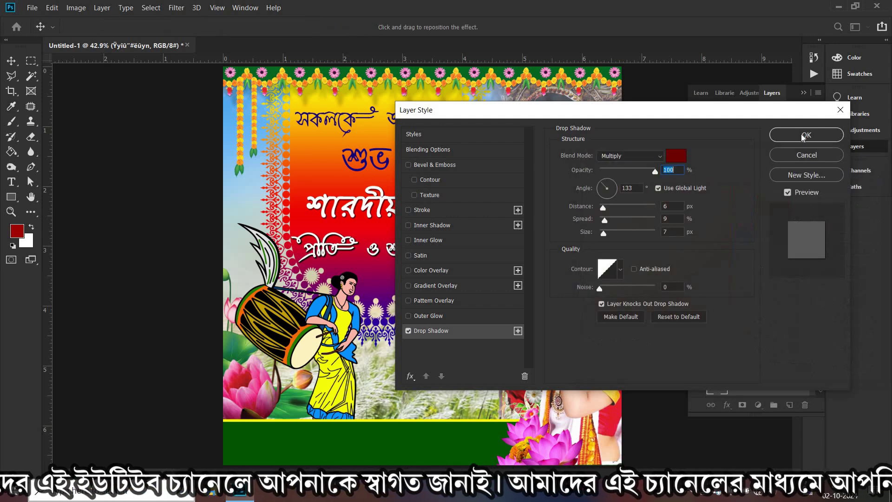
{"action": "left_click", "coordinate": [806, 134]}
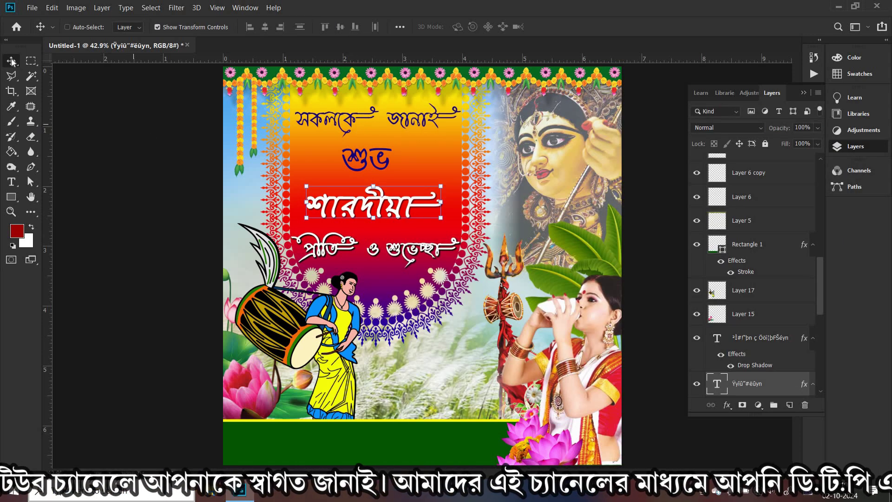
Step: Change the শুভ word's font to STM-BNT-Madira
{"action": "left_click", "coordinate": [11, 181]}
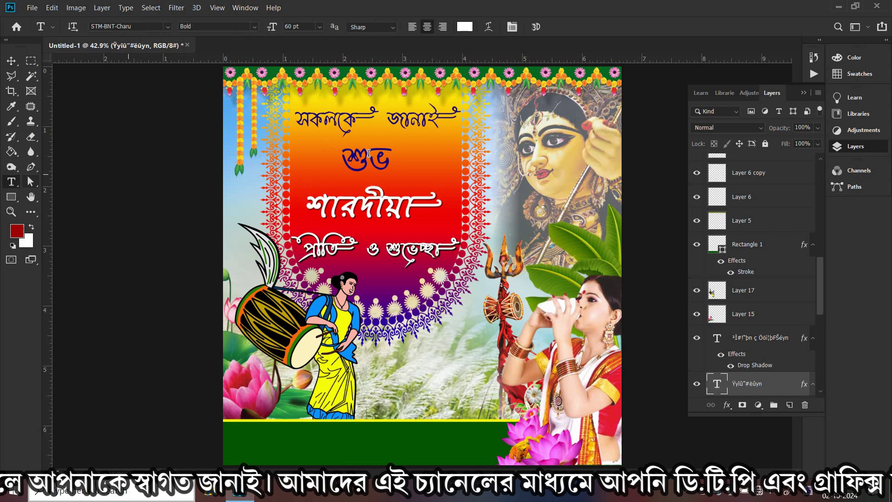
{"action": "double_click", "coordinate": [369, 153]}
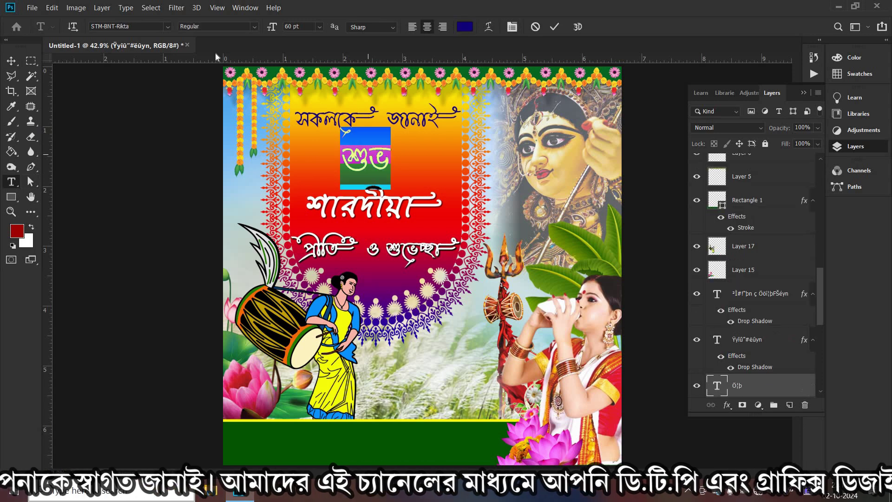
{"action": "left_click", "coordinate": [168, 26]}
{"action": "left_click_drag", "start_coordinate": [328, 238], "coordinate": [324, 365]}
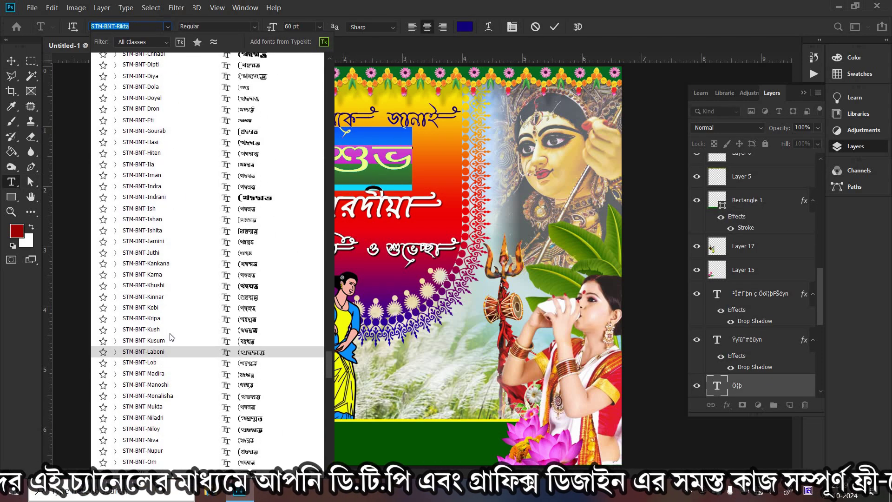
{"action": "left_click", "coordinate": [162, 374]}
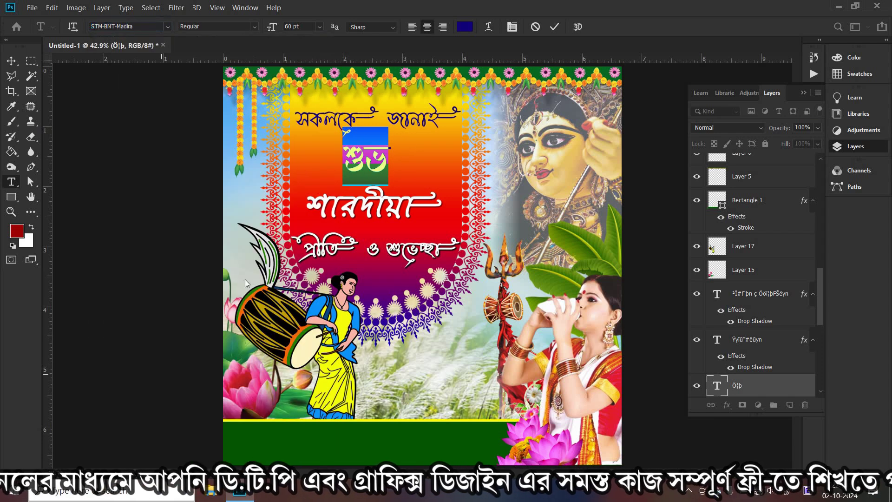
{"action": "left_click", "coordinate": [12, 60]}
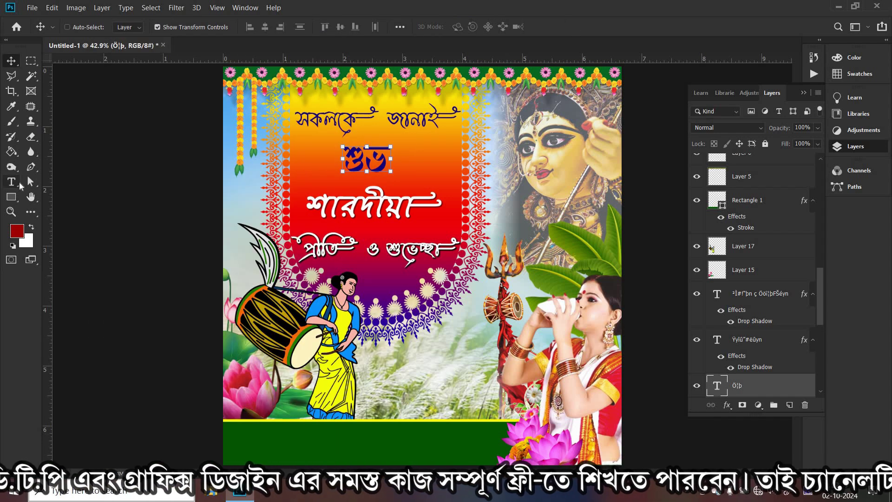
Step: Colour the শুভ text white (ffffff) and give it a drop shadow
{"action": "left_click", "coordinate": [375, 148]}
{"action": "key", "text": "ctrl+a"}
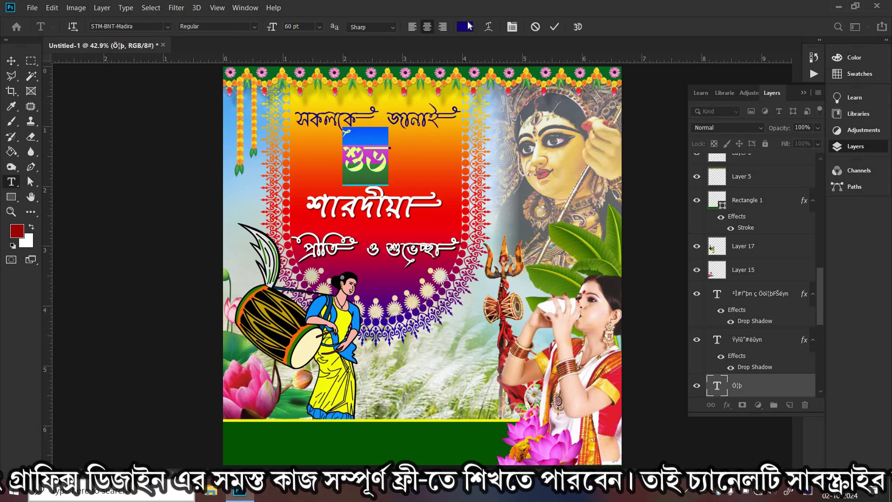
{"action": "type", "text": "ffffff"}
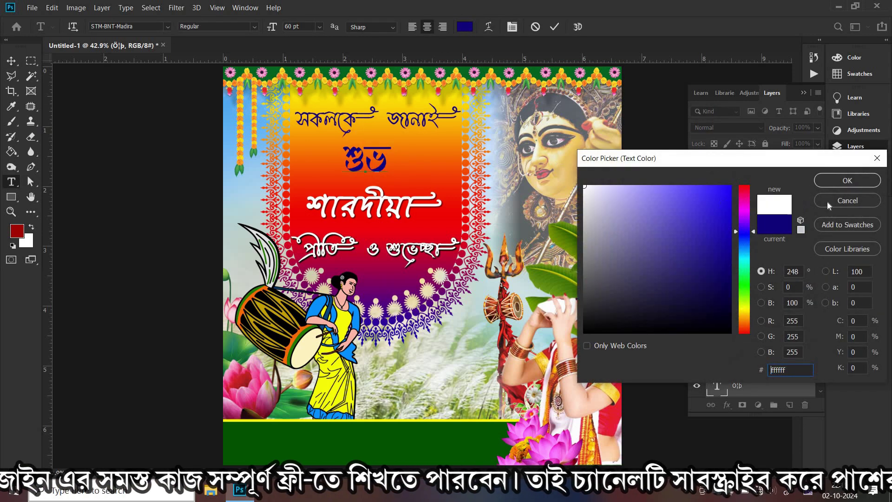
{"action": "key", "text": "Return"}
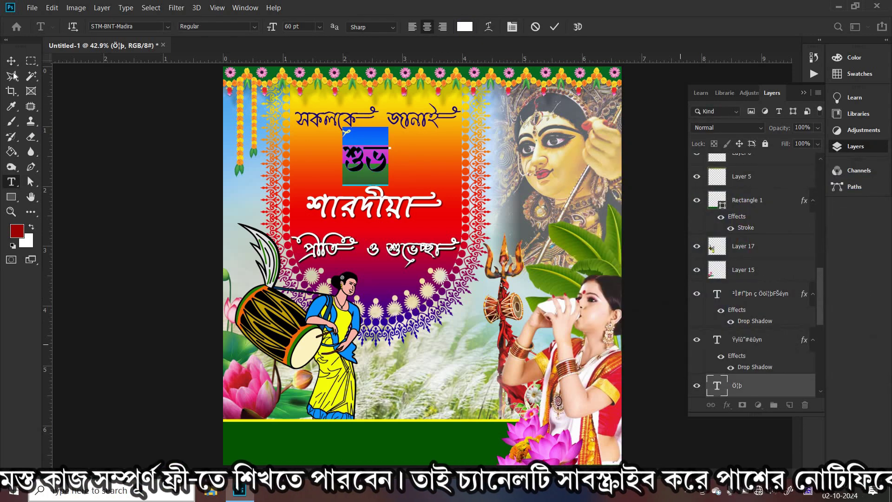
{"action": "left_click", "coordinate": [11, 61]}
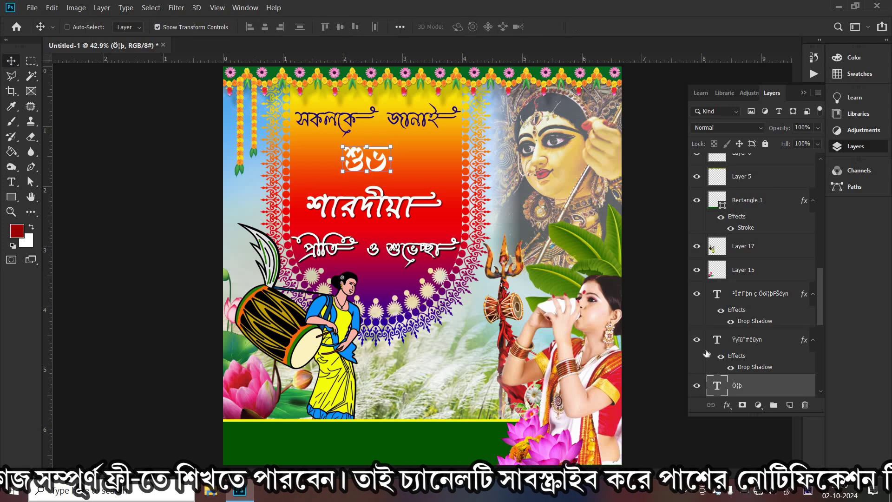
{"action": "left_click", "coordinate": [727, 407]}
{"action": "left_click", "coordinate": [744, 399]}
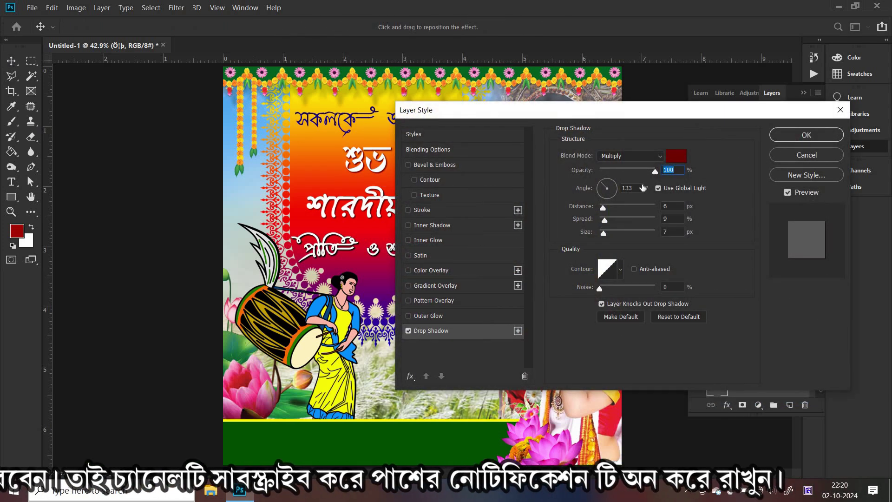
{"action": "left_click", "coordinate": [807, 135]}
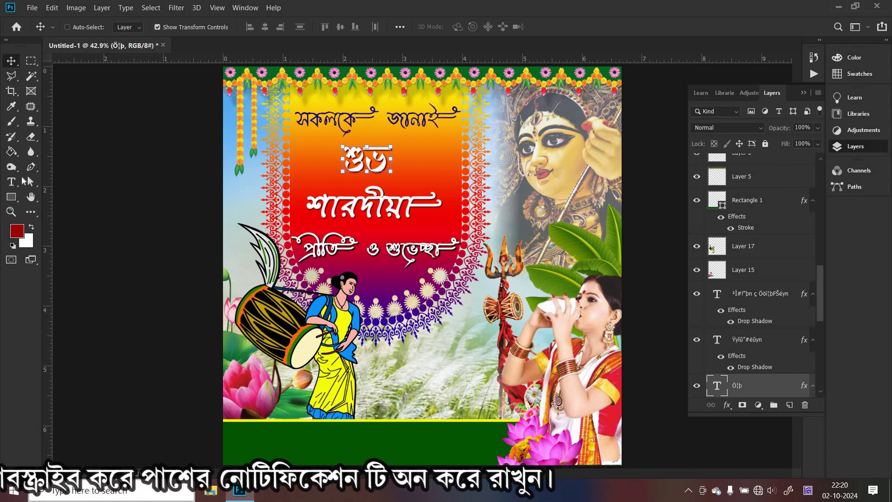
Step: Make the সকলকে জানাই greeting line bold
{"action": "left_click", "coordinate": [326, 131]}
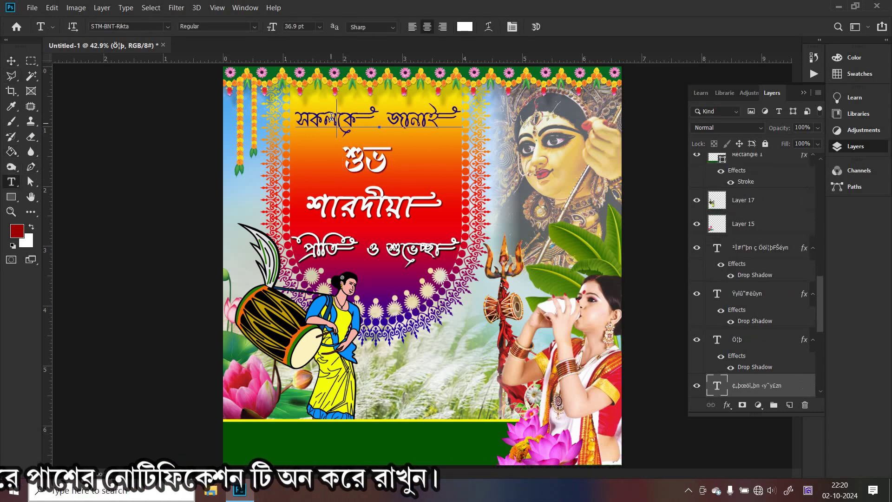
{"action": "key", "text": "ctrl+a"}
{"action": "left_click", "coordinate": [255, 27]}
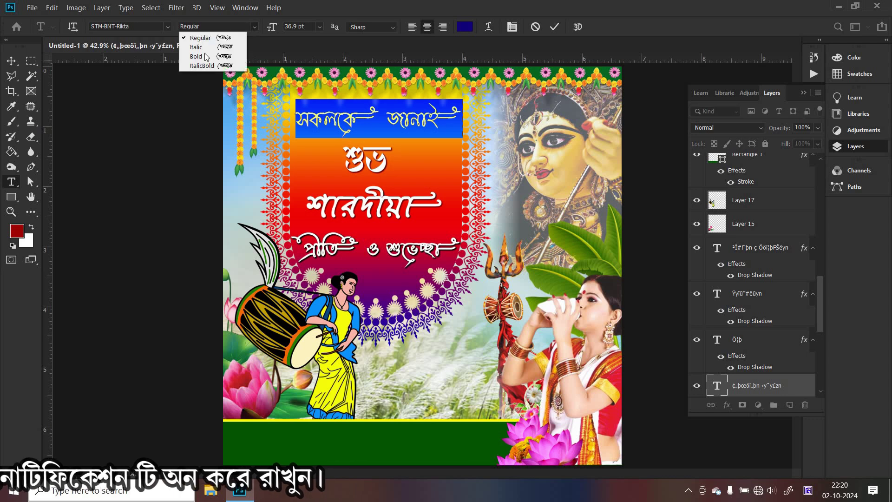
{"action": "left_click", "coordinate": [195, 57]}
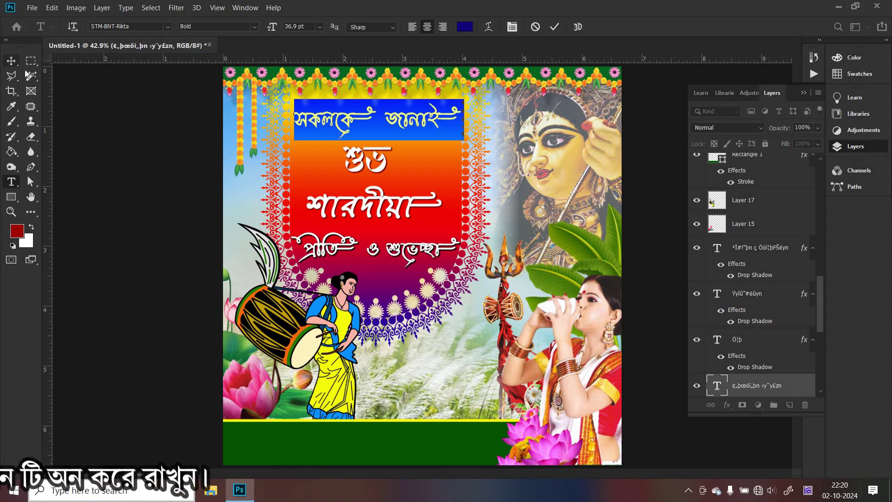
{"action": "left_click", "coordinate": [11, 61]}
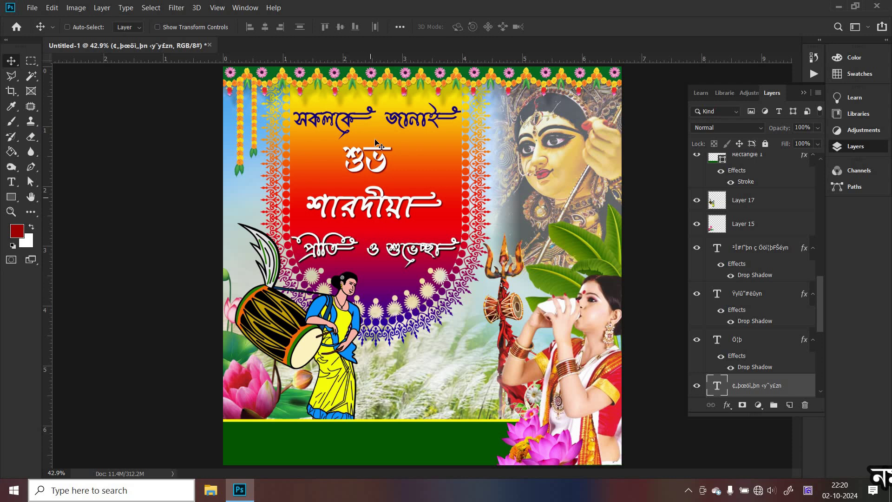
Step: Nudge the শুভ and শারদীয়া lines into alignment in the centre panel
{"action": "right_click", "coordinate": [385, 171]}
{"action": "left_click", "coordinate": [408, 176]}
{"action": "left_click_drag", "start_coordinate": [386, 162], "coordinate": [384, 165]}
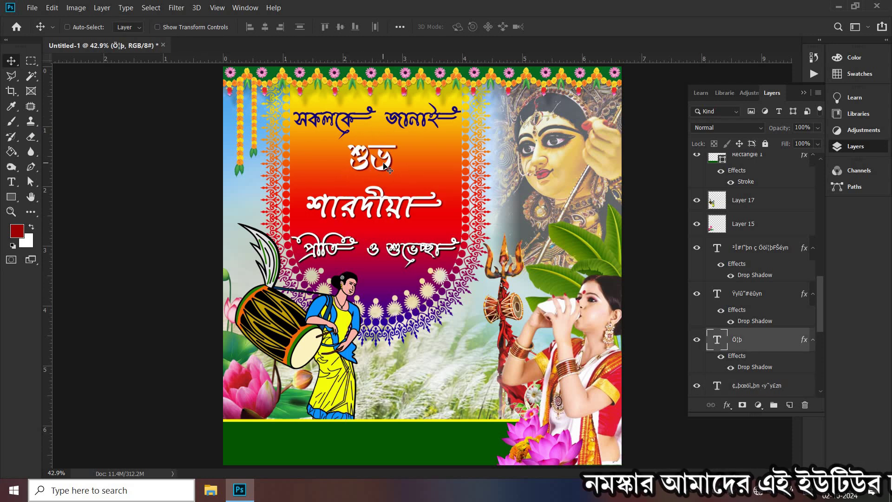
{"action": "right_click", "coordinate": [386, 202]}
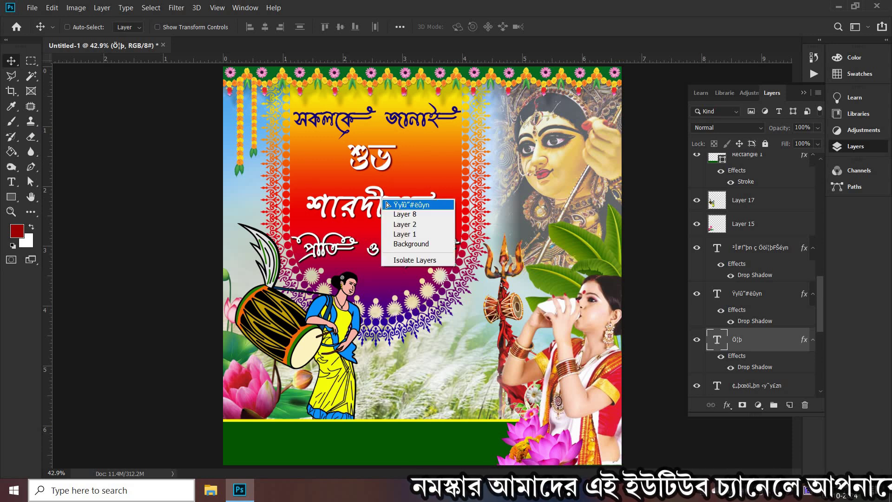
{"action": "left_click", "coordinate": [418, 205]}
{"action": "left_click_drag", "start_coordinate": [388, 202], "coordinate": [393, 201]}
{"action": "left_click", "coordinate": [408, 258], "text": "ctrl"}
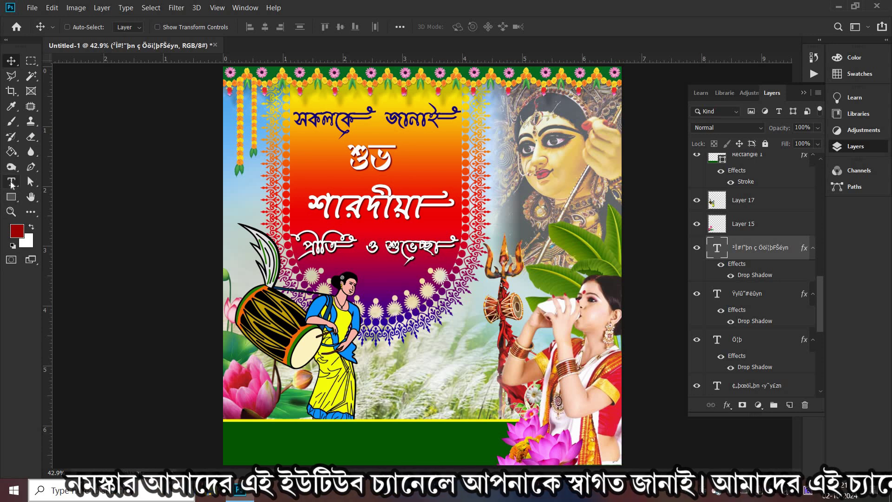
Step: Add the sign-off text শুভেচ্ছান্তে as a new layer just above the green bar
{"action": "scroll", "coordinate": [742, 195], "scroll_direction": "up", "scroll_amount": 3}
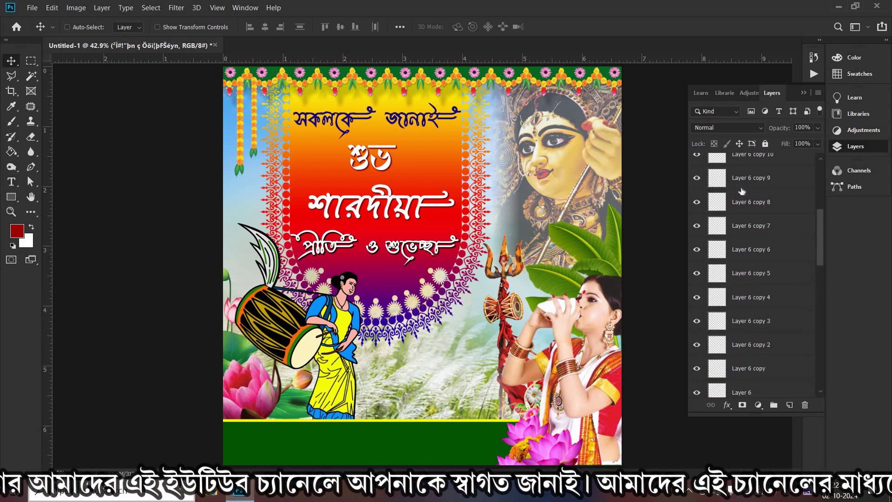
{"action": "scroll", "coordinate": [742, 196], "scroll_direction": "up", "scroll_amount": 5}
{"action": "left_click", "coordinate": [748, 164]}
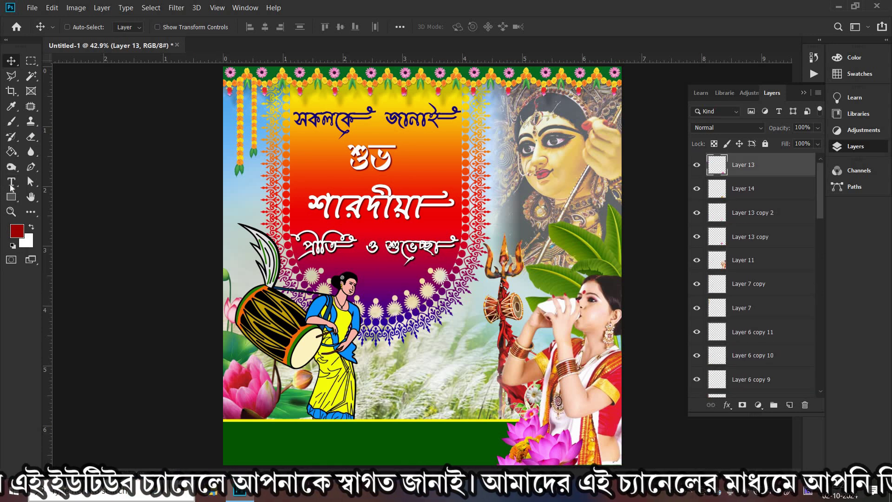
{"action": "key", "text": "t"}
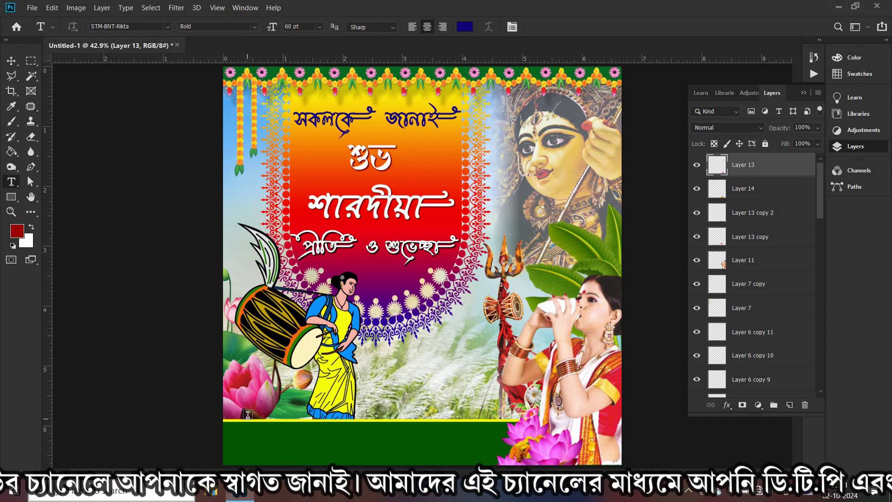
{"action": "left_click", "coordinate": [248, 419]}
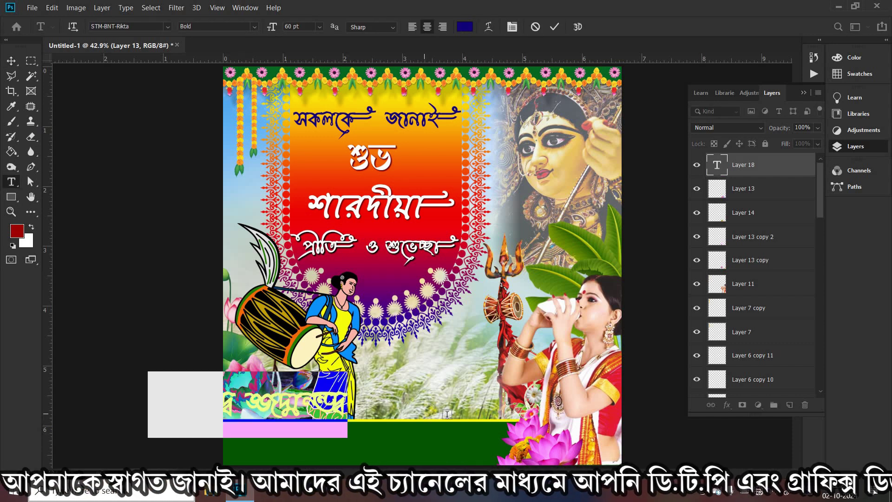
{"action": "type", "text": "শু"}
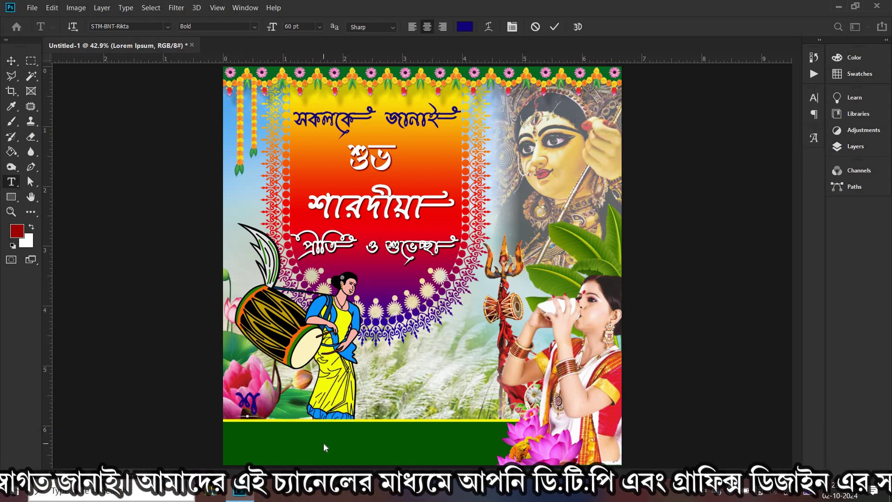
{"action": "type", "text": "ভ"}
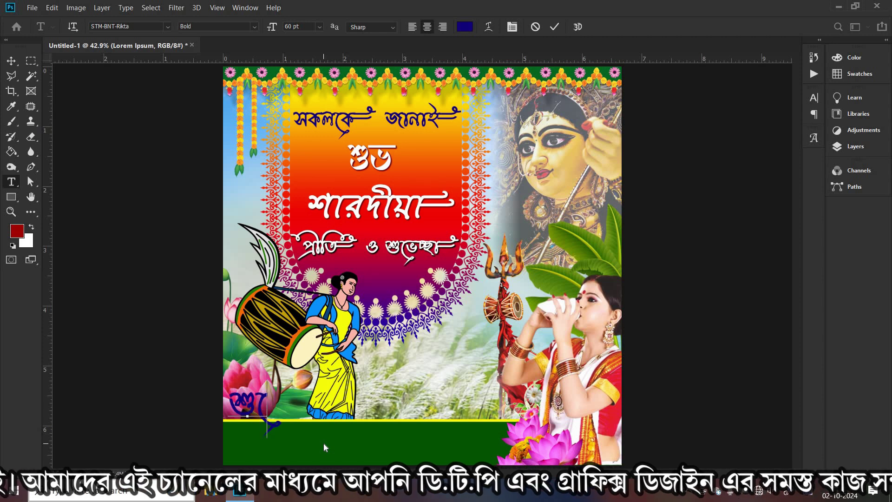
{"action": "type", "text": "েচ্ছ"}
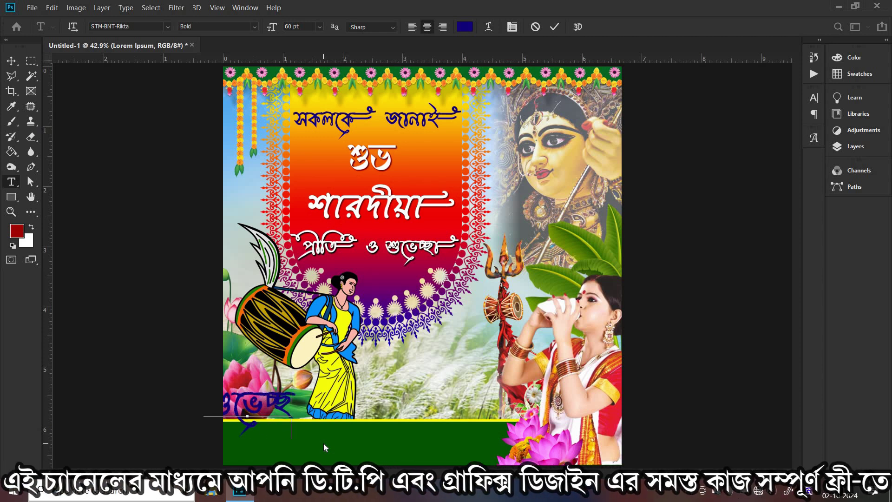
{"action": "type", "text": "ান"}
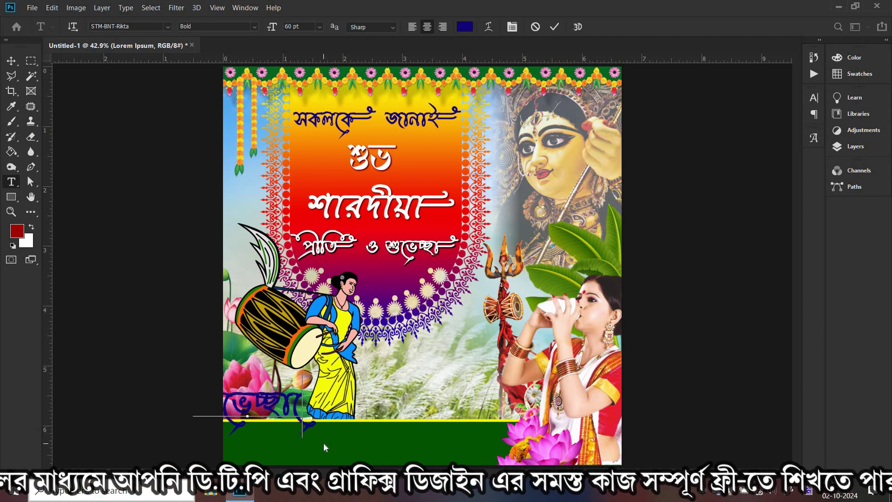
{"action": "type", "text": "্তে"}
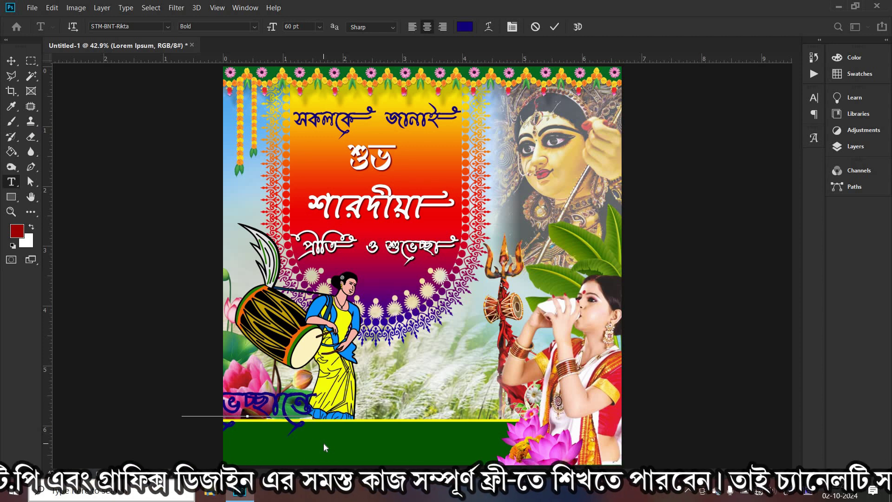
{"action": "left_click_drag", "start_coordinate": [387, 420], "coordinate": [416, 421]}
Step: Colour the whole sign-off text pure red
{"action": "key", "text": "ctrl+a"}
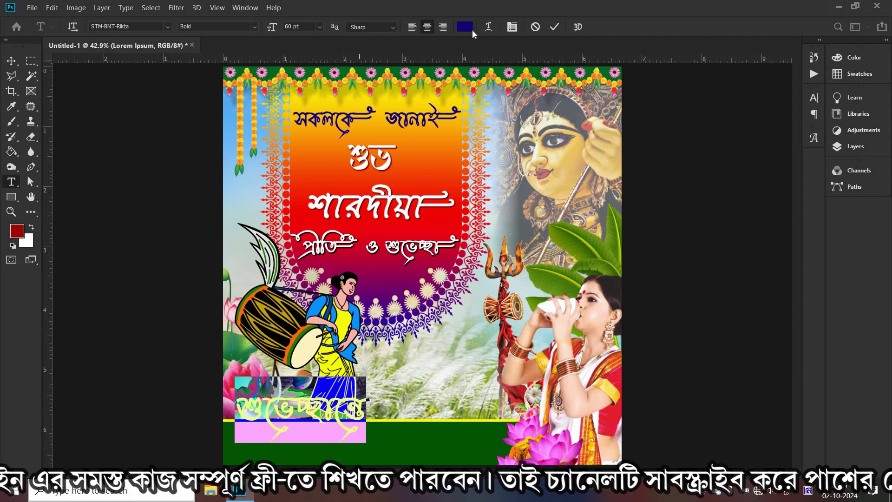
{"action": "left_click", "coordinate": [464, 26]}
{"action": "left_click_drag", "start_coordinate": [745, 219], "coordinate": [745, 185]}
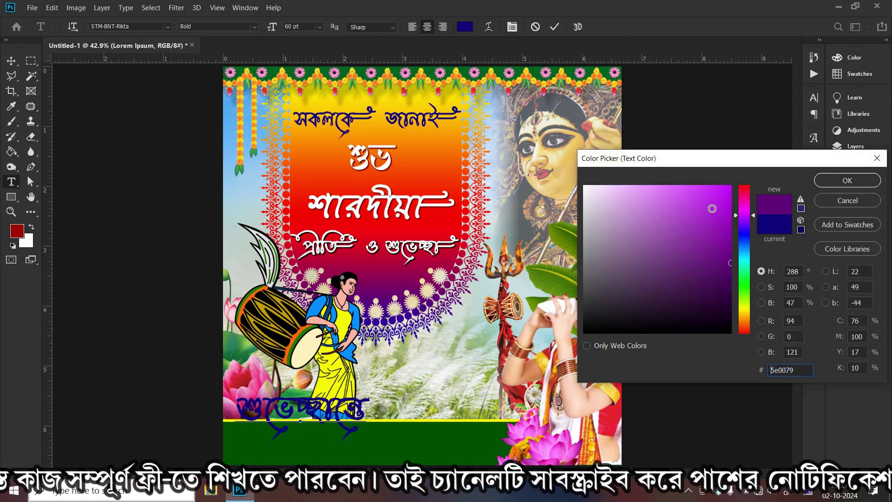
{"action": "left_click", "coordinate": [730, 187]}
{"action": "key", "text": "Return"}
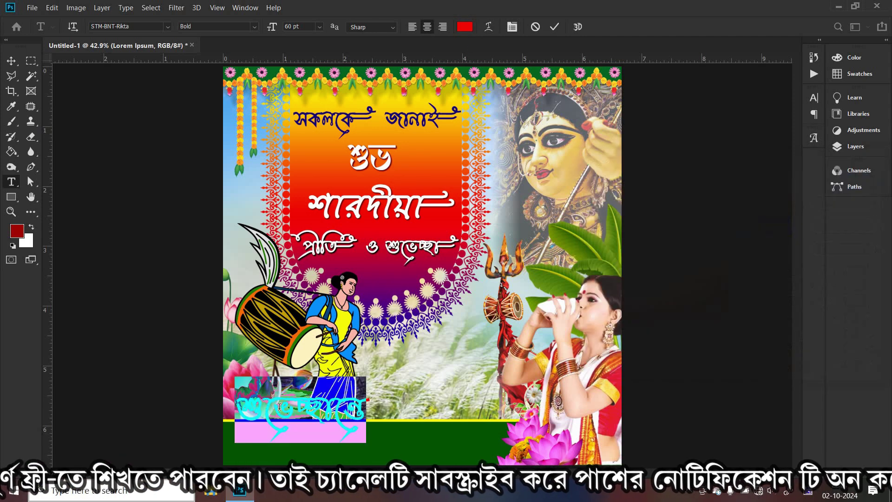
Step: Set the sign-off to the STM-BNT-Arjun font at 30 pt and commit it
{"action": "left_click", "coordinate": [167, 26]}
{"action": "left_click", "coordinate": [141, 91]}
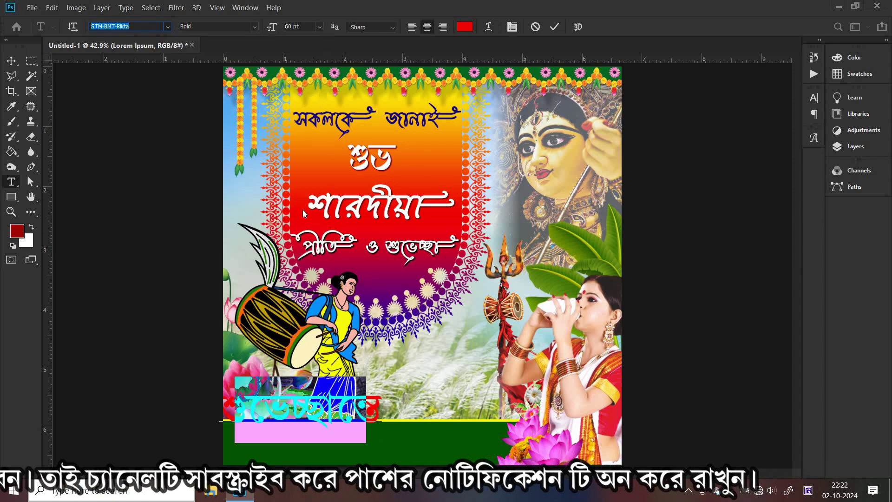
{"action": "type", "text": "Arjun"}
{"action": "left_click", "coordinate": [319, 26]}
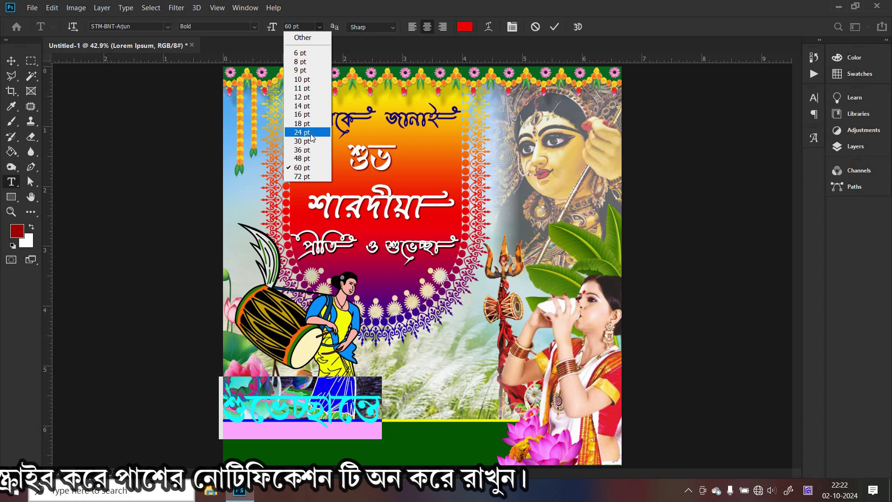
{"action": "left_click", "coordinate": [310, 134]}
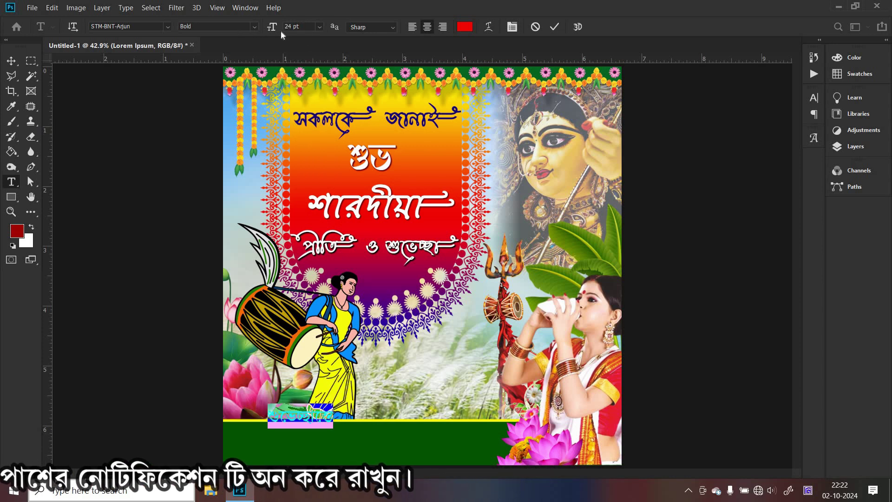
{"action": "left_click", "coordinate": [320, 26]}
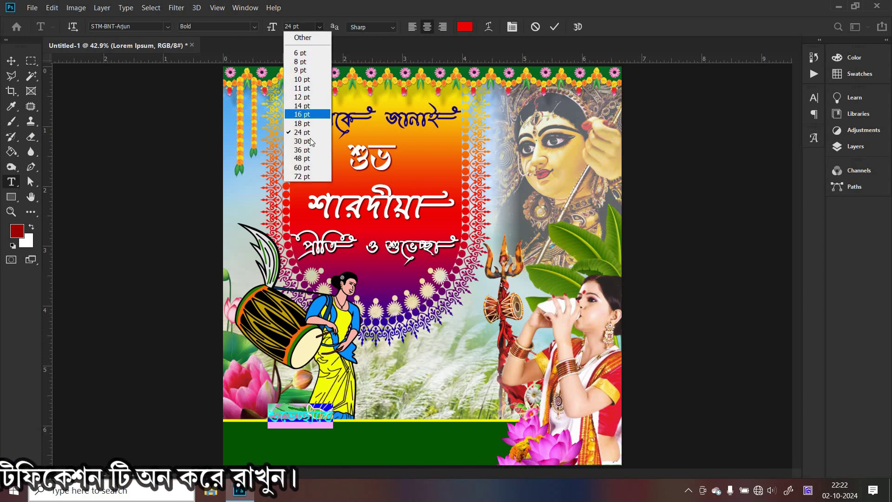
{"action": "left_click", "coordinate": [310, 141]}
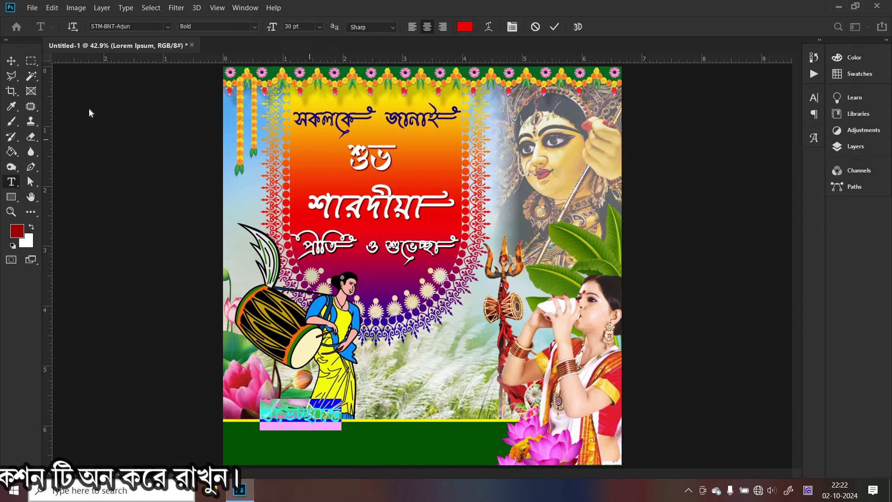
{"action": "left_click", "coordinate": [272, 327]}
Step: Settle the sign-off just above the green bar and give it a white (#ffffff) 7 px stroke
{"action": "left_click_drag", "start_coordinate": [283, 414], "coordinate": [261, 409]}
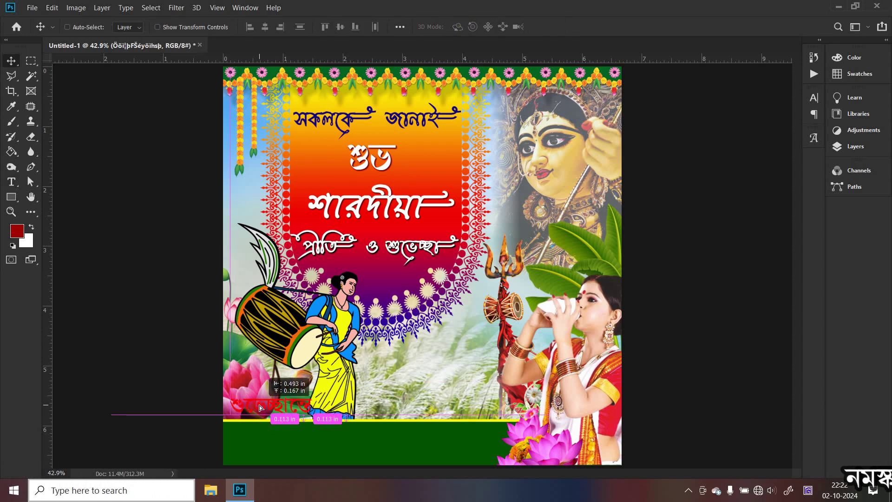
{"action": "left_click_drag", "start_coordinate": [260, 408], "coordinate": [258, 403]}
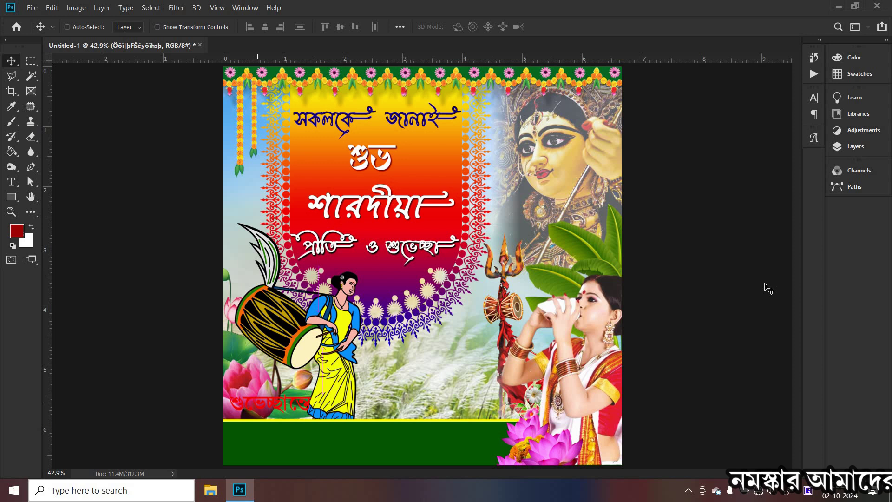
{"action": "left_click", "coordinate": [848, 147]}
{"action": "left_click", "coordinate": [726, 405]}
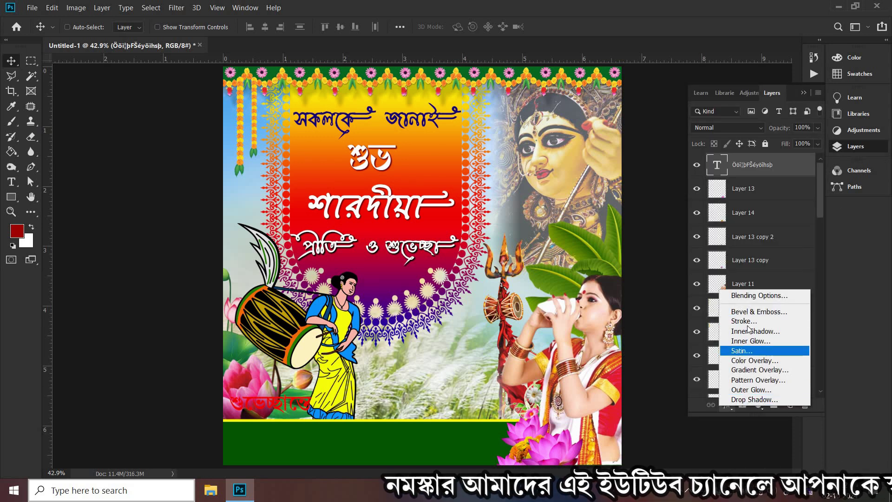
{"action": "left_click", "coordinate": [727, 321]}
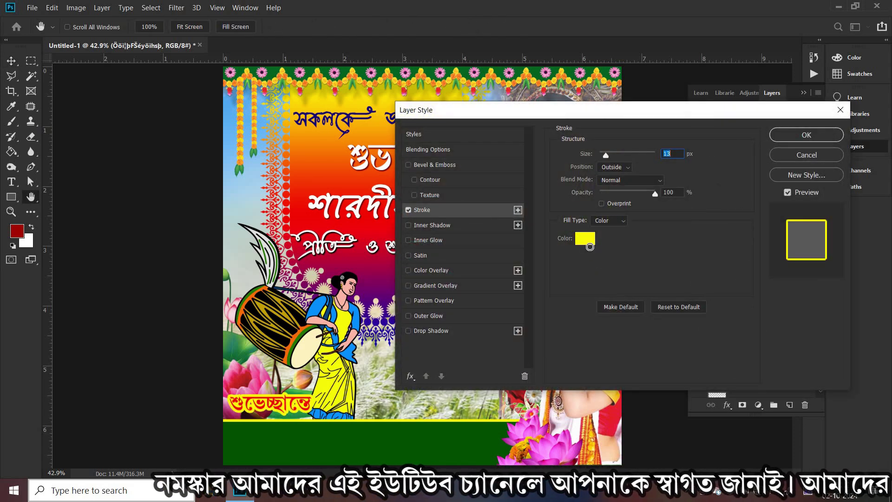
{"action": "left_click", "coordinate": [585, 238]}
{"action": "type", "text": "ffffff"}
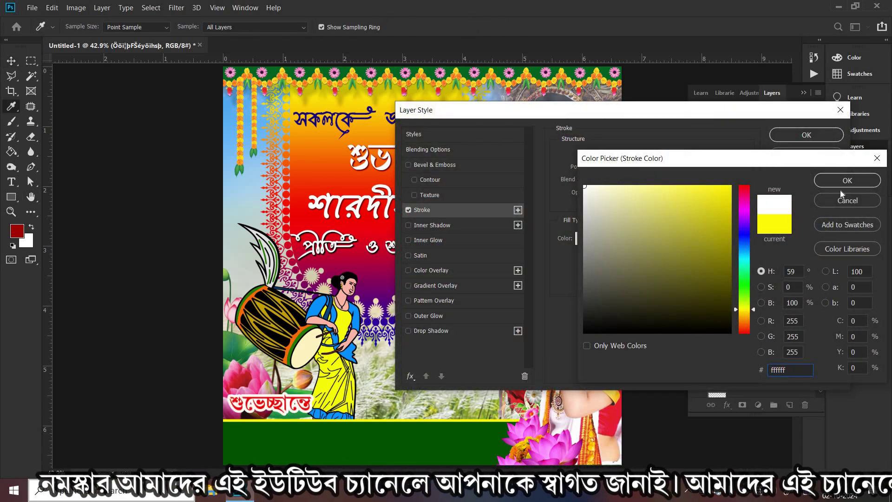
{"action": "left_click", "coordinate": [847, 181]}
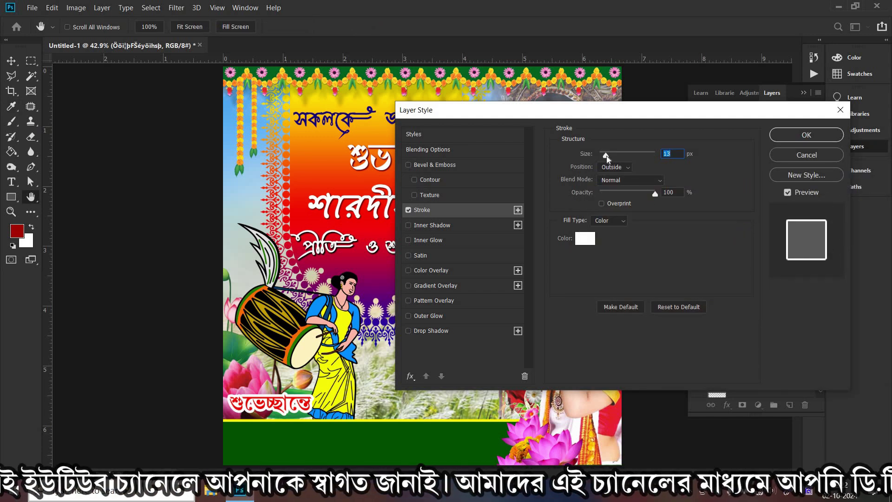
{"action": "left_click_drag", "start_coordinate": [606, 155], "coordinate": [604, 154]}
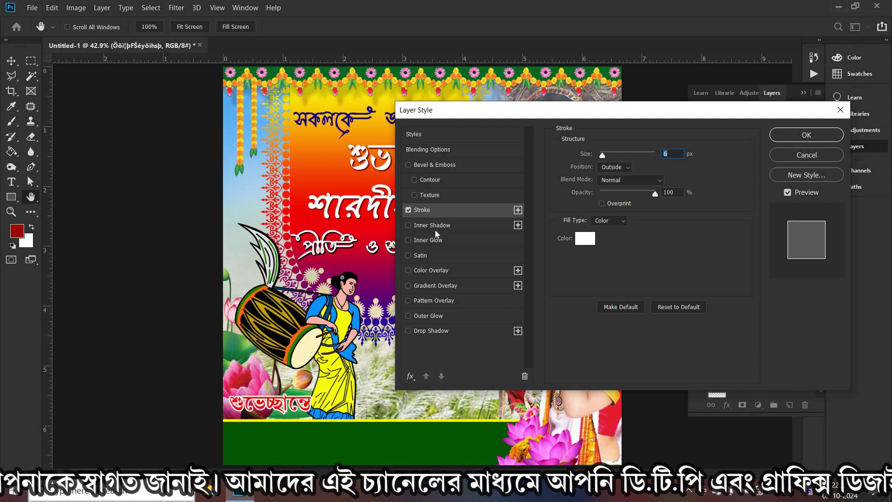
Step: Add a black (#000000) drop shadow at about 15 px distance to the sign-off
{"action": "left_click", "coordinate": [441, 331]}
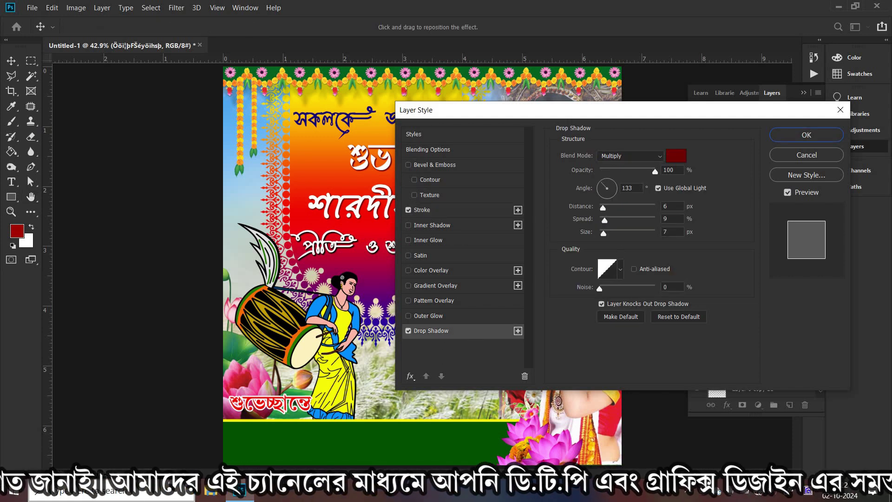
{"action": "left_click", "coordinate": [676, 156]}
{"action": "type", "text": "000000"}
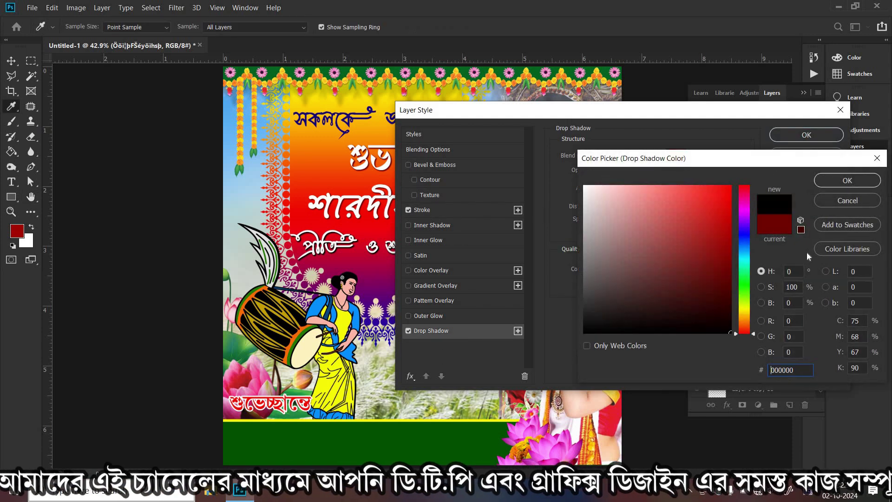
{"action": "key", "text": "Return"}
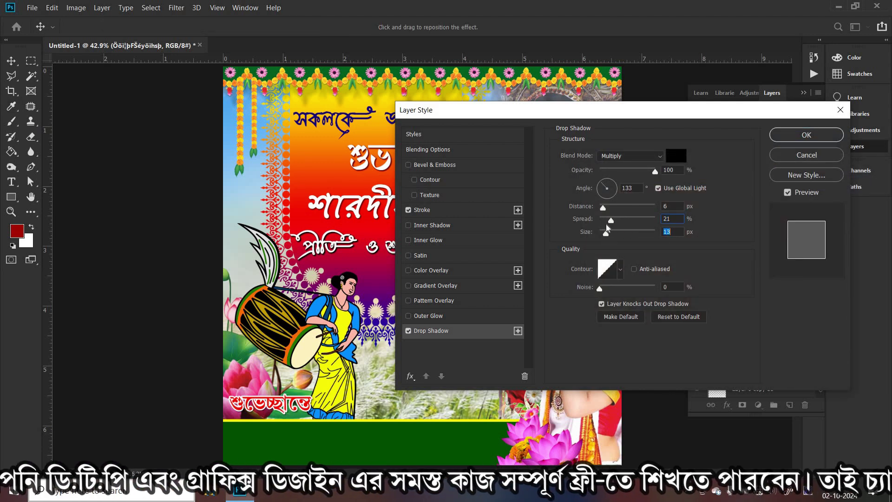
{"action": "left_click_drag", "start_coordinate": [605, 209], "coordinate": [608, 209]}
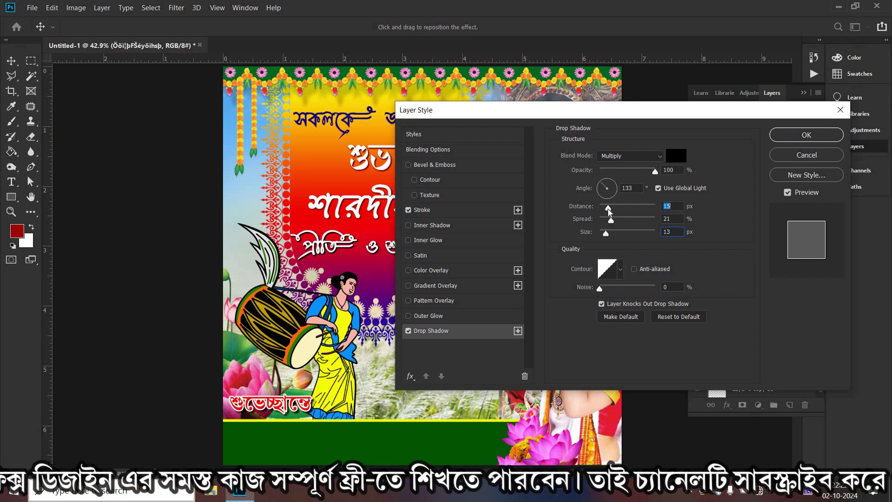
{"action": "left_click", "coordinate": [806, 135]}
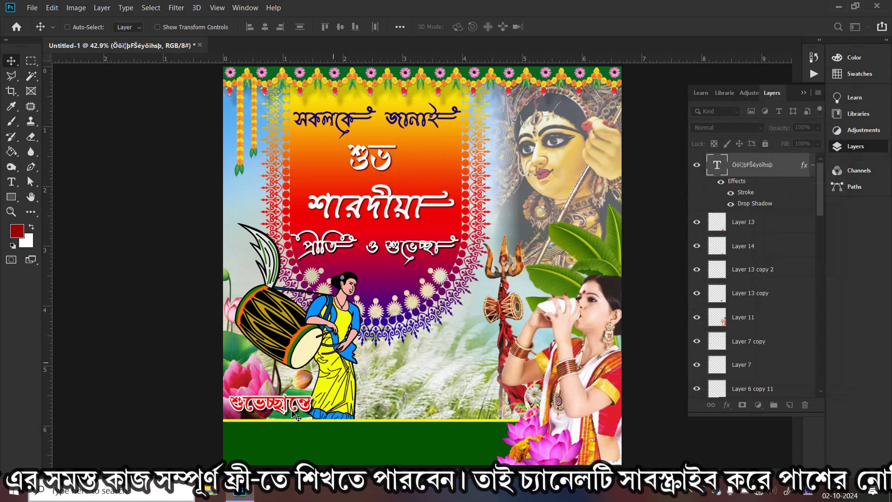
Step: Nudge the sign-off down and scale it to about 96%
{"action": "left_click_drag", "start_coordinate": [295, 416], "coordinate": [293, 420]}
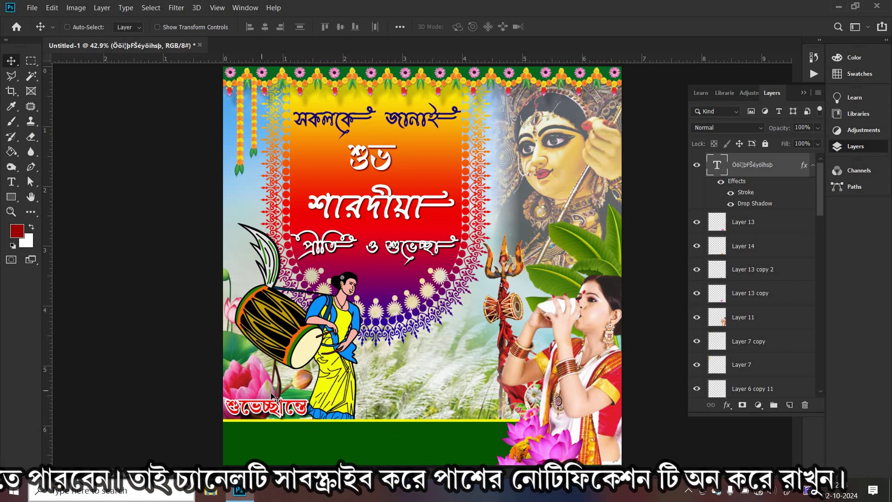
{"action": "key", "text": "ctrl+t"}
{"action": "mouse_move", "coordinate": [304, 420]}
{"action": "left_mouse_down"}
{"action": "mouse_move", "coordinate": [294, 412]}
{"action": "mouse_move", "coordinate": [300, 458]}
{"action": "left_mouse_up"}
{"action": "key", "text": "Return"}
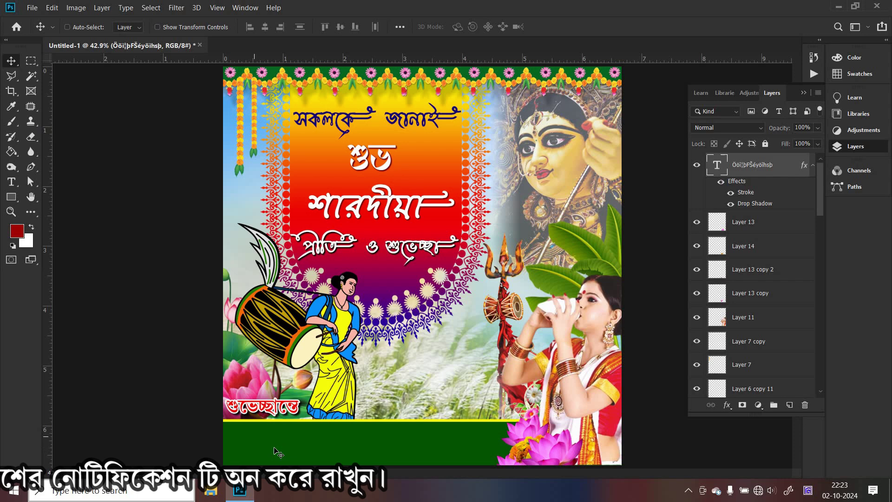
Step: Open p8.png and place the gold floral ornament in the poster's bottom-left corner
{"action": "right_click", "coordinate": [308, 447]}
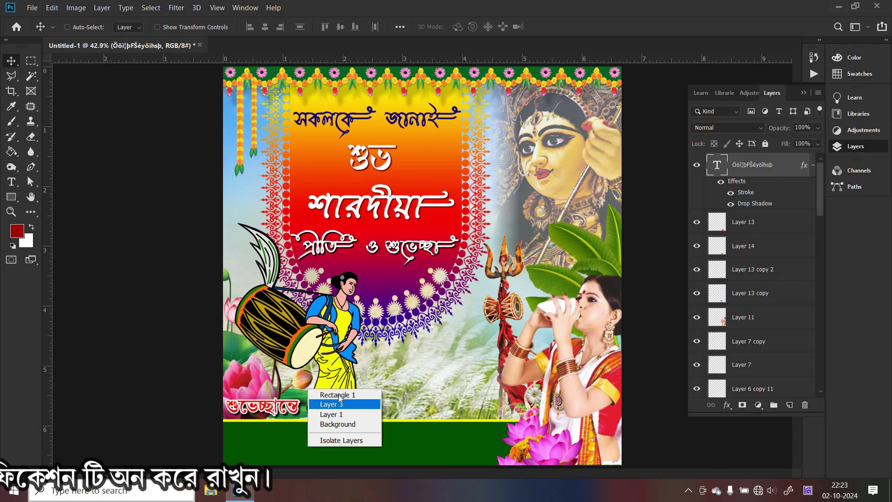
{"action": "left_click", "coordinate": [338, 394]}
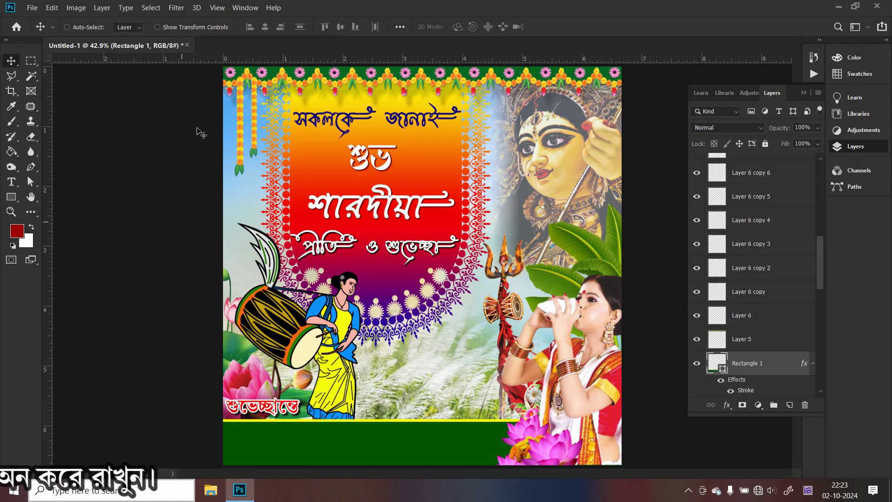
{"action": "key", "text": "ctrl+o"}
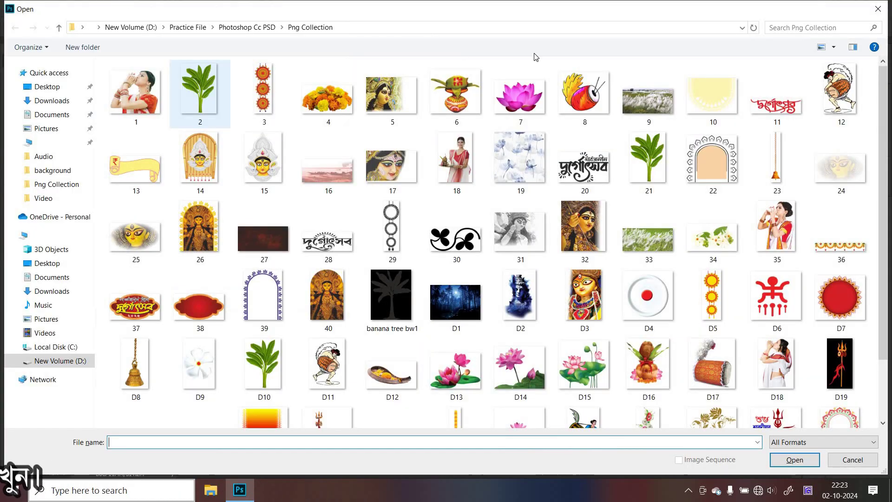
{"action": "scroll", "coordinate": [376, 225], "scroll_direction": "down", "scroll_amount": 1}
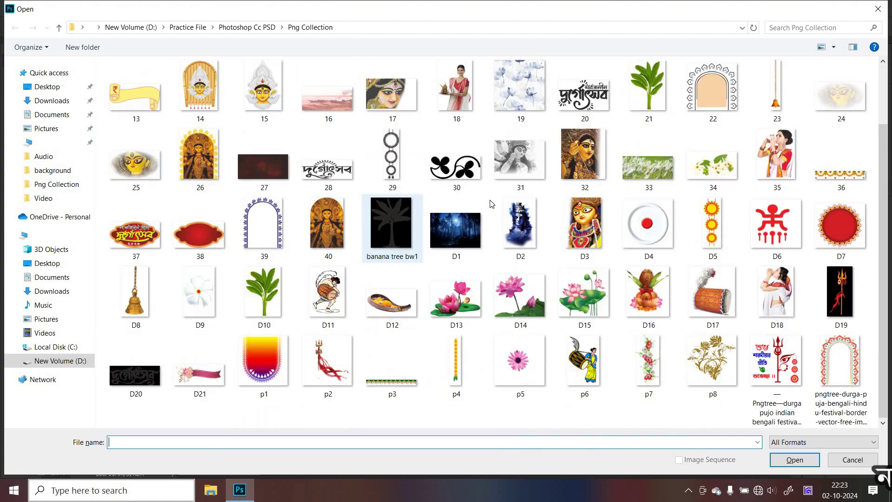
{"action": "left_click", "coordinate": [710, 361]}
{"action": "key", "text": "Return"}
{"action": "left_click_drag", "start_coordinate": [143, 79], "coordinate": [129, 49]}
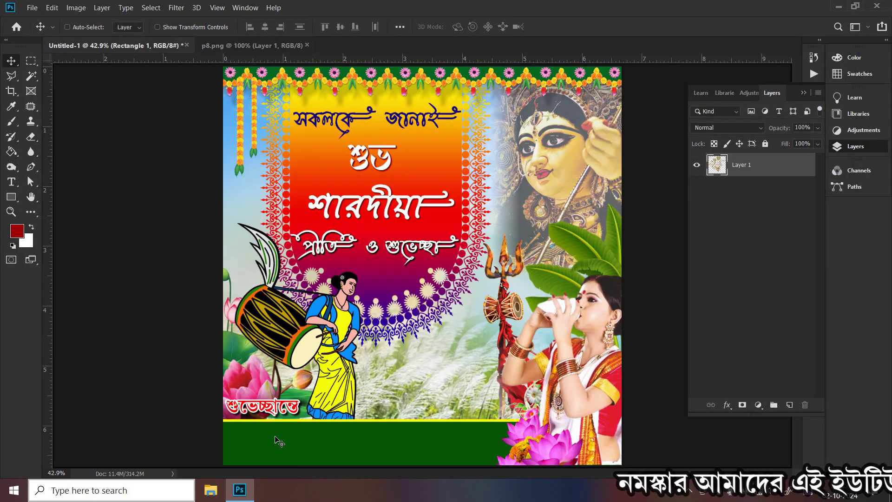
{"action": "mouse_move", "coordinate": [264, 333]}
{"action": "left_mouse_down"}
{"action": "mouse_move", "coordinate": [265, 443]}
{"action": "mouse_move", "coordinate": [240, 452]}
{"action": "left_mouse_up"}
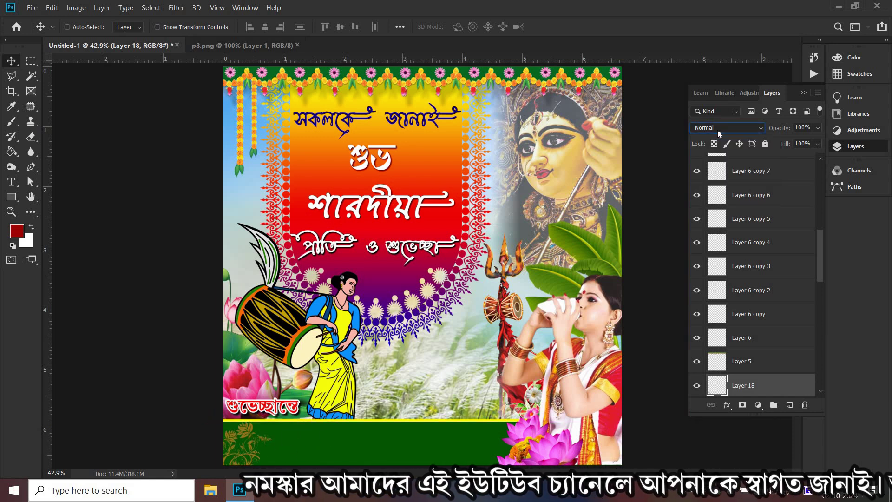
Step: Blend the floral layer with Color Dodge at about 53% opacity
{"action": "scroll", "coordinate": [718, 130], "scroll_direction": "down", "scroll_amount": 9}
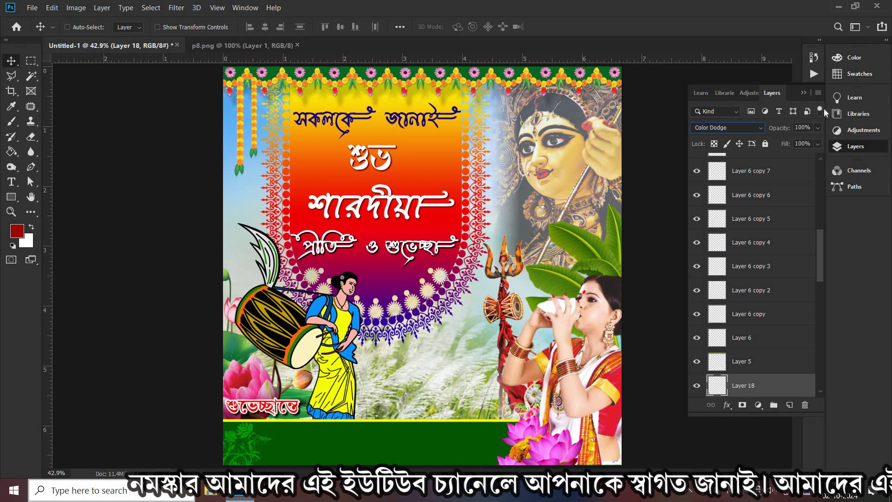
{"action": "left_click_drag", "start_coordinate": [819, 126], "coordinate": [792, 139]}
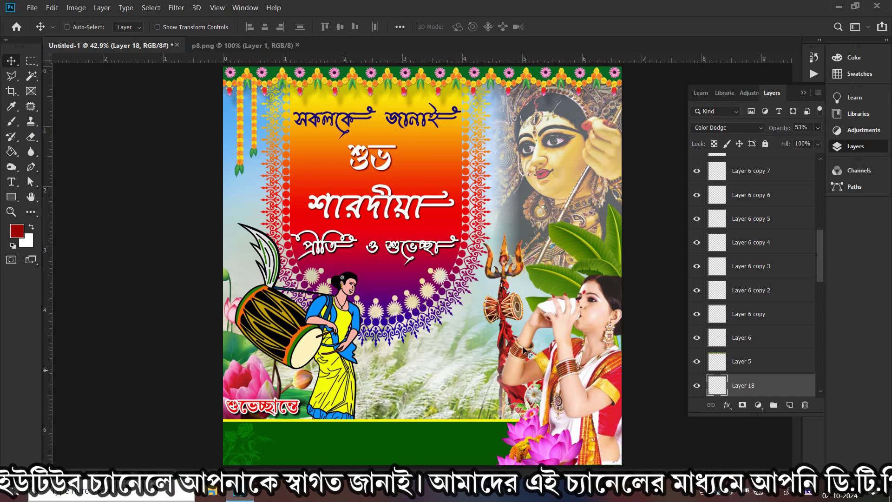
{"action": "left_click", "coordinate": [804, 93]}
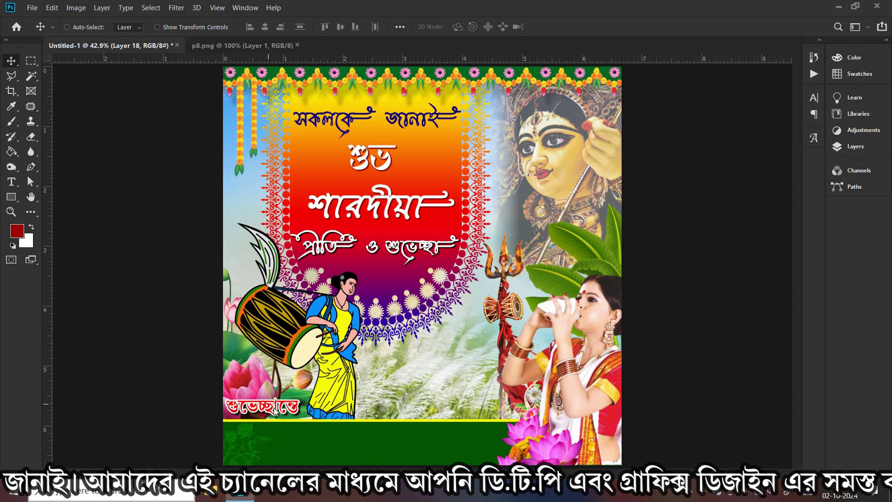
Step: Copy the sign-off into the green bar, retype it as the computer training centre name, and centre it
{"action": "right_click", "coordinate": [269, 407]}
{"action": "left_click", "coordinate": [274, 411]}
{"action": "left_click_drag", "start_coordinate": [319, 442], "coordinate": [363, 473]}
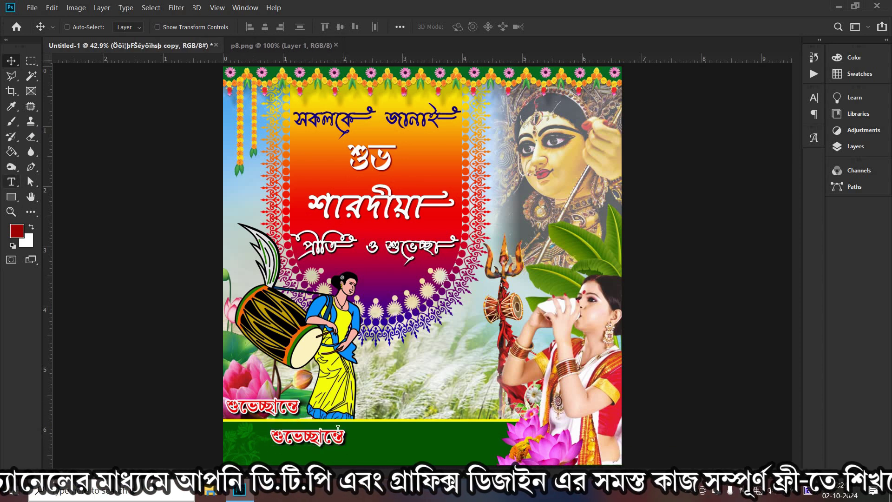
{"action": "key", "text": "t"}
{"action": "left_click", "coordinate": [324, 442]}
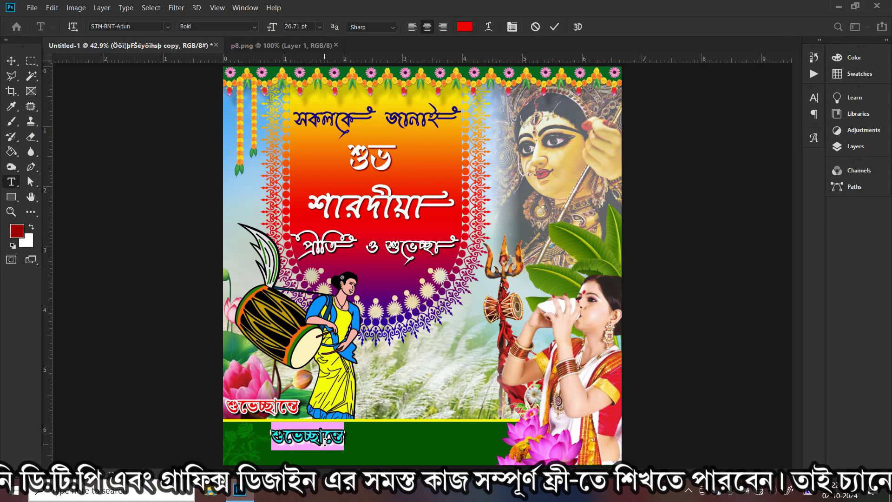
{"action": "type", "text": "মন্ডল"}
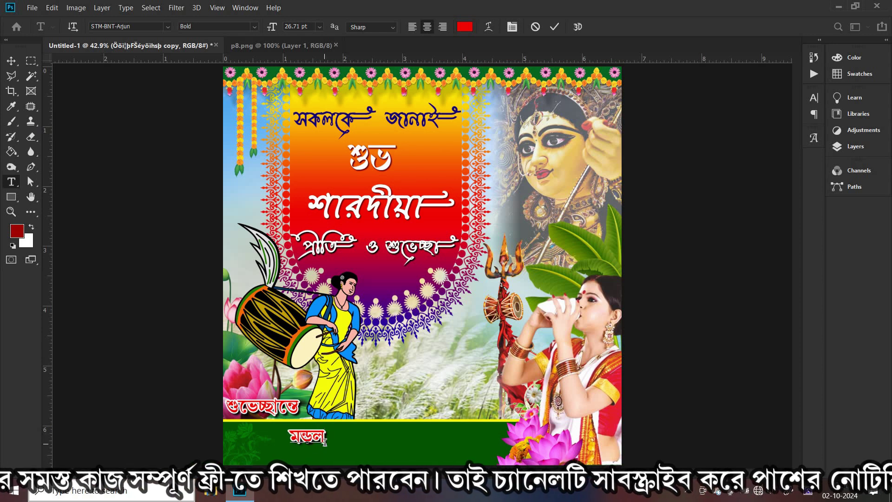
{"action": "type", "text": "কমি"}
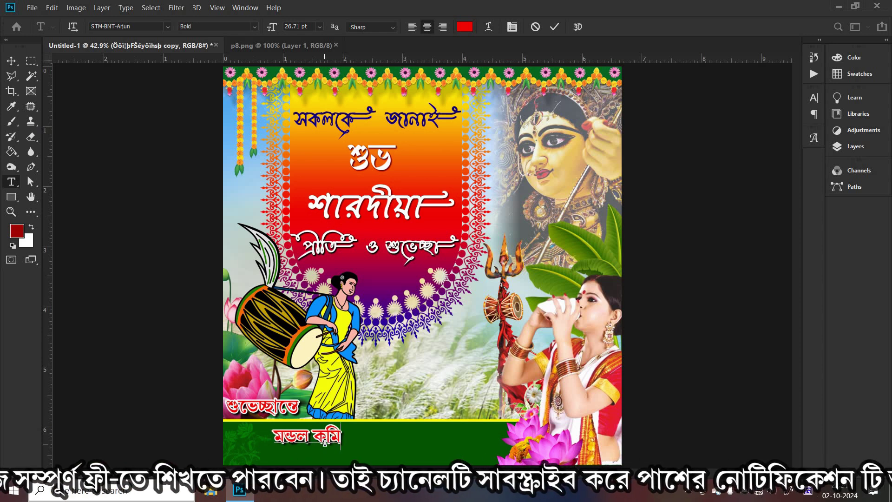
{"action": "type", "text": "্প"}
{"action": "type", "text": "উ"}
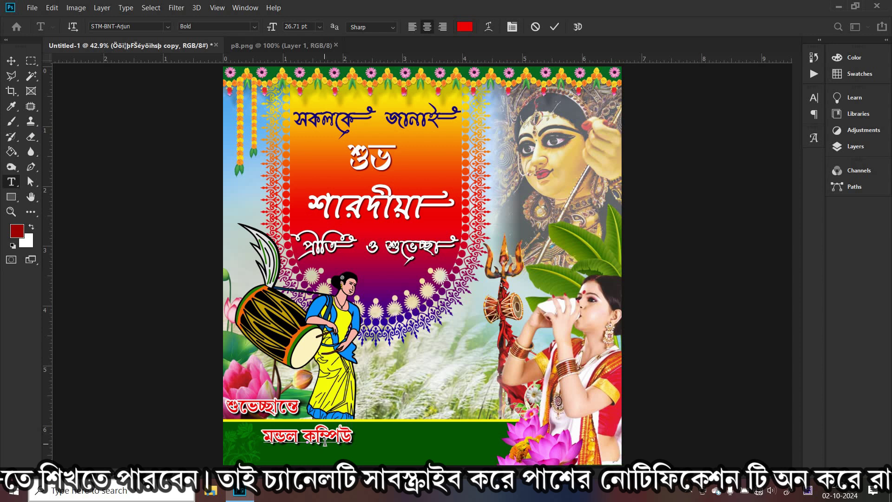
{"action": "type", "text": "টার"}
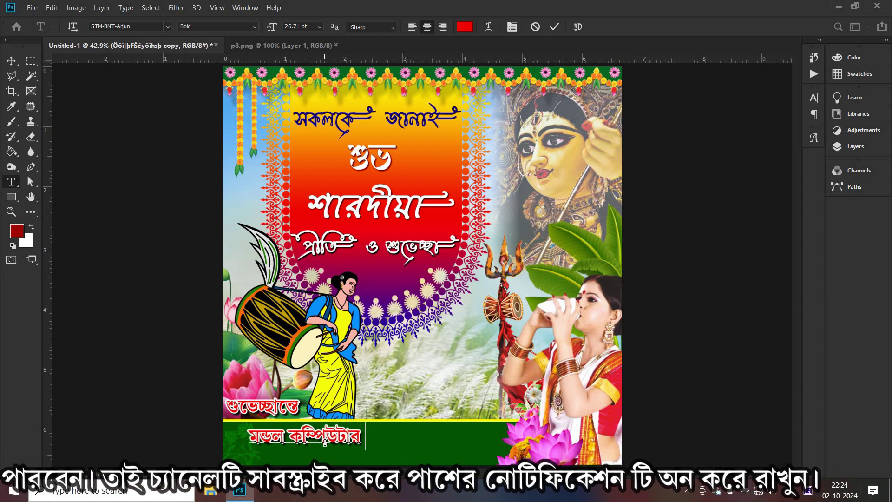
{"action": "type", "text": " ে"}
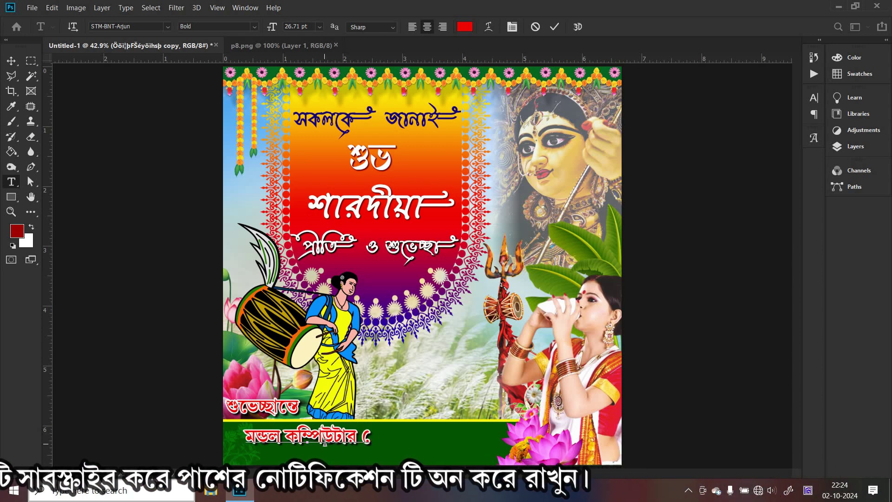
{"action": "type", "text": "ট্র"}
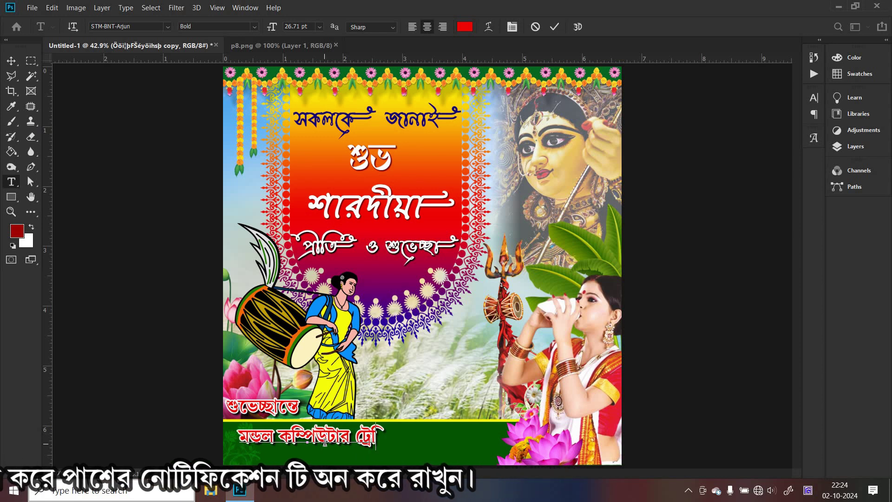
{"action": "type", "text": "নিং"}
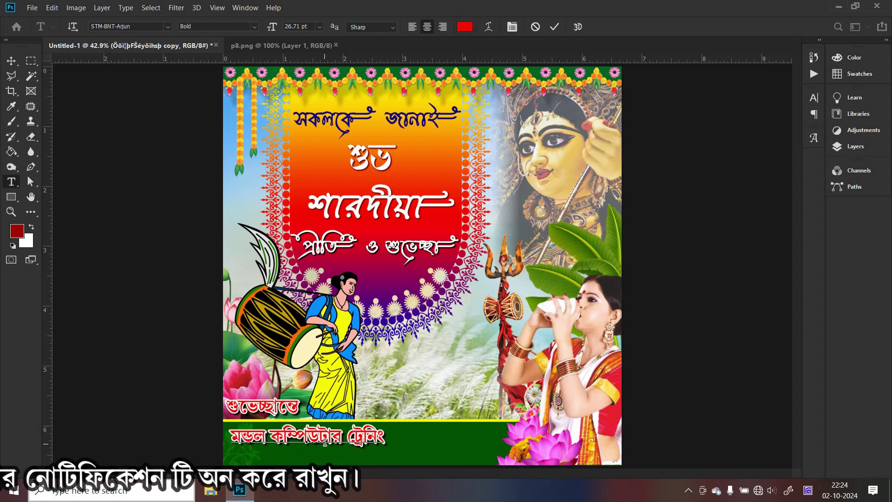
{"action": "type", "text": " েসন"}
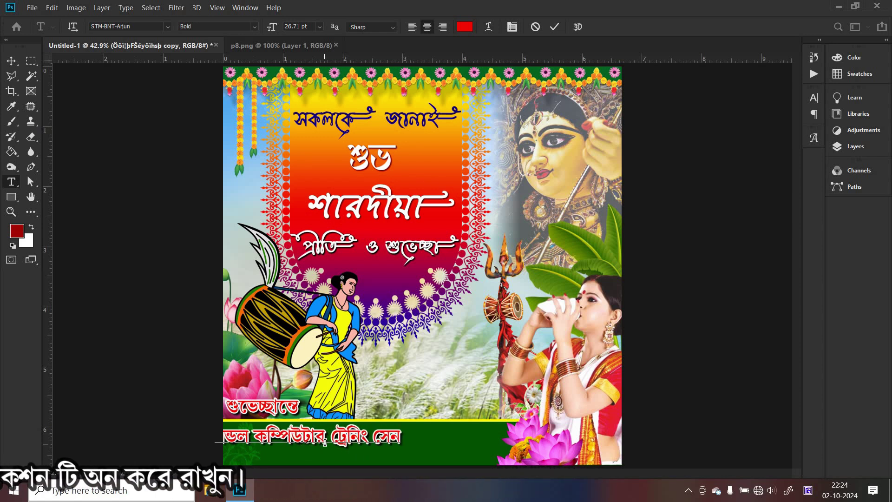
{"action": "type", "text": "ট"}
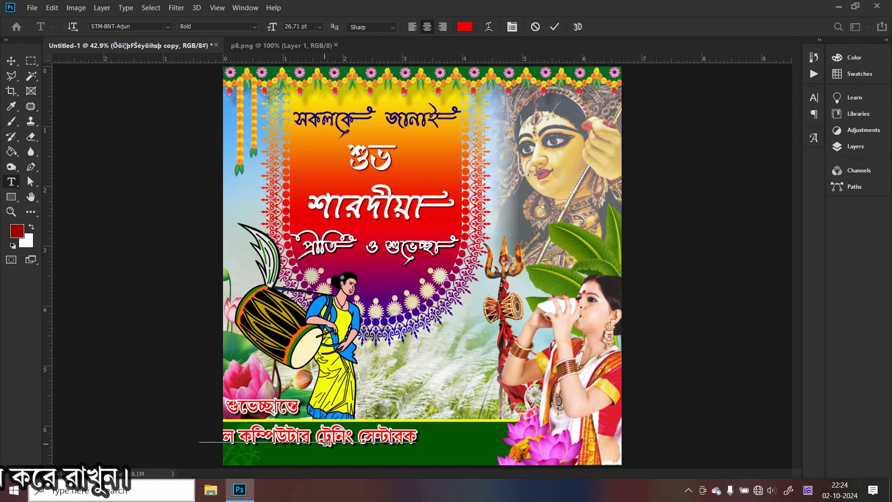
{"action": "type", "text": "ার"}
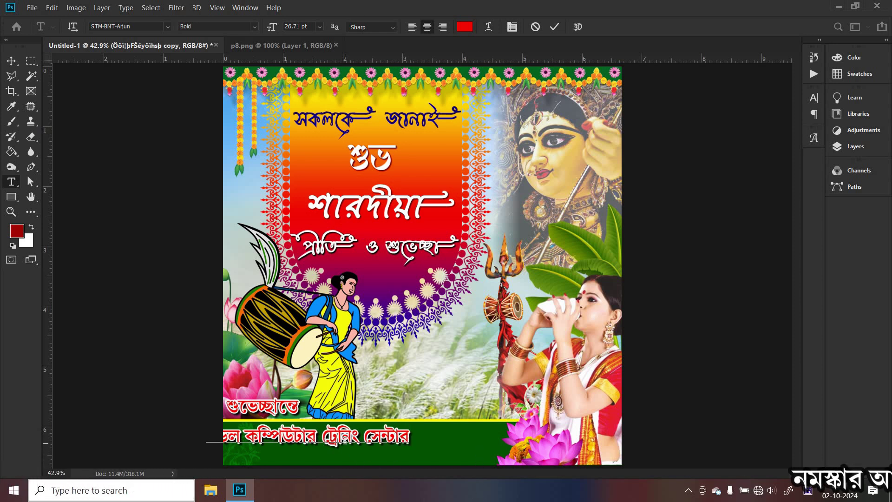
{"action": "left_click_drag", "start_coordinate": [446, 460], "coordinate": [460, 453]}
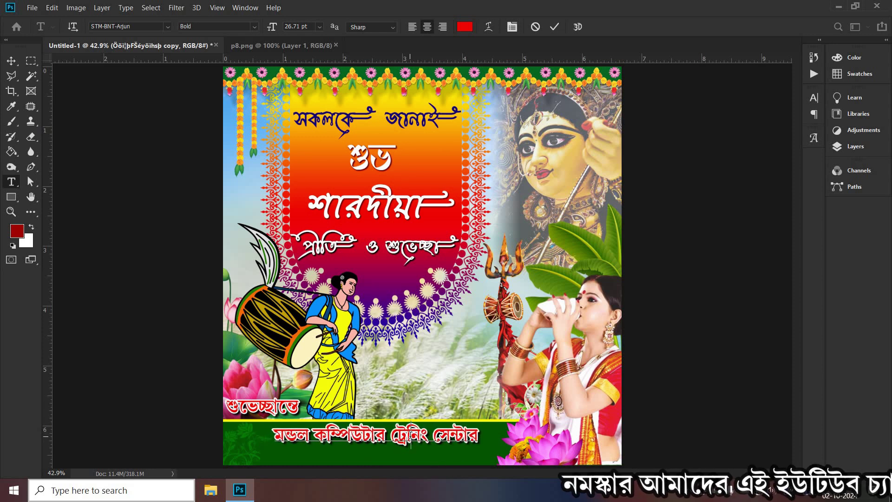
{"action": "key", "text": "ctrl+a"}
Step: Turn off the name line's stroke and tighten its drop shadow to distance 5, spread 10%, size 5
{"action": "left_click", "coordinate": [845, 150]}
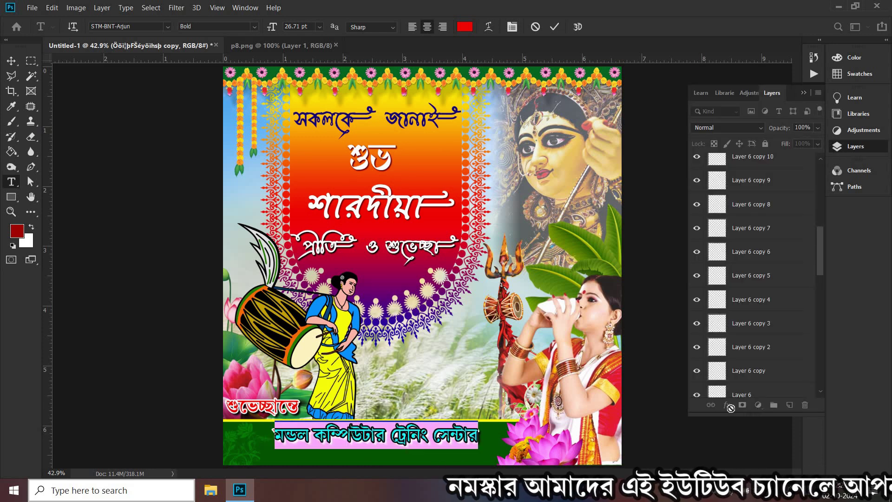
{"action": "left_click", "coordinate": [11, 61]}
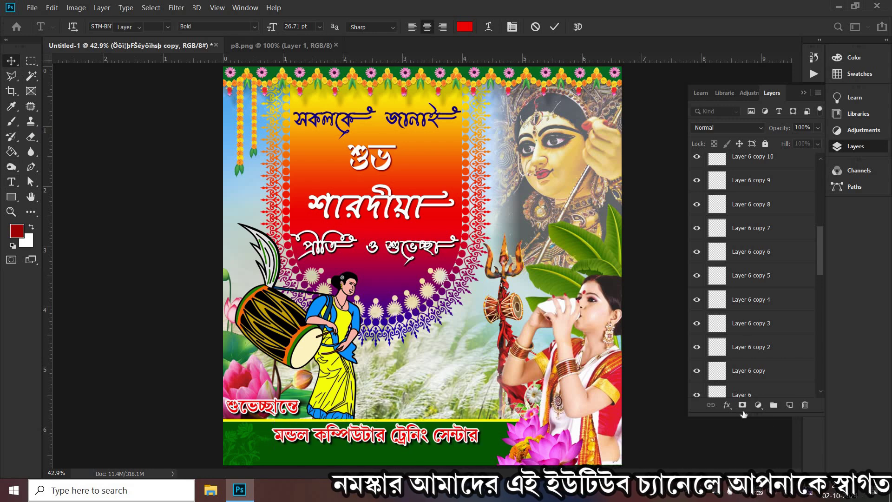
{"action": "left_click", "coordinate": [727, 404]}
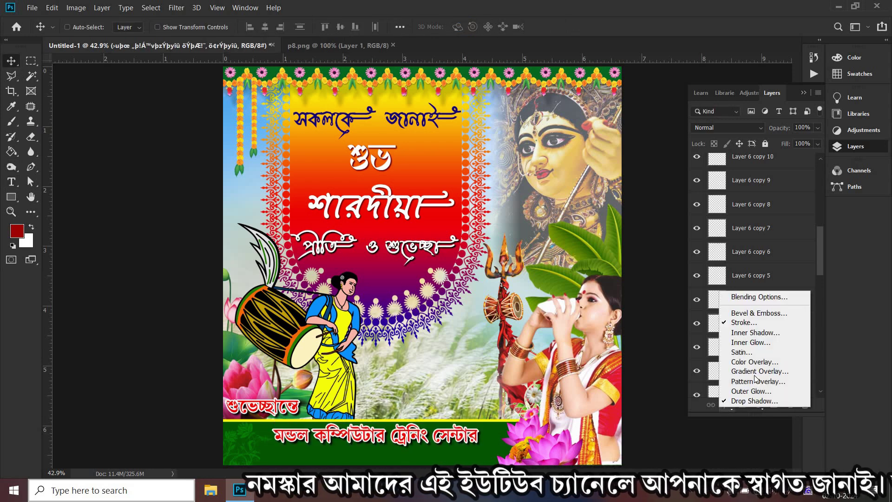
{"action": "left_click", "coordinate": [743, 325]}
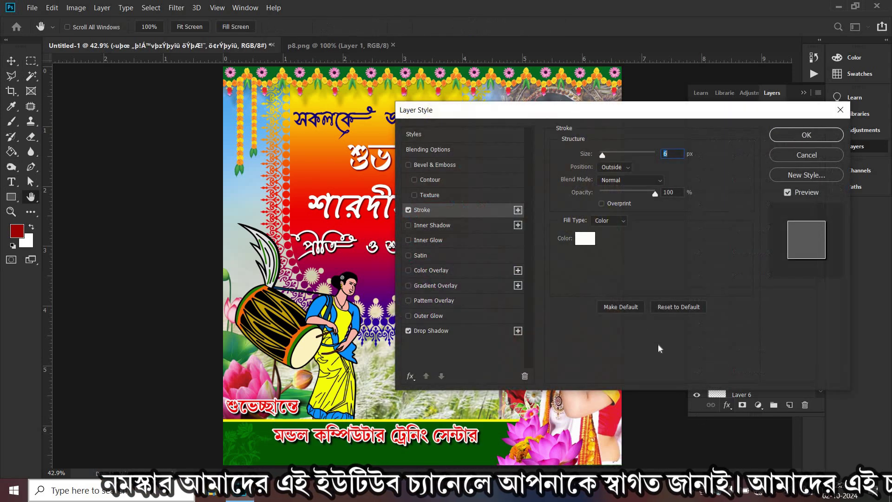
{"action": "left_click", "coordinate": [408, 209]}
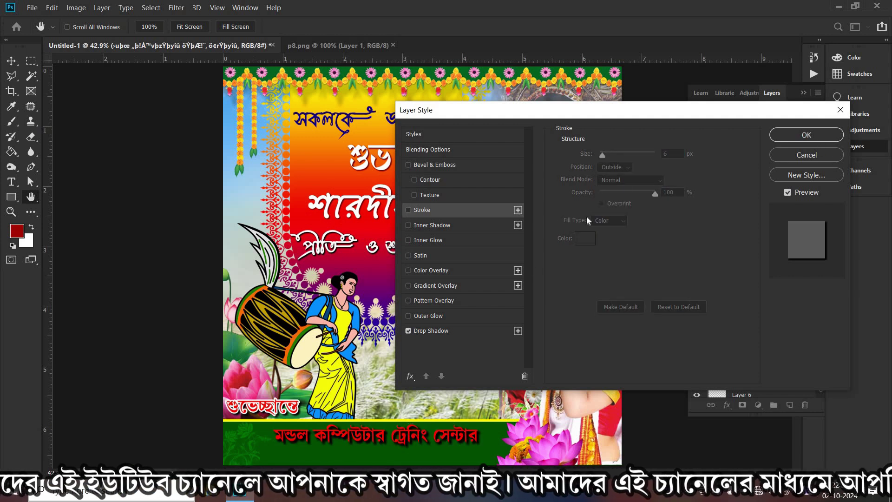
{"action": "left_click", "coordinate": [432, 333]}
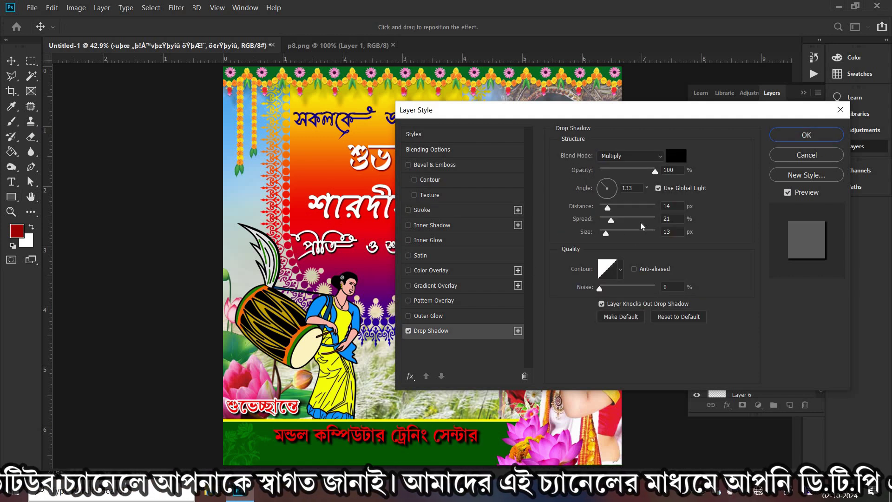
{"action": "left_click_drag", "start_coordinate": [606, 235], "coordinate": [606, 220]}
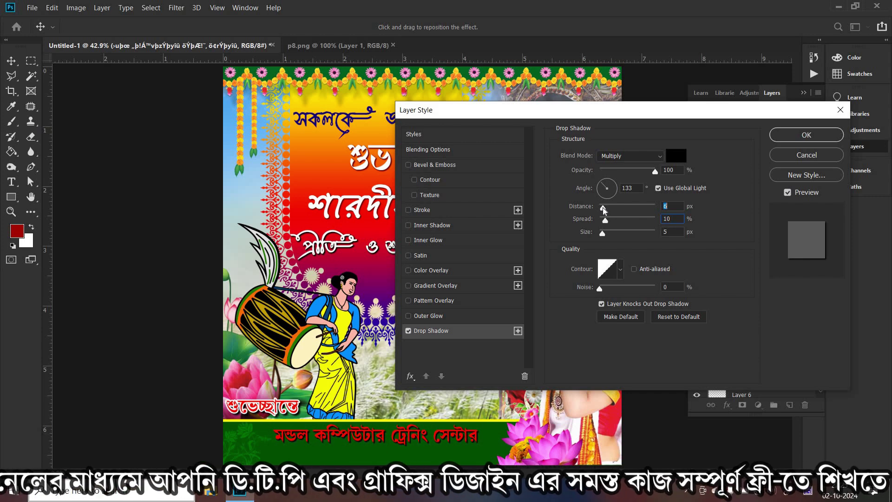
{"action": "left_click", "coordinate": [793, 135]}
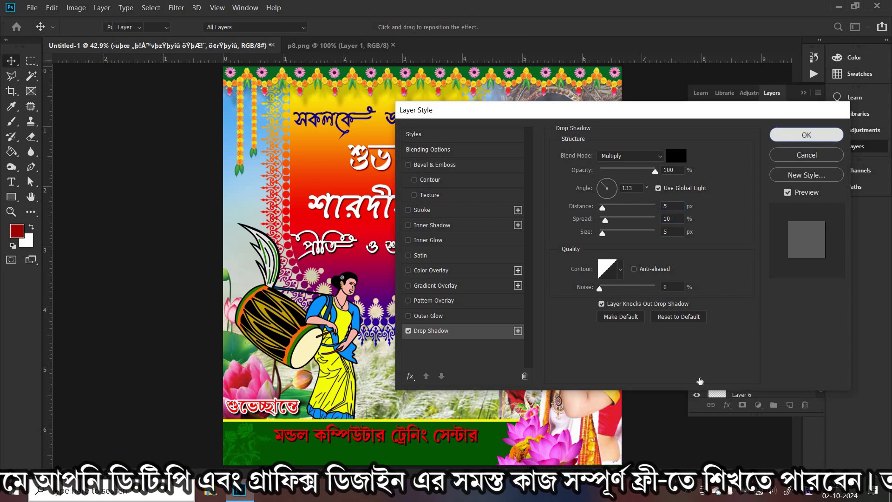
Step: Make the training-centre line white at 30 pt and nudge it to the green bar's centre
{"action": "left_click", "coordinate": [393, 423]}
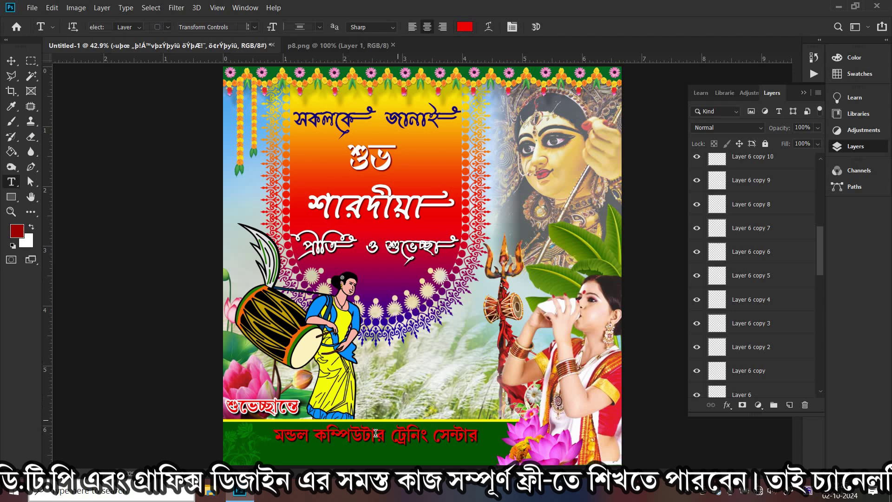
{"action": "key", "text": "ctrl+a"}
{"action": "left_click", "coordinate": [465, 26]}
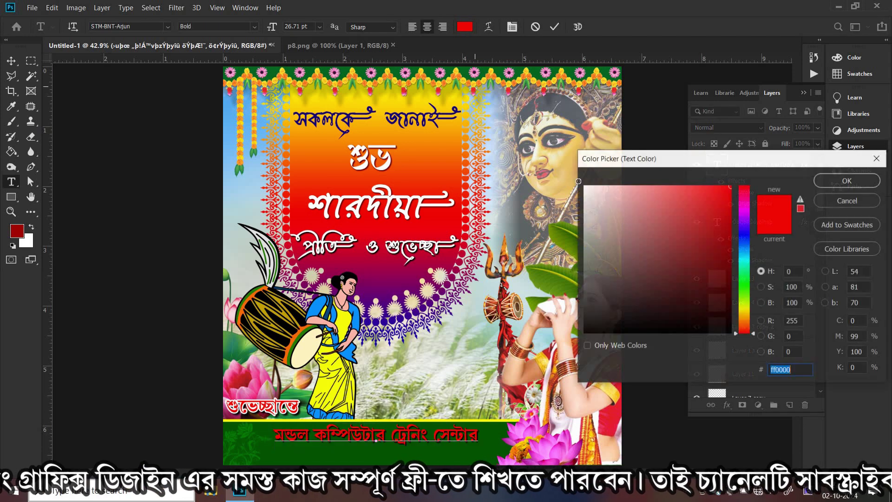
{"action": "left_click", "coordinate": [585, 186]}
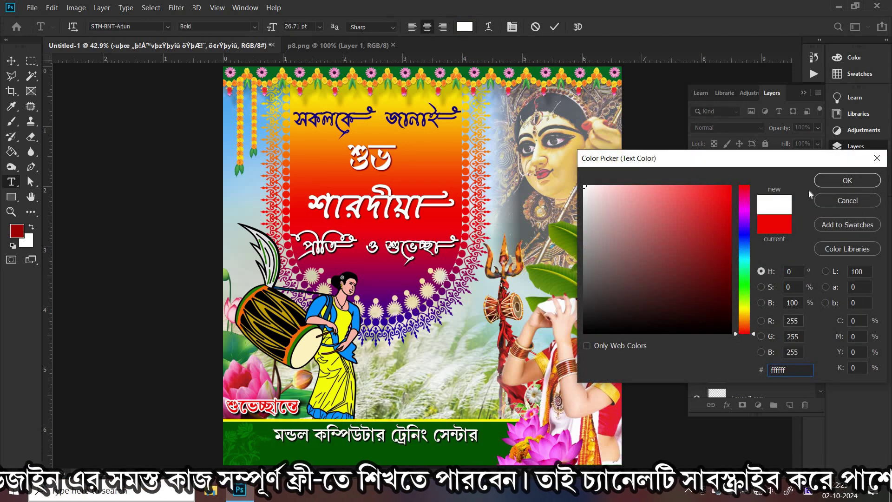
{"action": "left_click", "coordinate": [857, 181]}
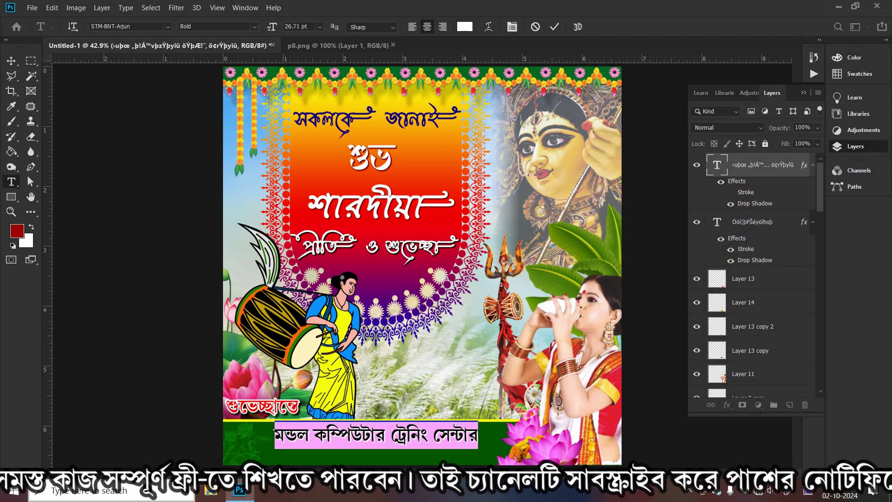
{"action": "left_click", "coordinate": [321, 27]}
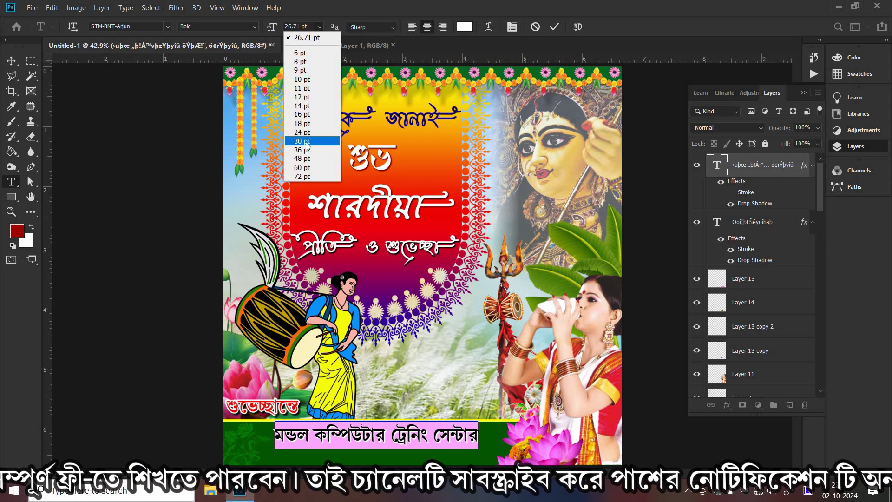
{"action": "left_click", "coordinate": [309, 141]}
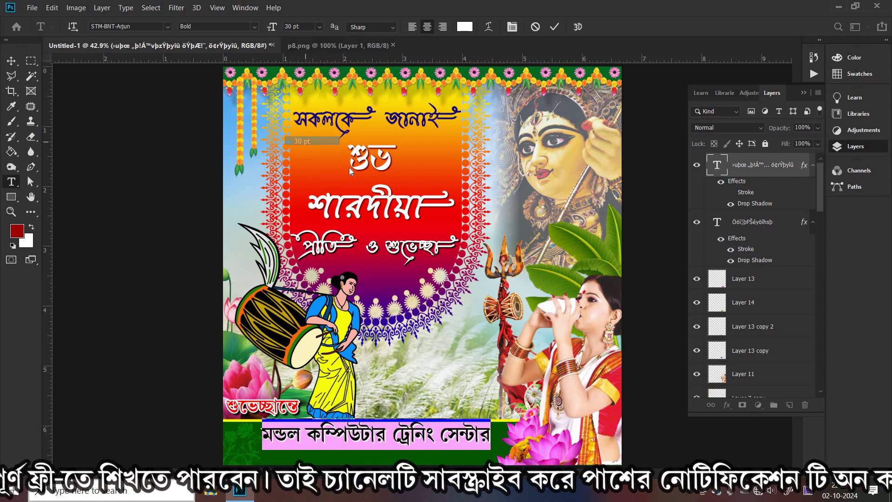
{"action": "left_click", "coordinate": [11, 60]}
{"action": "left_click_drag", "start_coordinate": [381, 441], "coordinate": [384, 443]}
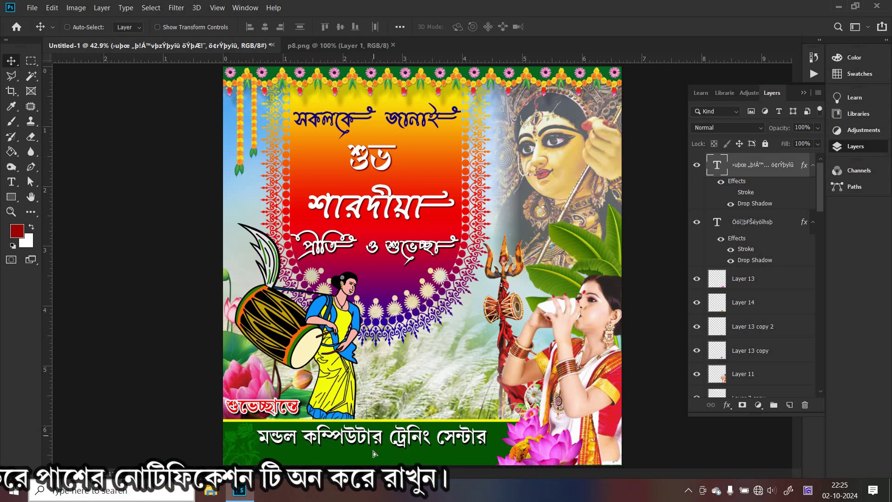
Step: Duplicate the name line just below itself and shrink the copy to 16 pt, centred
{"action": "left_click_drag", "start_coordinate": [374, 453], "coordinate": [375, 472], "text": "alt"}
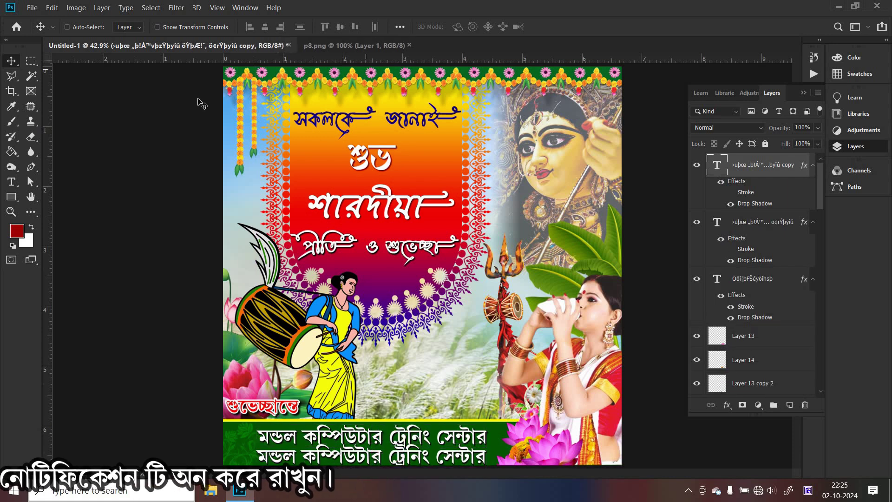
{"action": "key", "text": "t"}
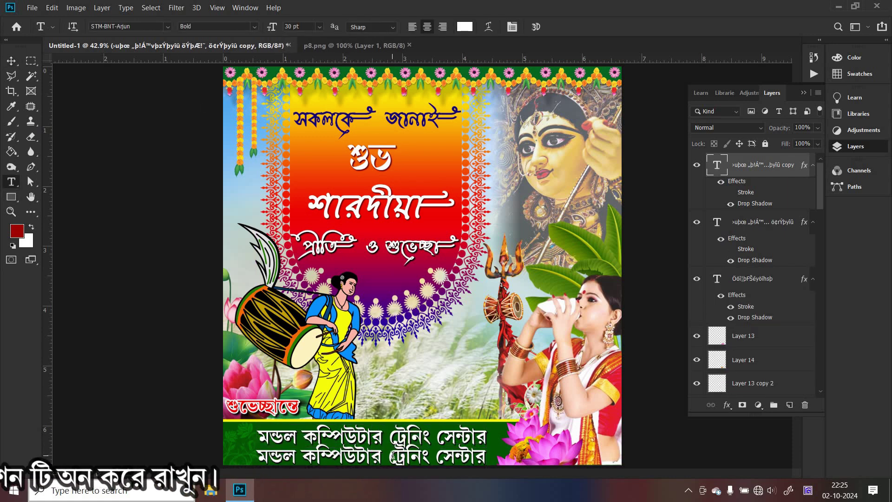
{"action": "key", "text": "Return"}
{"action": "left_click", "coordinate": [320, 26]}
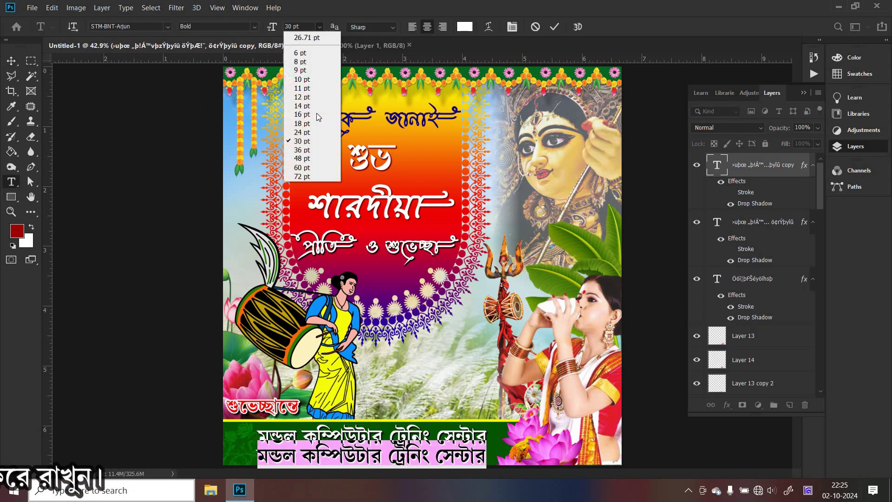
{"action": "left_click", "coordinate": [306, 114]}
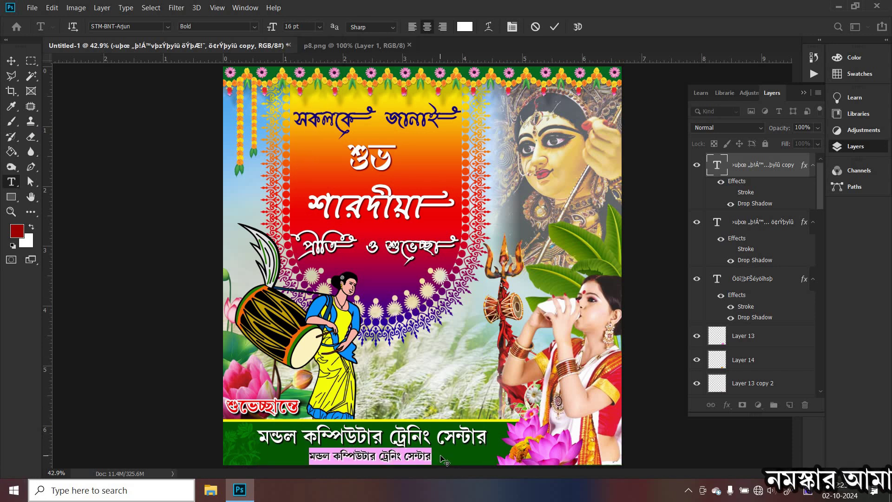
{"action": "left_click_drag", "start_coordinate": [463, 460], "coordinate": [466, 460]}
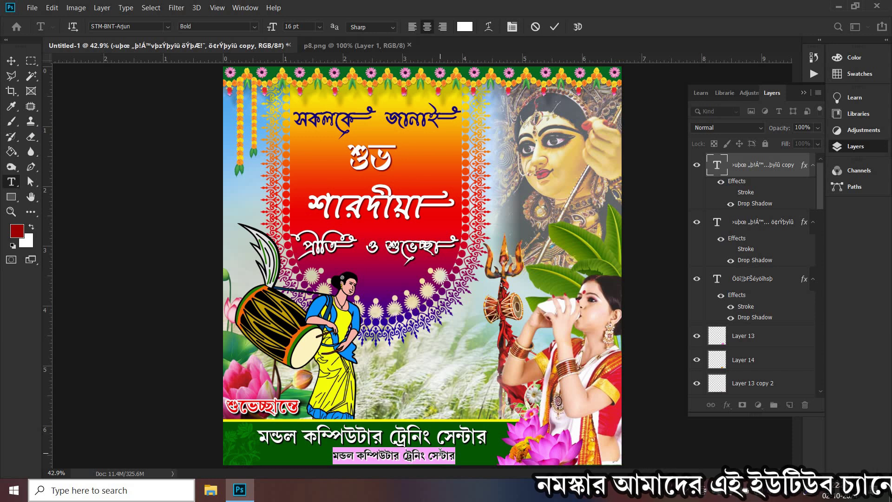
Step: Replace the small line with the centre's Bengali postal address and shift it under the name
{"action": "type", "text": "My"}
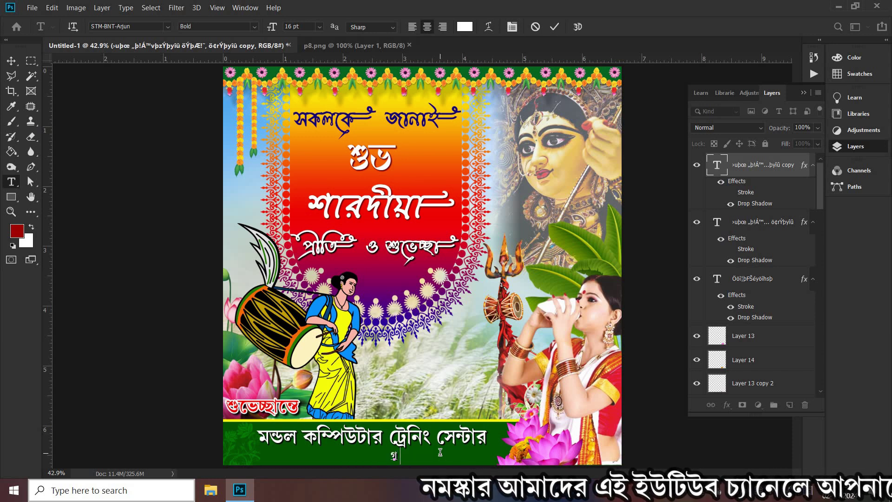
{"action": "type", "text": "invU"}
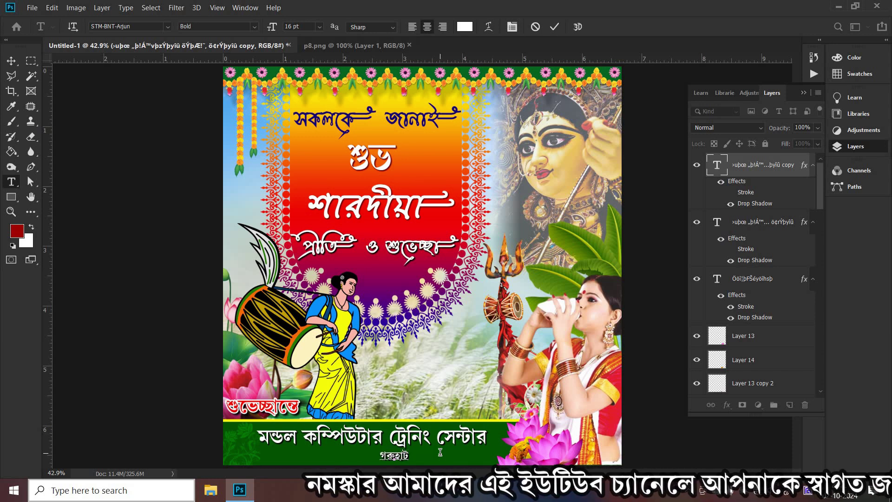
{"action": "type", "text": " ("}
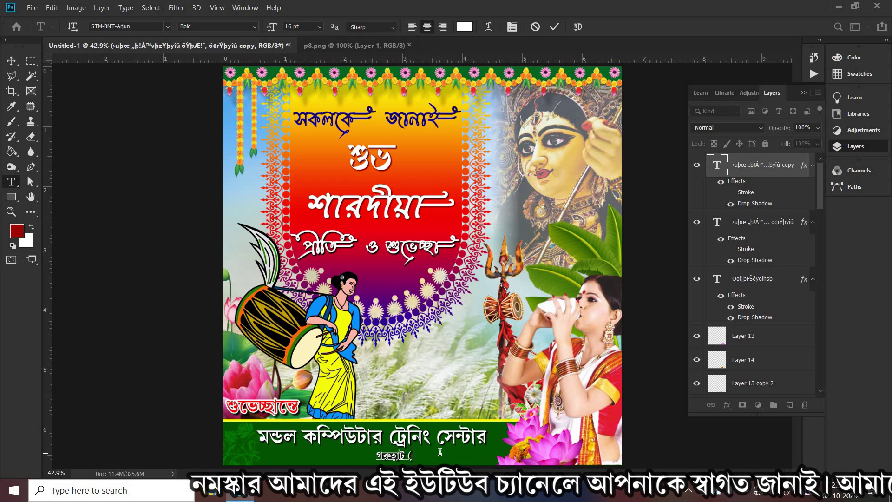
{"action": "type", "text": "cmfkfvf "}
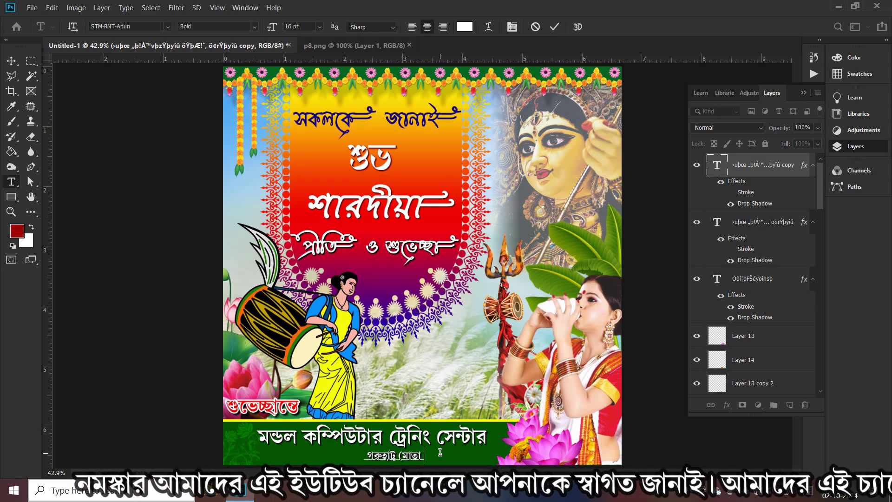
{"action": "type", "text": "lsL clj"}
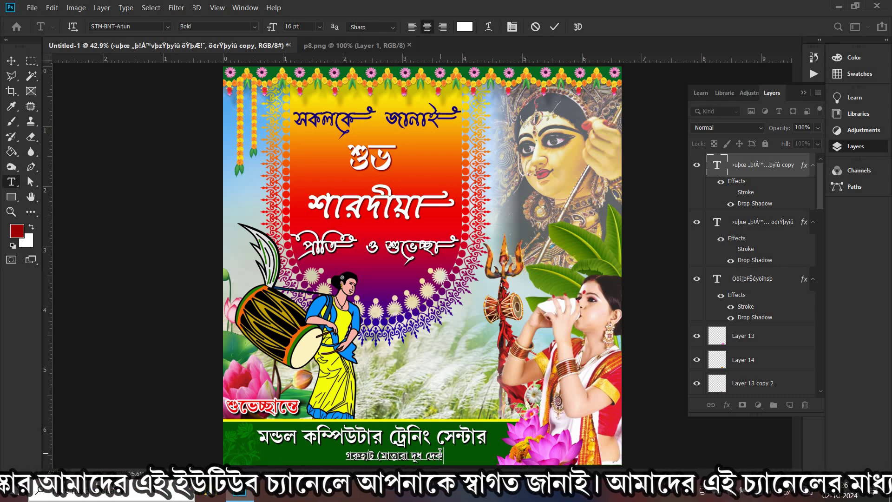
{"action": "type", "text": "f"}
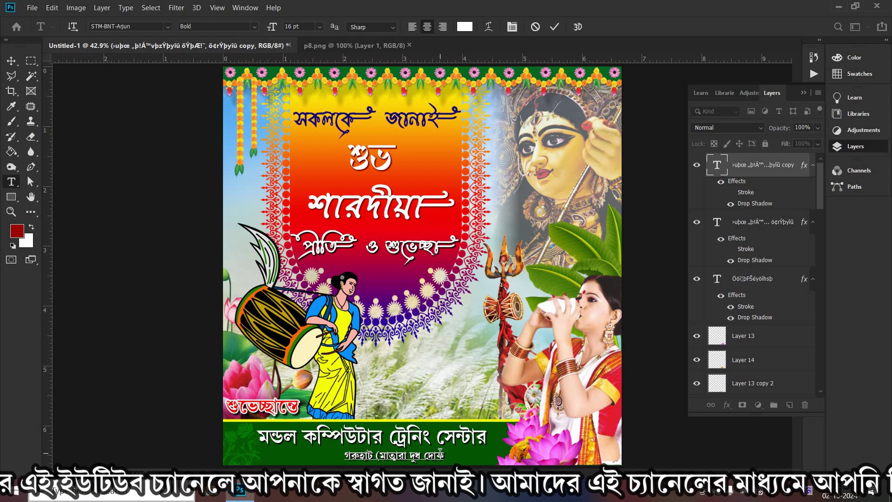
{"action": "type", "text": "cb"}
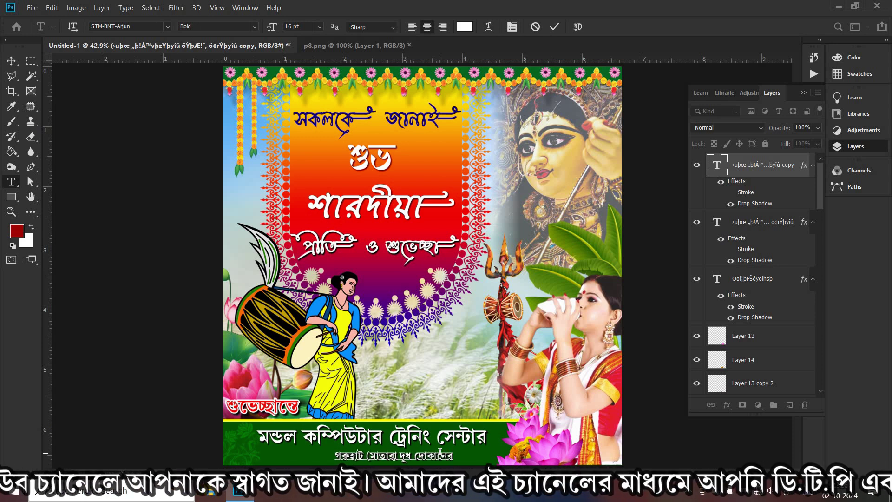
{"action": "type", "text": "v"}
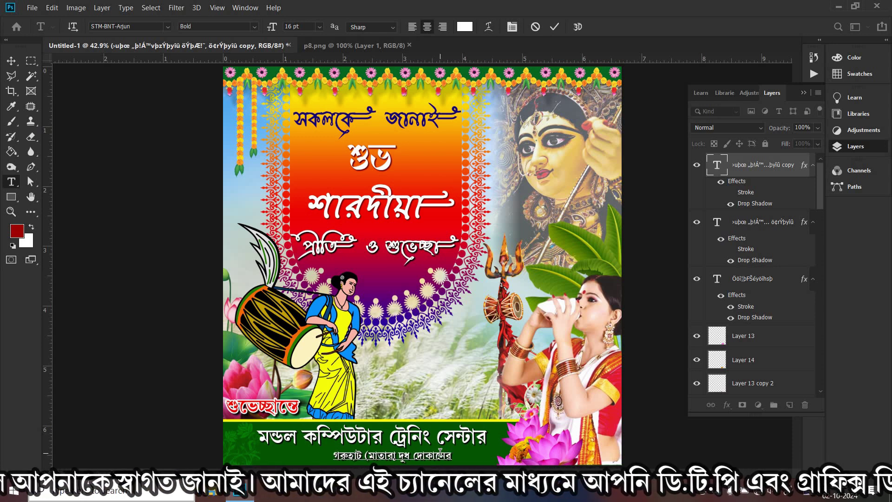
{"action": "type", "text": " uf"}
{"action": "key", "text": "BackSpace"}
{"action": "key", "text": "BackSpace"}
{"action": "key", "text": "BackSpace"}
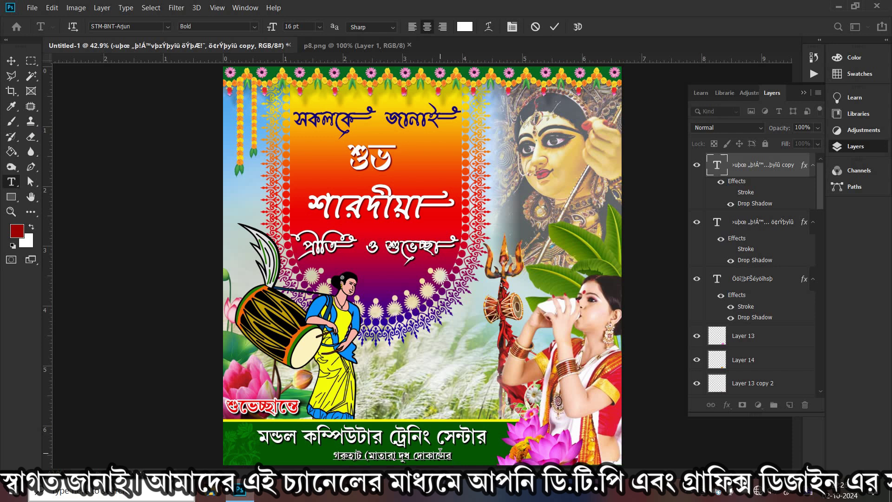
{"action": "type", "text": "yfc"}
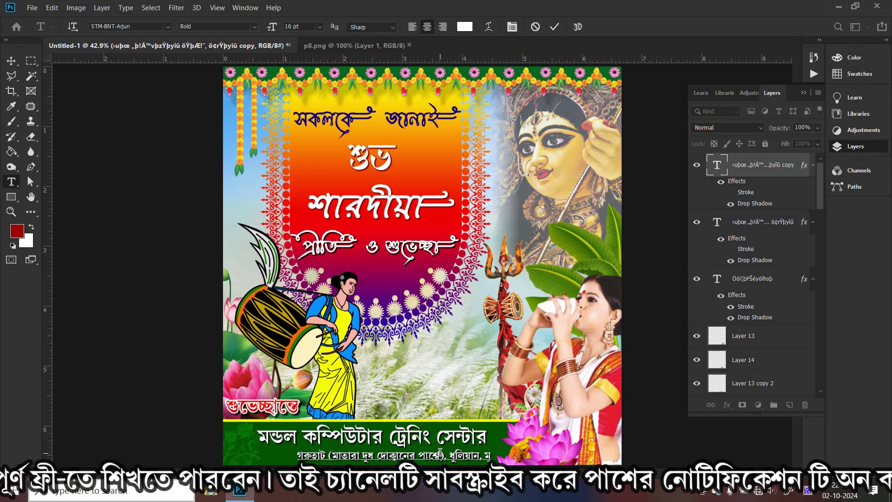
{"action": "type", "text": "wk"}
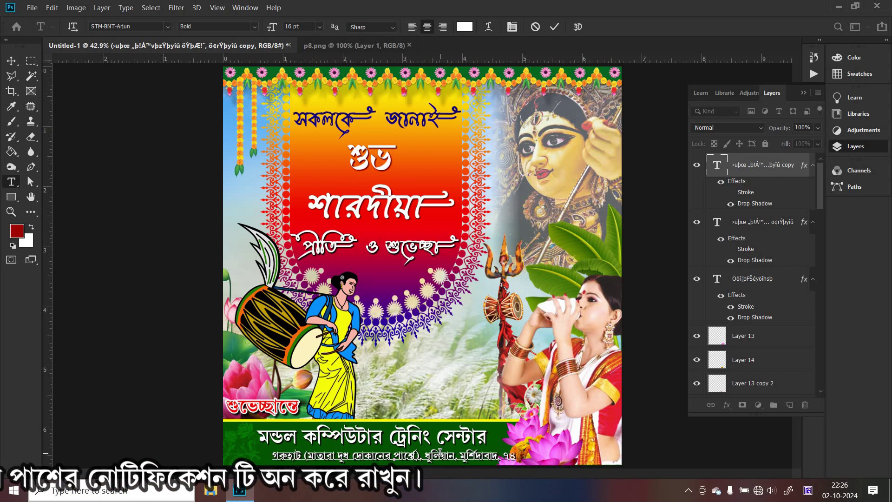
{"action": "type", "text": "02"}
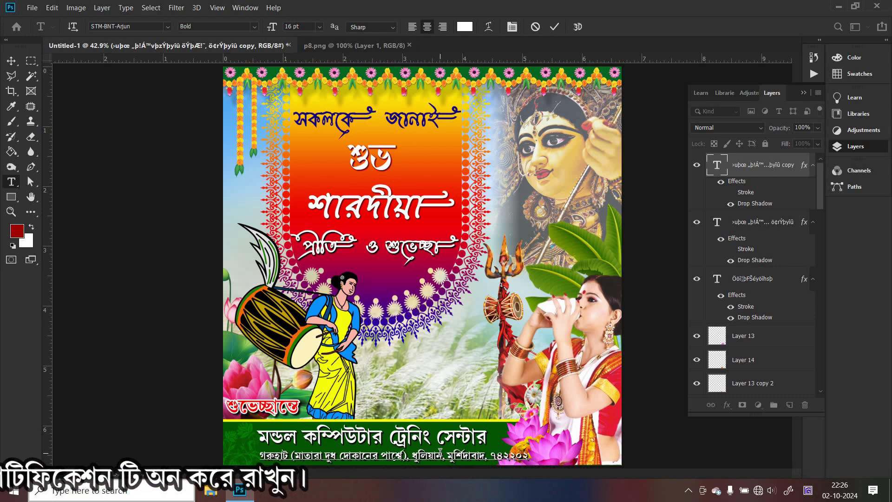
{"action": "left_click_drag", "start_coordinate": [546, 453], "coordinate": [525, 451]}
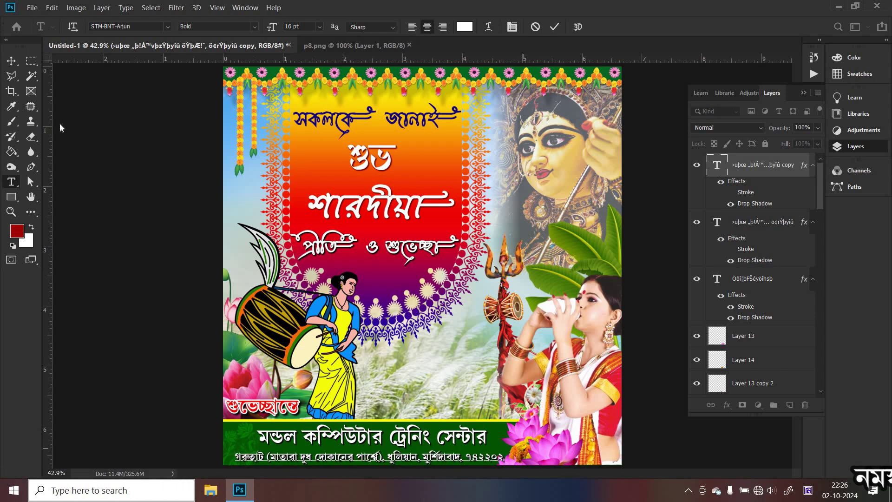
Step: Commit the address and Save As 'Durgapuja Poster design', bringing up the file format choices
{"action": "key", "text": "ctrl+Return"}
{"action": "key", "text": "v"}
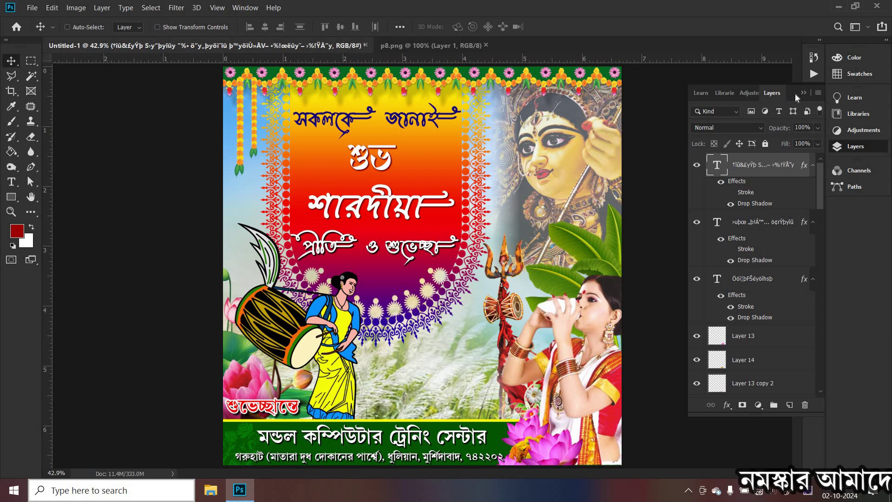
{"action": "key", "text": "F7"}
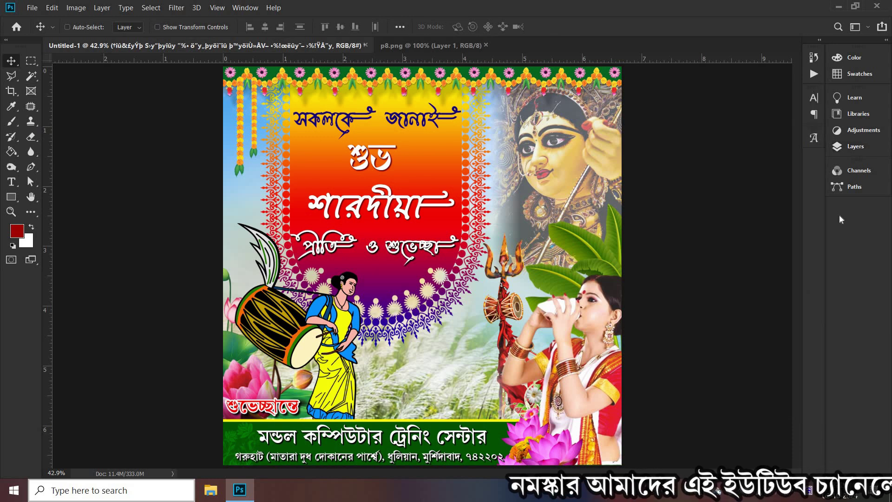
{"action": "left_click", "coordinate": [31, 9]}
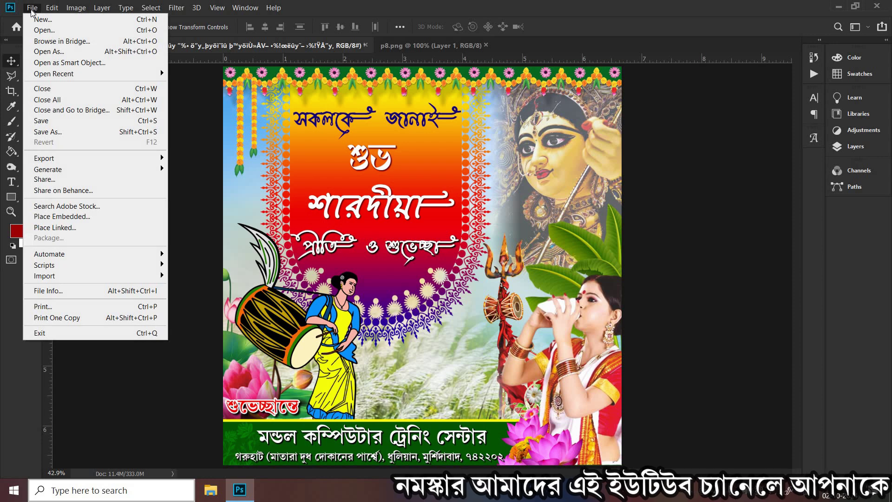
{"action": "left_click", "coordinate": [48, 121]}
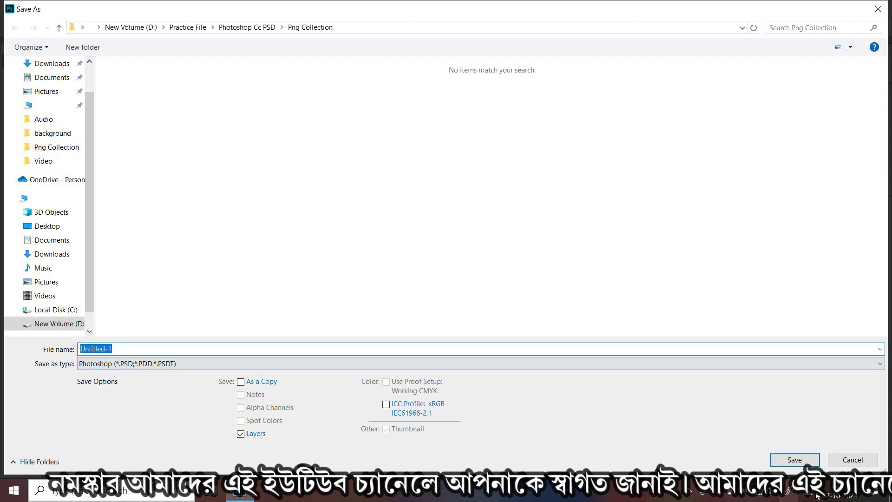
{"action": "key", "text": "super+space"}
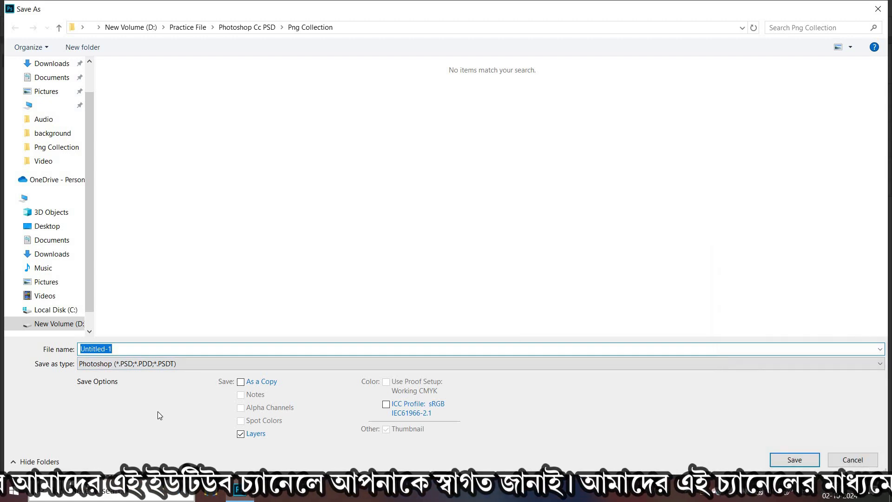
{"action": "type", "text": "p"}
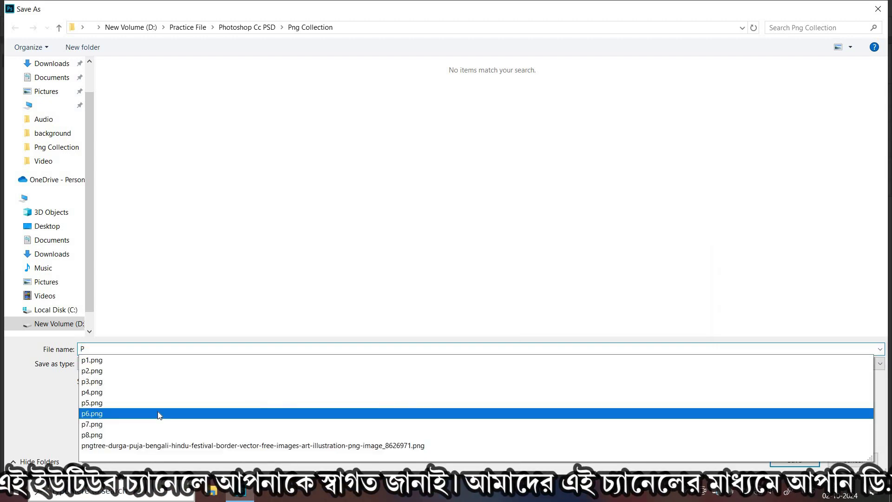
{"action": "key", "text": "BackSpace"}
{"action": "type", "text": "Dur"}
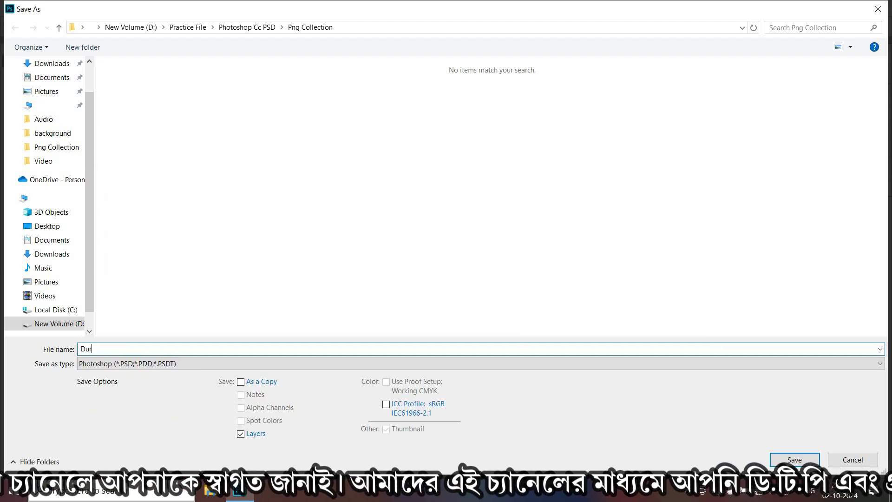
{"action": "type", "text": "gapuja"}
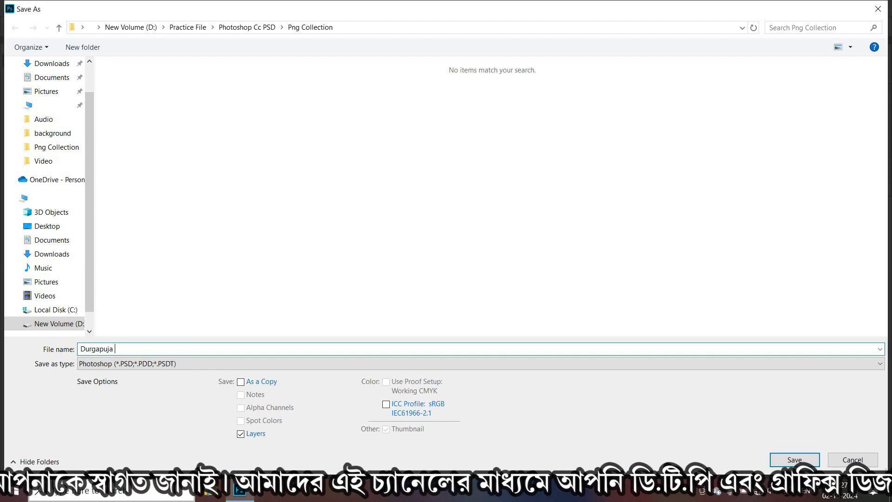
{"action": "type", "text": " Poster design"}
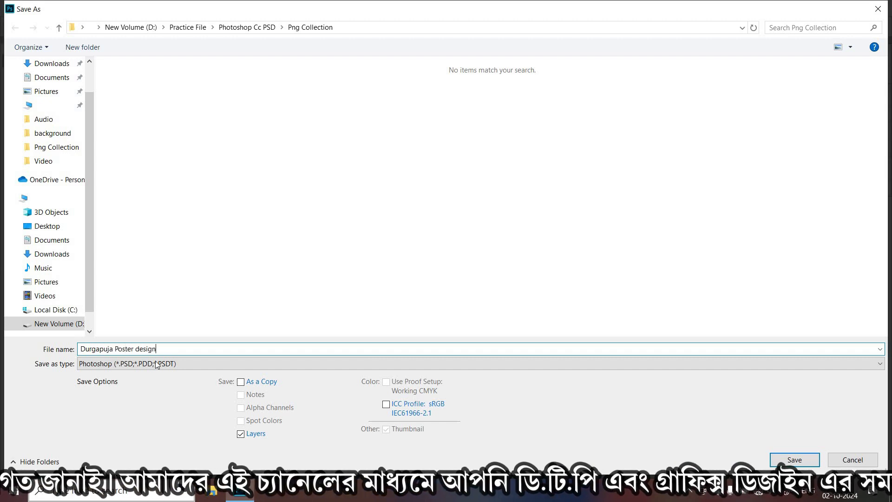
{"action": "left_click", "coordinate": [157, 364]}
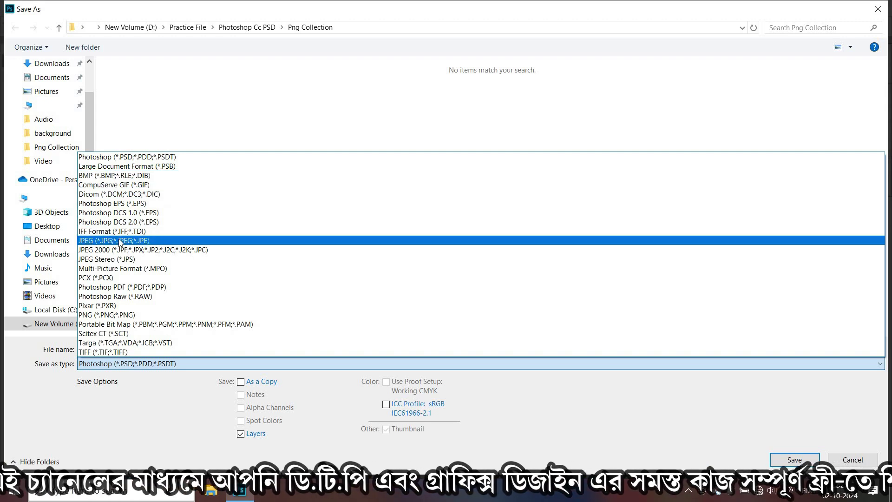
Step: Save the poster as JPEG 'Durgapuja Poster design' on the Desktop at quality 12, Progressive
{"action": "left_click", "coordinate": [121, 241]}
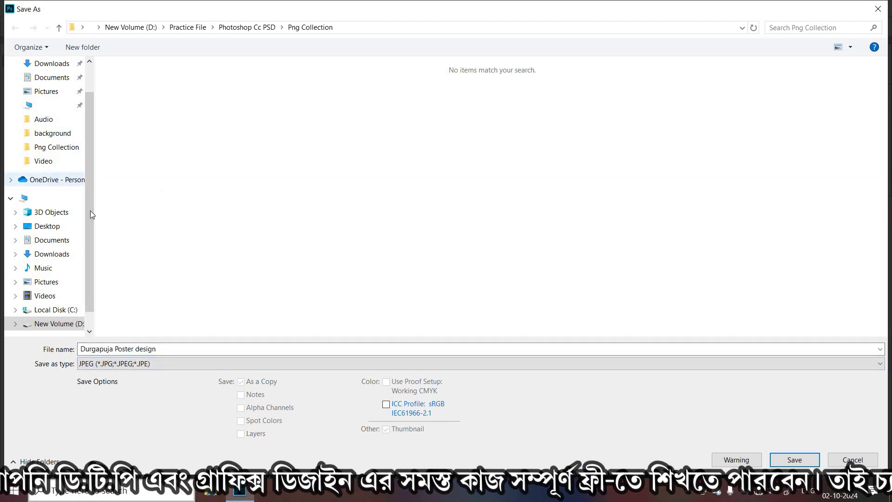
{"action": "scroll", "coordinate": [49, 274], "scroll_direction": "up", "scroll_amount": 1}
{"action": "left_click", "coordinate": [48, 263]}
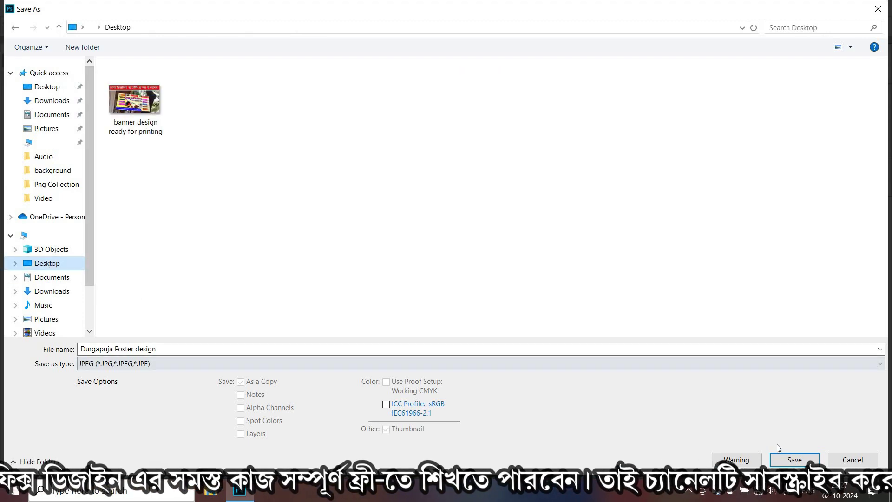
{"action": "left_click", "coordinate": [793, 458]}
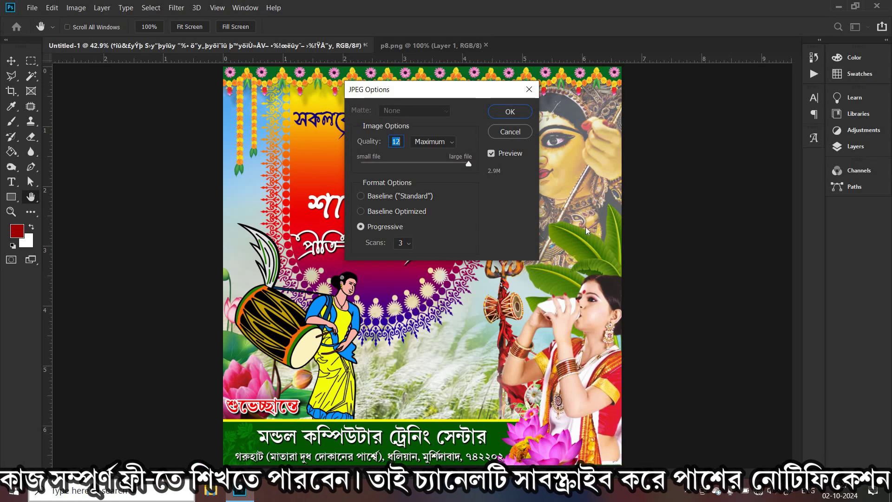
{"action": "left_click", "coordinate": [512, 112]}
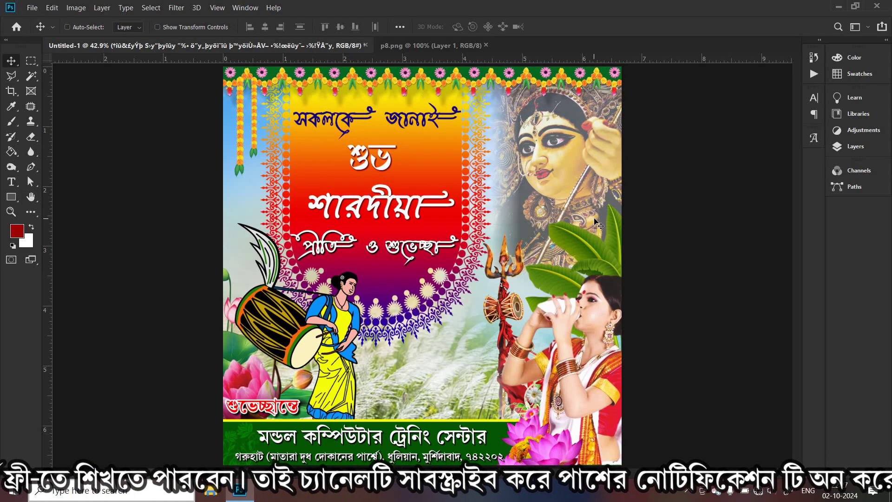